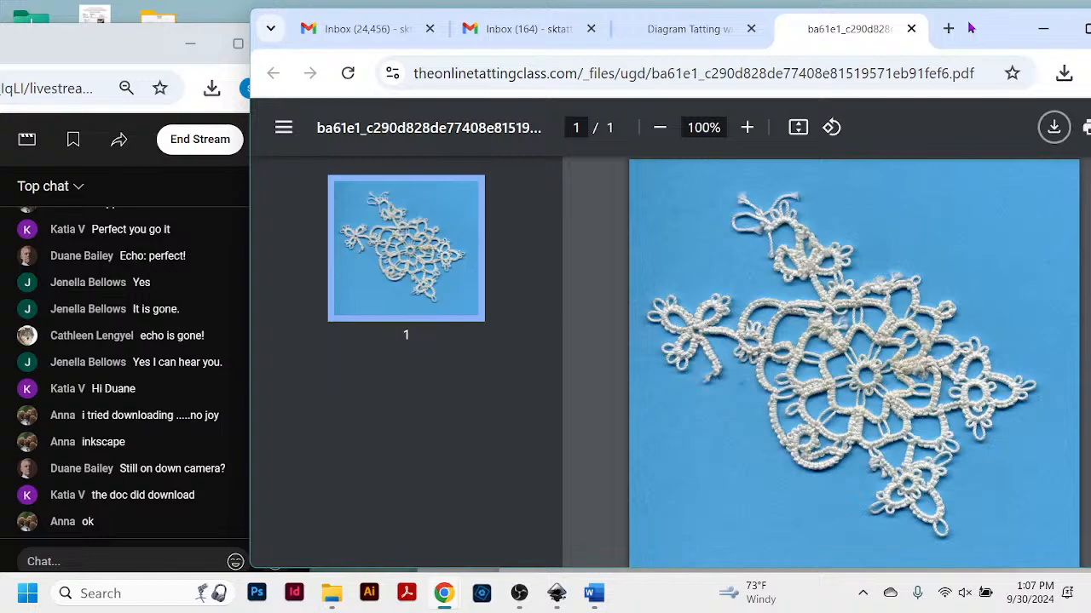
{"action": "key", "text": "shift"}
{"action": "key", "text": "shift"}
{"action": "key", "text": "shift"}
{"action": "key", "text": "shift"}
{"action": "key", "text": "shift"}
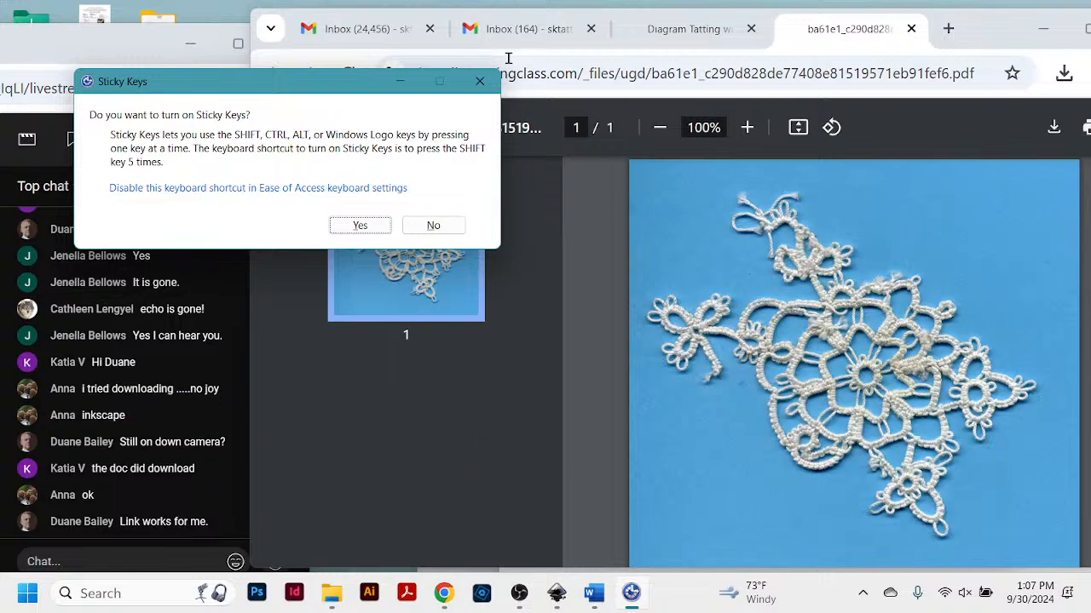
{"action": "left_click", "coordinate": [479, 80]}
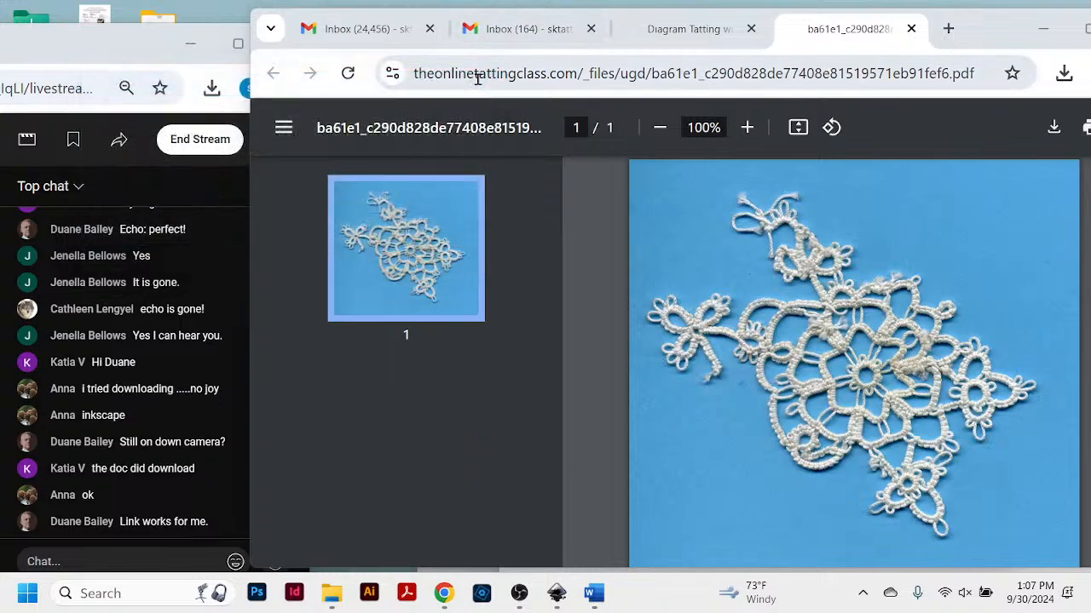
Minimize the browser and open the photo 20240929_215722 from the MONDAYS folder inside Sept2024Design.
{"action": "left_click", "coordinate": [1039, 32]}
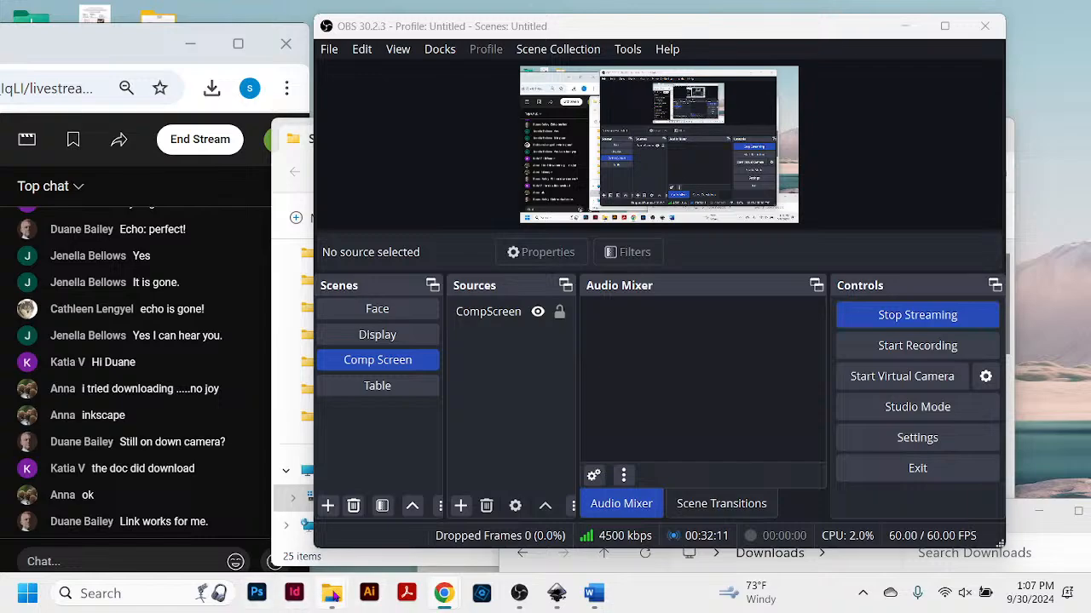
{"action": "mouse_move", "coordinate": [330, 594]}
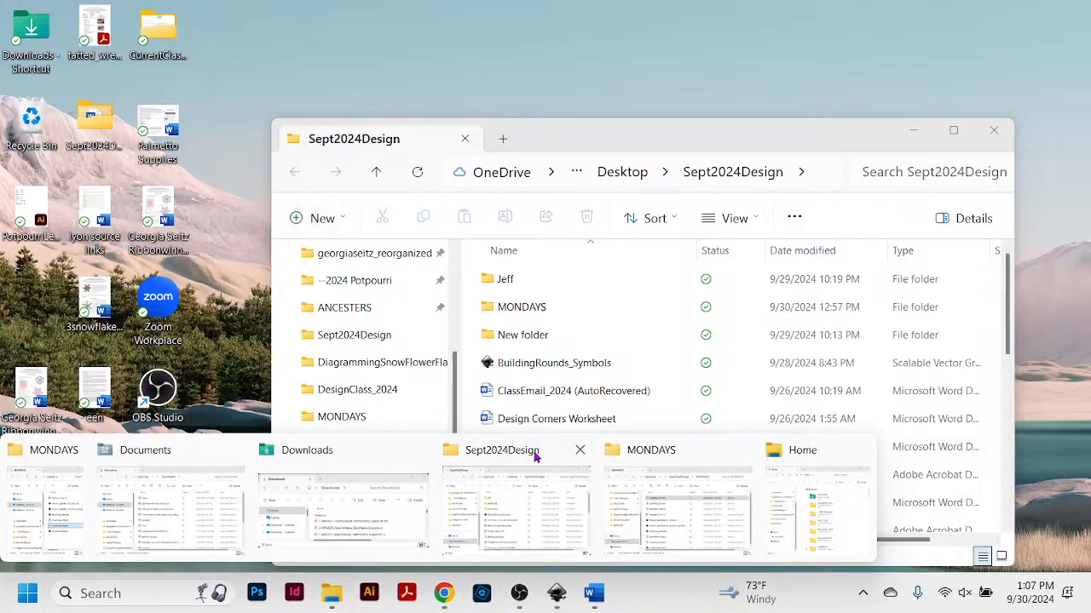
{"action": "left_click", "coordinate": [536, 455]}
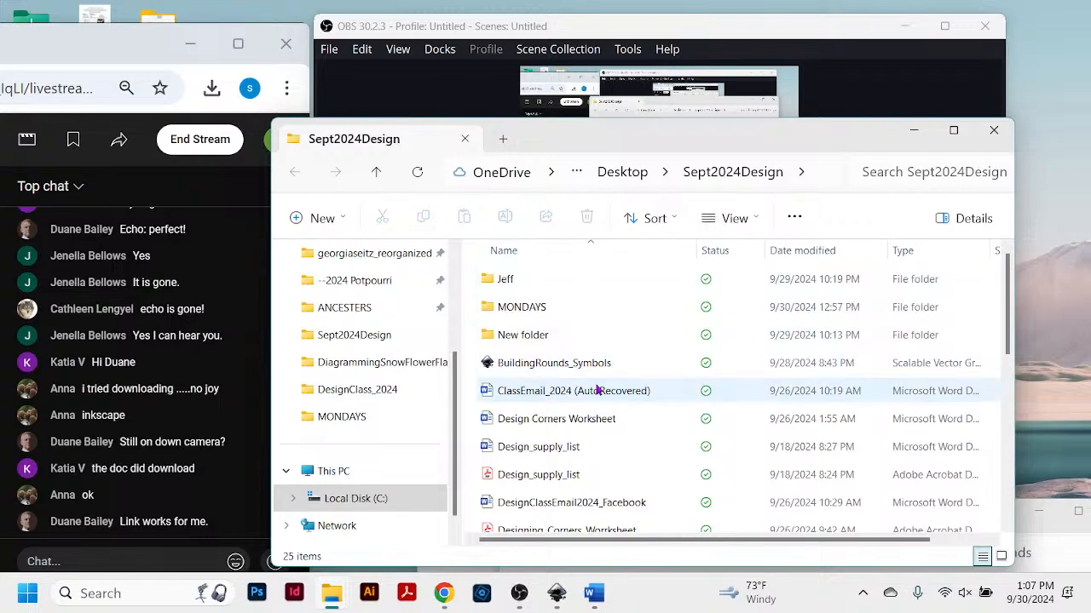
{"action": "double_click", "coordinate": [560, 311]}
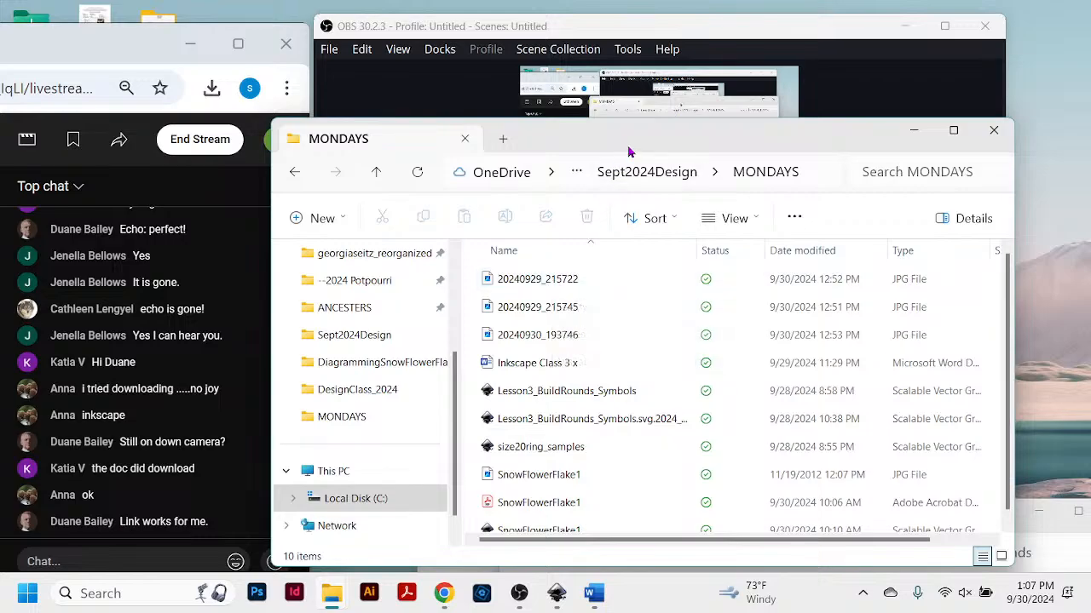
{"action": "left_click_drag", "start_coordinate": [628, 151], "coordinate": [623, 361]}
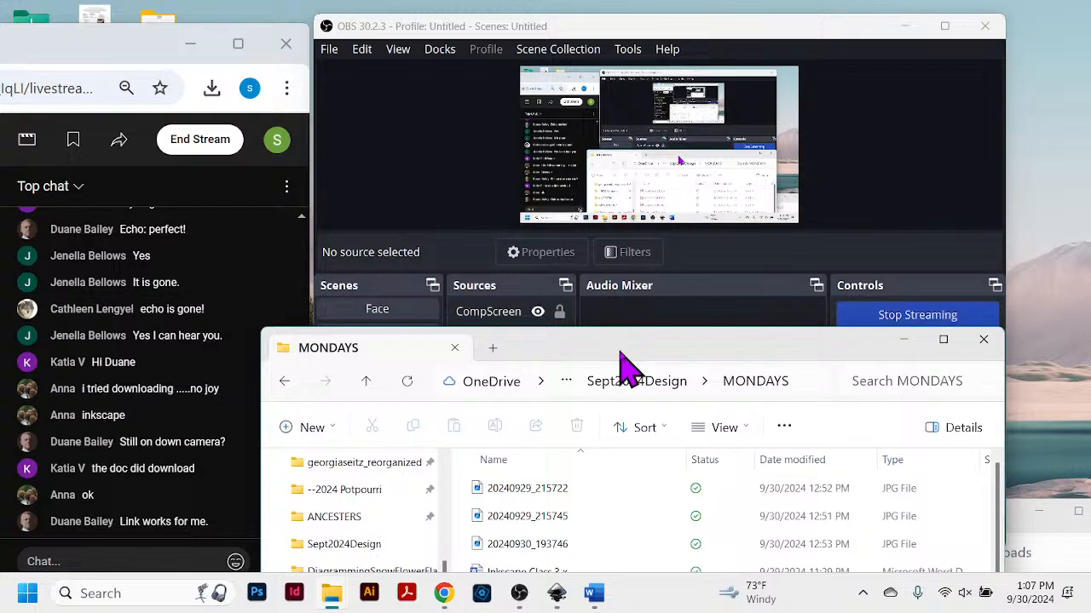
{"action": "left_click", "coordinate": [547, 491]}
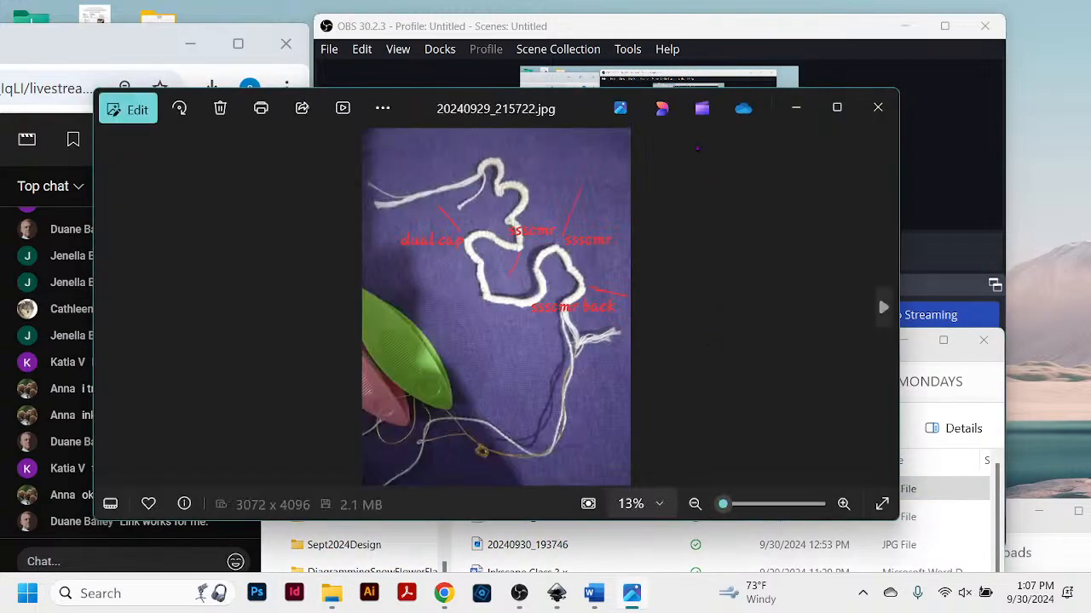
Reposition and enlarge the photo window beside the live chat, zooming in on the labelled tatting sample.
{"action": "left_click_drag", "start_coordinate": [430, 101], "coordinate": [592, 66]}
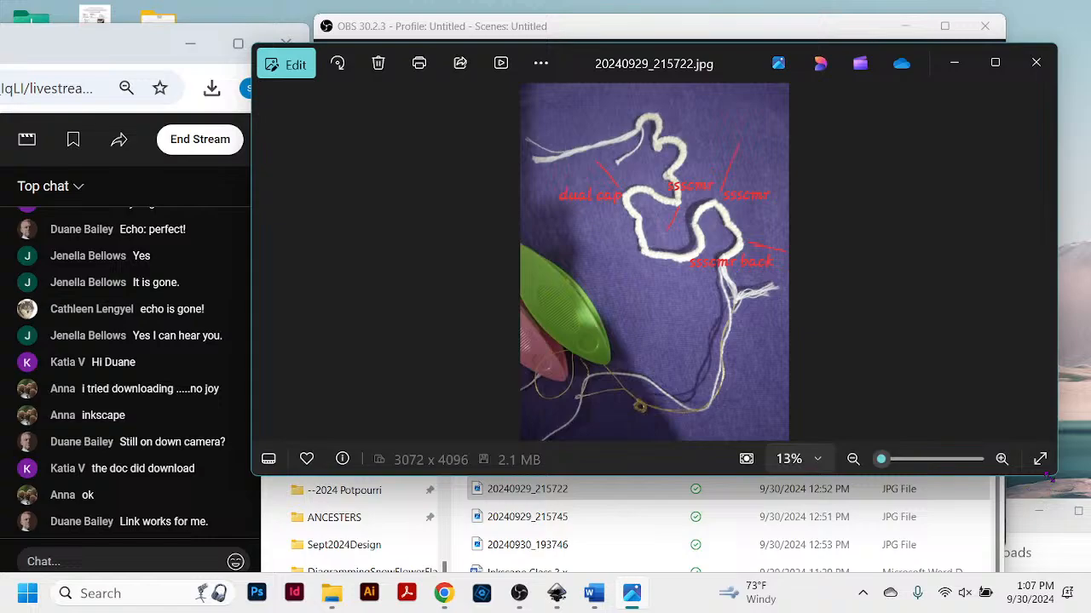
{"action": "left_click_drag", "start_coordinate": [1055, 475], "coordinate": [1071, 571]}
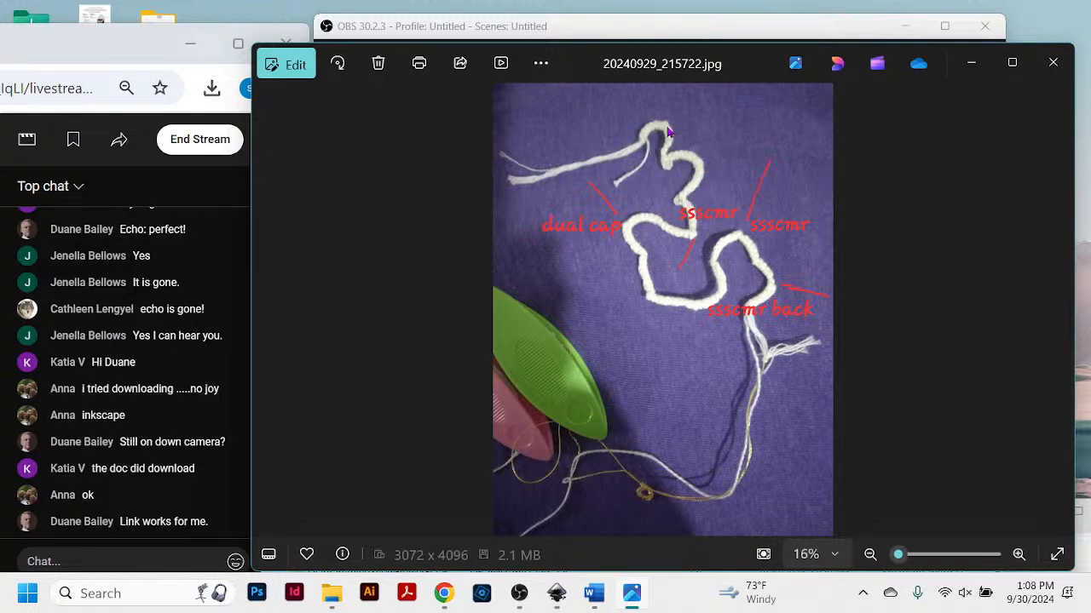
{"action": "scroll", "coordinate": [692, 124], "scroll_direction": "up", "scroll_amount": 5}
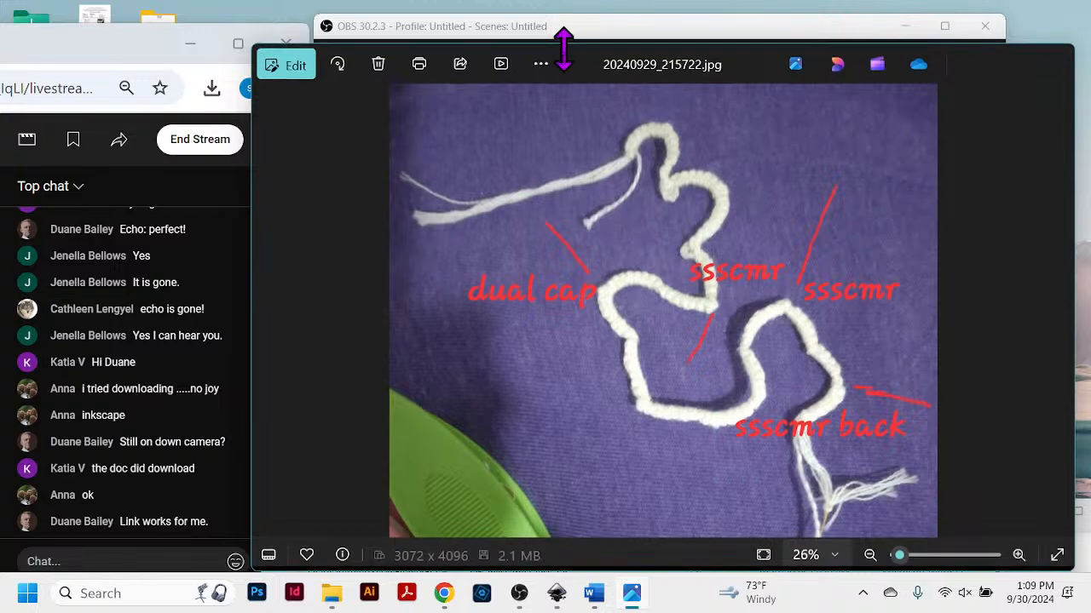
{"action": "left_click_drag", "start_coordinate": [562, 43], "coordinate": [552, 198]}
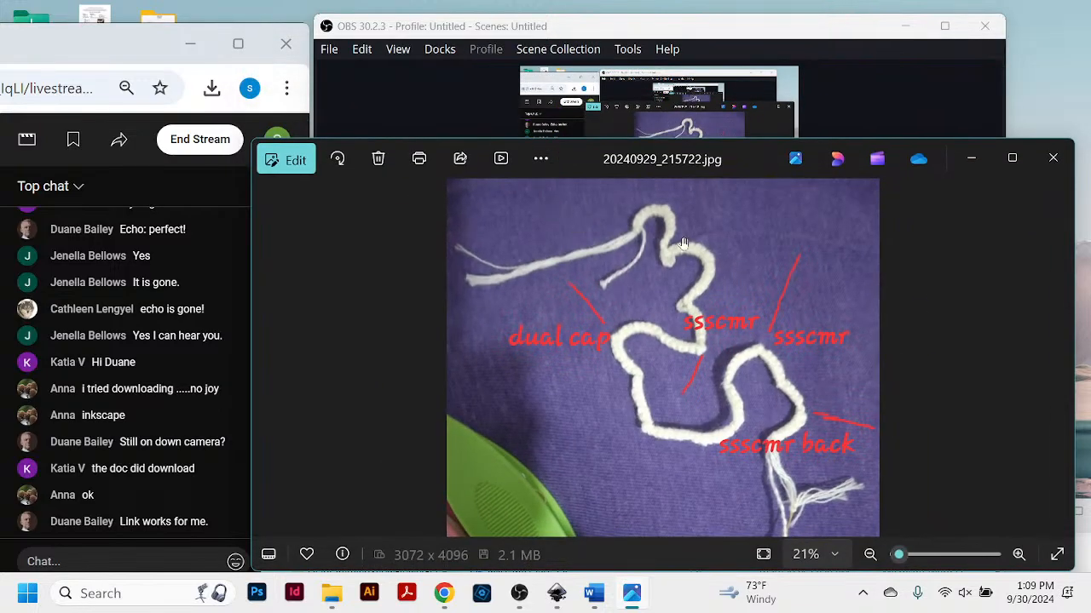
{"action": "left_click_drag", "start_coordinate": [735, 162], "coordinate": [745, 42]}
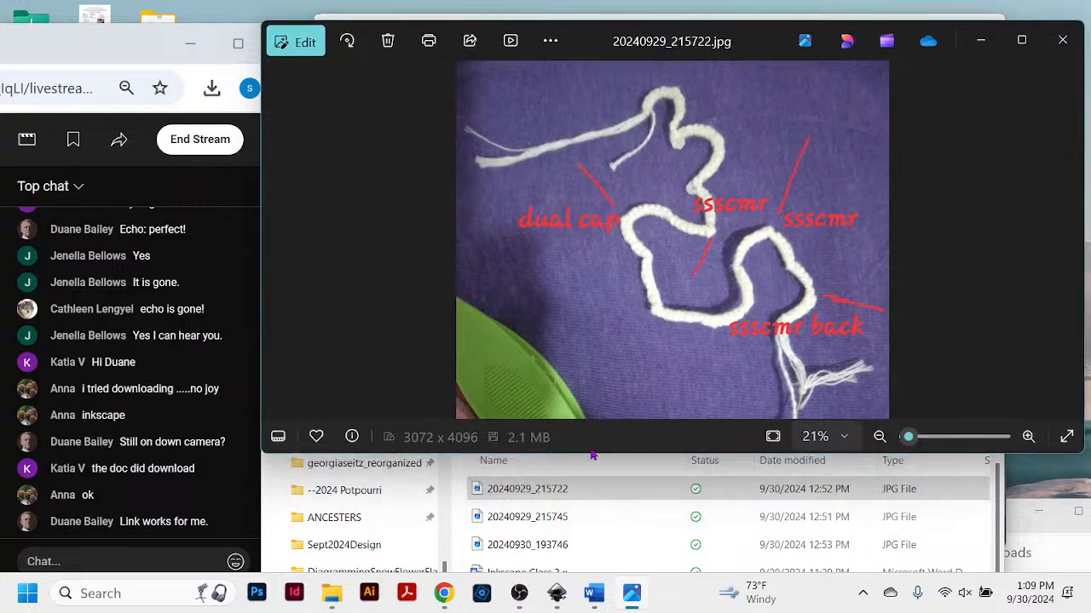
{"action": "left_click_drag", "start_coordinate": [592, 458], "coordinate": [611, 565]}
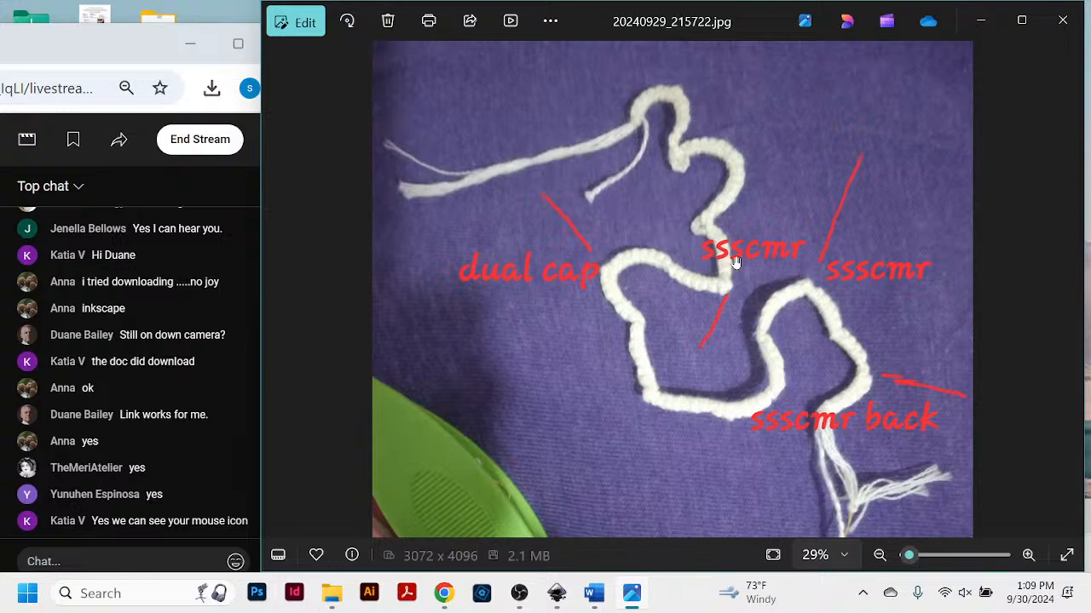
Switch to Chrome and show the Gmail inbox that holds the tatting class emails, closing the photo preview covering it.
{"action": "mouse_move", "coordinate": [444, 593]}
{"action": "mouse_move", "coordinate": [555, 593]}
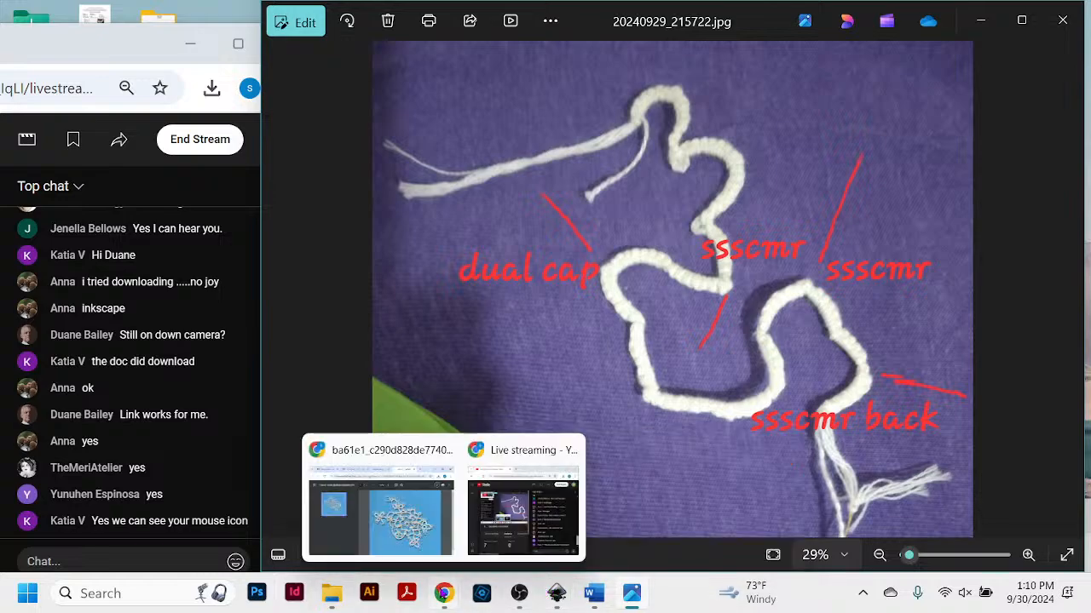
{"action": "right_click", "coordinate": [444, 594]}
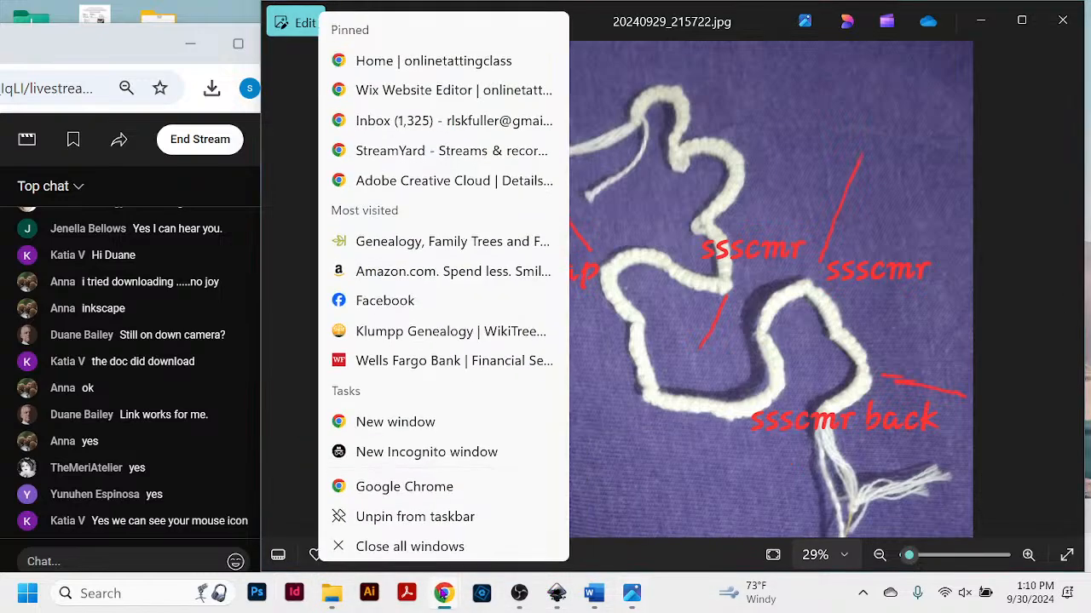
{"action": "left_click", "coordinate": [470, 123]}
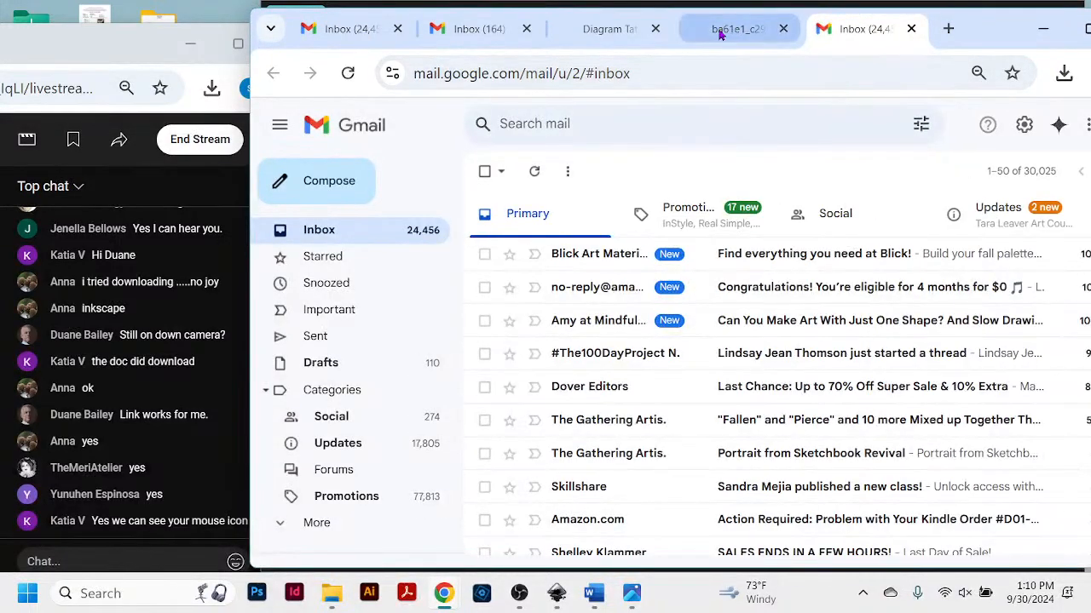
{"action": "left_click", "coordinate": [484, 29]}
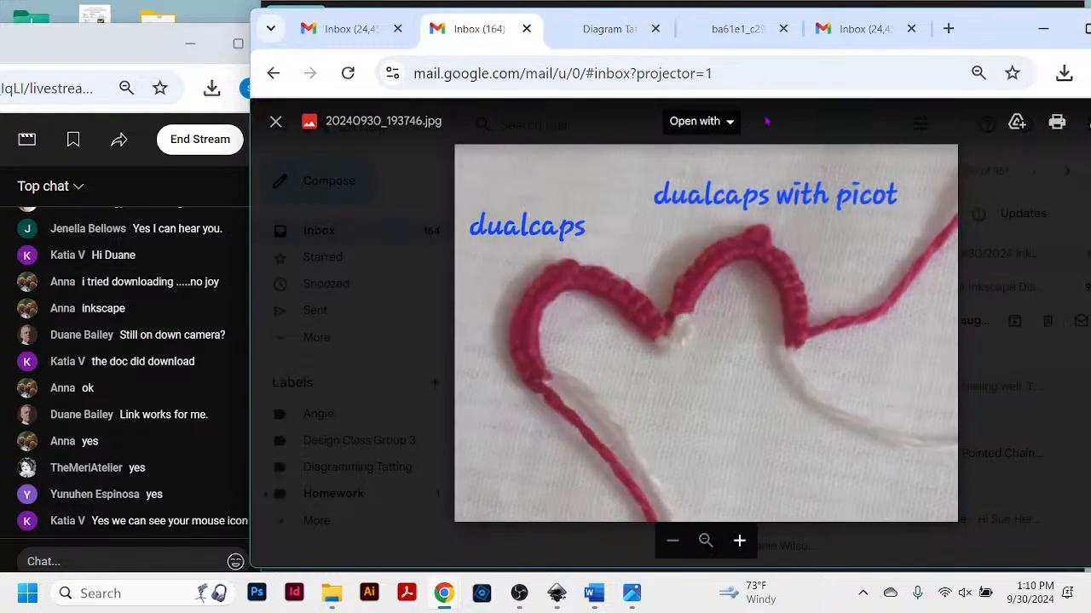
{"action": "left_click", "coordinate": [276, 123]}
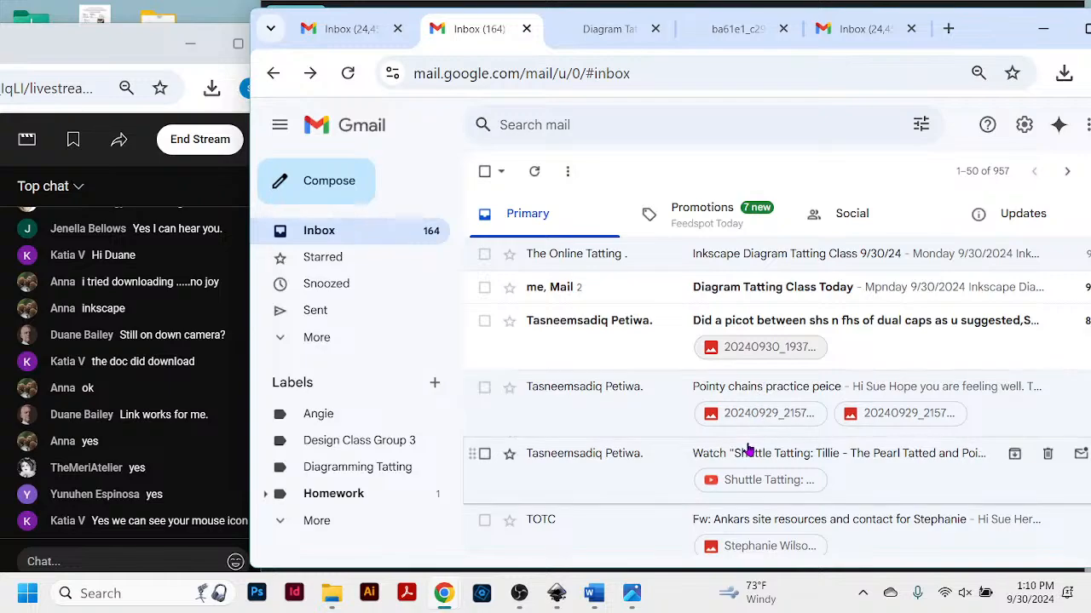
Open the email about the "Shuttle Tatting: Tillie" video and follow its YouTube link, skipping the ad and dismissing the YouTube TV offer.
{"action": "left_click", "coordinate": [748, 451]}
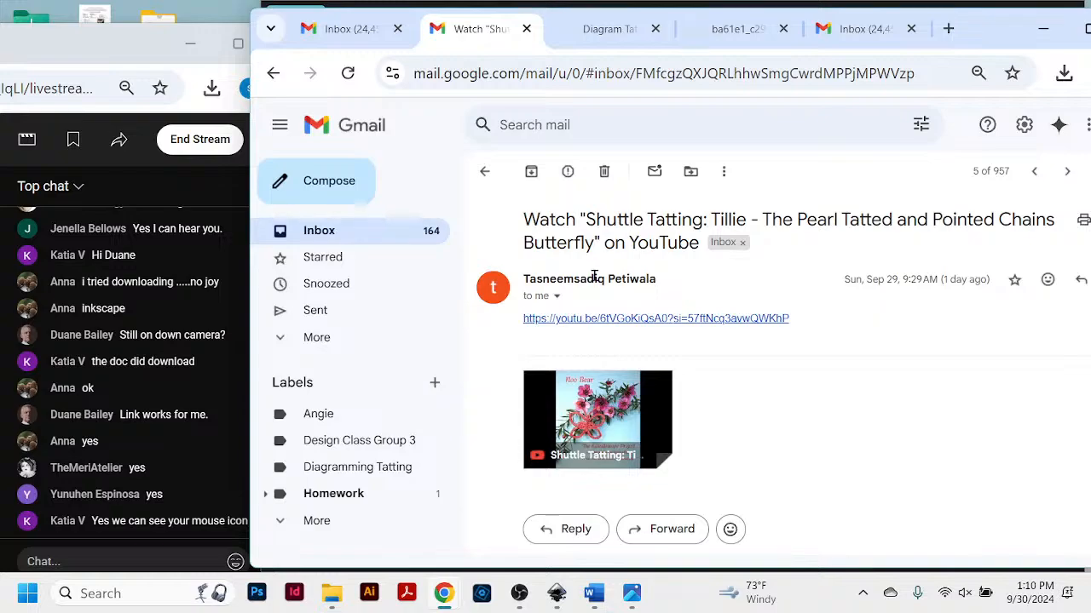
{"action": "mouse_move", "coordinate": [609, 434]}
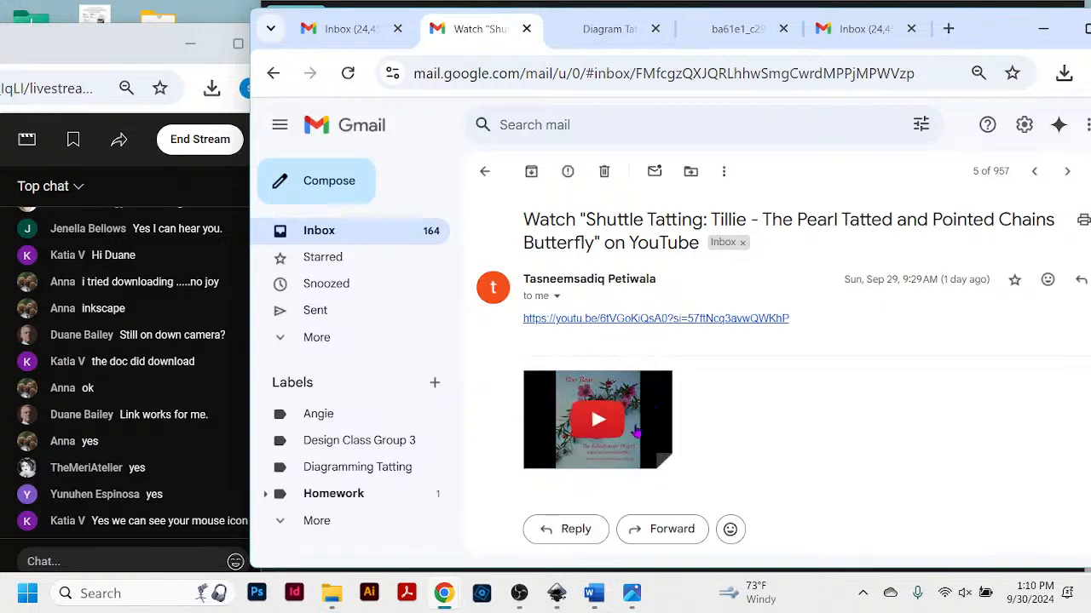
{"action": "left_click", "coordinate": [655, 319]}
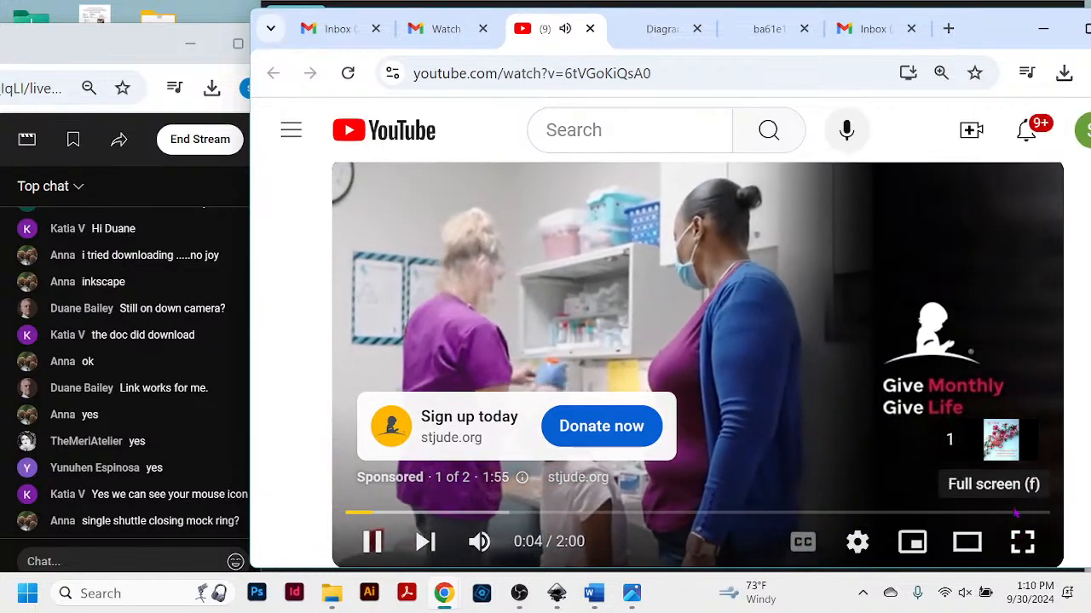
{"action": "left_click", "coordinate": [994, 441]}
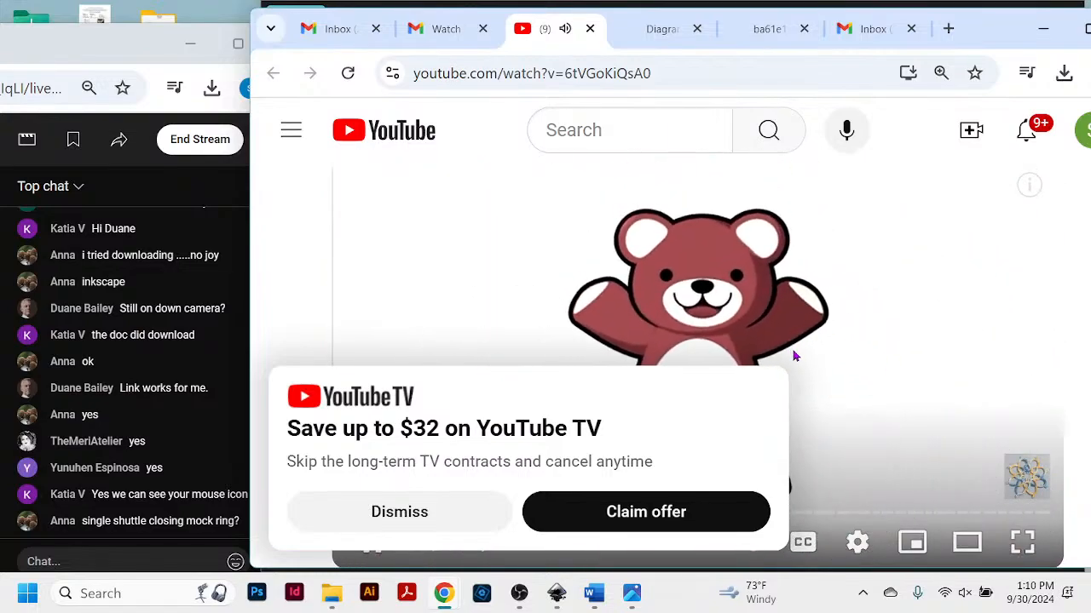
{"action": "left_click", "coordinate": [408, 514]}
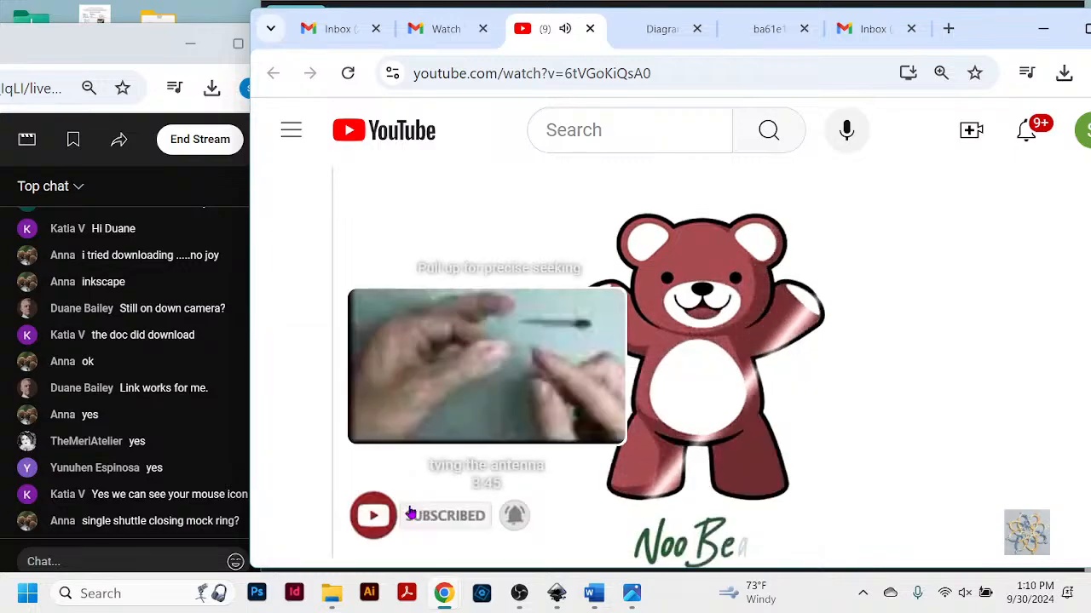
Check the video's title, skim ahead to about 30:34 for the tatting demonstration, and rewind to the start.
{"action": "scroll", "coordinate": [688, 414], "scroll_direction": "down", "scroll_amount": 3}
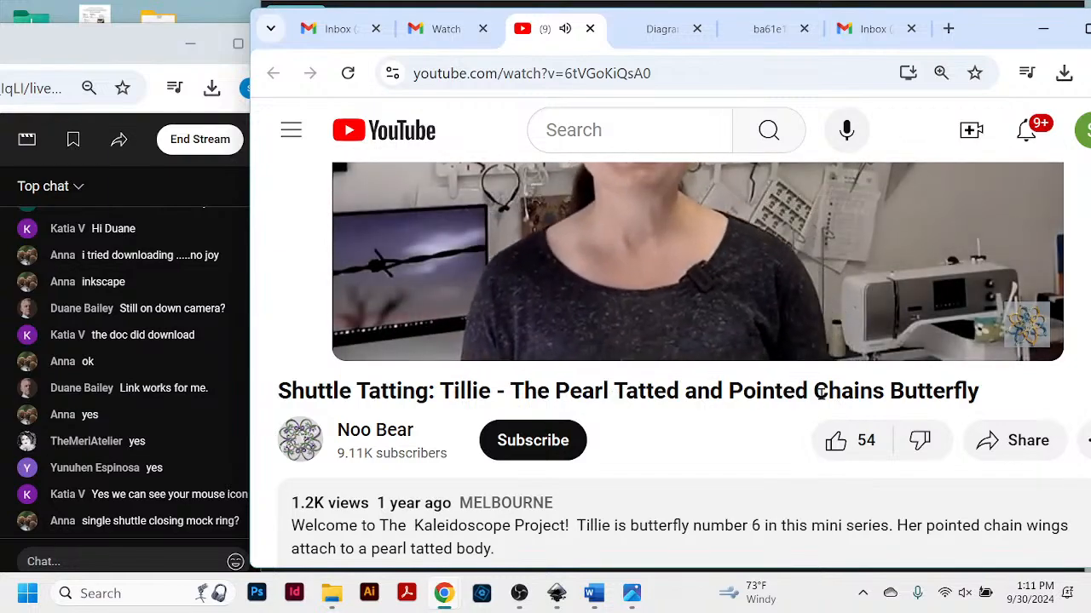
{"action": "scroll", "coordinate": [802, 435], "scroll_direction": "up", "scroll_amount": 3}
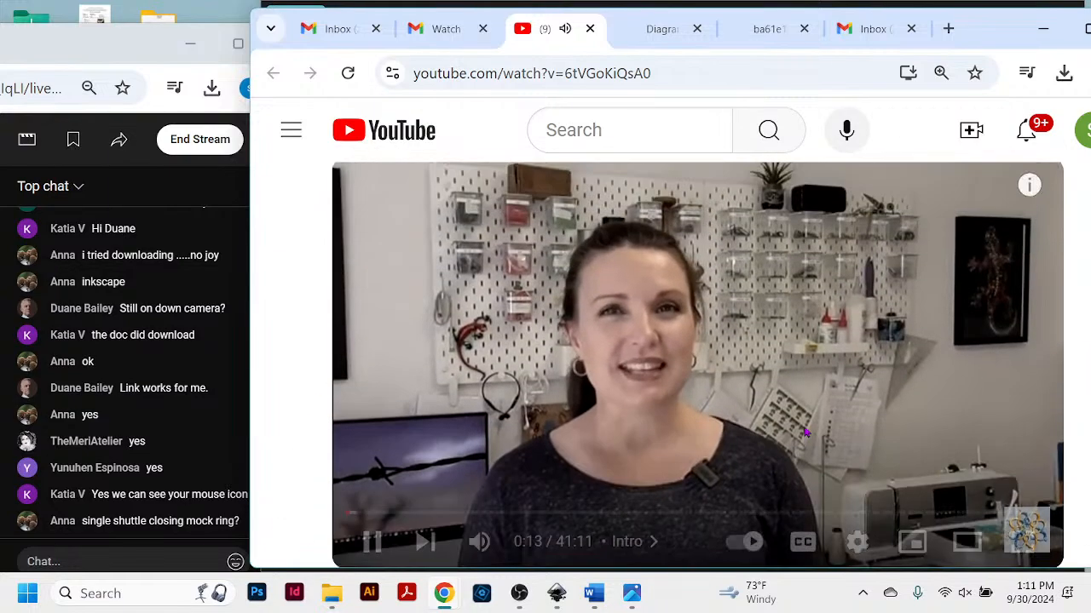
{"action": "scroll", "coordinate": [805, 433], "scroll_direction": "down", "scroll_amount": 2}
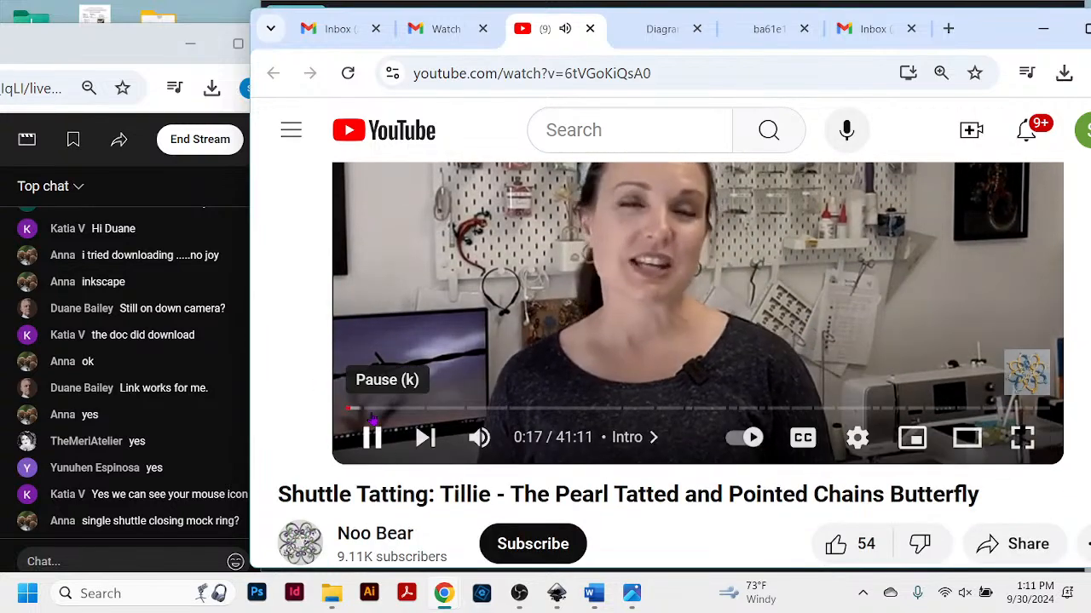
{"action": "left_click_drag", "start_coordinate": [364, 410], "coordinate": [859, 408]}
{"action": "key", "text": "Right"}
{"action": "key", "text": "Right"}
{"action": "key", "text": "Right"}
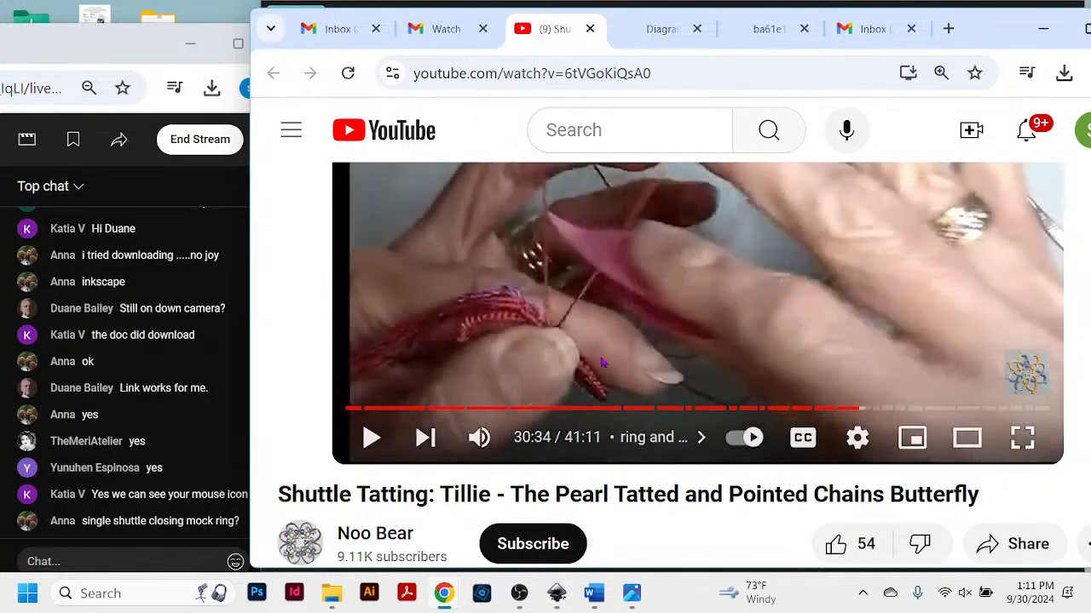
{"action": "mouse_move", "coordinate": [856, 410]}
{"action": "left_mouse_down"}
{"action": "mouse_move", "coordinate": [902, 411]}
{"action": "mouse_move", "coordinate": [671, 411]}
{"action": "mouse_move", "coordinate": [307, 389]}
{"action": "mouse_move", "coordinate": [315, 385]}
{"action": "left_mouse_up"}
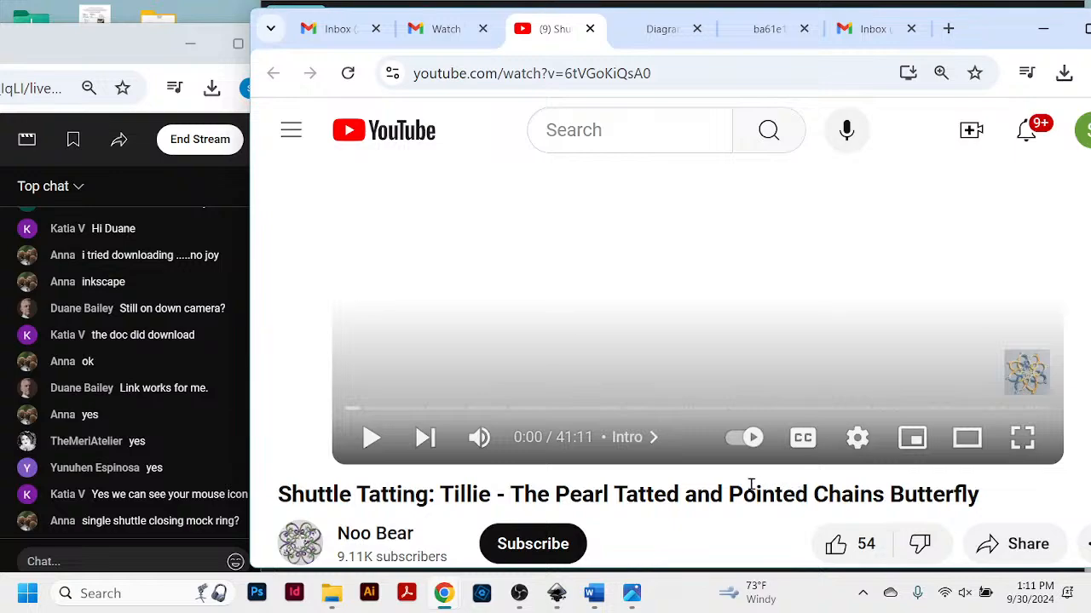
Close the video, return to the inbox, and preview both photos attached to the "Pointy chains practice peice" email.
{"action": "left_click", "coordinate": [589, 29]}
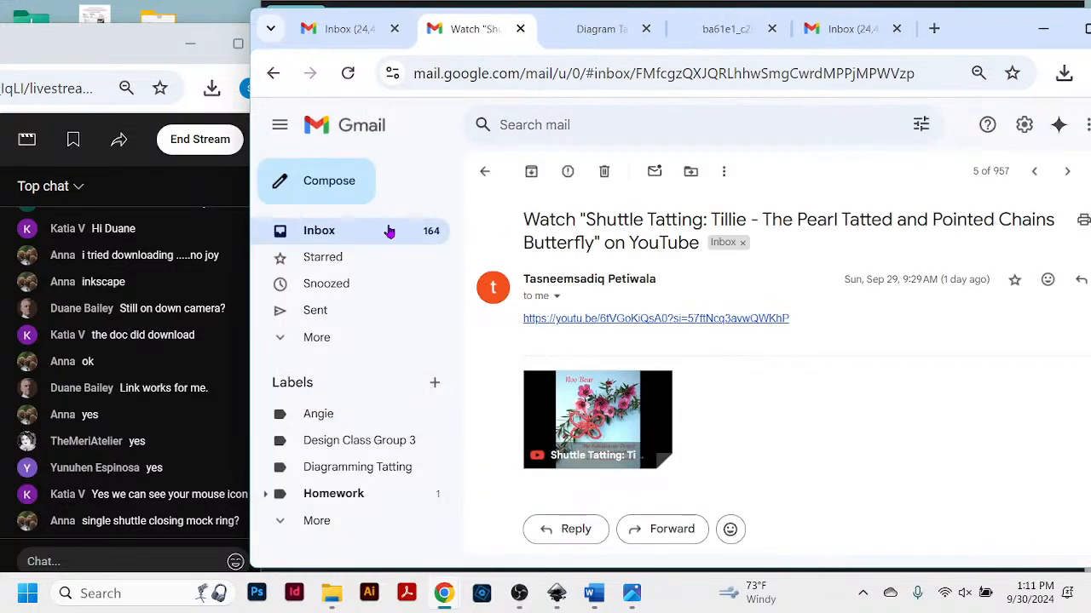
{"action": "left_click", "coordinate": [333, 234]}
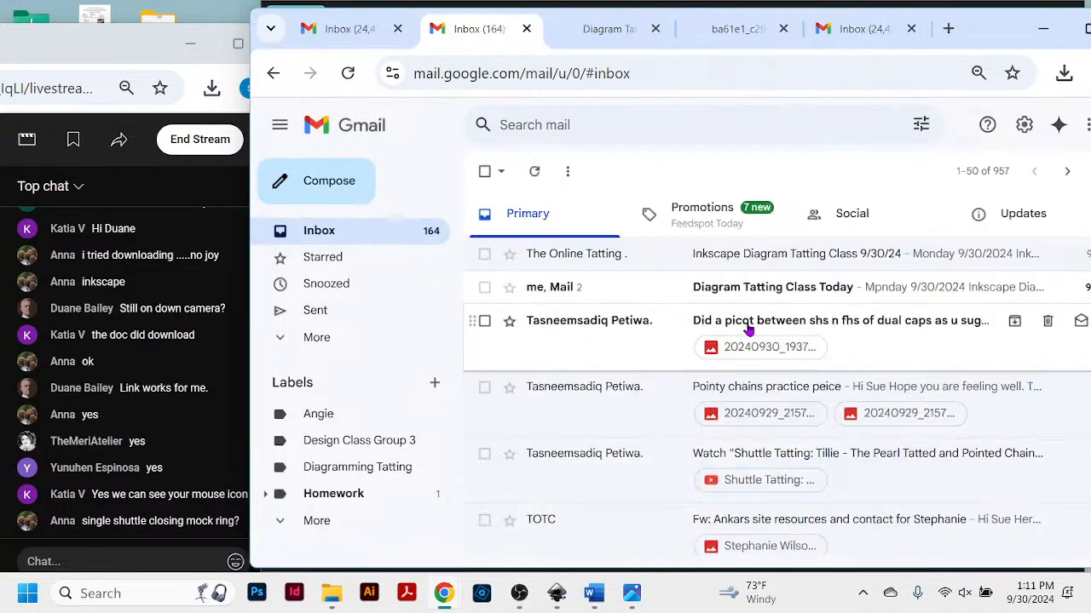
{"action": "left_click", "coordinate": [764, 415]}
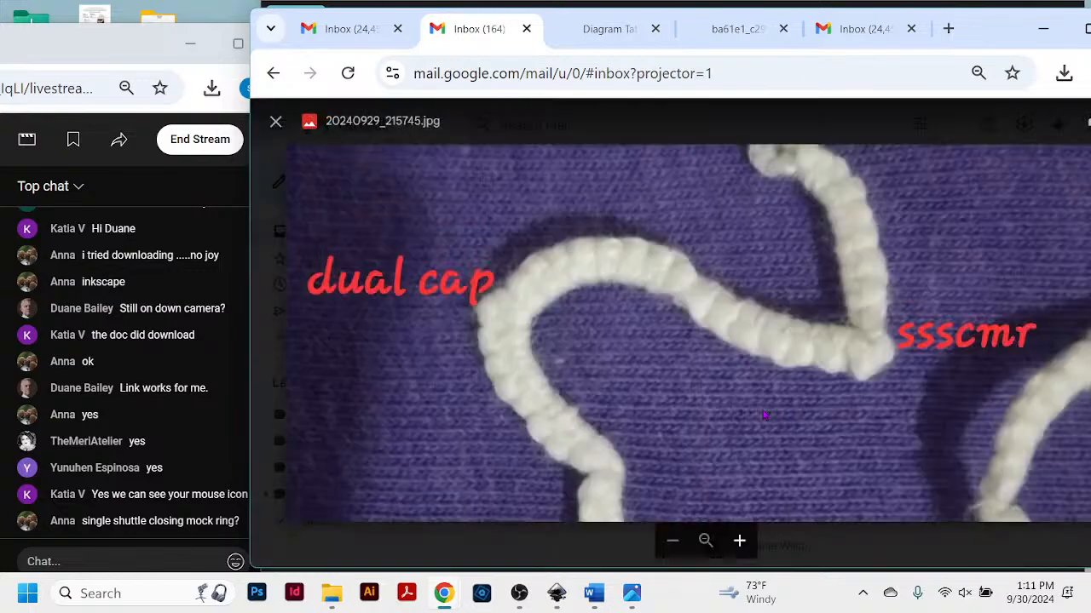
{"action": "left_click", "coordinate": [273, 72]}
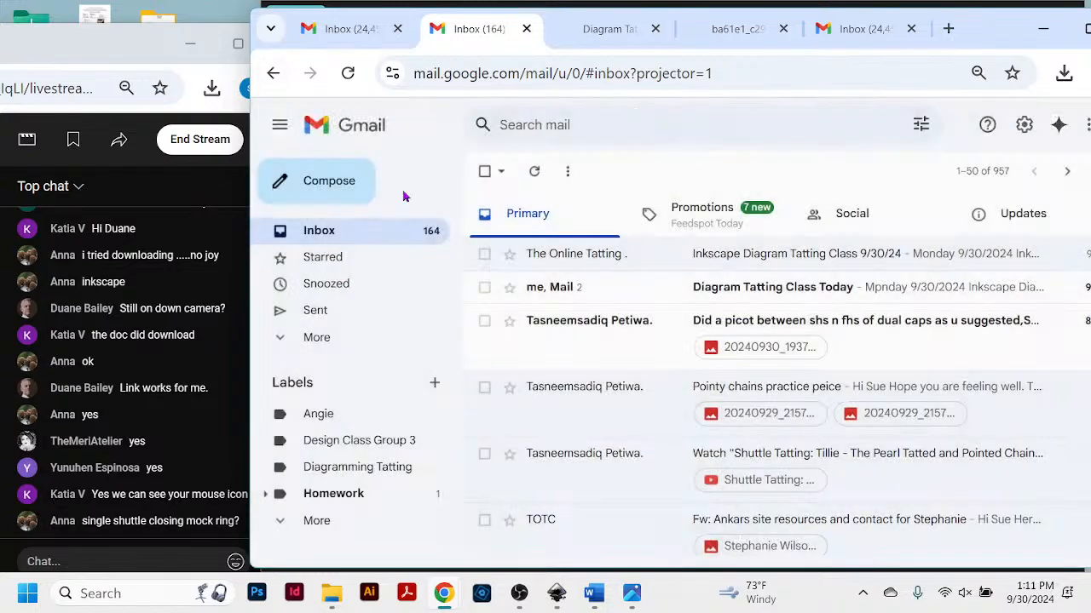
{"action": "left_click", "coordinate": [892, 416]}
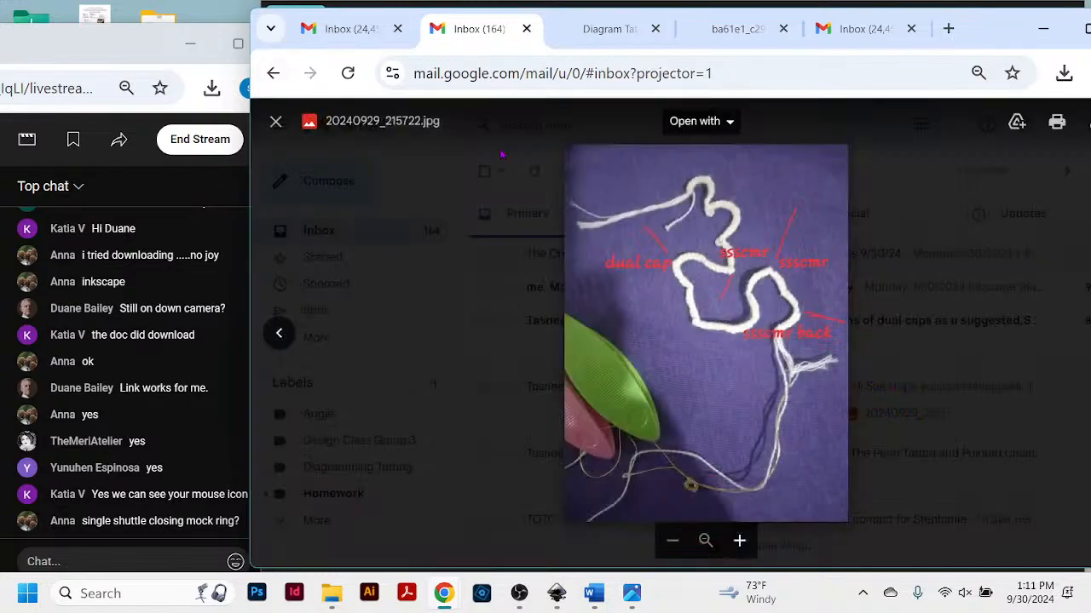
{"action": "left_click", "coordinate": [275, 121]}
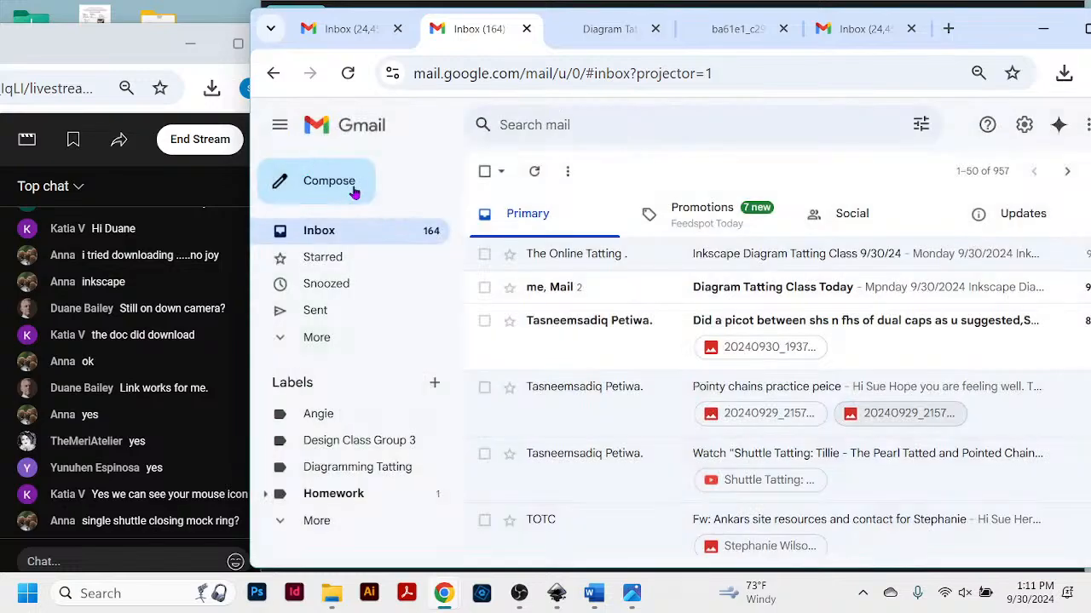
Open the "Pointy chains practice peice" email, read its message, and preview the attached photo 20240929_215722.jpg.
{"action": "left_click", "coordinate": [746, 386]}
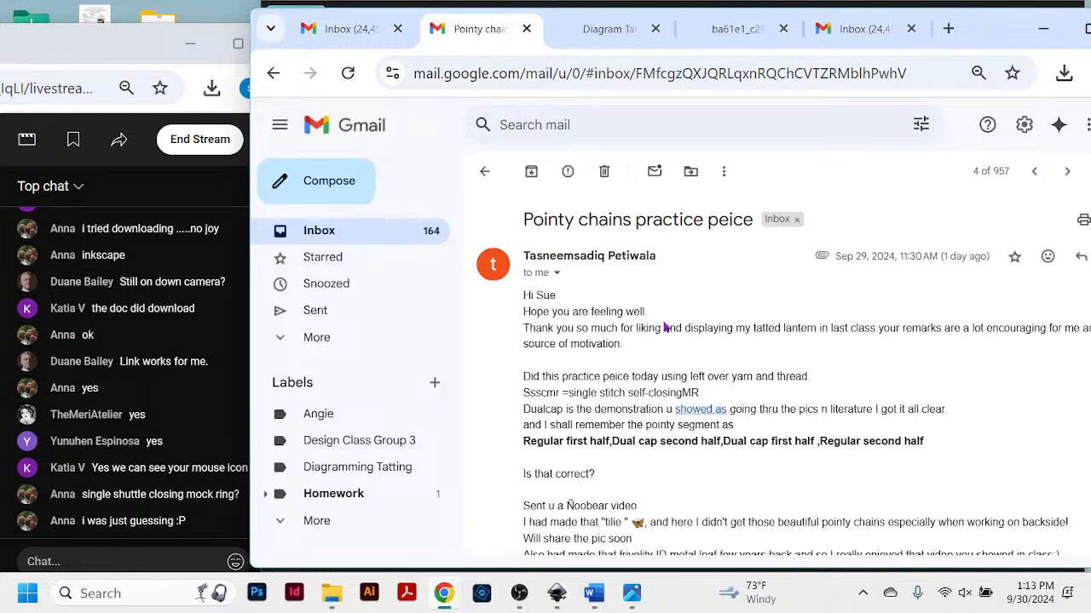
{"action": "scroll", "coordinate": [732, 409], "scroll_direction": "down", "scroll_amount": 4}
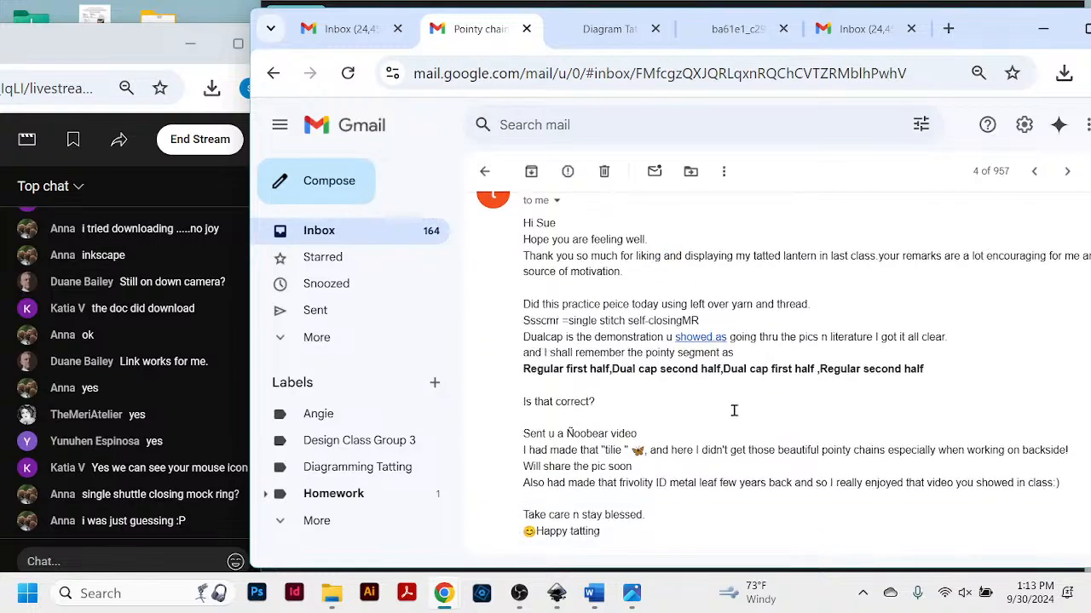
{"action": "scroll", "coordinate": [734, 413], "scroll_direction": "up", "scroll_amount": 1}
{"action": "scroll", "coordinate": [736, 417], "scroll_direction": "down", "scroll_amount": 1}
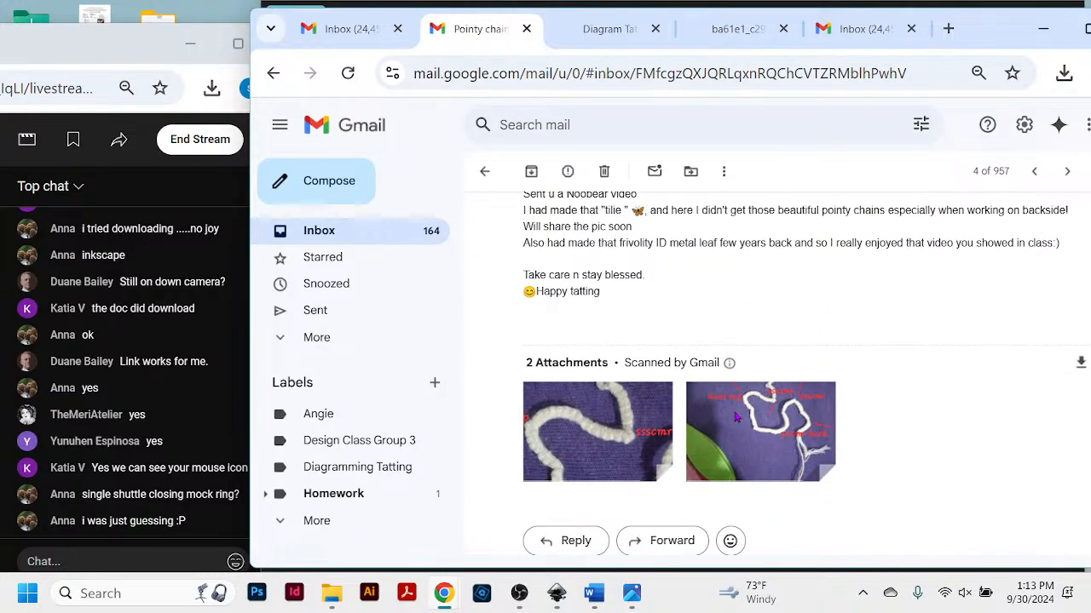
{"action": "scroll", "coordinate": [735, 417], "scroll_direction": "up", "scroll_amount": 1}
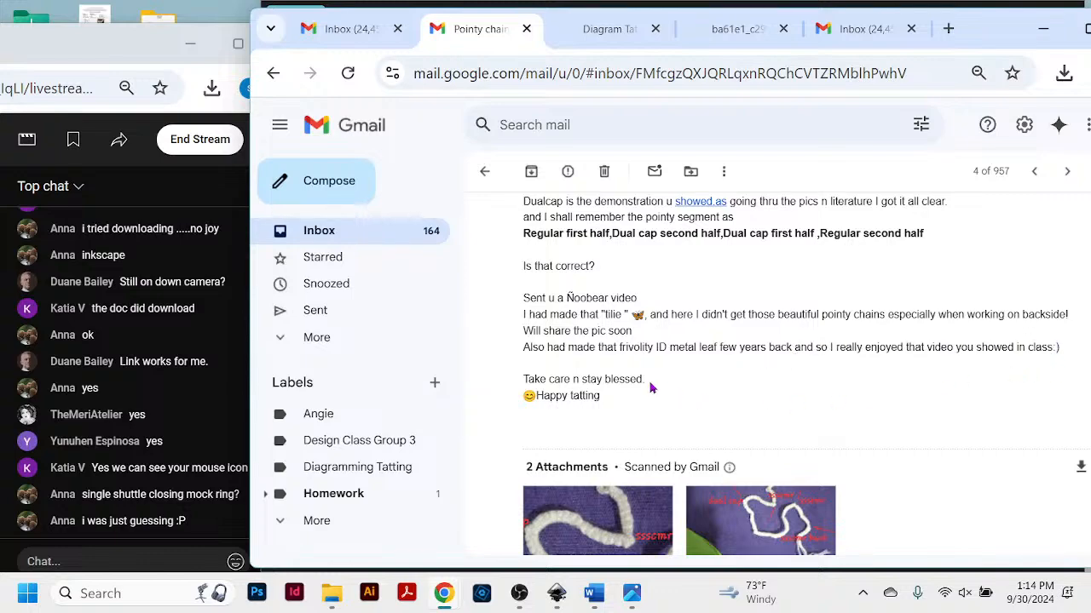
{"action": "scroll", "coordinate": [706, 385], "scroll_direction": "down", "scroll_amount": 3}
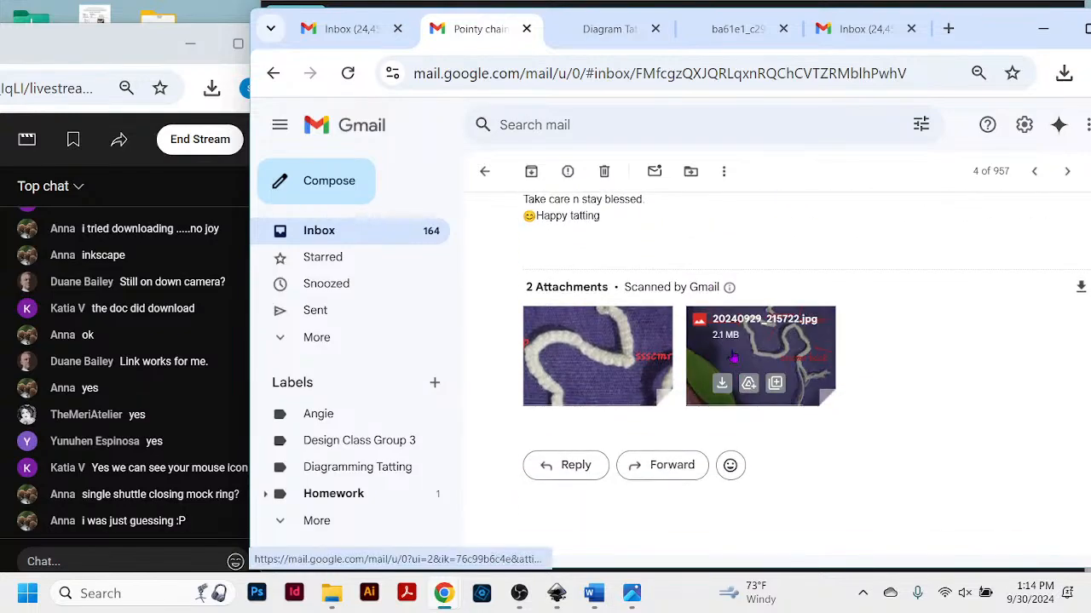
{"action": "left_click", "coordinate": [757, 352]}
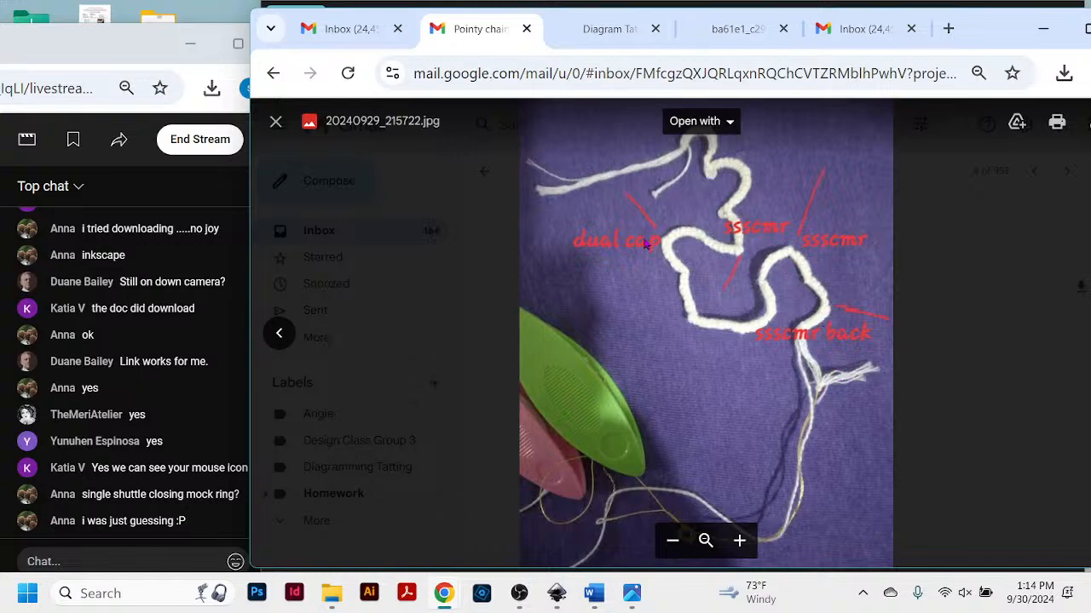
{"action": "left_click", "coordinate": [275, 121]}
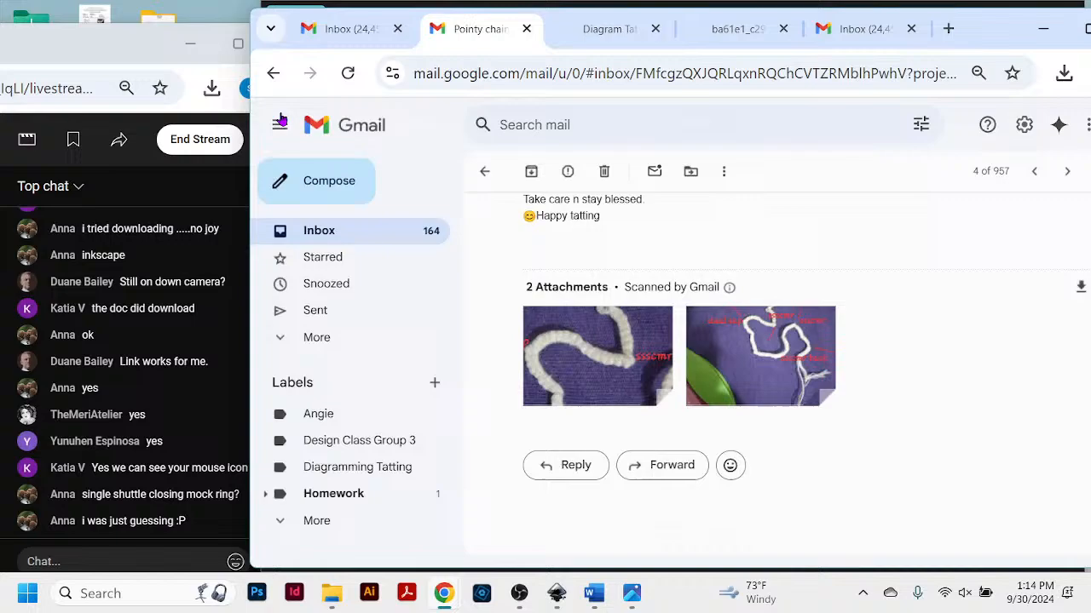
Return to the inbox, preview the dual-caps photo 20240930_193746.jpg, and close the photo viewer window behind the browser.
{"action": "left_click", "coordinate": [350, 232]}
{"action": "left_click", "coordinate": [741, 351]}
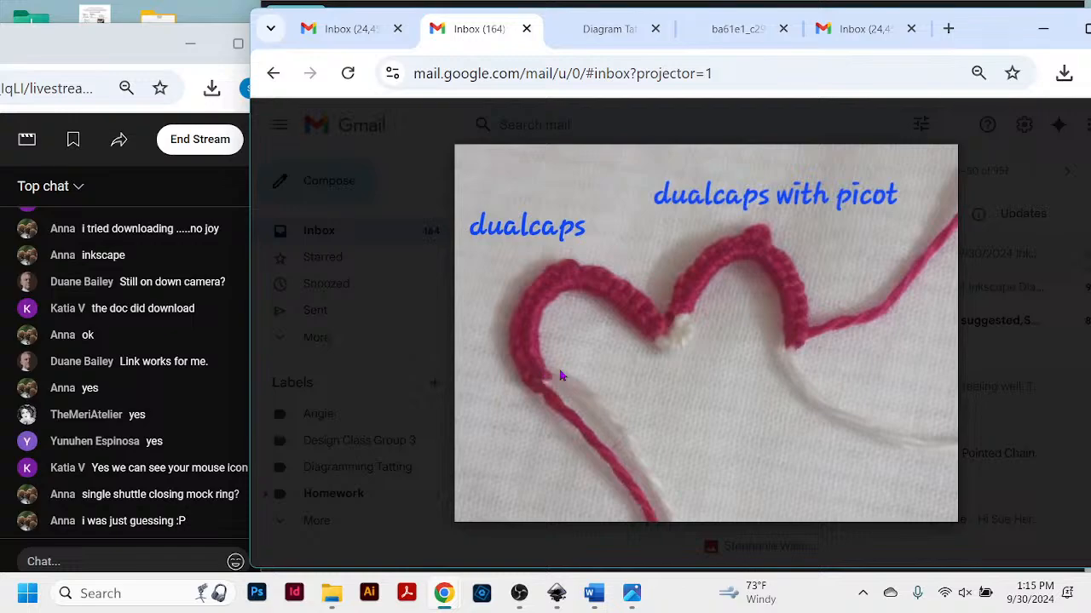
{"action": "left_click_drag", "start_coordinate": [972, 33], "coordinate": [944, 285]}
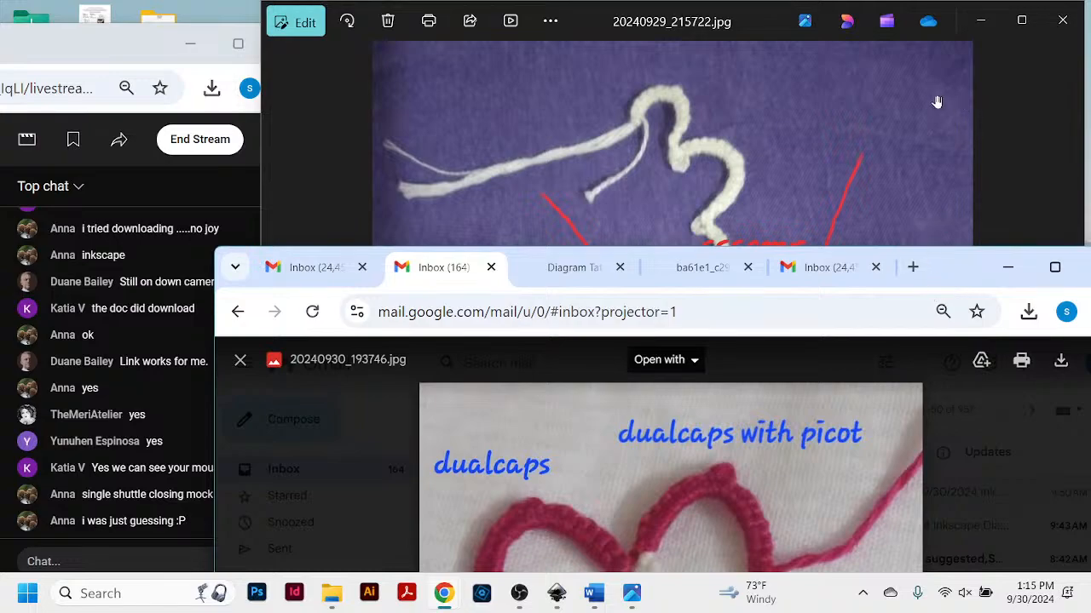
{"action": "left_click", "coordinate": [1063, 20]}
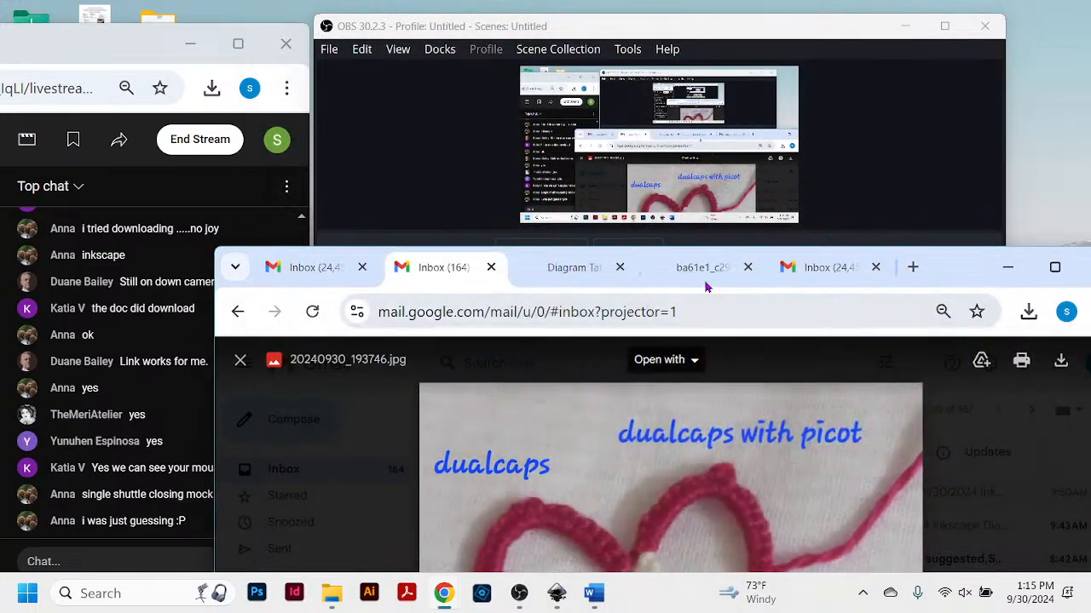
{"action": "left_click_drag", "start_coordinate": [950, 269], "coordinate": [994, 44]}
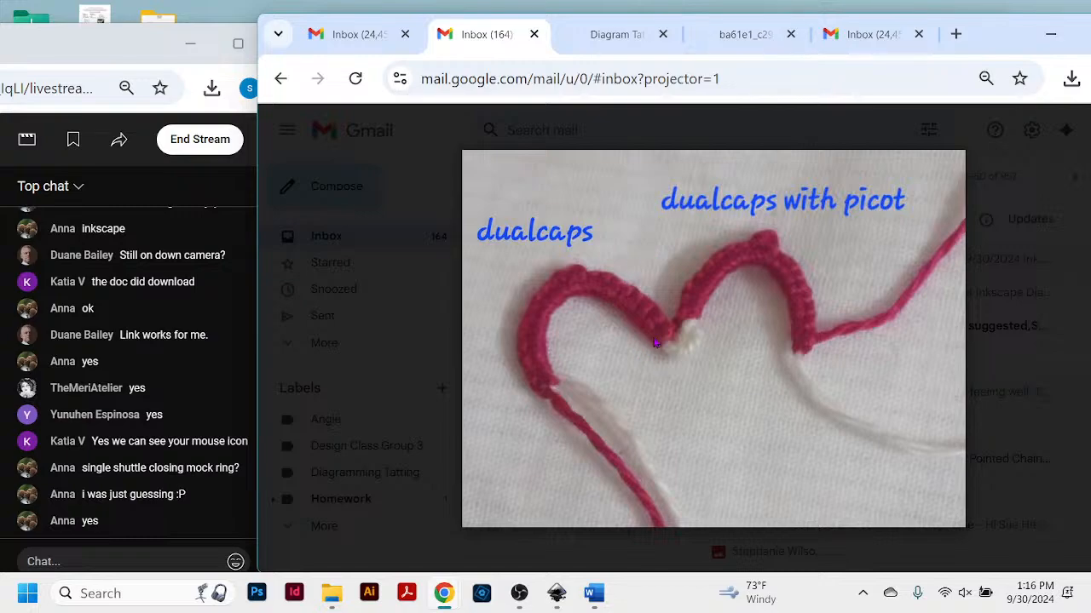
{"action": "mouse_move", "coordinate": [820, 312]}
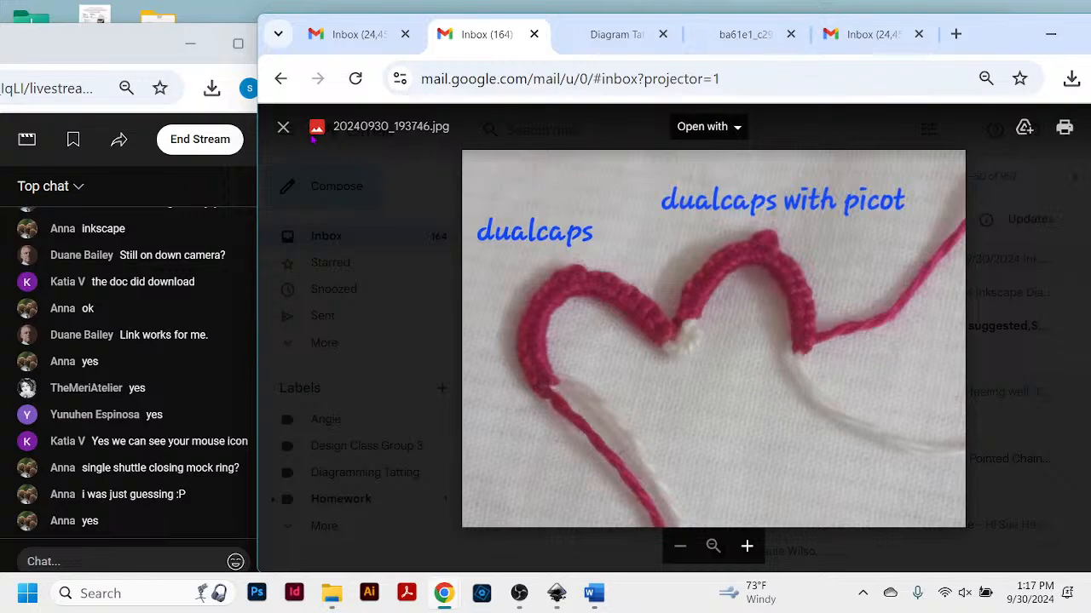
{"action": "left_click", "coordinate": [284, 126]}
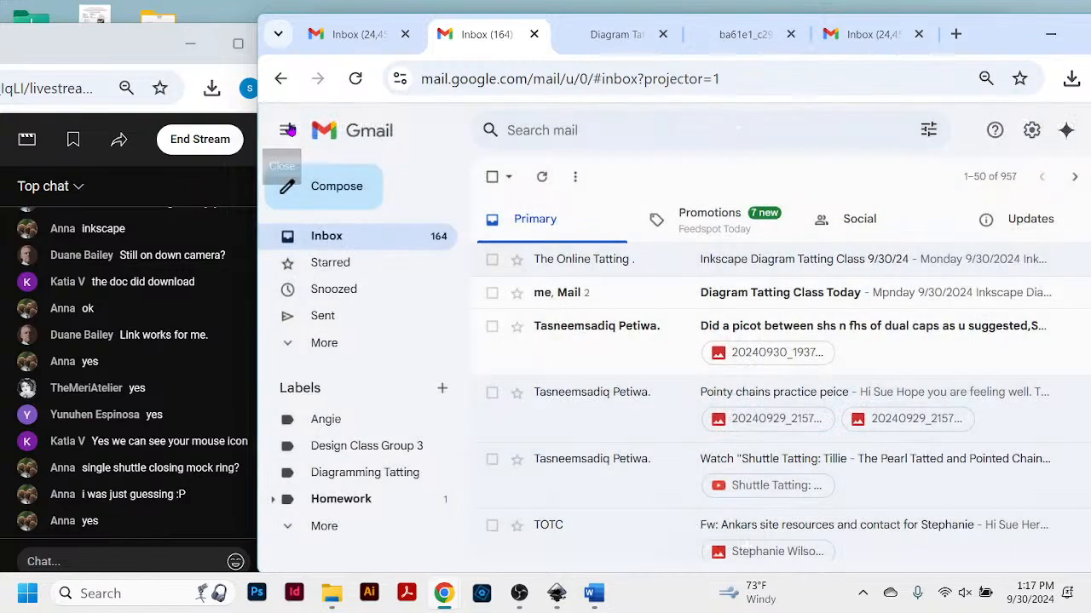
Preview the practice-piece photos from the inbox and enlarge 20240929_215722.jpg to examine its dual cap and ssscmr labels.
{"action": "left_click", "coordinate": [746, 422]}
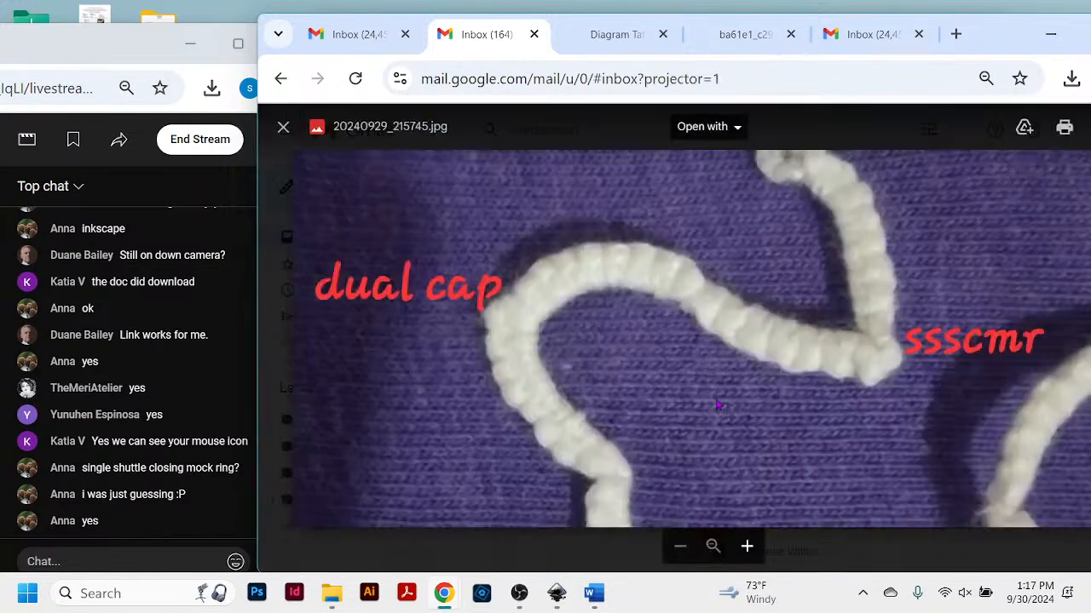
{"action": "left_click", "coordinate": [283, 126]}
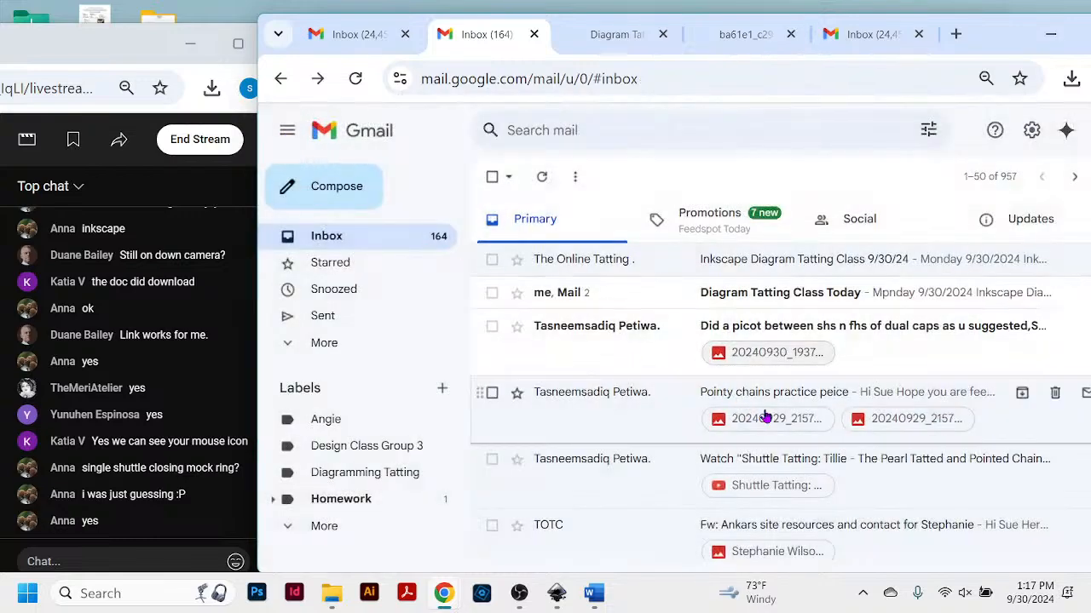
{"action": "left_click", "coordinate": [906, 420]}
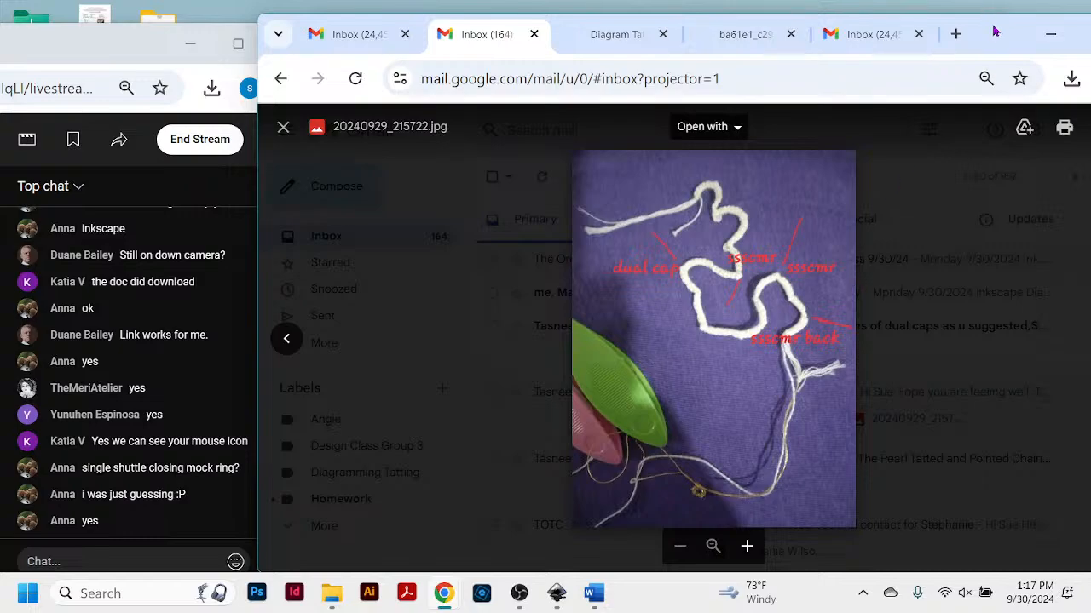
{"action": "left_click_drag", "start_coordinate": [993, 34], "coordinate": [995, 21]}
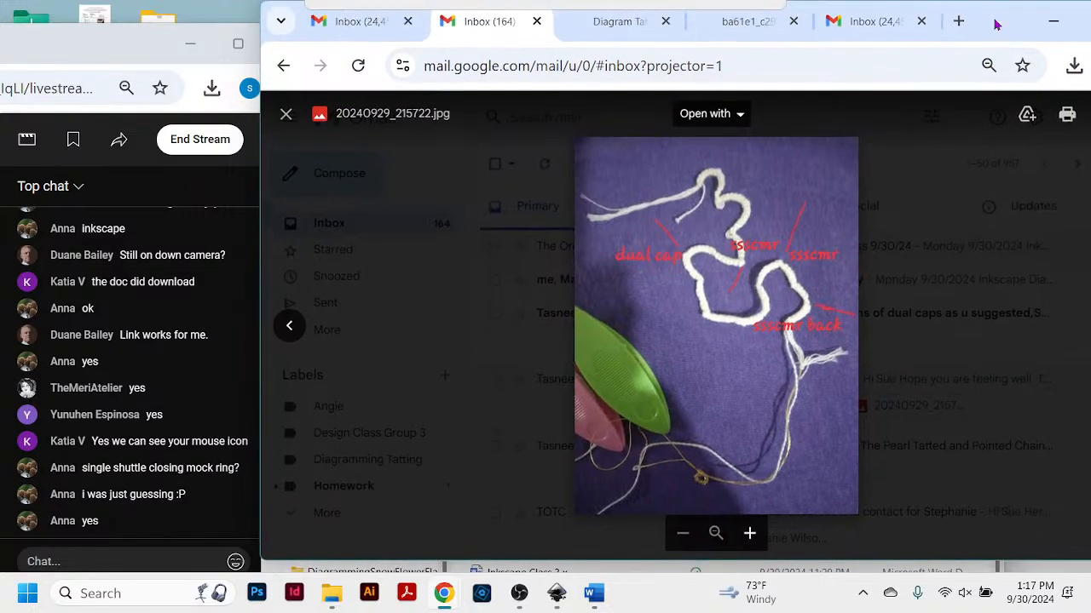
{"action": "left_click", "coordinate": [751, 531]}
{"action": "left_click", "coordinate": [750, 532]}
{"action": "left_click", "coordinate": [752, 531]}
{"action": "left_click", "coordinate": [751, 532]}
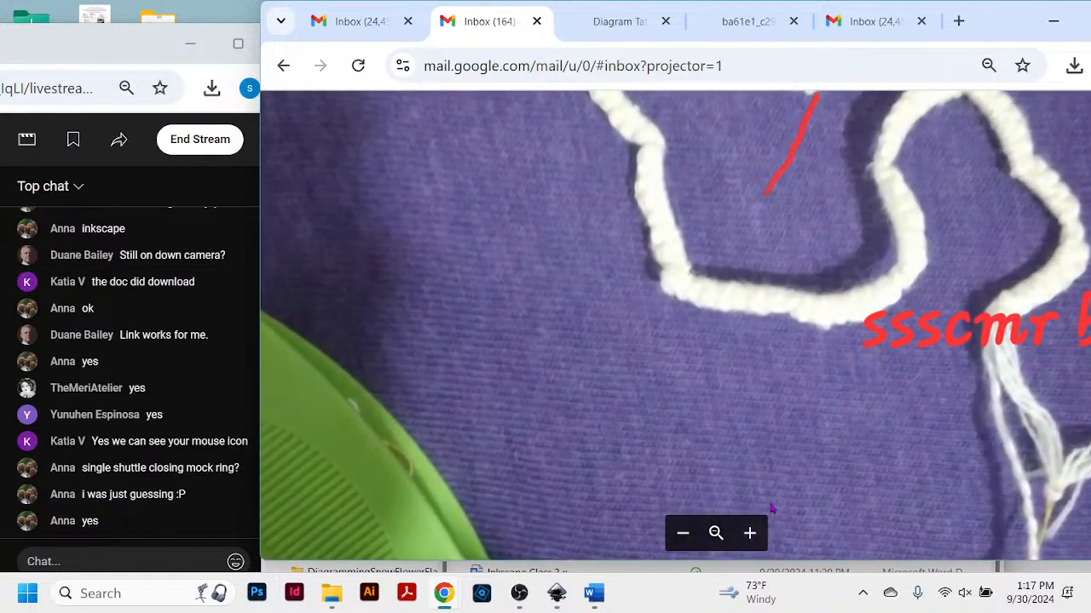
{"action": "left_click", "coordinate": [682, 532]}
{"action": "left_click", "coordinate": [683, 533]}
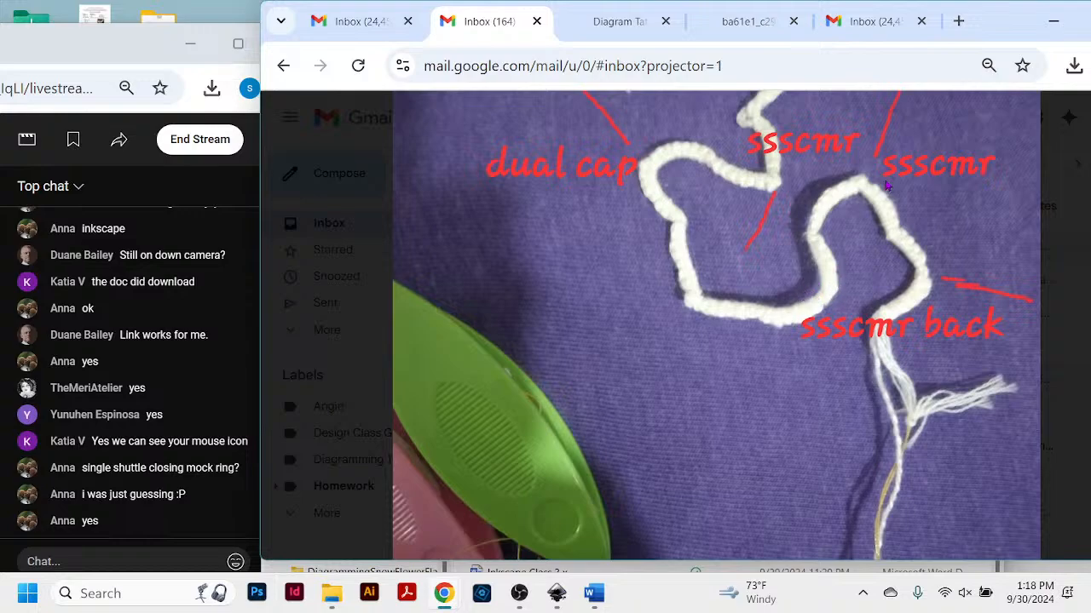
Search Google in a new tab for "martha ess dragon".
{"action": "left_click", "coordinate": [959, 21]}
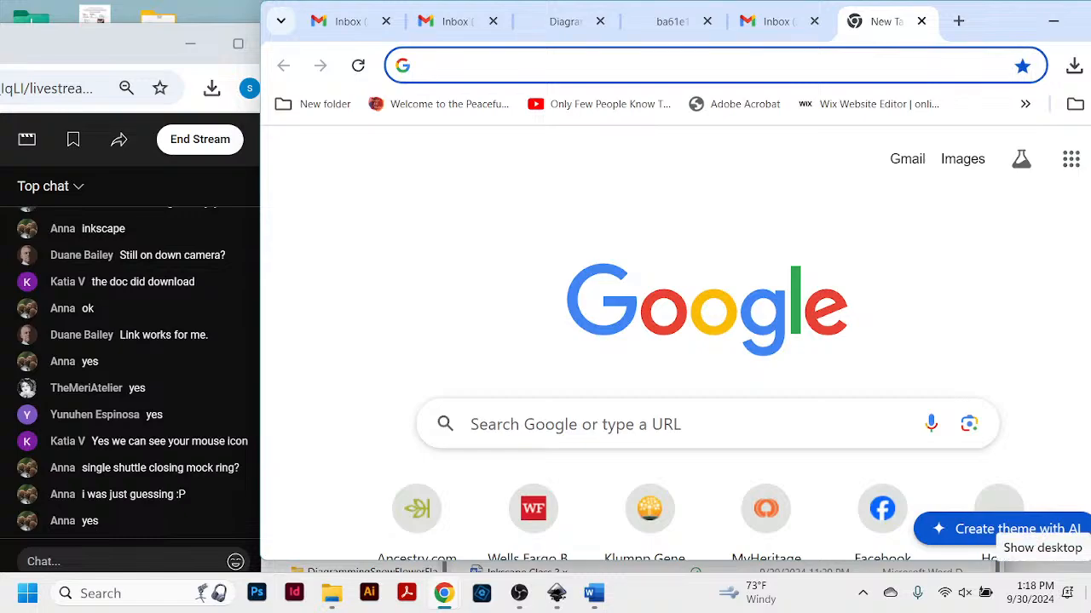
{"action": "type", "text": "ma"}
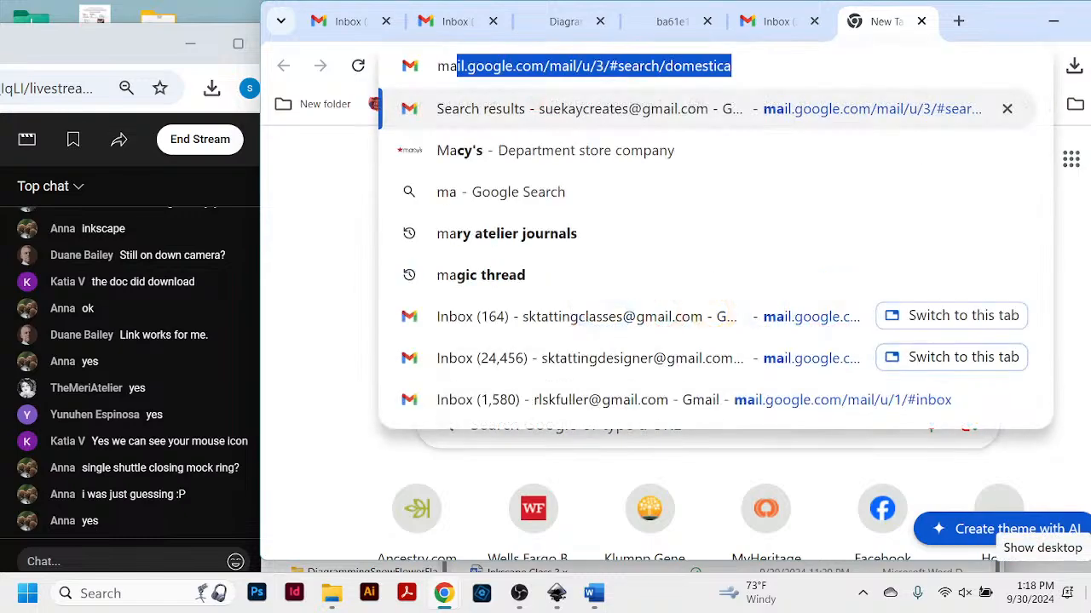
{"action": "type", "text": "rtha ess"}
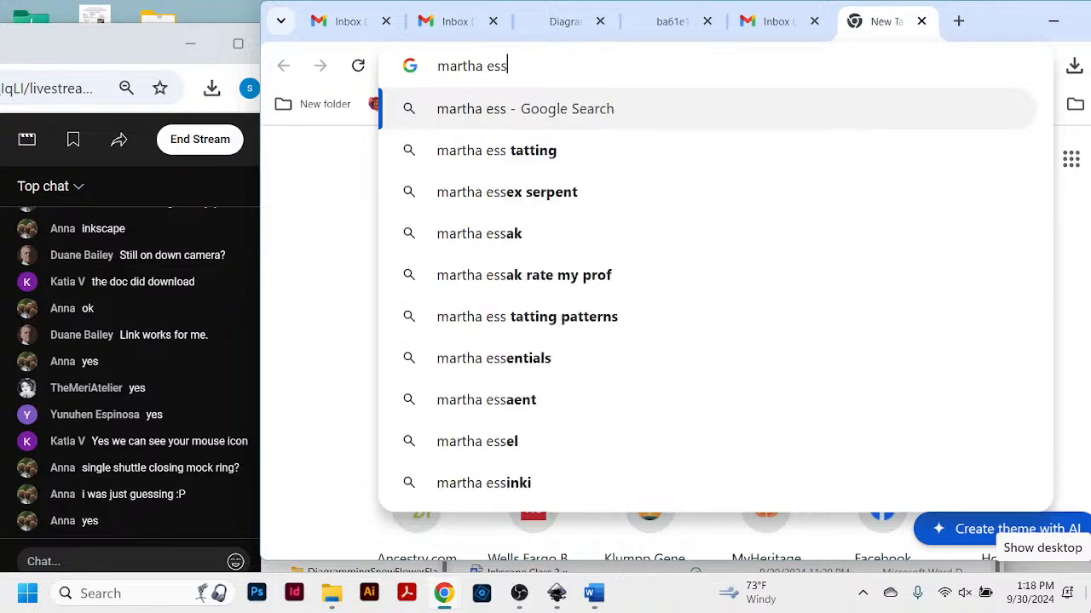
{"action": "type", "text": " dragp"}
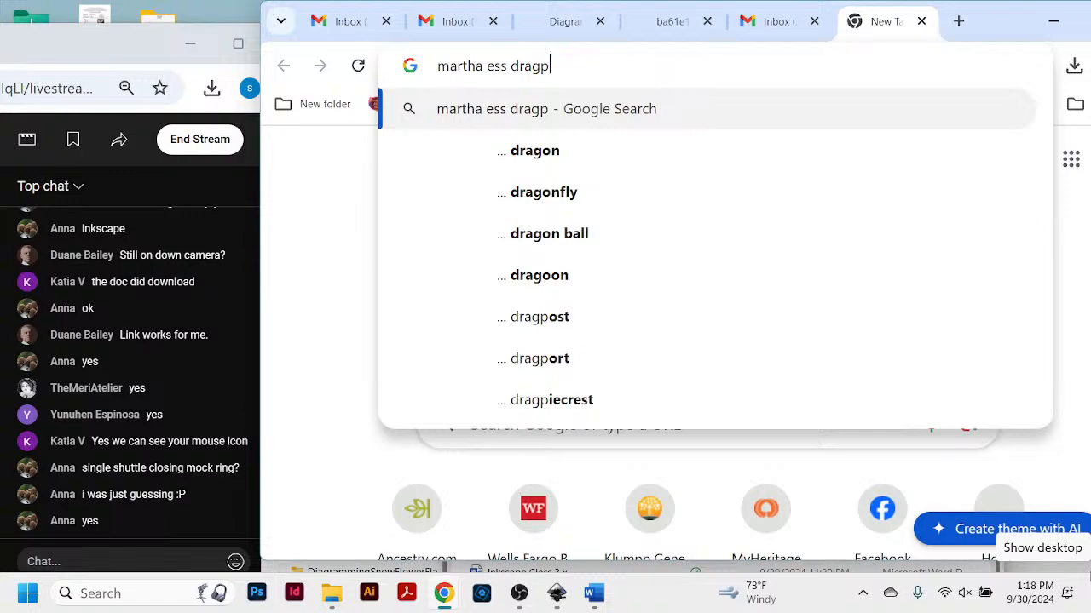
{"action": "key", "text": "BackSpace"}
{"action": "type", "text": "on"}
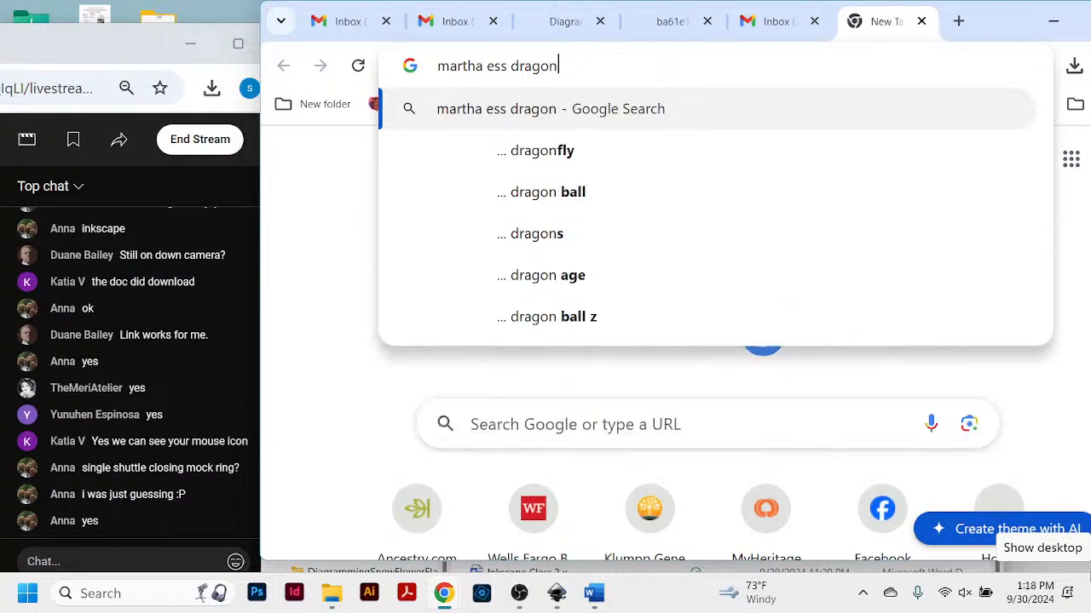
{"action": "key", "text": "Return"}
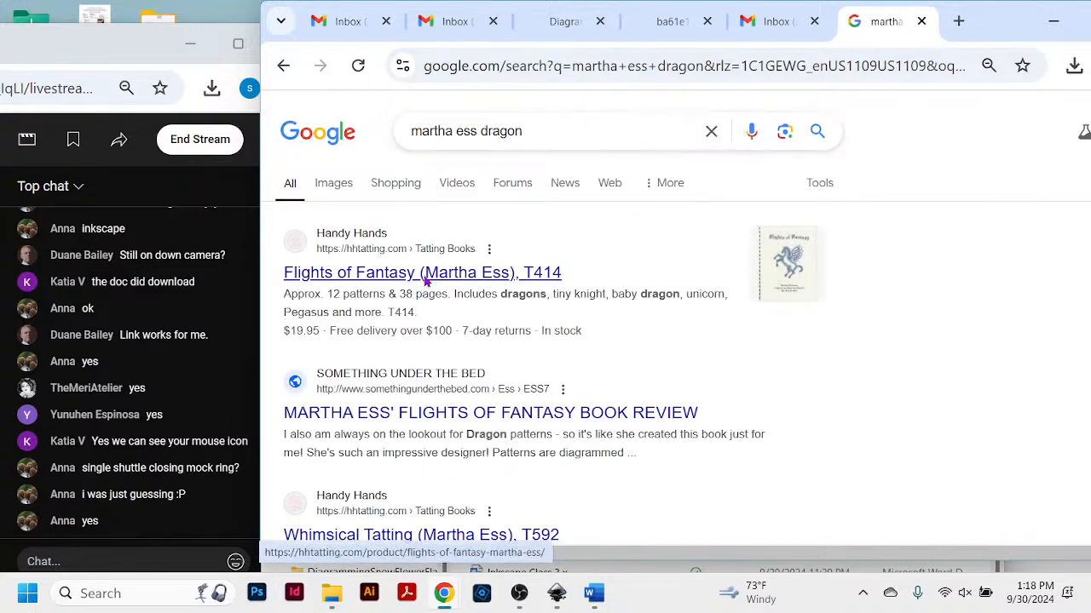
Look through the search results for the dragon pattern, check the Flights of Fantasy product page, and close its tab.
{"action": "scroll", "coordinate": [515, 330], "scroll_direction": "down", "scroll_amount": 3}
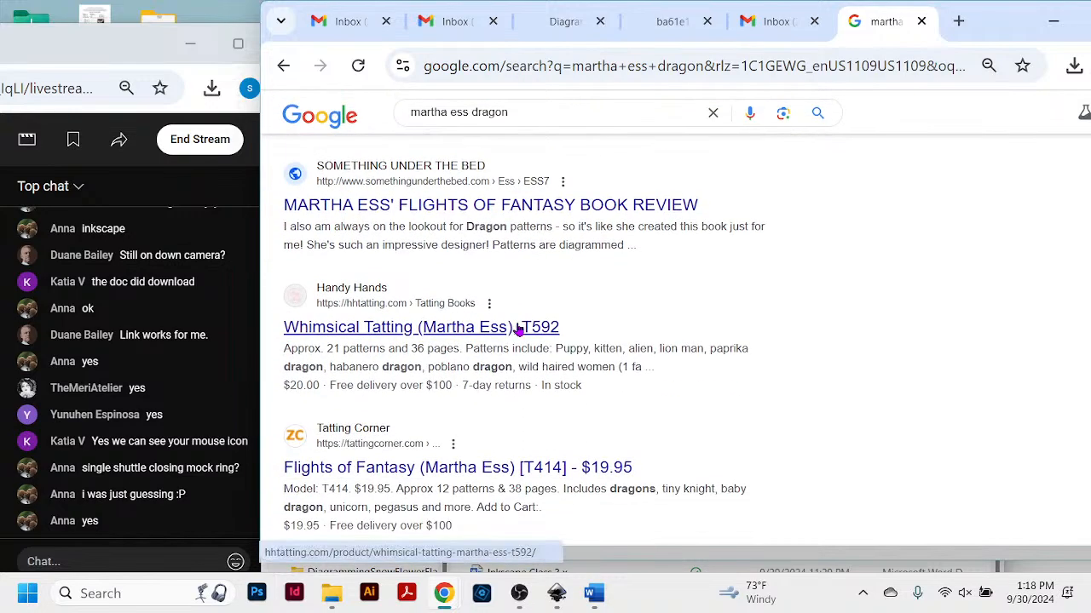
{"action": "scroll", "coordinate": [515, 329], "scroll_direction": "down", "scroll_amount": 3}
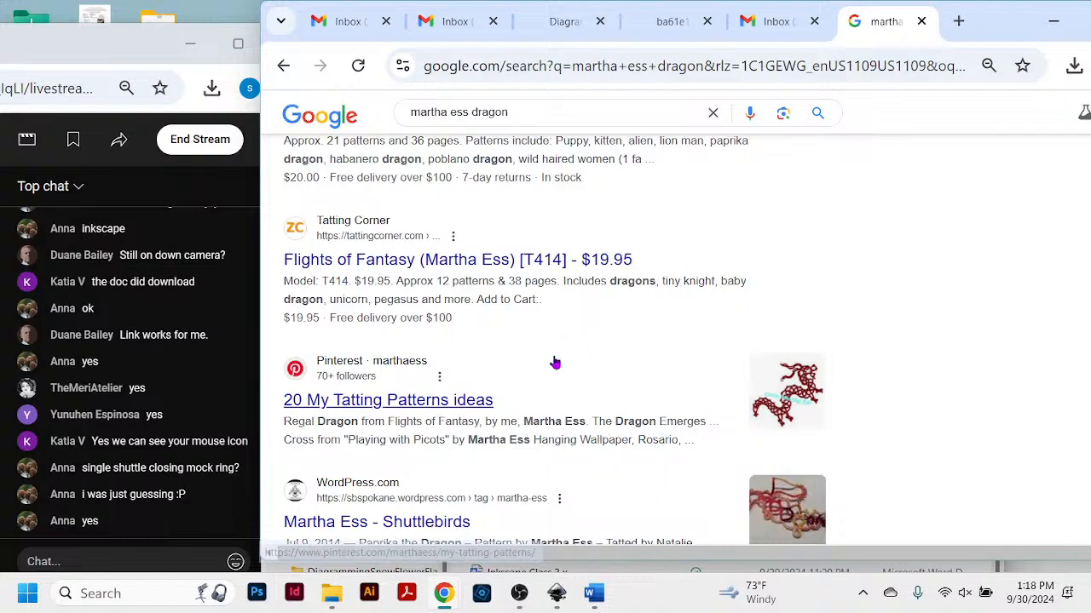
{"action": "scroll", "coordinate": [564, 361], "scroll_direction": "down", "scroll_amount": 4}
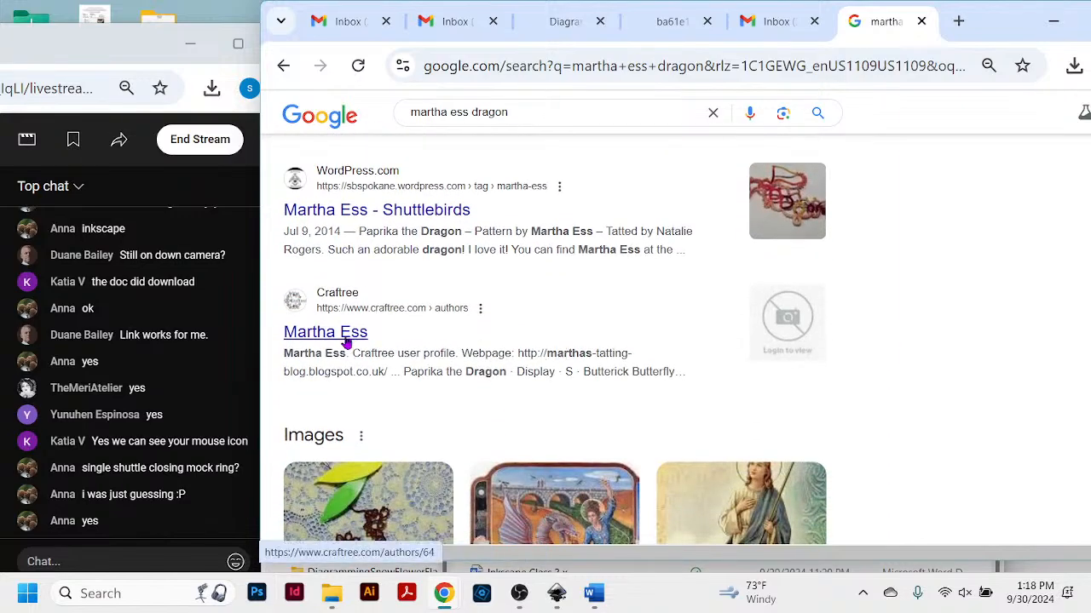
{"action": "scroll", "coordinate": [651, 307], "scroll_direction": "down", "scroll_amount": 5}
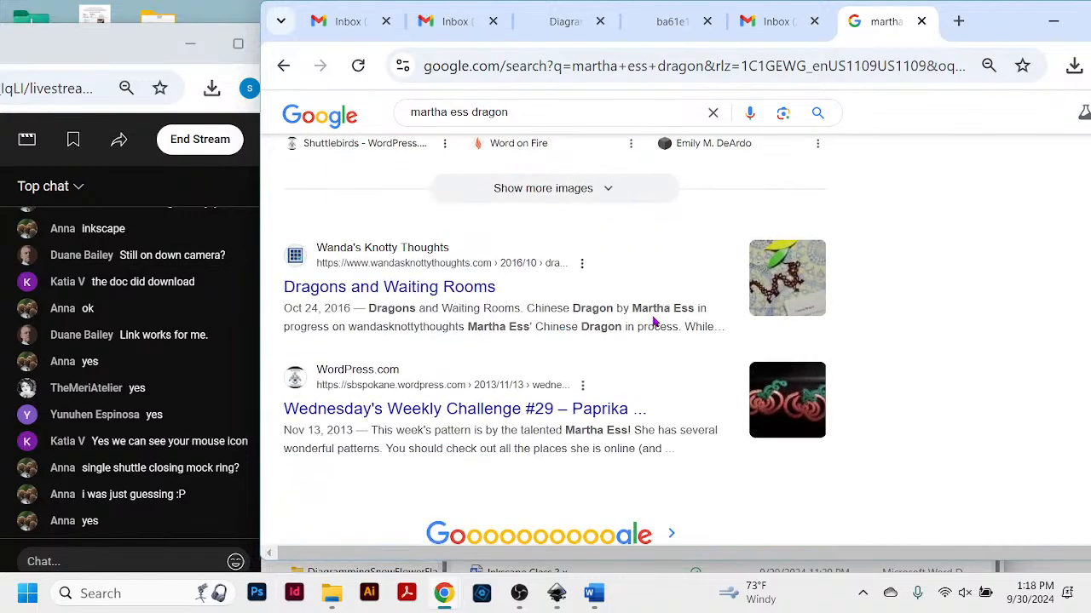
{"action": "scroll", "coordinate": [632, 326], "scroll_direction": "up", "scroll_amount": 10}
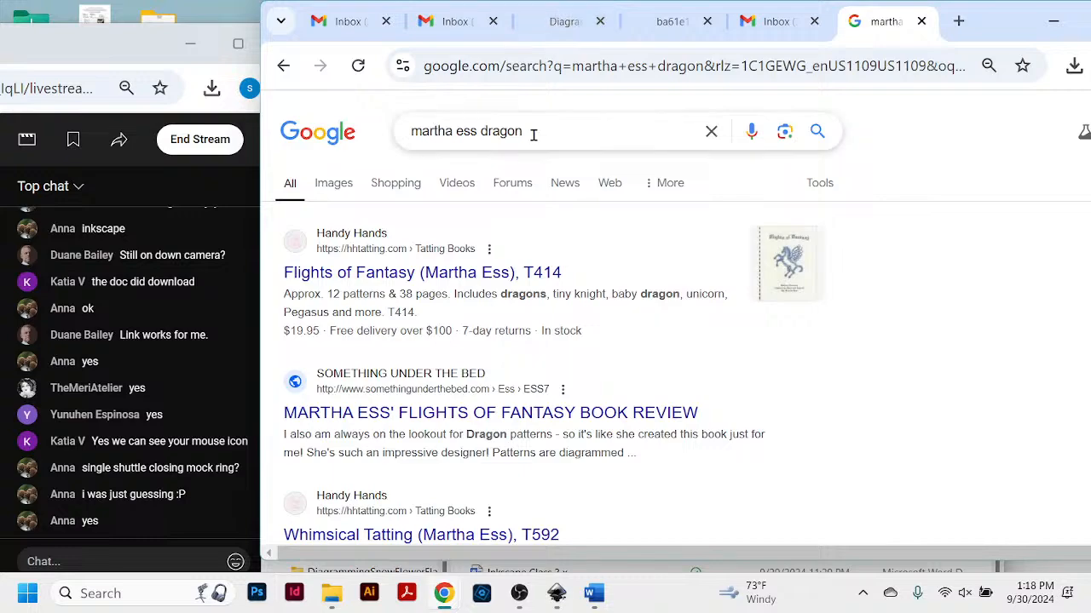
{"action": "left_click_drag", "start_coordinate": [533, 132], "coordinate": [484, 128]}
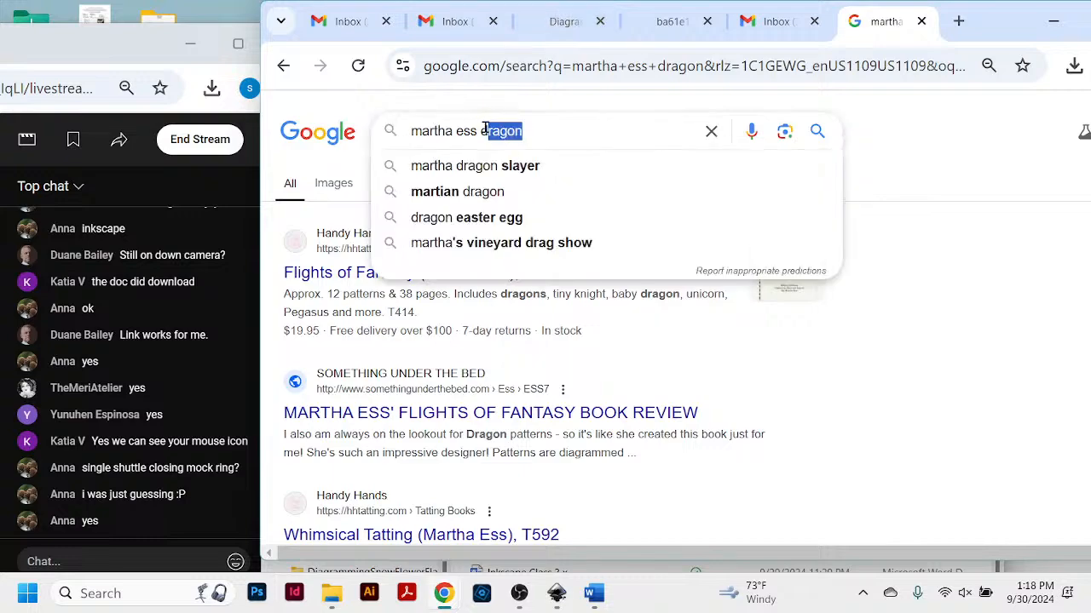
{"action": "left_click", "coordinate": [795, 304]}
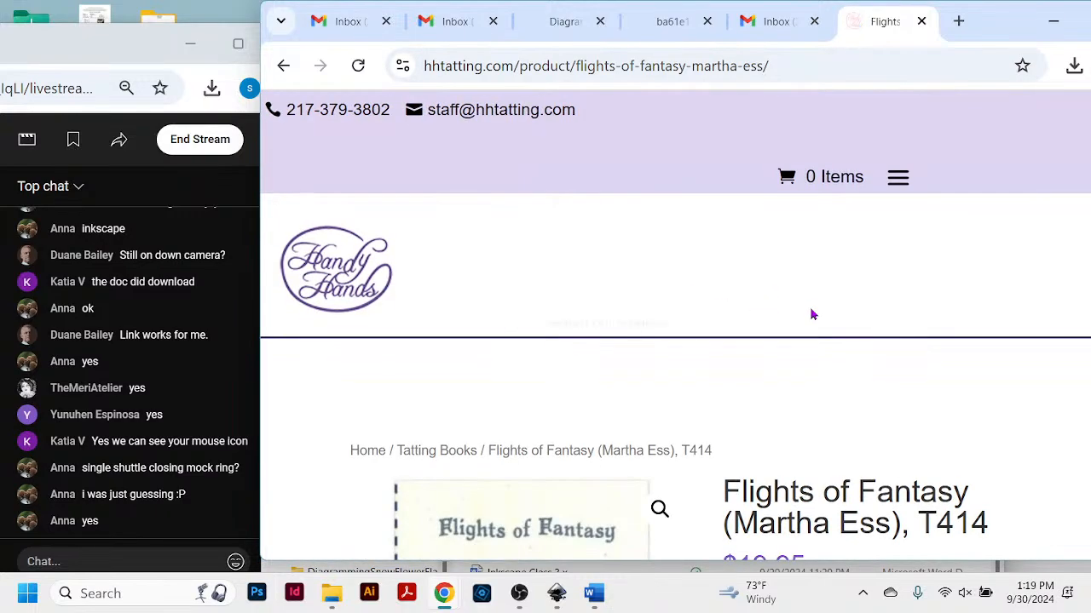
{"action": "left_click", "coordinate": [921, 22]}
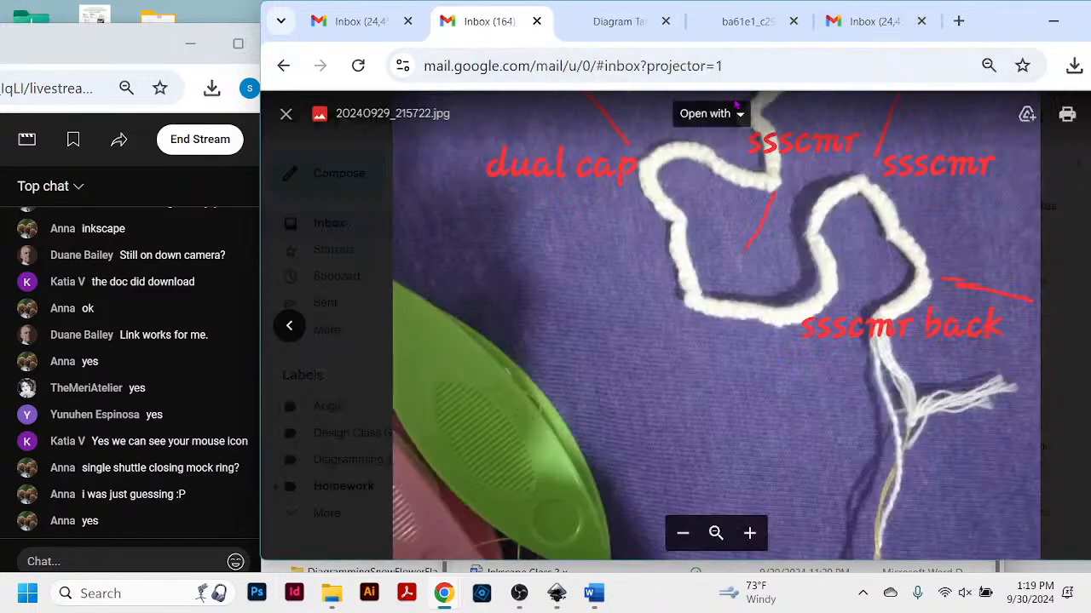
Search Google in a new tab for "martha ess tatting" and open Martha's Tatting Blog from the results.
{"action": "left_click", "coordinate": [957, 21]}
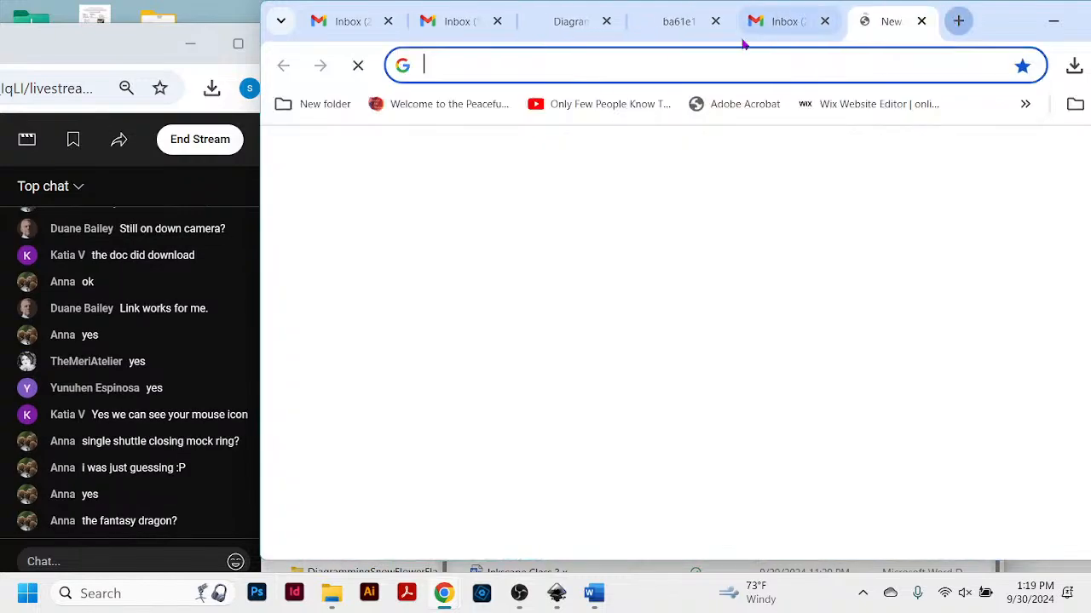
{"action": "left_click", "coordinate": [586, 67]}
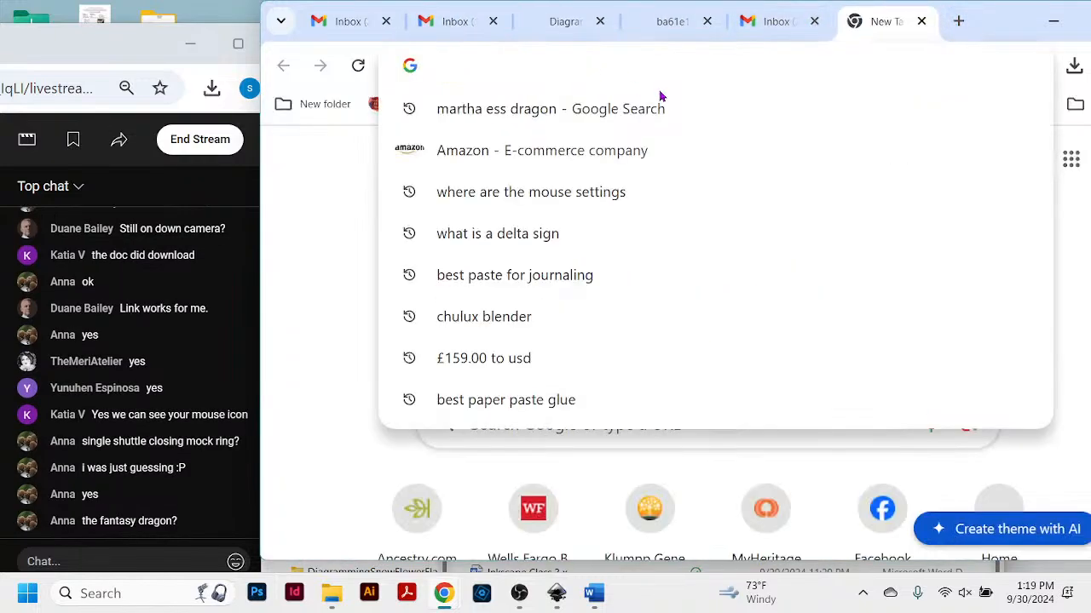
{"action": "type", "text": "ma"}
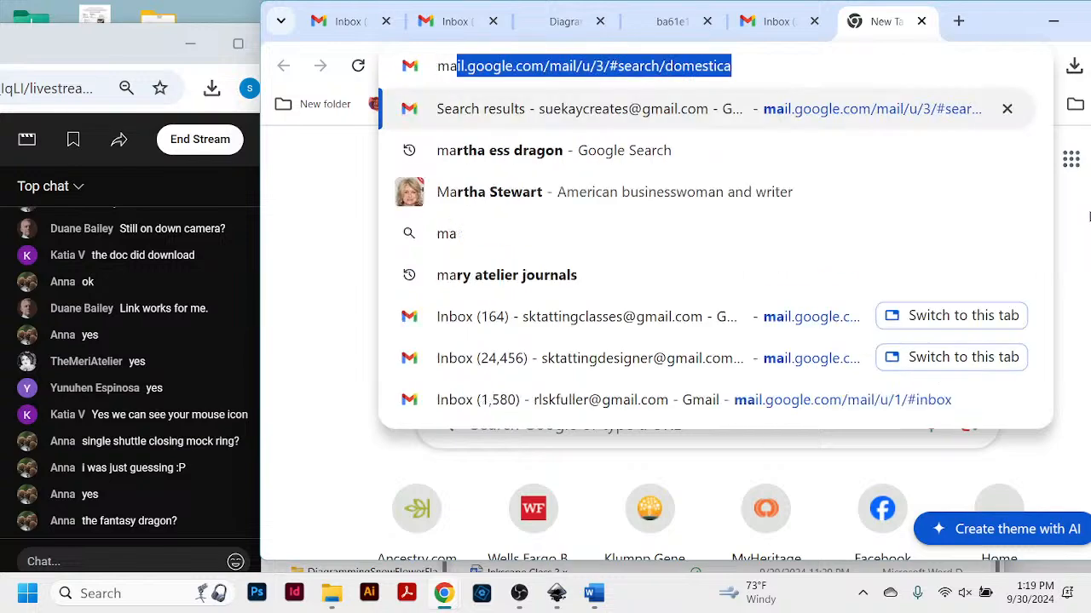
{"action": "type", "text": "rtha e"}
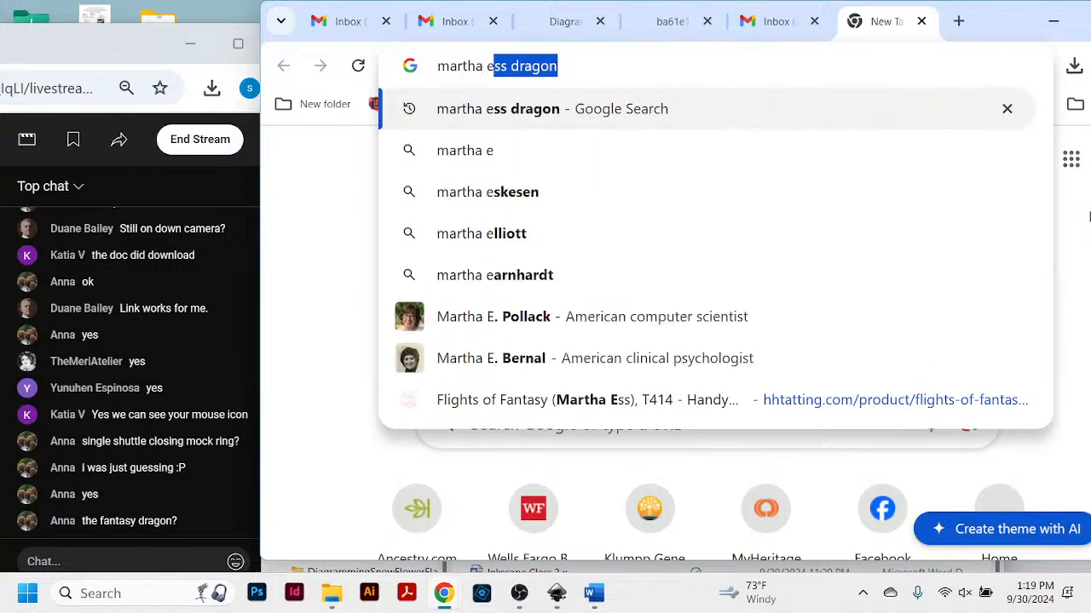
{"action": "type", "text": "ss tatting"}
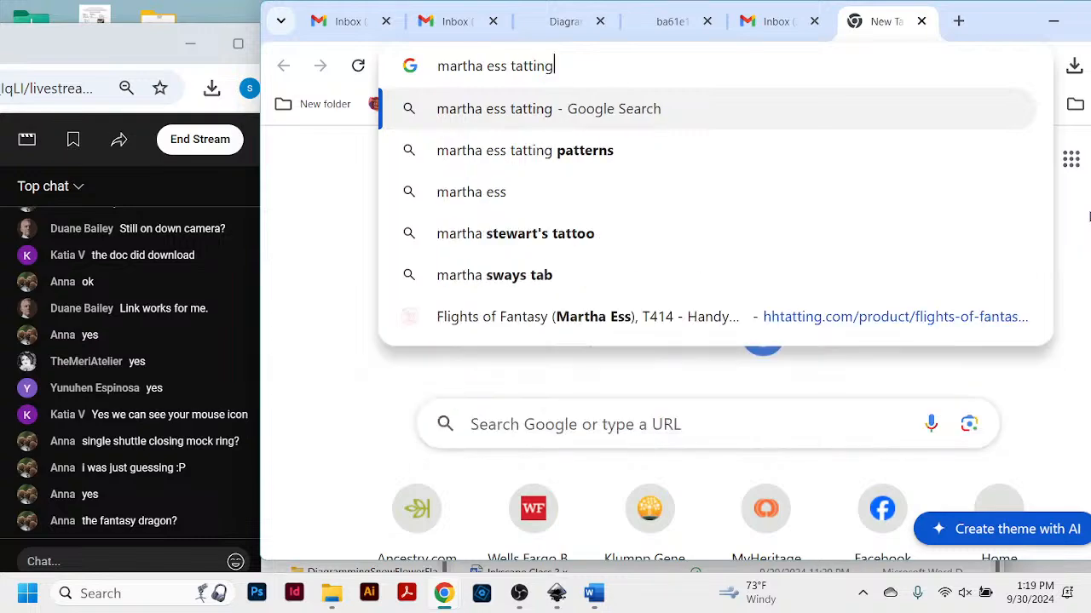
{"action": "key", "text": "Return"}
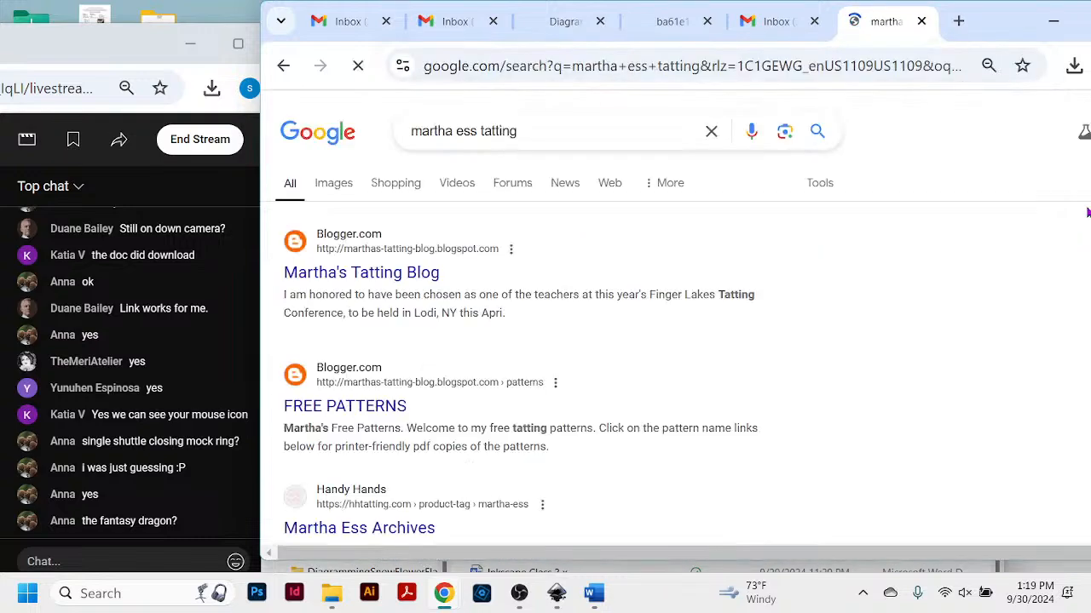
{"action": "left_click", "coordinate": [404, 274]}
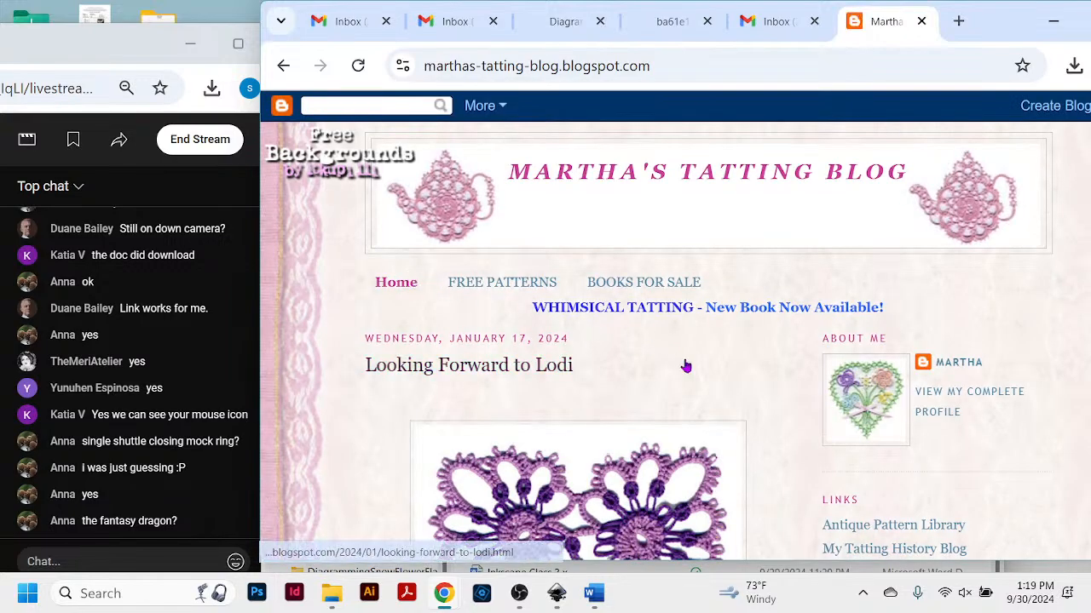
Examine the tatted square motif photos and their descriptions in the blog's Looking Forward to Lodi post.
{"action": "scroll", "coordinate": [685, 367], "scroll_direction": "down", "scroll_amount": 1}
{"action": "scroll", "coordinate": [686, 366], "scroll_direction": "down", "scroll_amount": 3}
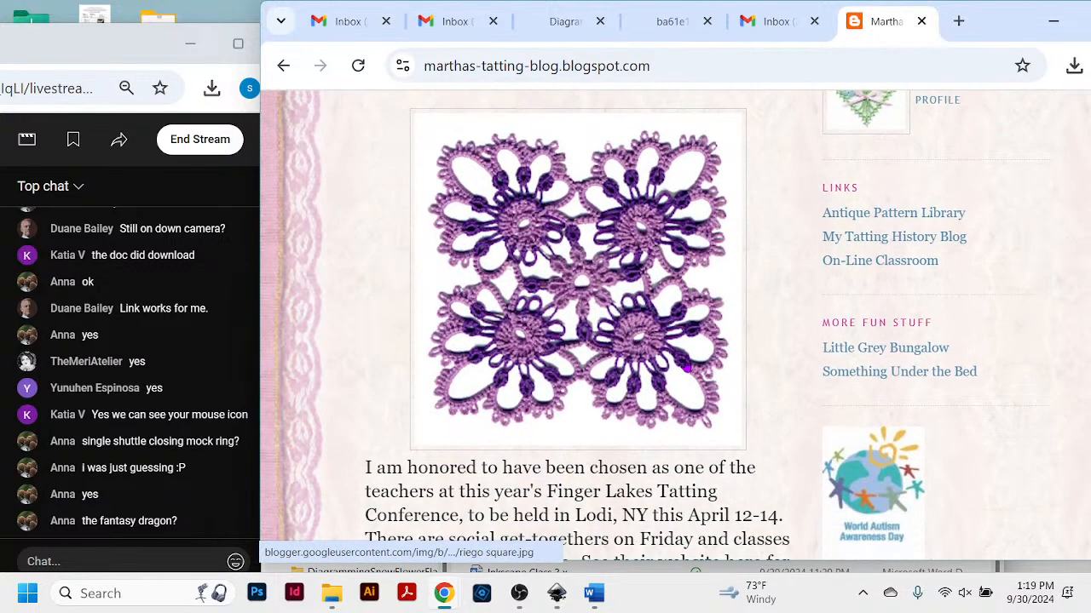
{"action": "scroll", "coordinate": [687, 366], "scroll_direction": "up", "scroll_amount": 1}
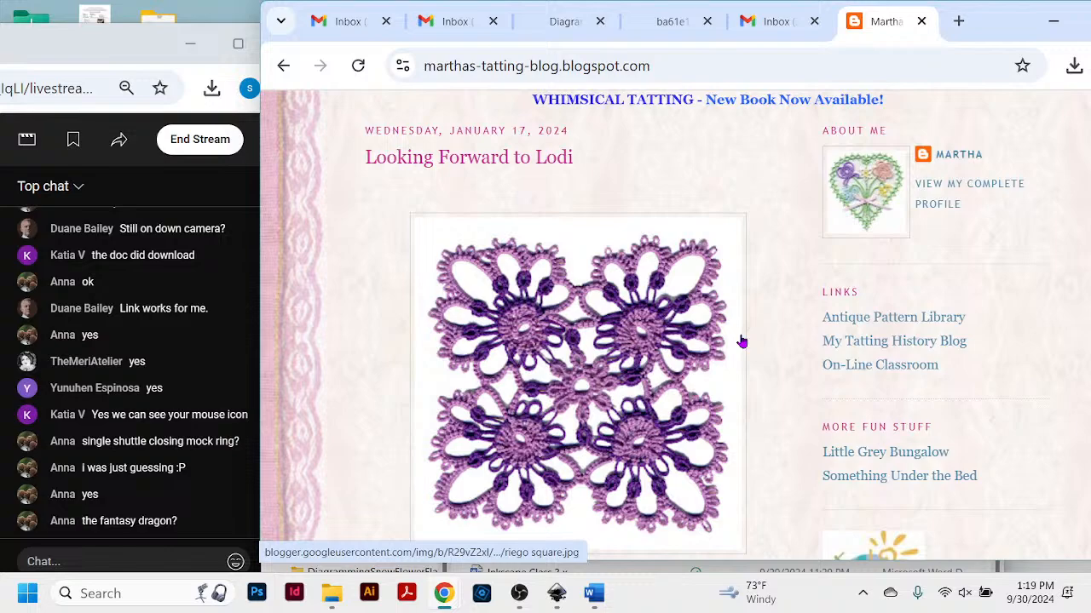
{"action": "scroll", "coordinate": [742, 341], "scroll_direction": "down", "scroll_amount": 1}
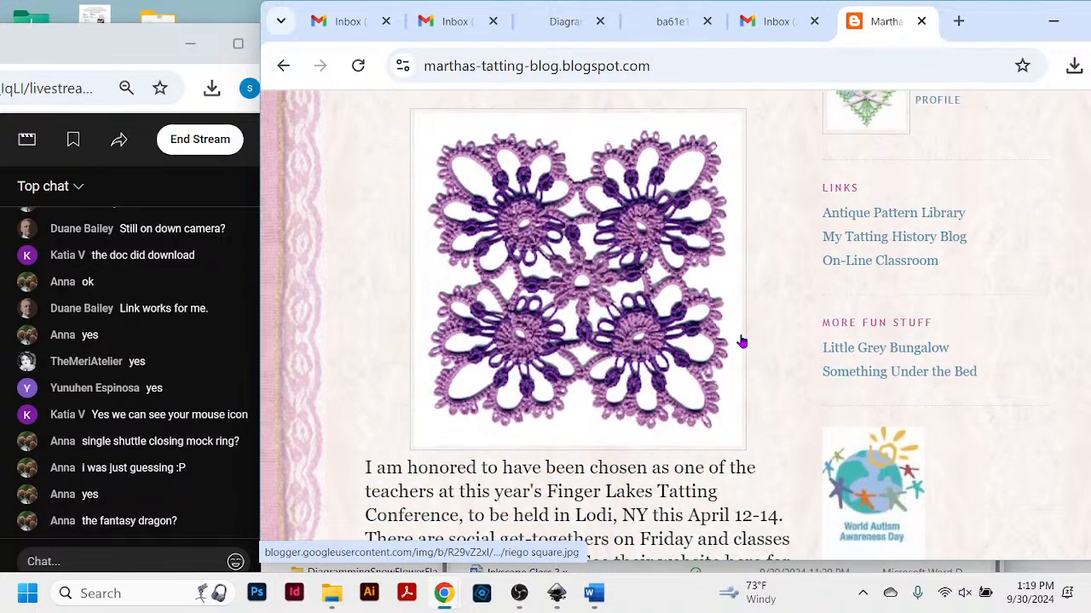
{"action": "scroll", "coordinate": [741, 342], "scroll_direction": "down", "scroll_amount": 1}
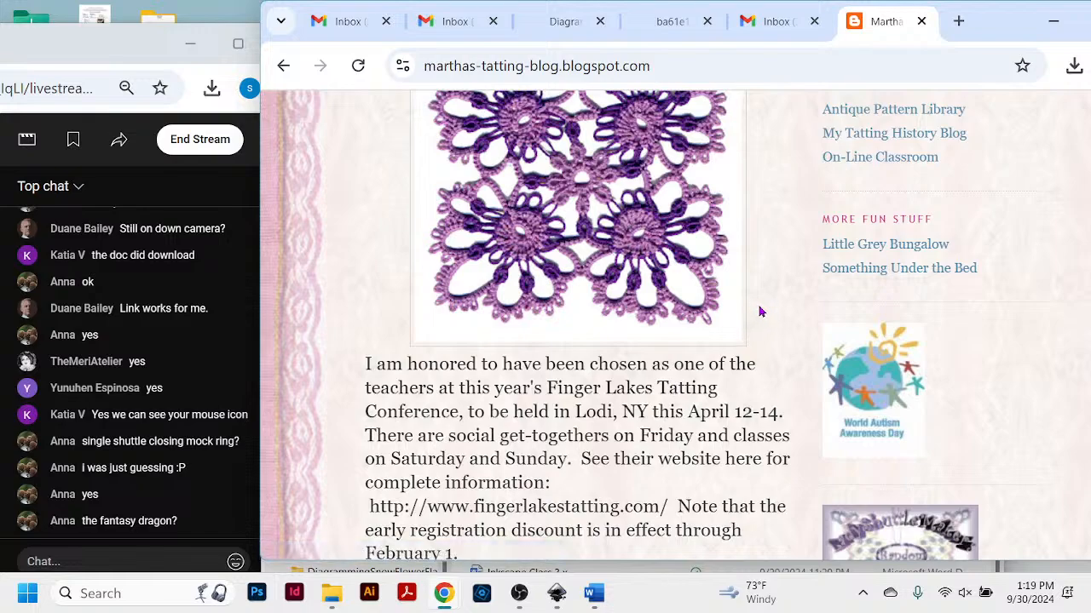
{"action": "scroll", "coordinate": [761, 312], "scroll_direction": "up", "scroll_amount": 1}
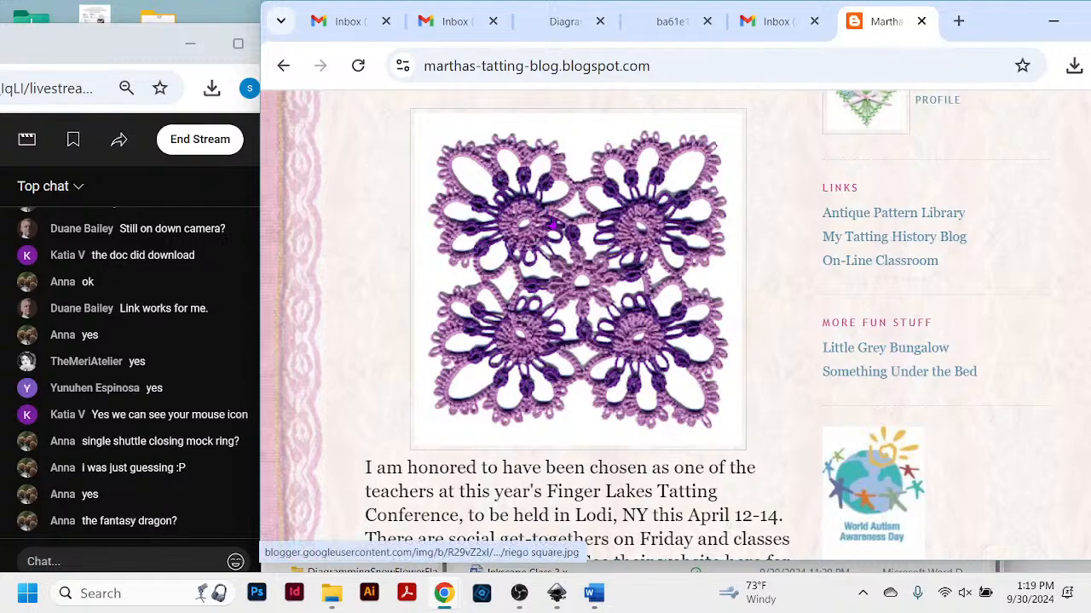
{"action": "scroll", "coordinate": [596, 334], "scroll_direction": "down", "scroll_amount": 2}
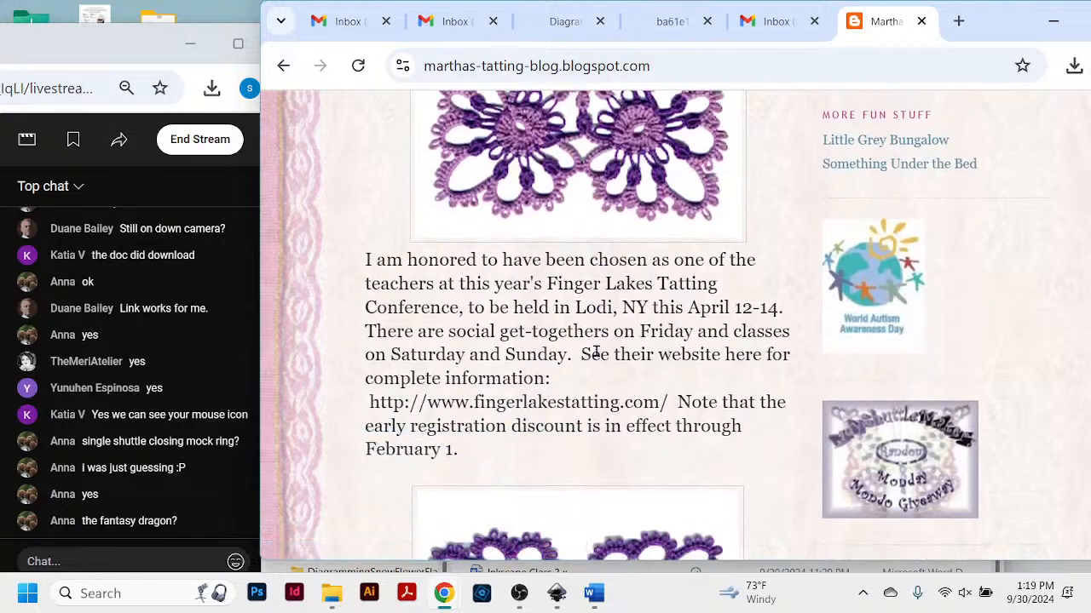
{"action": "scroll", "coordinate": [596, 353], "scroll_direction": "down", "scroll_amount": 3}
{"action": "scroll", "coordinate": [699, 390], "scroll_direction": "up", "scroll_amount": 1}
{"action": "scroll", "coordinate": [698, 390], "scroll_direction": "down", "scroll_amount": 2}
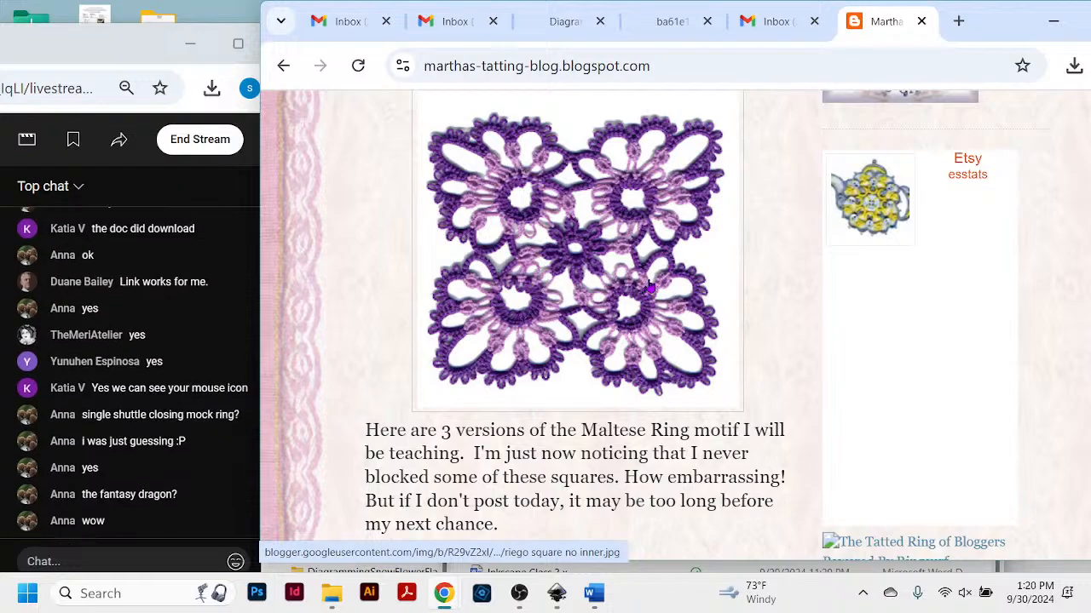
{"action": "scroll", "coordinate": [648, 288], "scroll_direction": "down", "scroll_amount": 15}
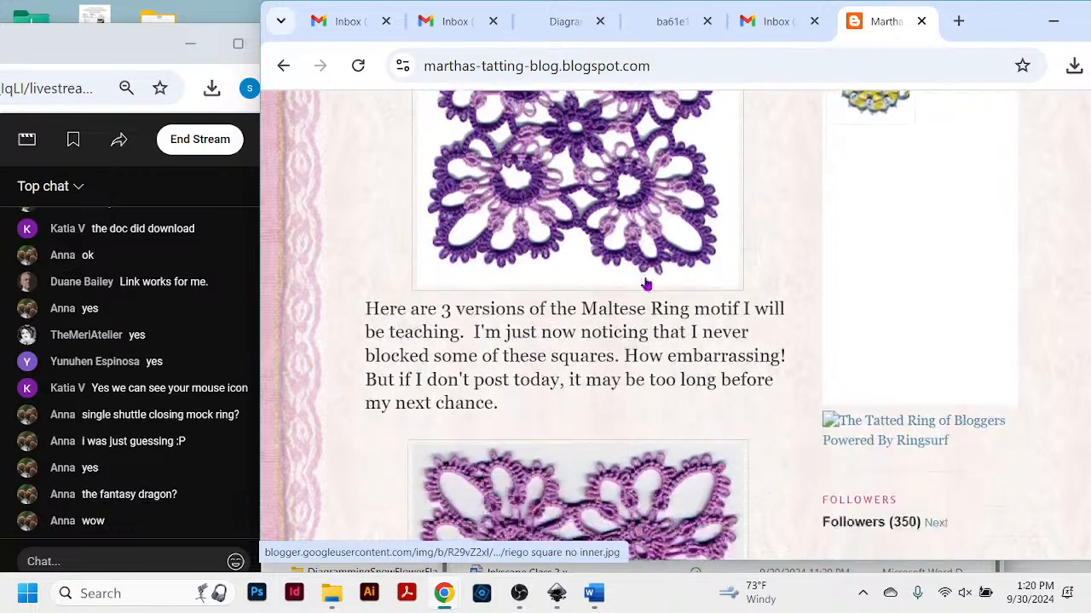
{"action": "scroll", "coordinate": [641, 303], "scroll_direction": "up", "scroll_amount": 10}
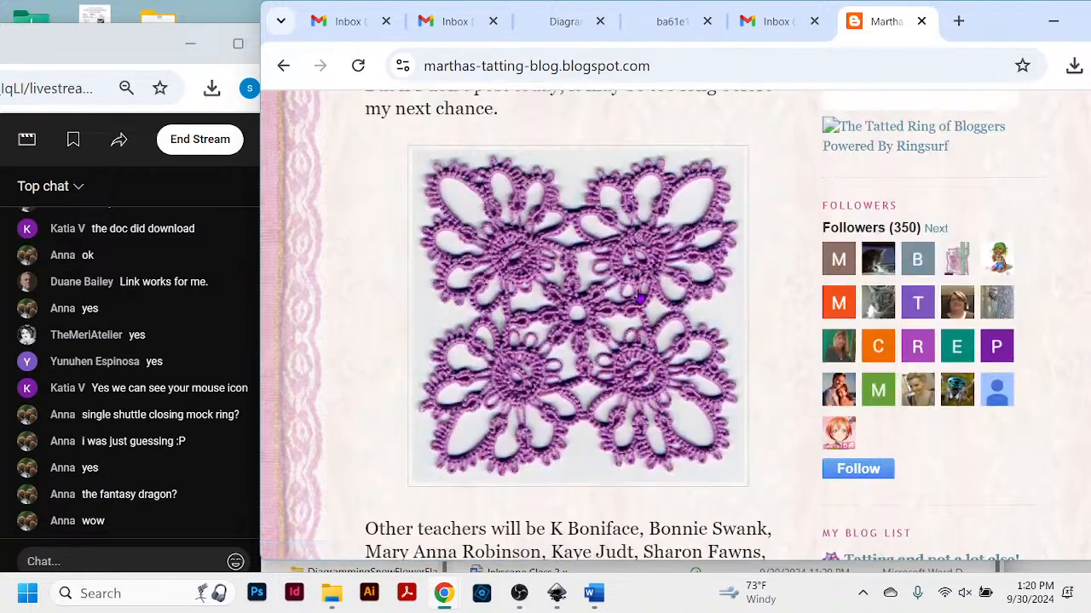
{"action": "scroll", "coordinate": [637, 290], "scroll_direction": "down", "scroll_amount": 7}
{"action": "scroll", "coordinate": [636, 283], "scroll_direction": "up", "scroll_amount": 3}
{"action": "scroll", "coordinate": [635, 283], "scroll_direction": "up", "scroll_amount": 15}
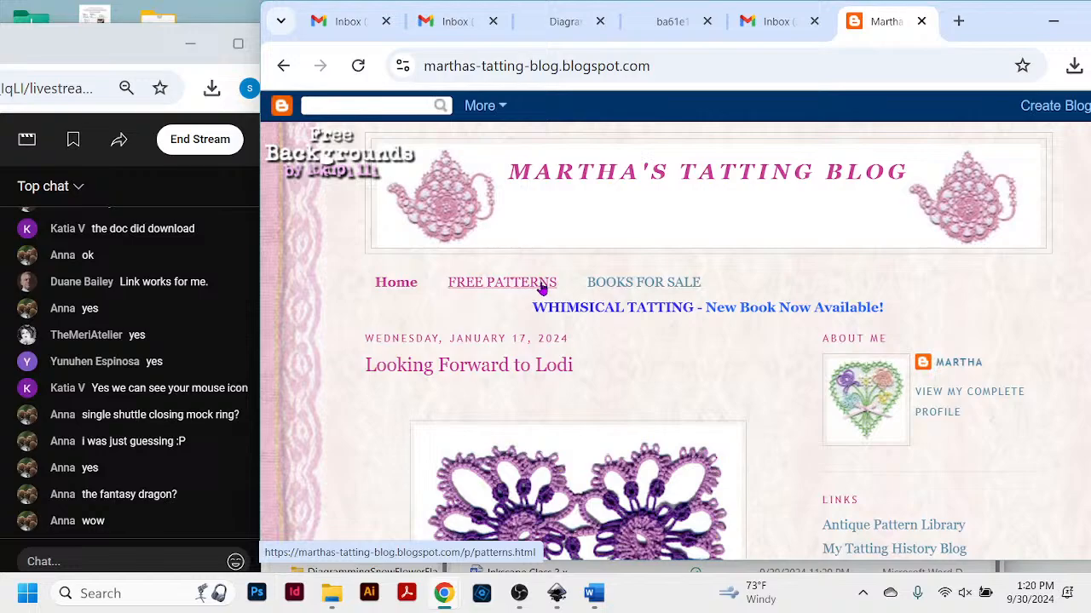
Reload the blog's home page and look through its posts for the dragon pattern.
{"action": "scroll", "coordinate": [942, 339], "scroll_direction": "down", "scroll_amount": 4}
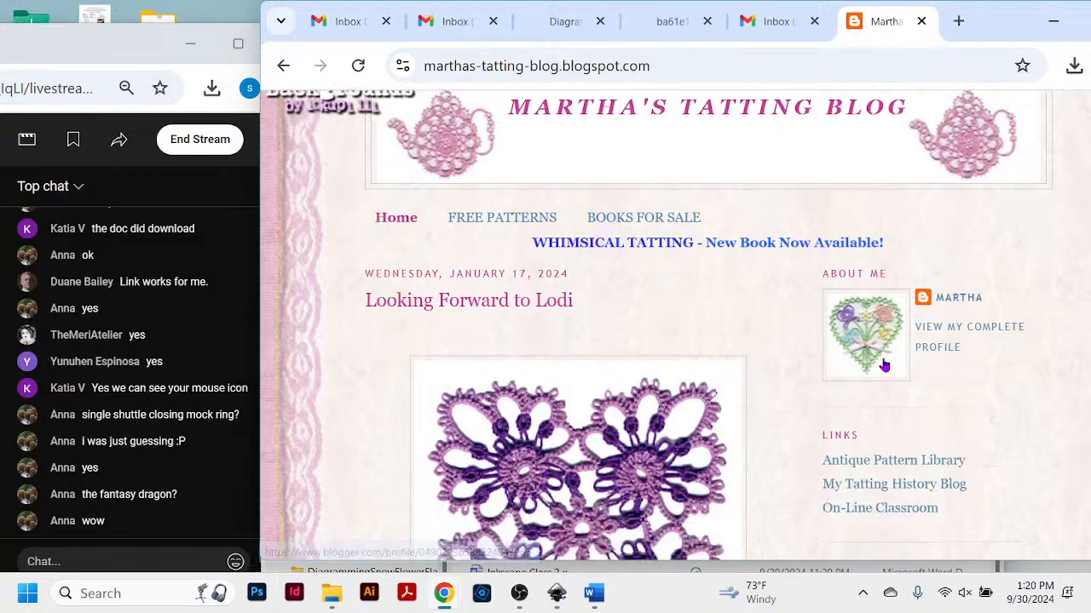
{"action": "scroll", "coordinate": [797, 253], "scroll_direction": "up", "scroll_amount": 4}
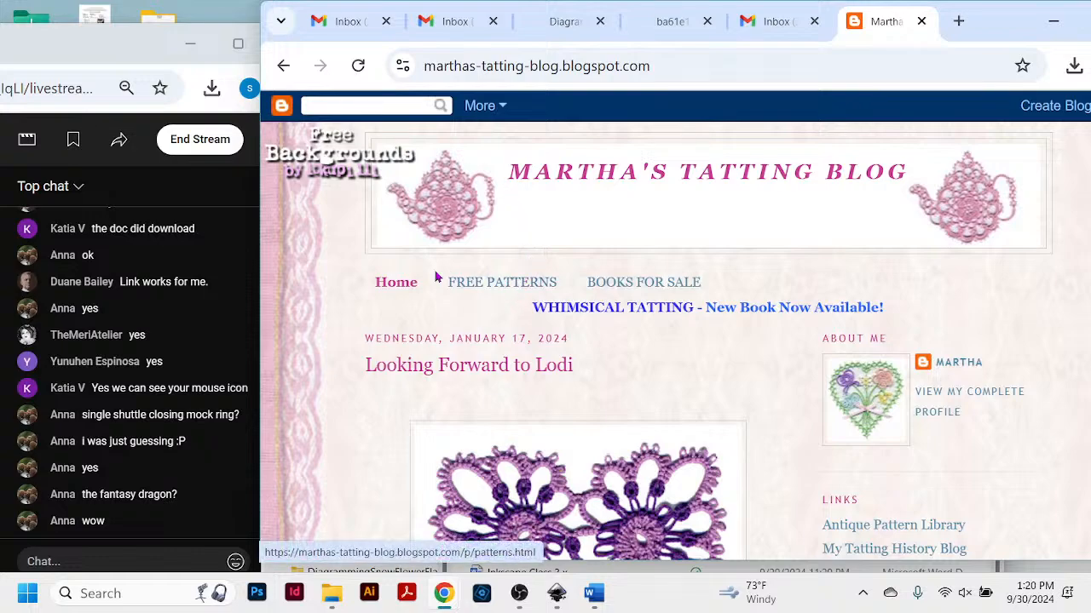
{"action": "left_click", "coordinate": [398, 285]}
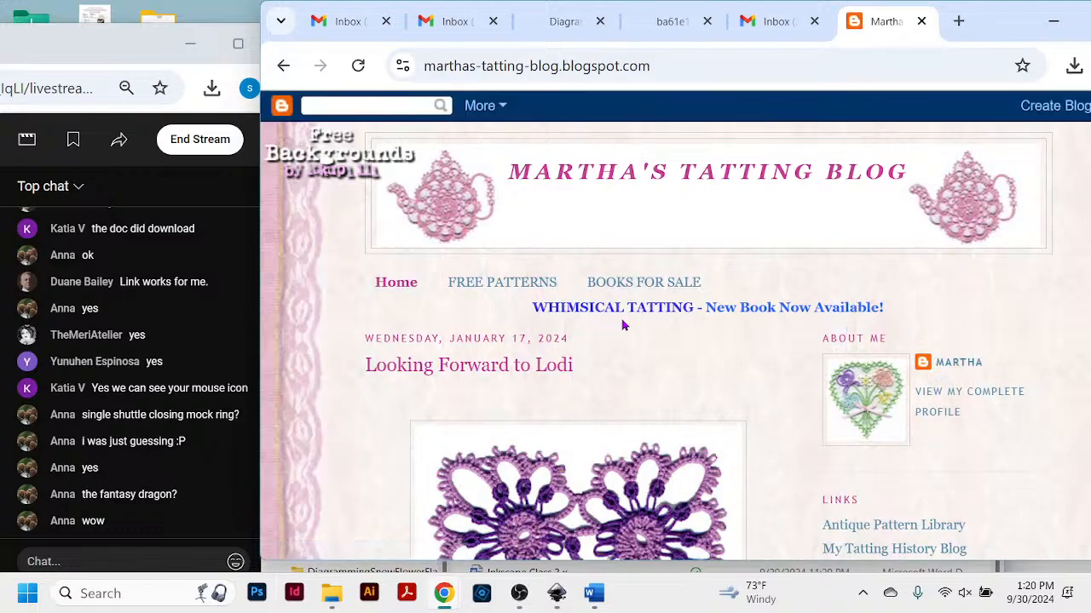
{"action": "scroll", "coordinate": [621, 319], "scroll_direction": "down", "scroll_amount": 15}
{"action": "scroll", "coordinate": [650, 322], "scroll_direction": "down", "scroll_amount": 10}
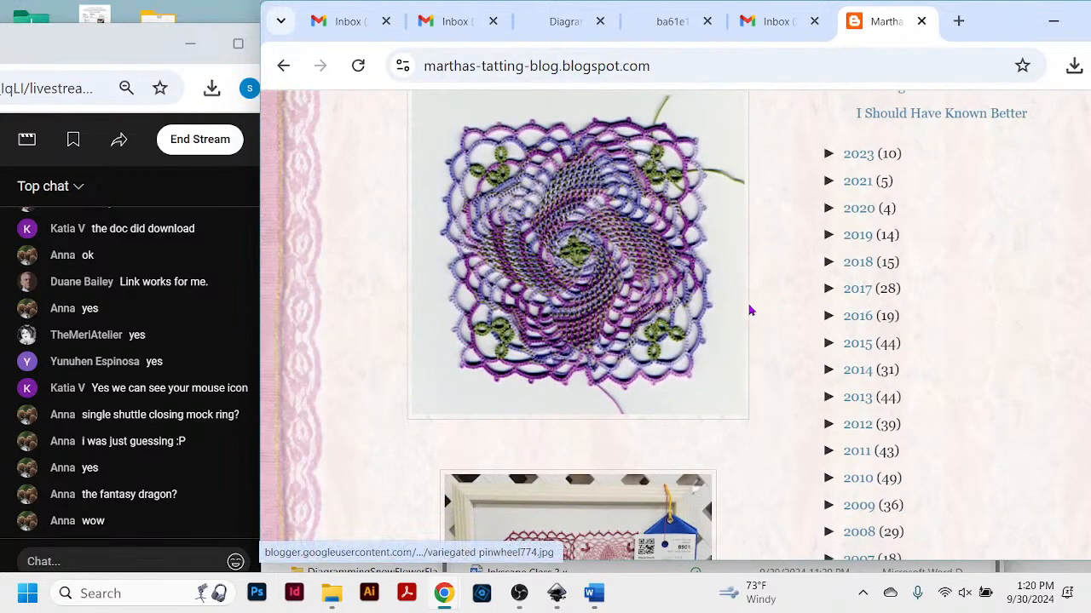
{"action": "scroll", "coordinate": [749, 309], "scroll_direction": "down", "scroll_amount": 5}
{"action": "scroll", "coordinate": [725, 316], "scroll_direction": "up", "scroll_amount": 10}
{"action": "scroll", "coordinate": [720, 224], "scroll_direction": "up", "scroll_amount": 5}
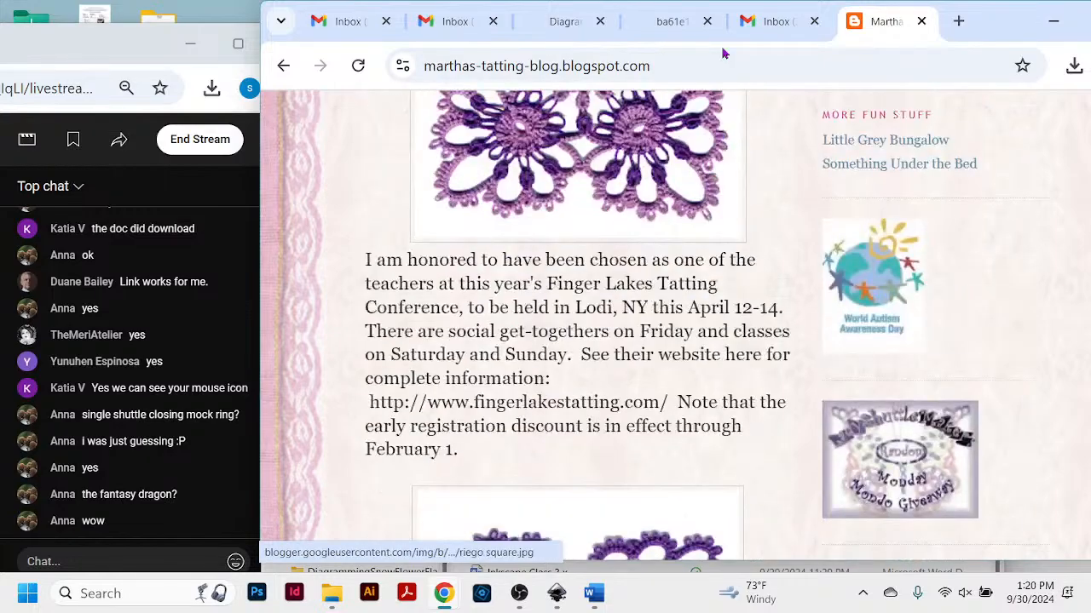
{"action": "left_click", "coordinate": [695, 65]}
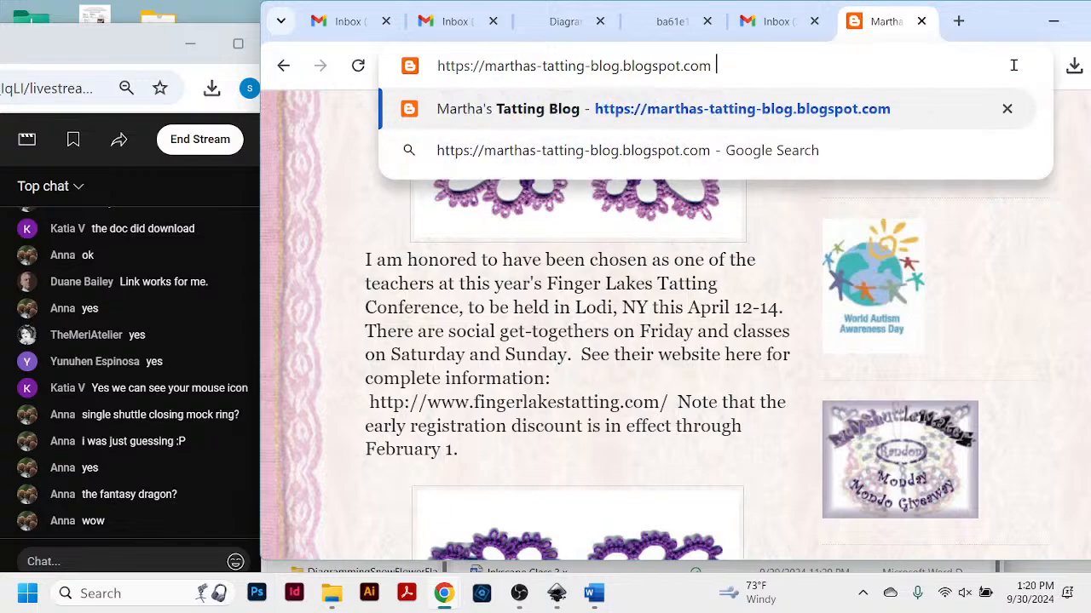
{"action": "type", "text": "dragon"}
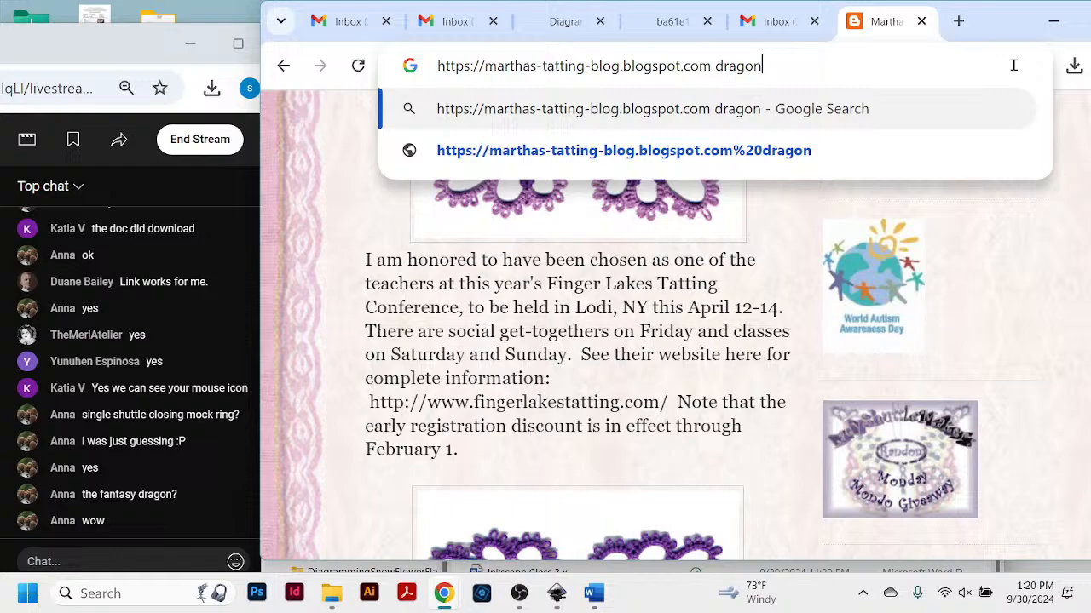
{"action": "key", "text": "Return"}
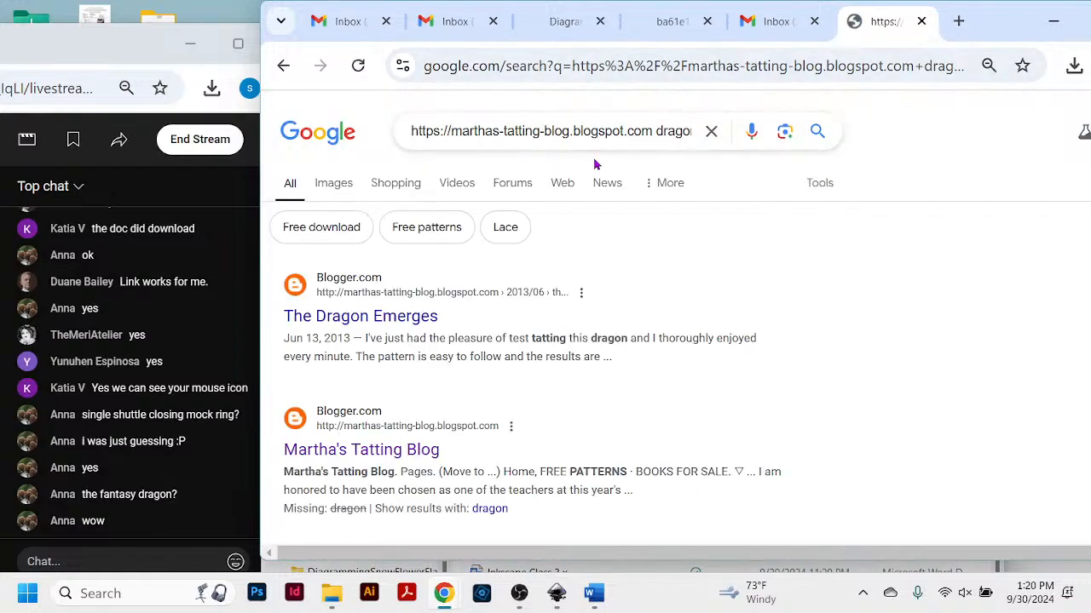
{"action": "left_click", "coordinate": [413, 325]}
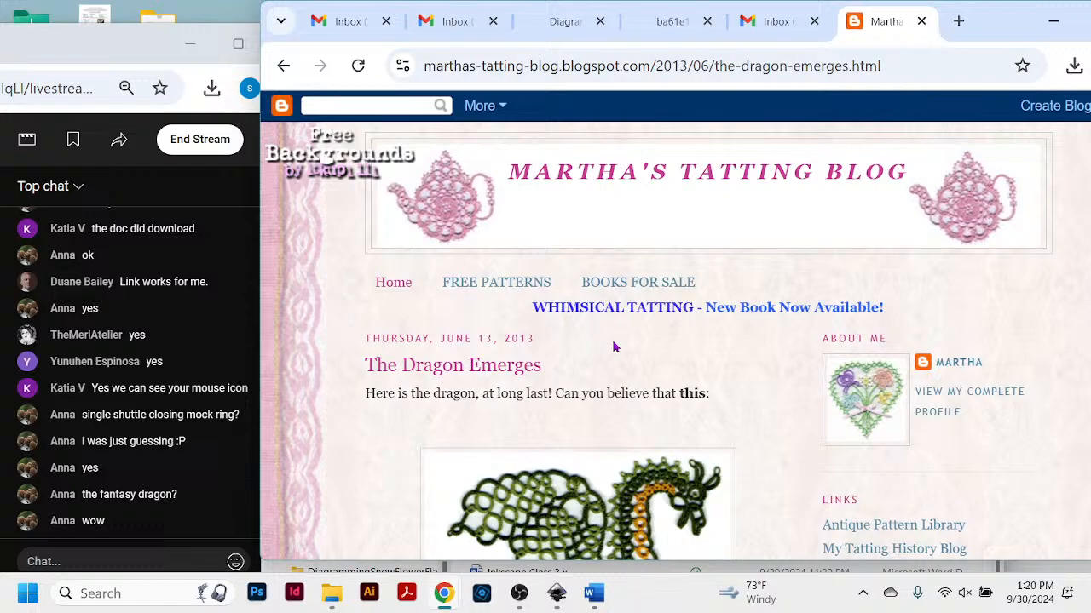
Examine the finished dragon and the early draft piece pictured in The Dragon Emerges post.
{"action": "scroll", "coordinate": [633, 355], "scroll_direction": "down", "scroll_amount": 1}
{"action": "scroll", "coordinate": [634, 355], "scroll_direction": "down", "scroll_amount": 5}
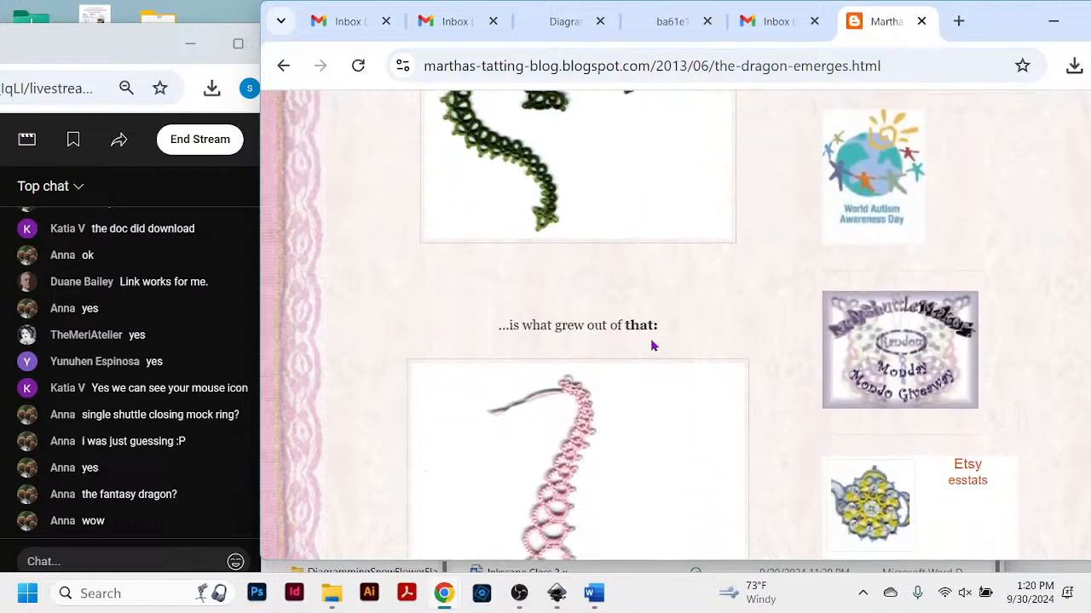
{"action": "scroll", "coordinate": [650, 343], "scroll_direction": "down", "scroll_amount": 4}
{"action": "scroll", "coordinate": [695, 302], "scroll_direction": "up", "scroll_amount": 3}
{"action": "scroll", "coordinate": [696, 302], "scroll_direction": "down", "scroll_amount": 3}
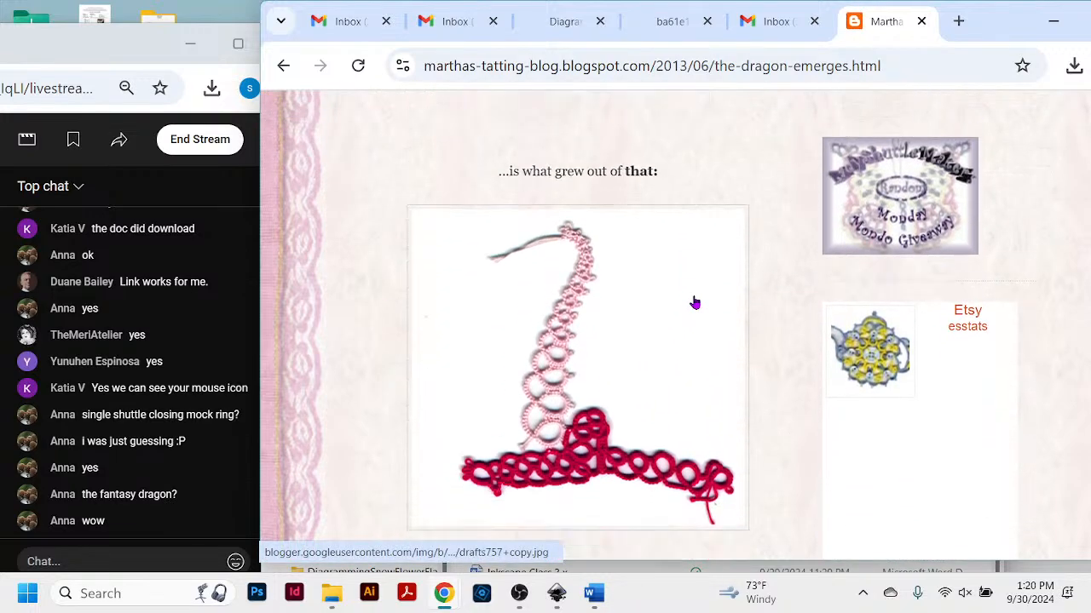
{"action": "scroll", "coordinate": [696, 302], "scroll_direction": "up", "scroll_amount": 3}
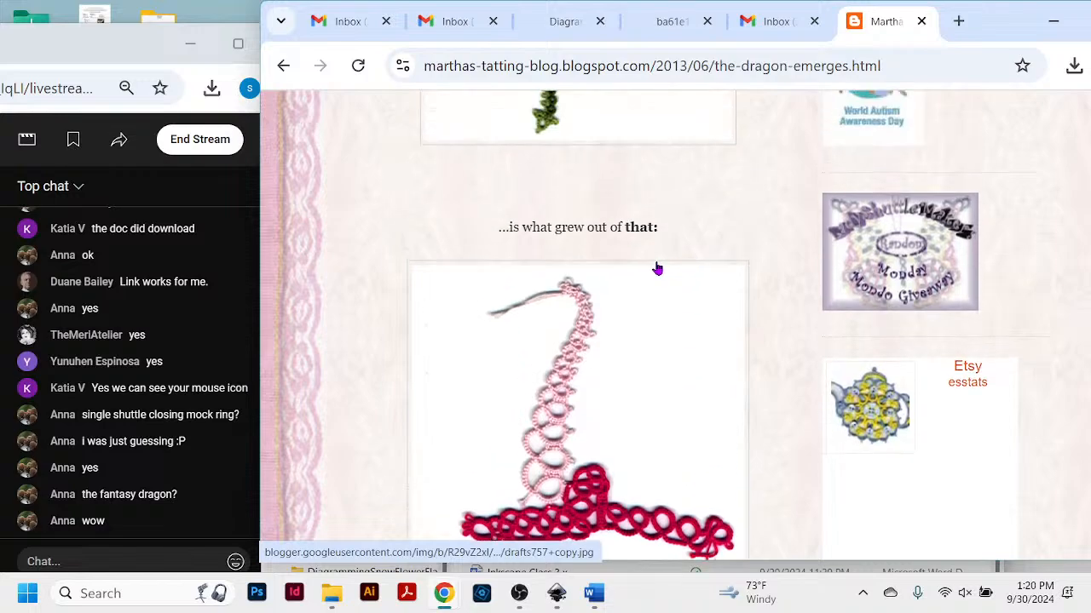
{"action": "scroll", "coordinate": [657, 269], "scroll_direction": "down", "scroll_amount": 6}
{"action": "scroll", "coordinate": [679, 253], "scroll_direction": "up", "scroll_amount": 3}
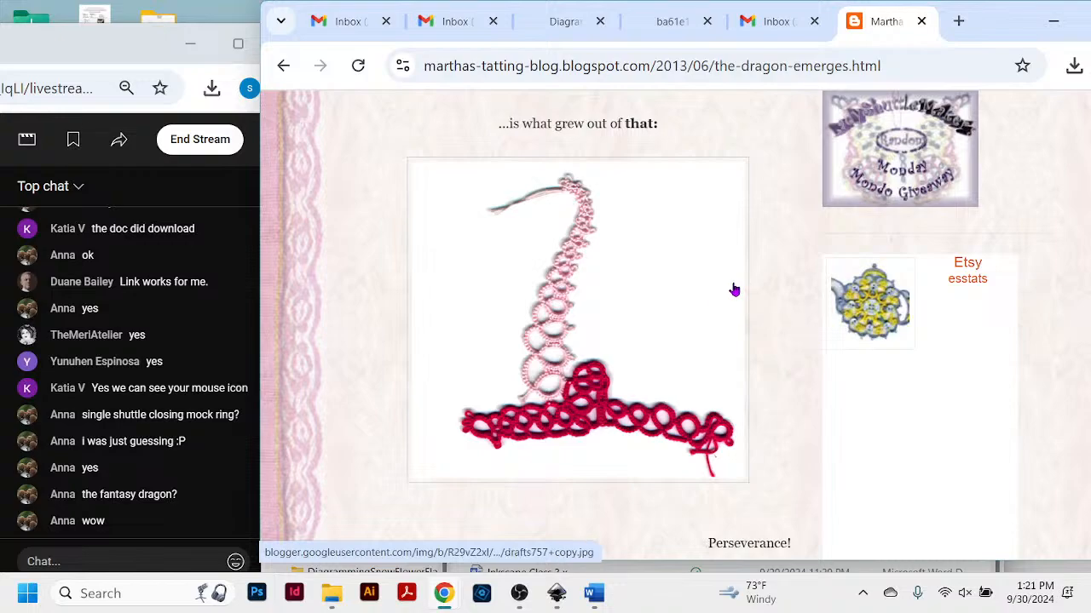
Skim the reader comments below the dragon post and return to the finished dragon photo.
{"action": "scroll", "coordinate": [733, 290], "scroll_direction": "down", "scroll_amount": 4}
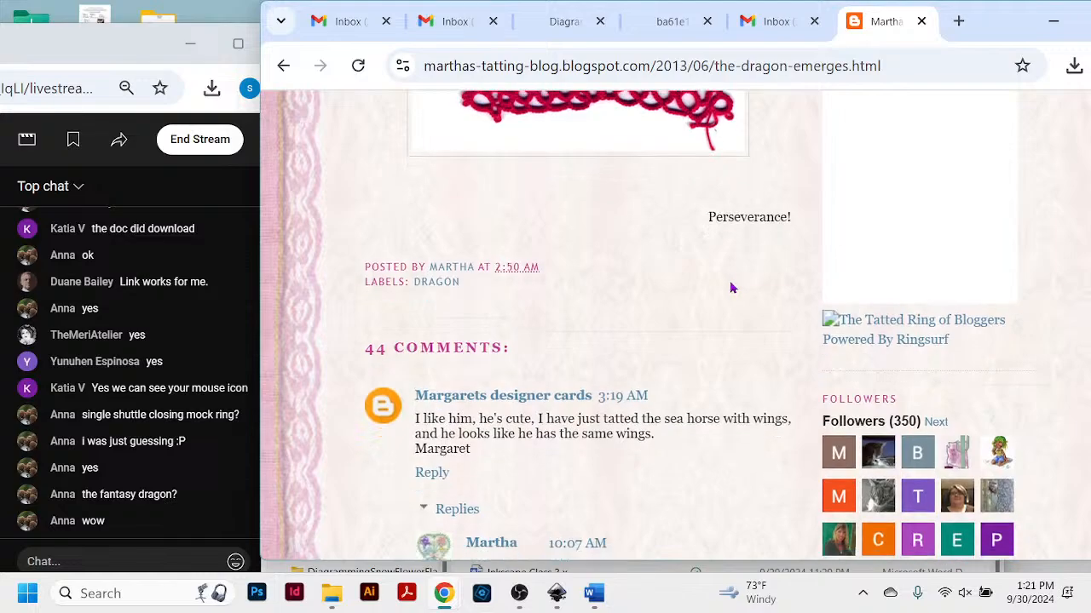
{"action": "scroll", "coordinate": [731, 288], "scroll_direction": "down", "scroll_amount": 14}
{"action": "scroll", "coordinate": [728, 290], "scroll_direction": "up", "scroll_amount": 6}
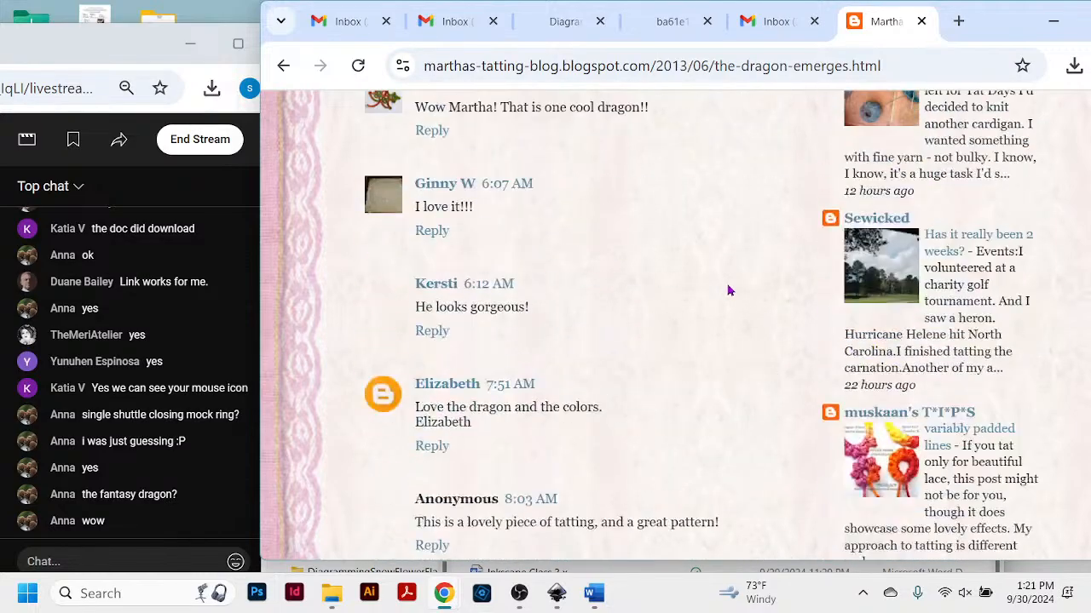
{"action": "scroll", "coordinate": [728, 290], "scroll_direction": "up", "scroll_amount": 8}
{"action": "scroll", "coordinate": [701, 310], "scroll_direction": "down", "scroll_amount": 1}
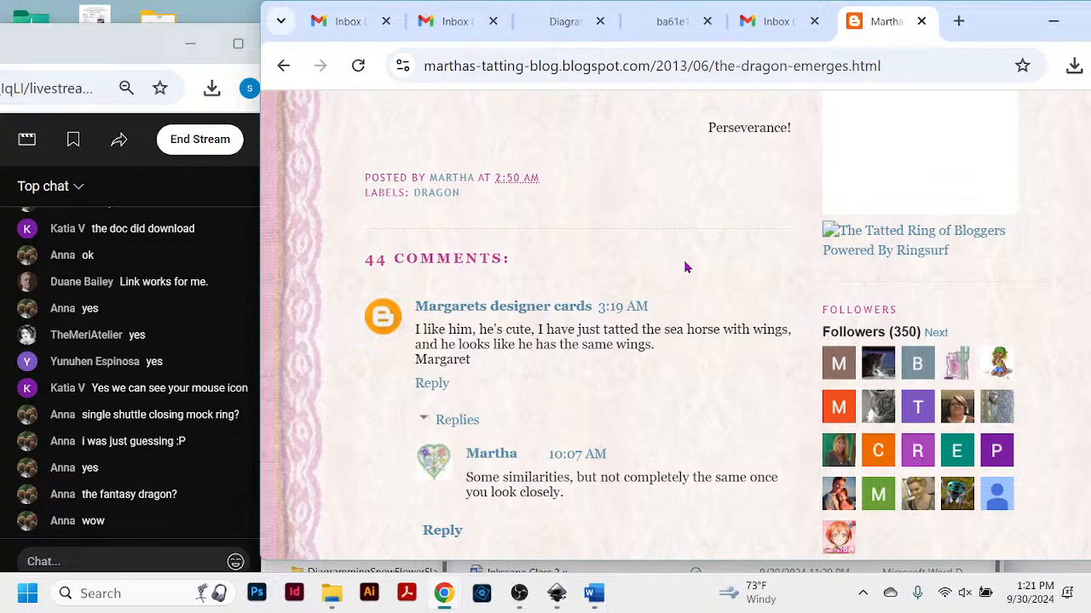
{"action": "scroll", "coordinate": [685, 268], "scroll_direction": "up", "scroll_amount": 10}
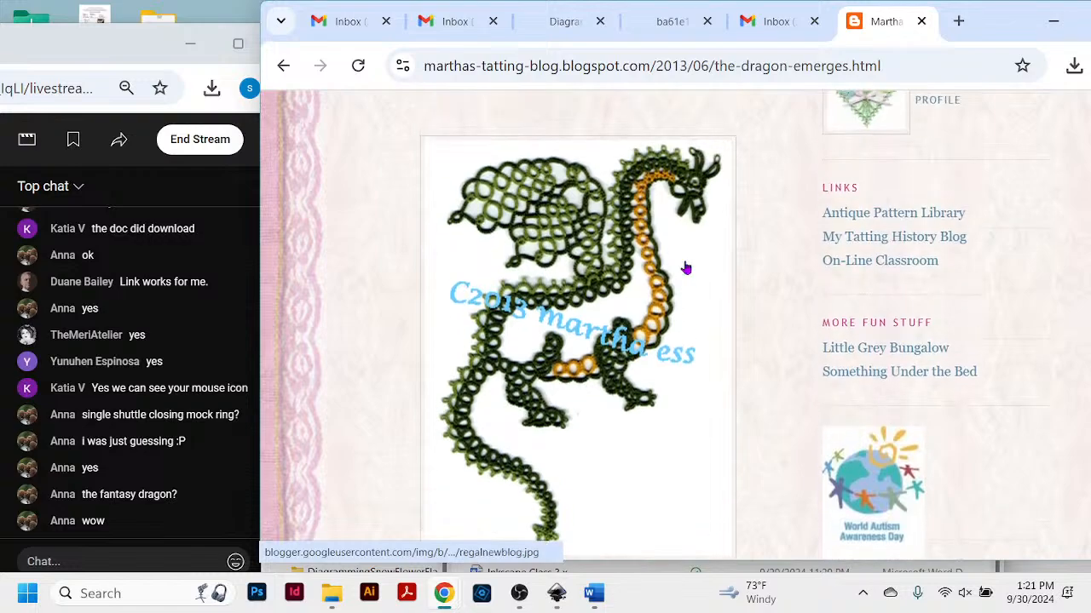
{"action": "scroll", "coordinate": [686, 268], "scroll_direction": "down", "scroll_amount": 2}
{"action": "scroll", "coordinate": [686, 268], "scroll_direction": "up", "scroll_amount": 3}
{"action": "scroll", "coordinate": [686, 268], "scroll_direction": "up", "scroll_amount": 1}
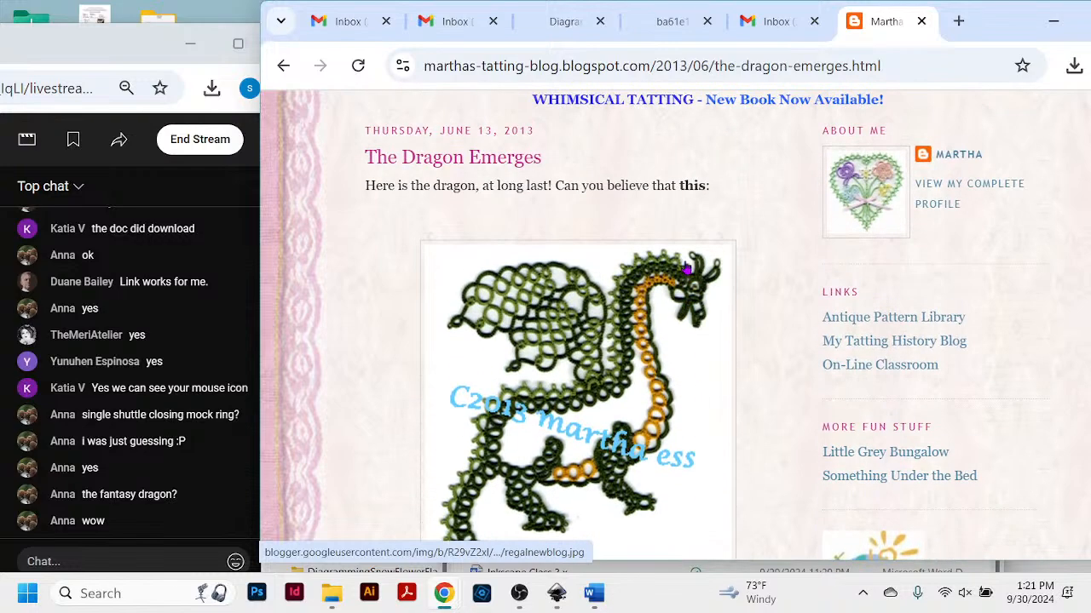
Compare the finished green dragon with the early pink and red draft piece in The Dragon Emerges post.
{"action": "scroll", "coordinate": [711, 392], "scroll_direction": "down", "scroll_amount": 8}
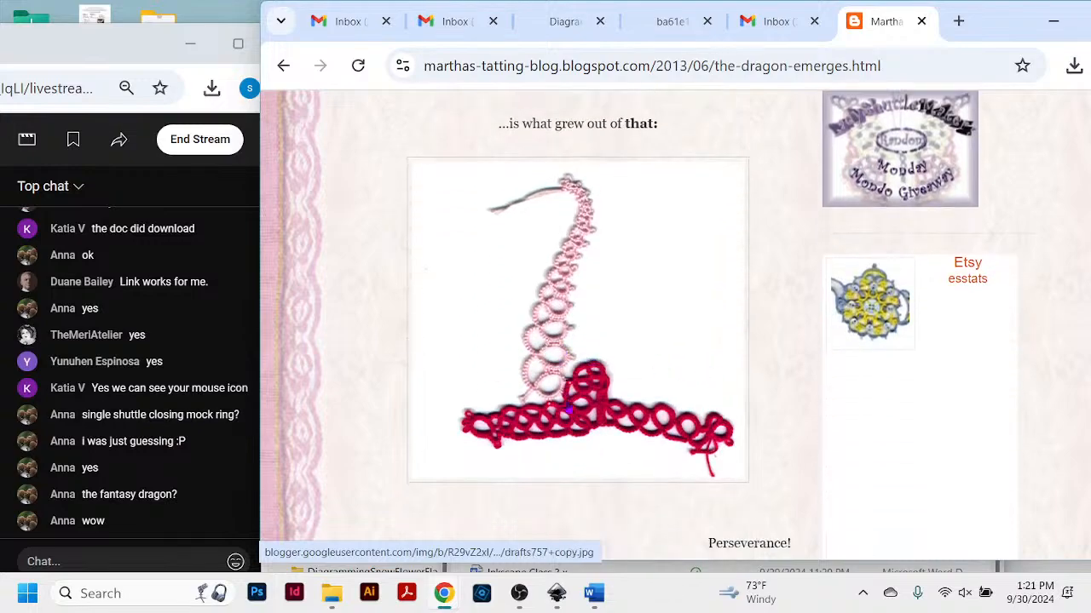
{"action": "scroll", "coordinate": [745, 308], "scroll_direction": "up", "scroll_amount": 6}
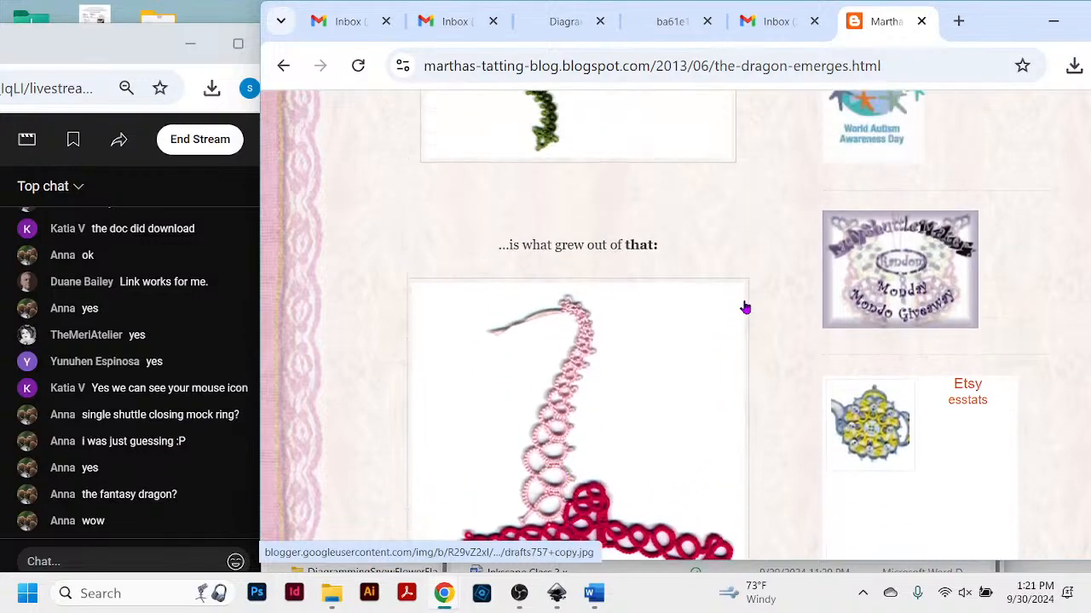
{"action": "scroll", "coordinate": [746, 307], "scroll_direction": "down", "scroll_amount": 5}
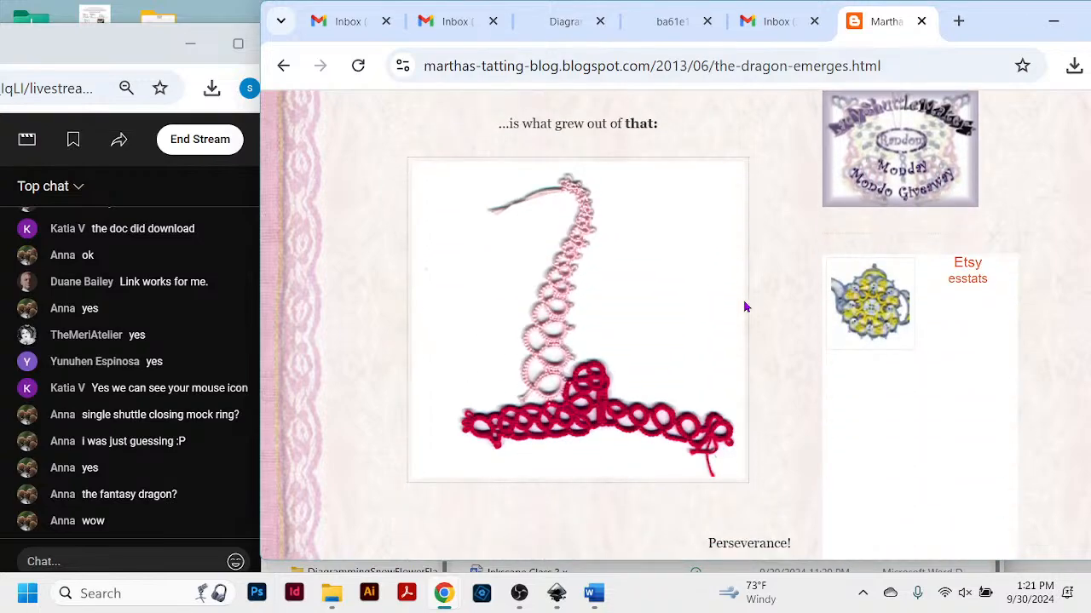
{"action": "scroll", "coordinate": [746, 307], "scroll_direction": "down", "scroll_amount": 3}
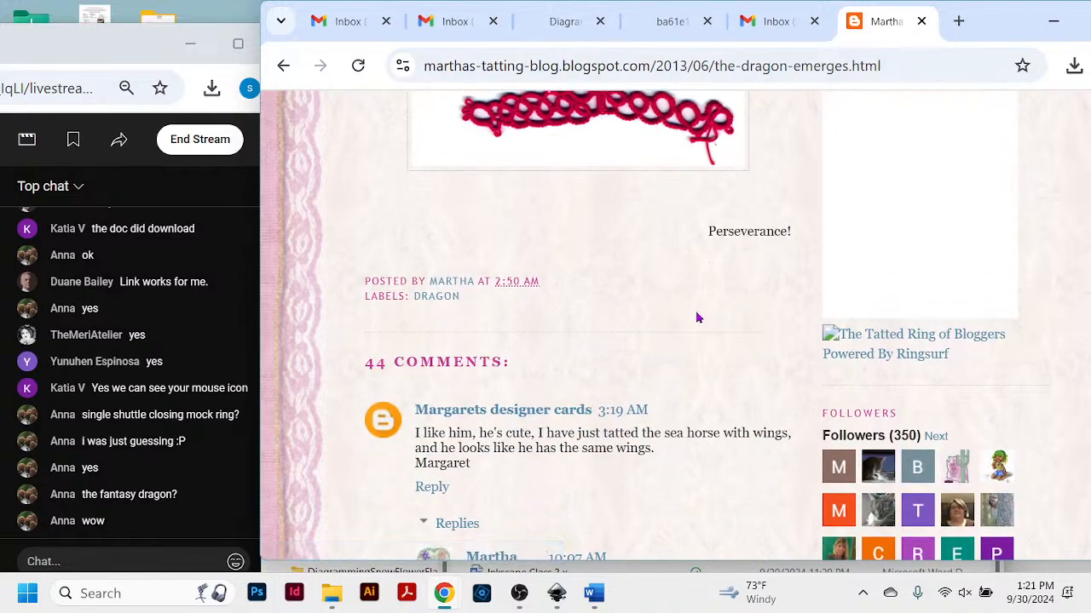
{"action": "scroll", "coordinate": [770, 214], "scroll_direction": "up", "scroll_amount": 4}
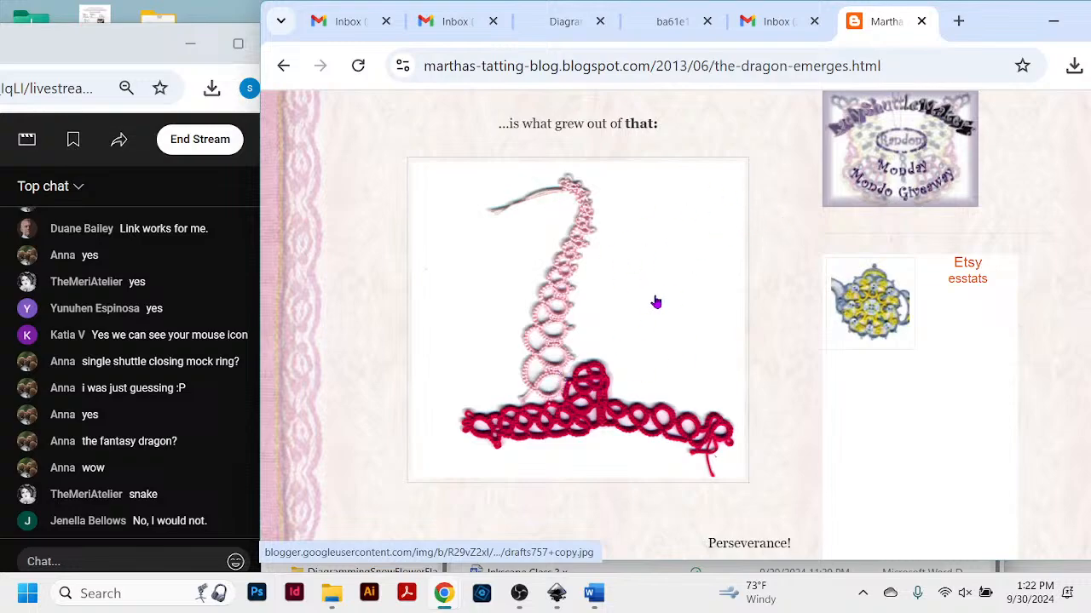
{"action": "scroll", "coordinate": [655, 302], "scroll_direction": "up", "scroll_amount": 7}
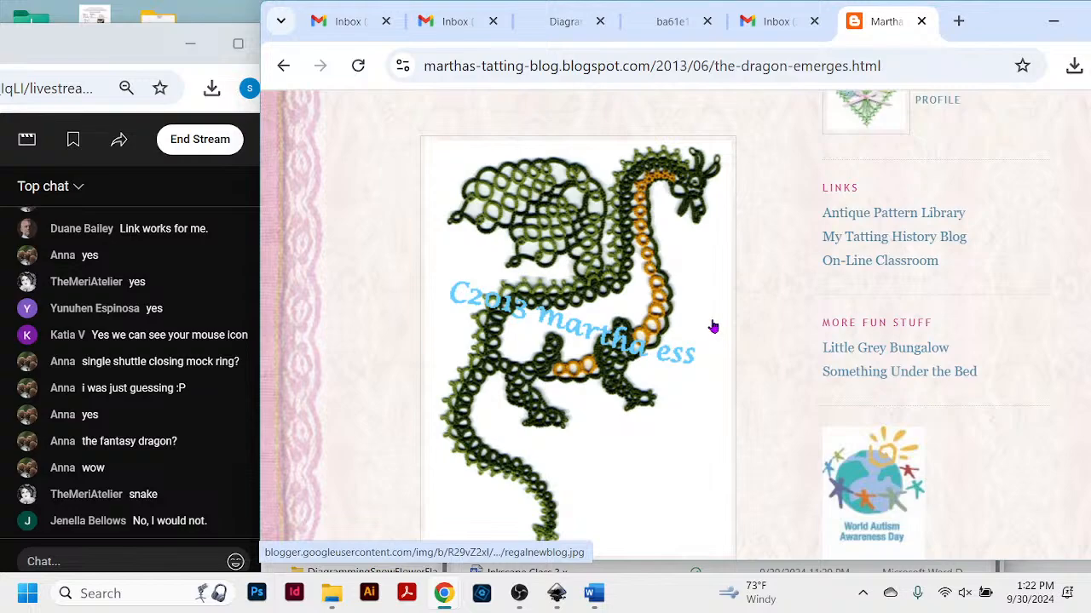
{"action": "scroll", "coordinate": [714, 302], "scroll_direction": "up", "scroll_amount": 1}
{"action": "scroll", "coordinate": [713, 303], "scroll_direction": "down", "scroll_amount": 2}
{"action": "scroll", "coordinate": [714, 303], "scroll_direction": "up", "scroll_amount": 1}
{"action": "scroll", "coordinate": [715, 304], "scroll_direction": "up", "scroll_amount": 1}
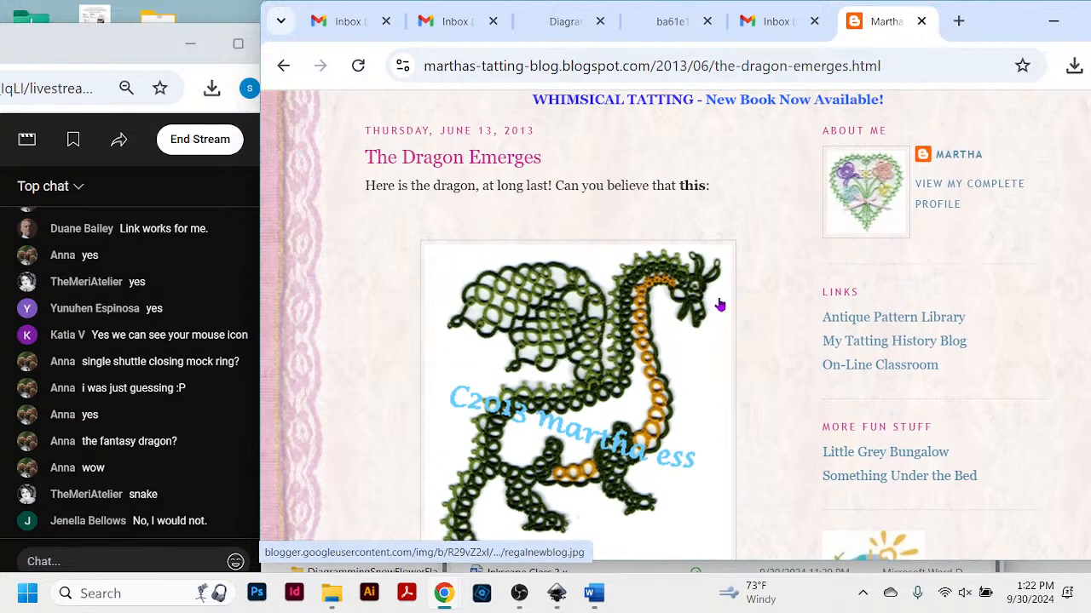
{"action": "scroll", "coordinate": [718, 304], "scroll_direction": "down", "scroll_amount": 2}
{"action": "scroll", "coordinate": [714, 324], "scroll_direction": "up", "scroll_amount": 1}
{"action": "scroll", "coordinate": [561, 377], "scroll_direction": "down", "scroll_amount": 1}
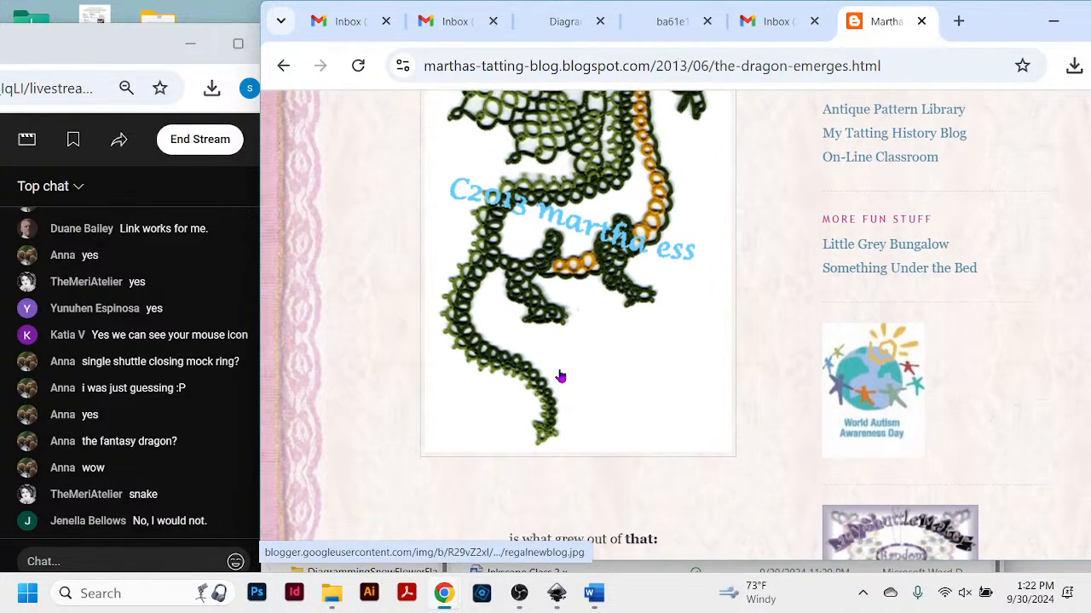
{"action": "scroll", "coordinate": [621, 376], "scroll_direction": "down", "scroll_amount": 5}
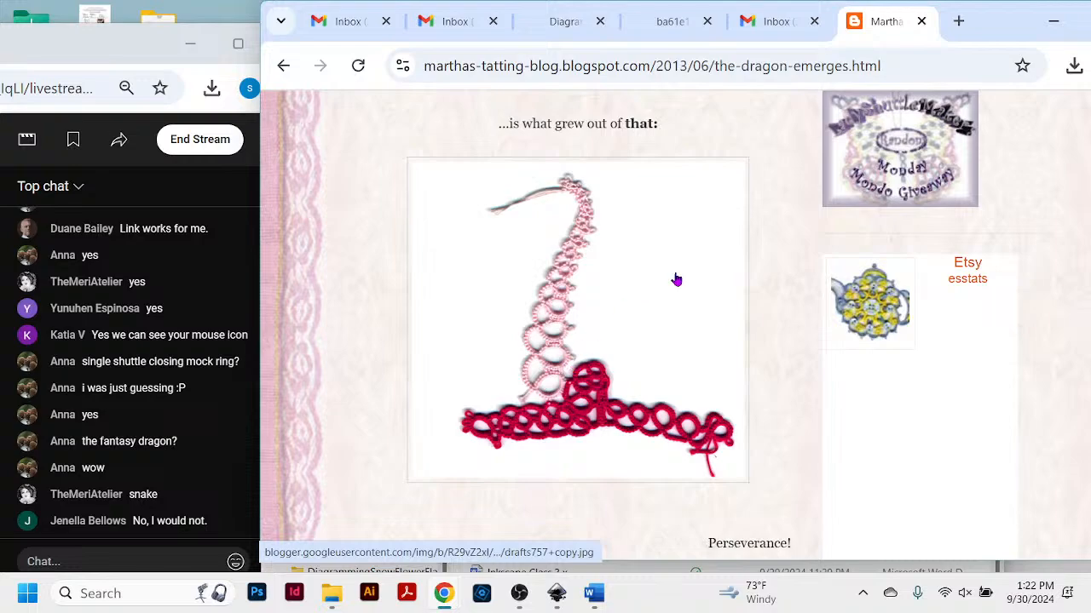
Examine the dragon's tail and body against the draft piece once more and return to the start of the post.
{"action": "scroll", "coordinate": [673, 279], "scroll_direction": "up", "scroll_amount": 3}
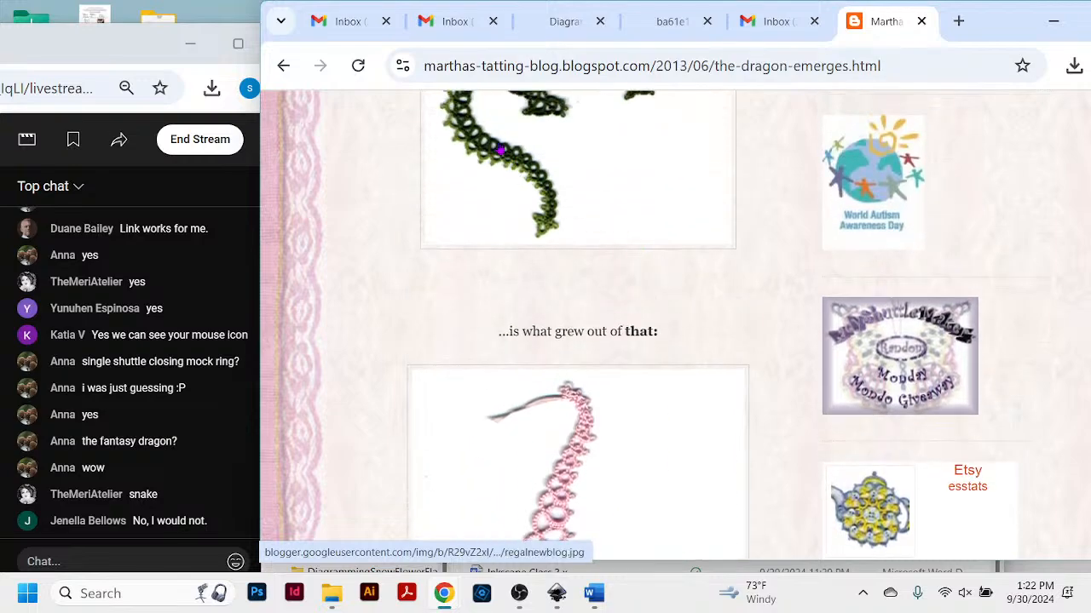
{"action": "scroll", "coordinate": [610, 195], "scroll_direction": "up", "scroll_amount": 1}
{"action": "scroll", "coordinate": [667, 309], "scroll_direction": "down", "scroll_amount": 2}
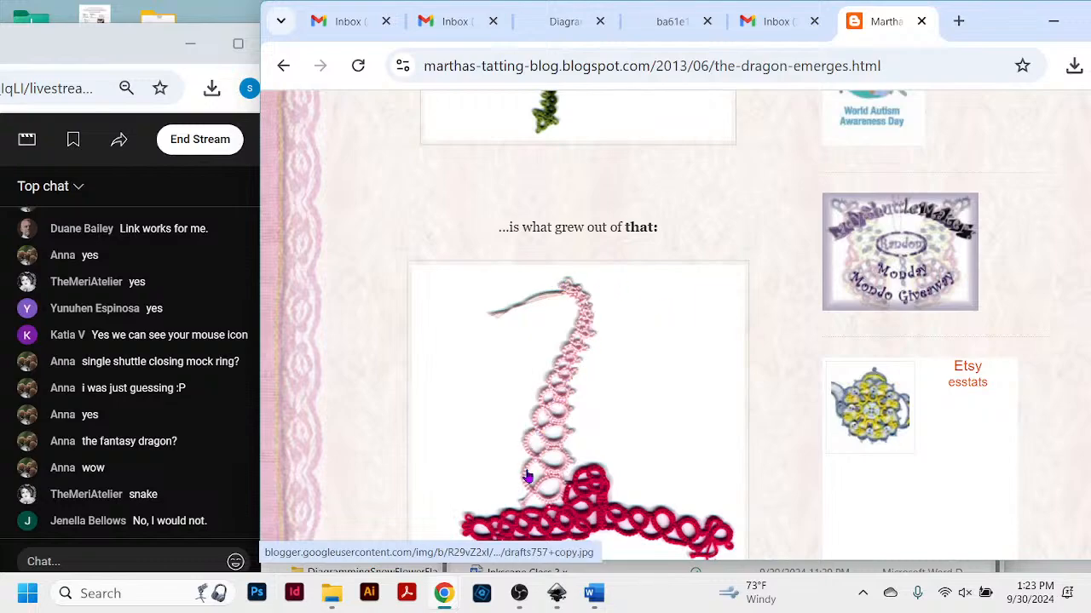
{"action": "scroll", "coordinate": [692, 277], "scroll_direction": "up", "scroll_amount": 3}
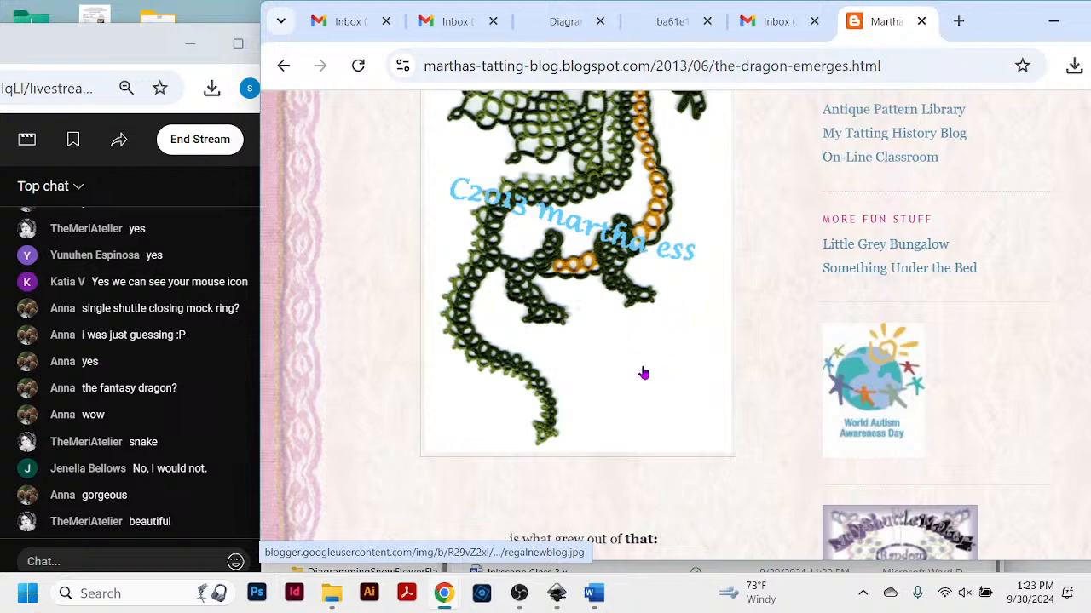
{"action": "scroll", "coordinate": [681, 363], "scroll_direction": "up", "scroll_amount": 1}
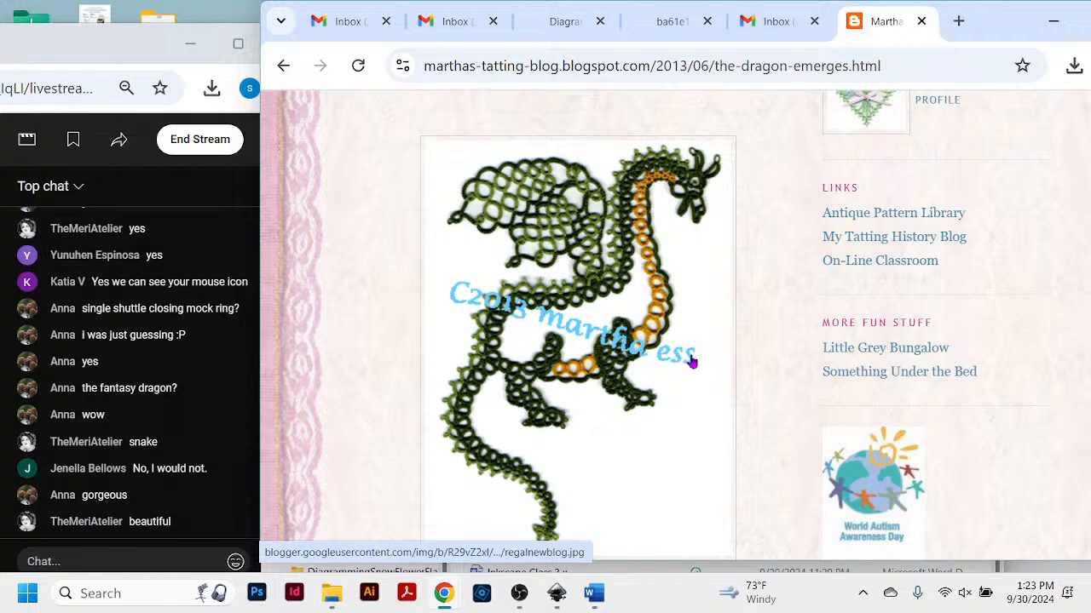
{"action": "scroll", "coordinate": [691, 361], "scroll_direction": "up", "scroll_amount": 3}
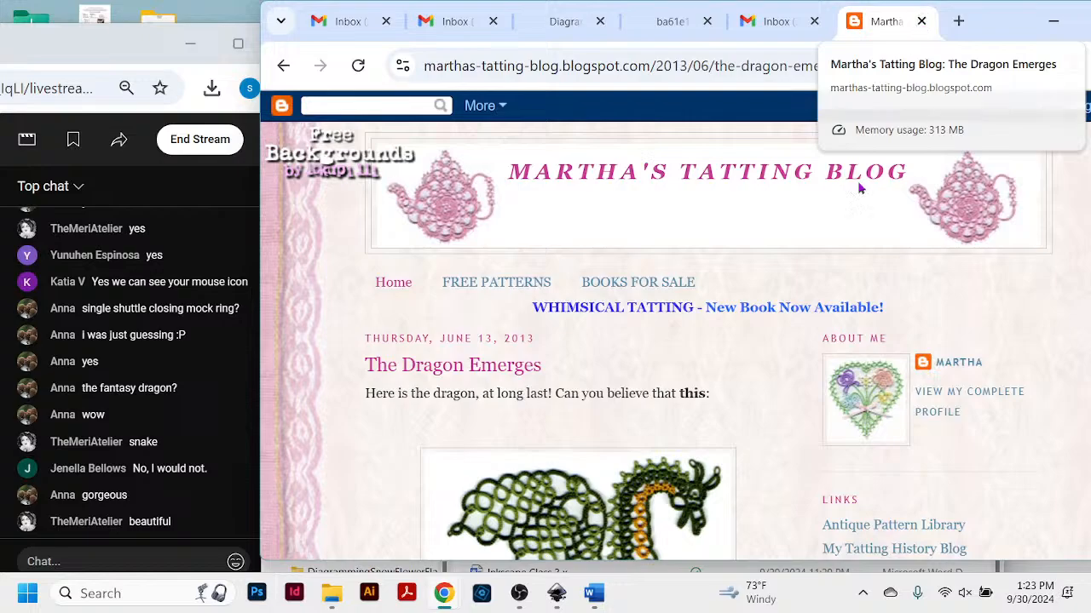
{"action": "scroll", "coordinate": [765, 451], "scroll_direction": "down", "scroll_amount": 7}
{"action": "scroll", "coordinate": [766, 450], "scroll_direction": "up", "scroll_amount": 6}
{"action": "scroll", "coordinate": [769, 449], "scroll_direction": "up", "scroll_amount": 1}
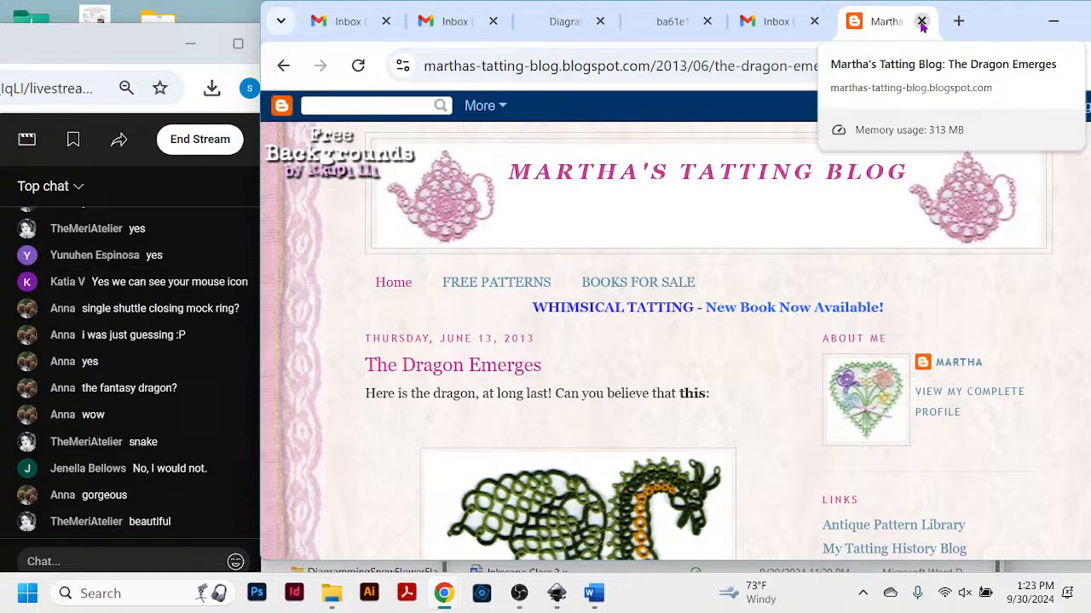
Close the dragon blog page and minimize the browser and MONDAYS folder windows.
{"action": "left_click", "coordinate": [921, 22]}
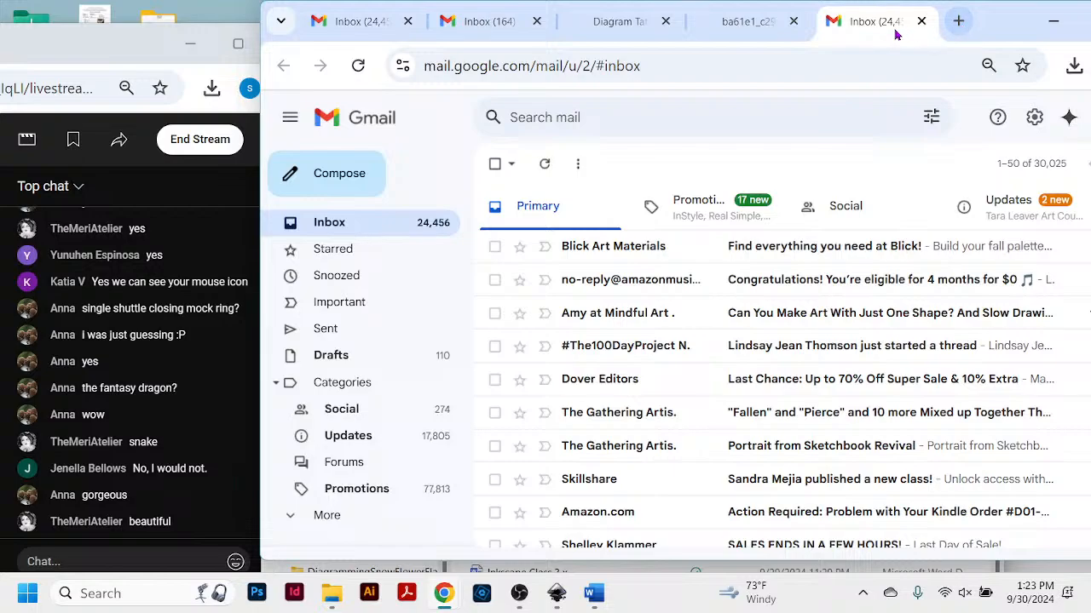
{"action": "left_click", "coordinate": [1053, 26]}
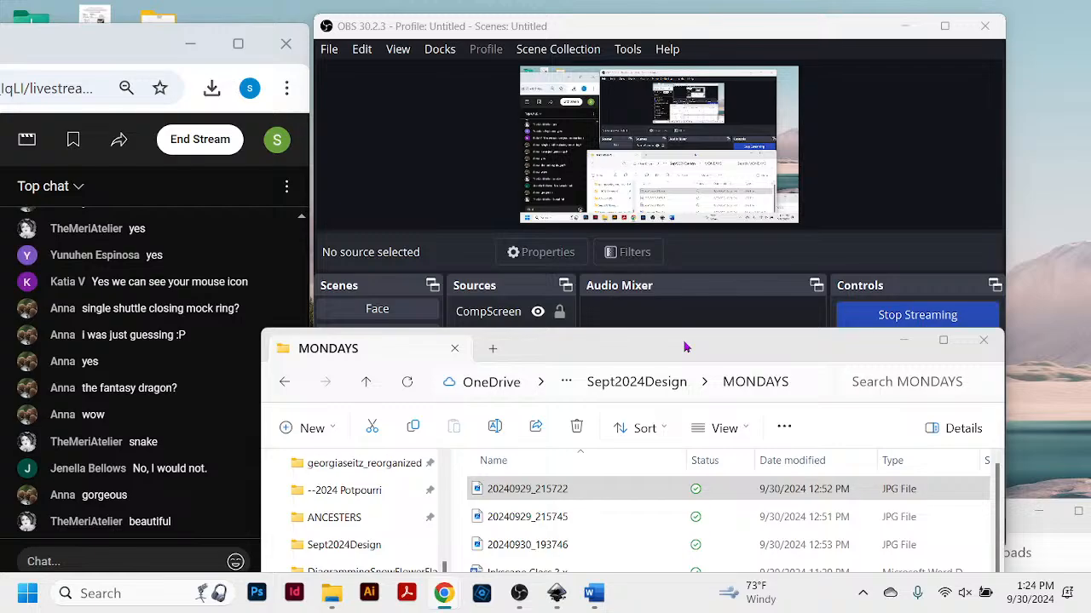
{"action": "left_click_drag", "start_coordinate": [687, 347], "coordinate": [722, 386]}
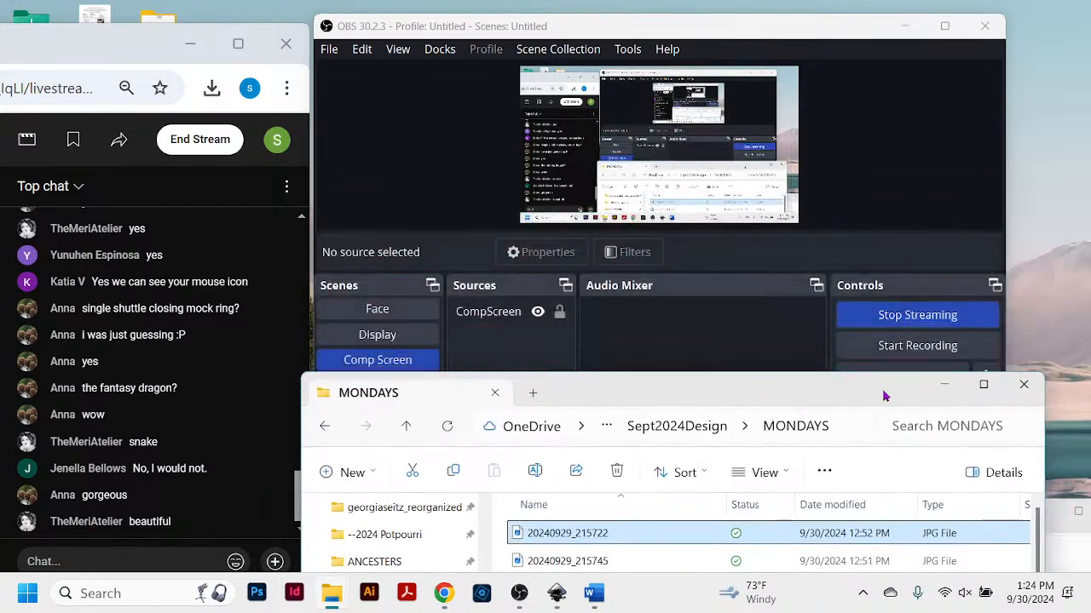
{"action": "left_click", "coordinate": [939, 388]}
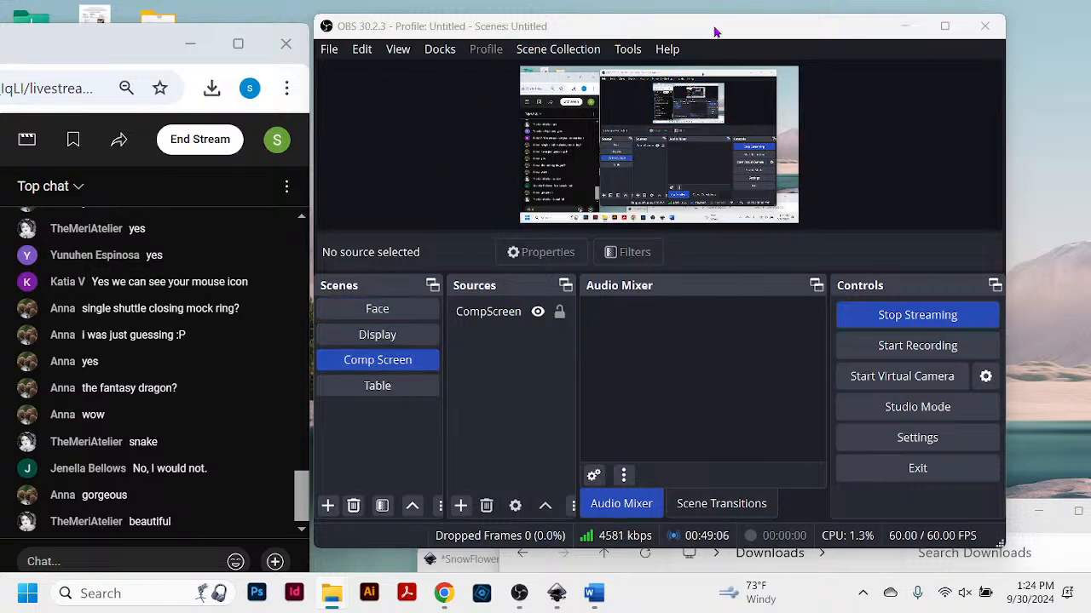
Move the OBS window aside and bring the Inkscape window with SnowFlowerFlake2024_Parts_1_2_3_4.svg up into full view beside the livestream chat.
{"action": "left_click_drag", "start_coordinate": [713, 32], "coordinate": [733, 30]}
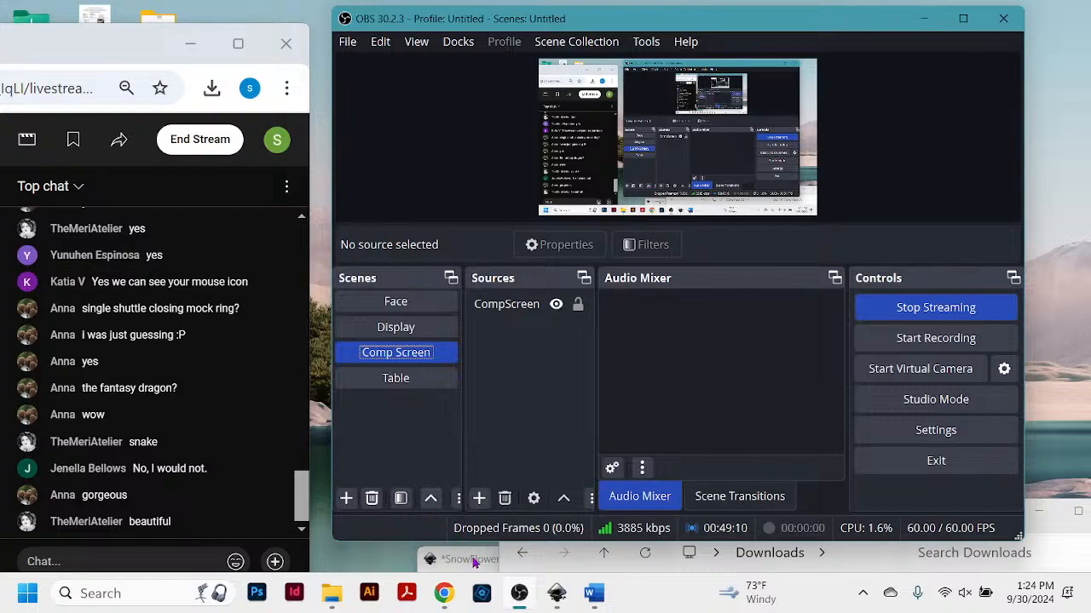
{"action": "left_click_drag", "start_coordinate": [474, 563], "coordinate": [378, 54]}
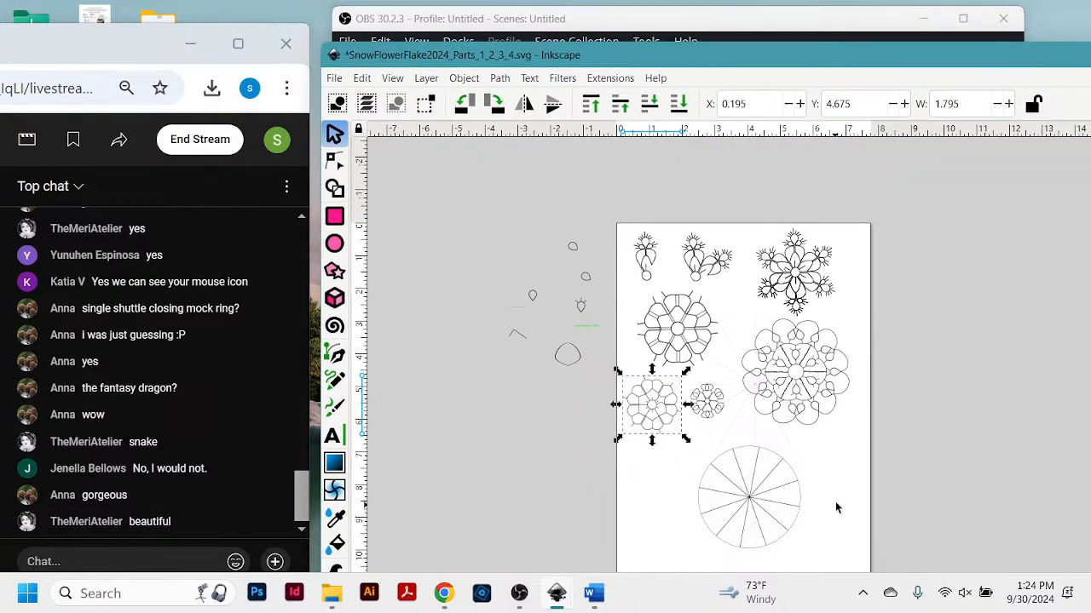
{"action": "left_click_drag", "start_coordinate": [735, 60], "coordinate": [694, 56]}
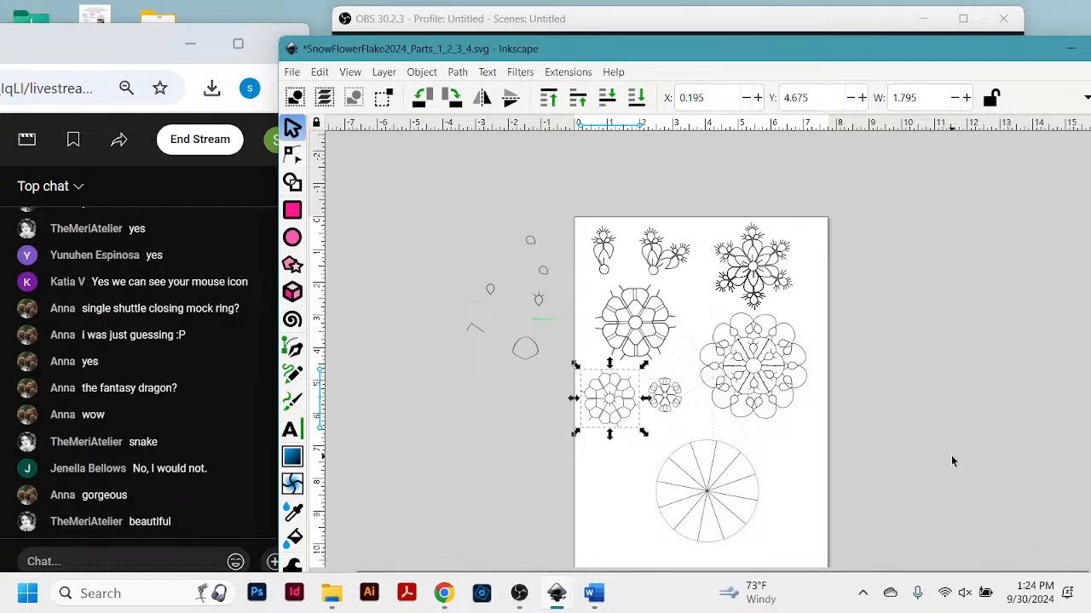
Examine the complete six-pointed snowflake up close, along with the one-petal and two-petal partial motifs beside it.
{"action": "key", "text": "plus"}
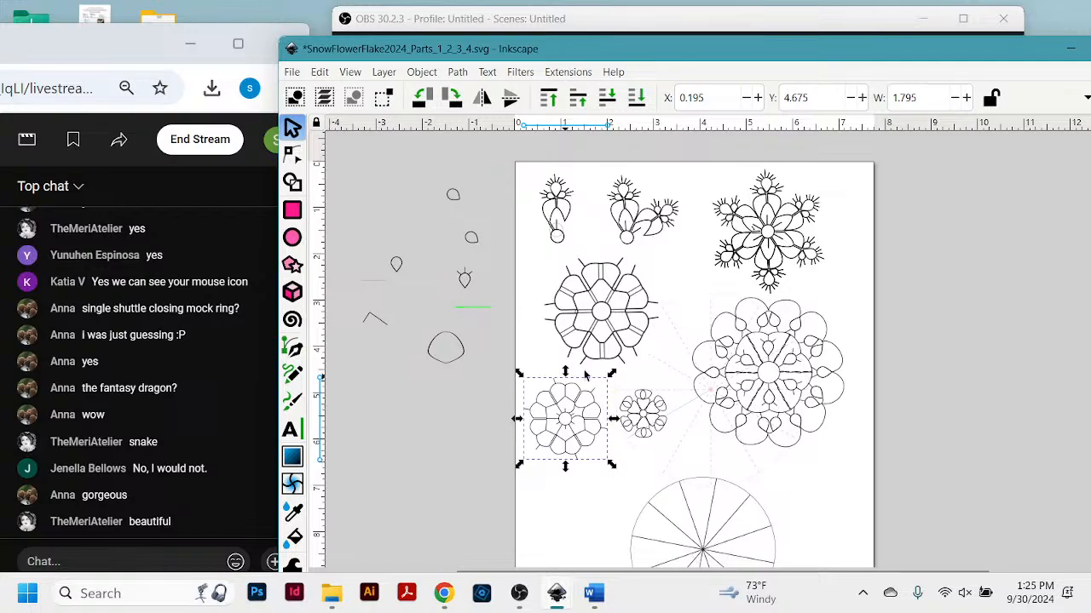
{"action": "key", "text": "z"}
{"action": "left_click_drag", "start_coordinate": [707, 170], "coordinate": [847, 321]}
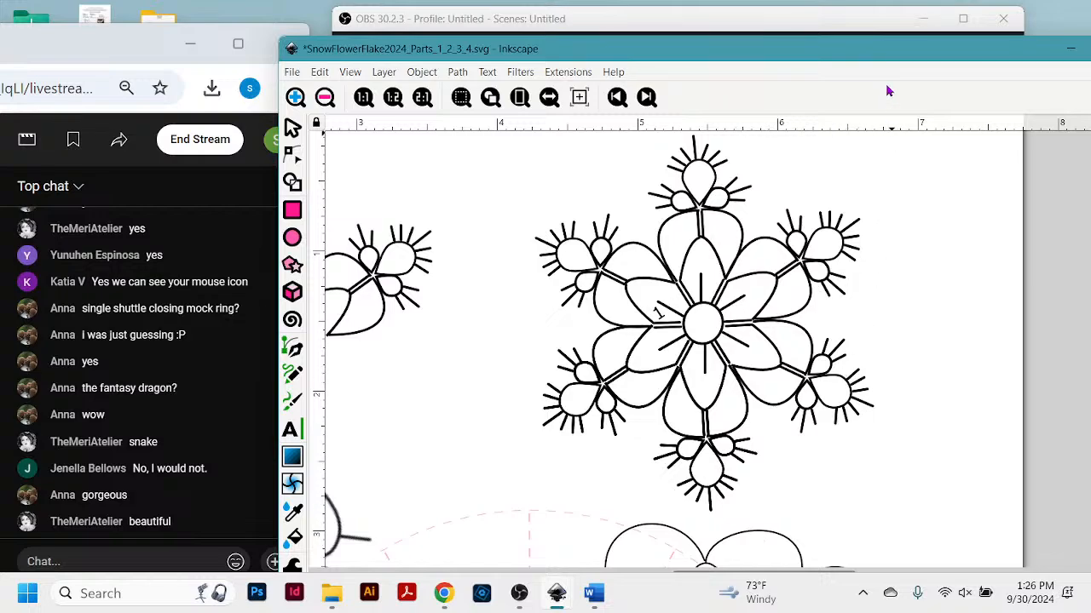
{"action": "left_click_drag", "start_coordinate": [899, 55], "coordinate": [902, 42]}
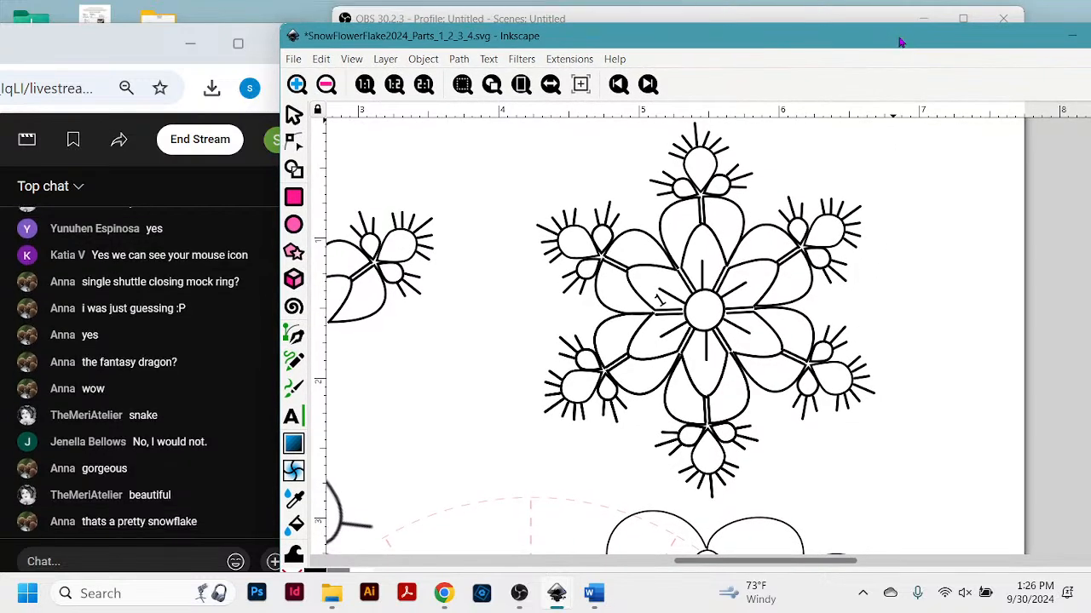
{"action": "left_click_drag", "start_coordinate": [727, 564], "coordinate": [638, 579]}
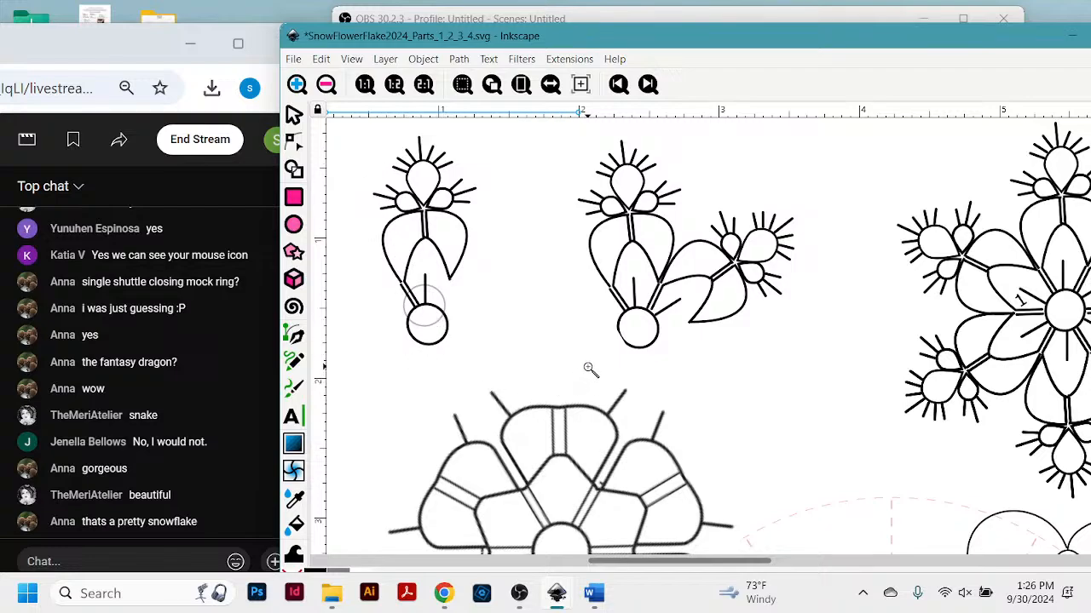
{"action": "scroll", "coordinate": [585, 369], "scroll_direction": "down", "scroll_amount": 2}
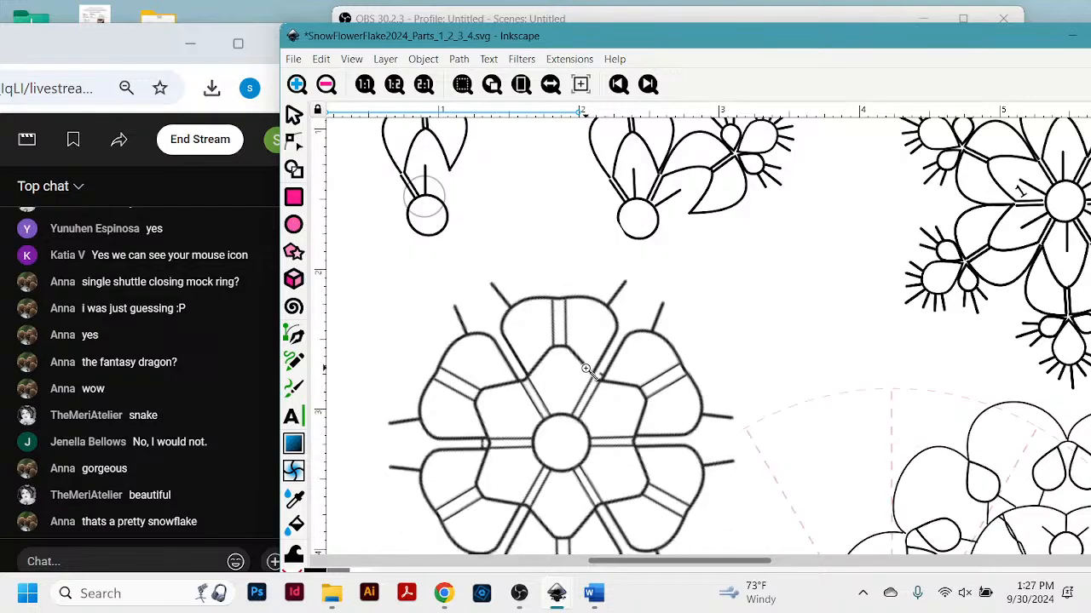
{"action": "scroll", "coordinate": [586, 357], "scroll_direction": "up", "scroll_amount": 1}
{"action": "scroll", "coordinate": [549, 260], "scroll_direction": "up", "scroll_amount": 1}
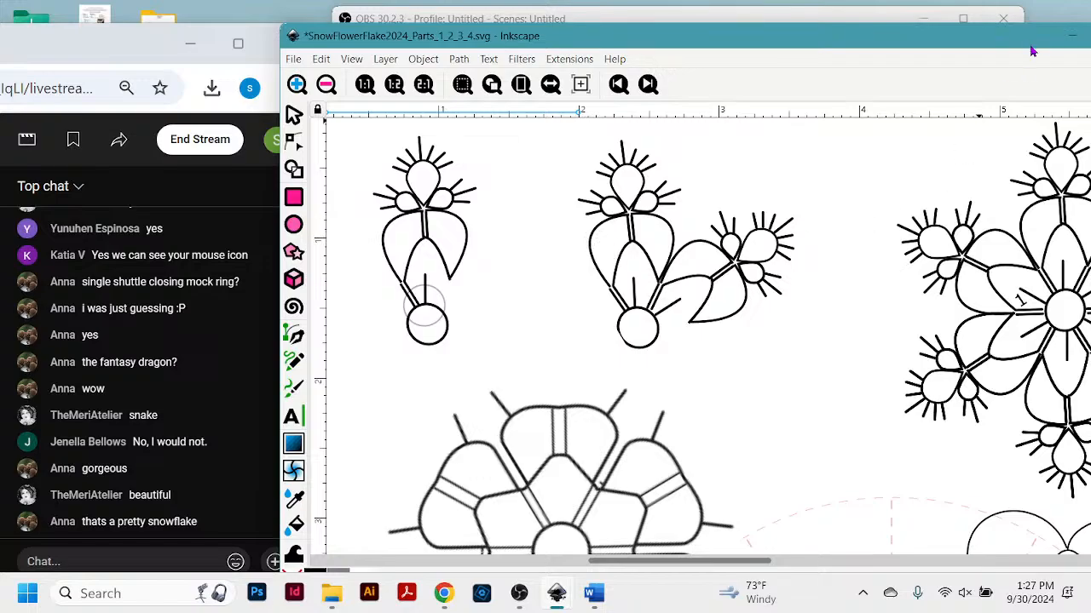
Reposition the Inkscape window to show its full width and bring the six-petal motif below the partial motifs into view.
{"action": "left_click_drag", "start_coordinate": [1019, 47], "coordinate": [831, 42]}
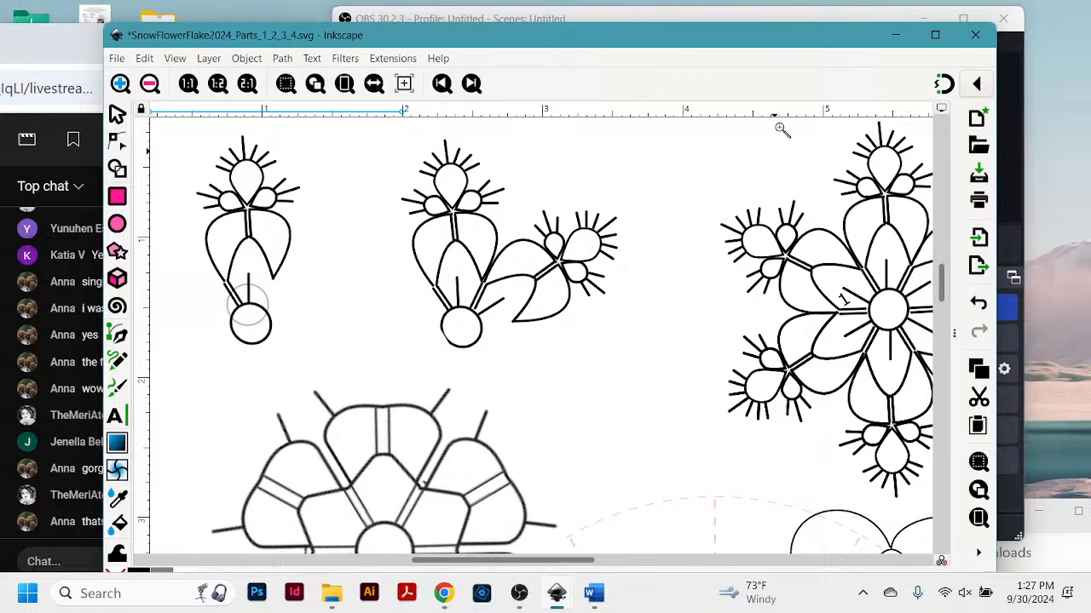
{"action": "left_click_drag", "start_coordinate": [648, 40], "coordinate": [783, 34]}
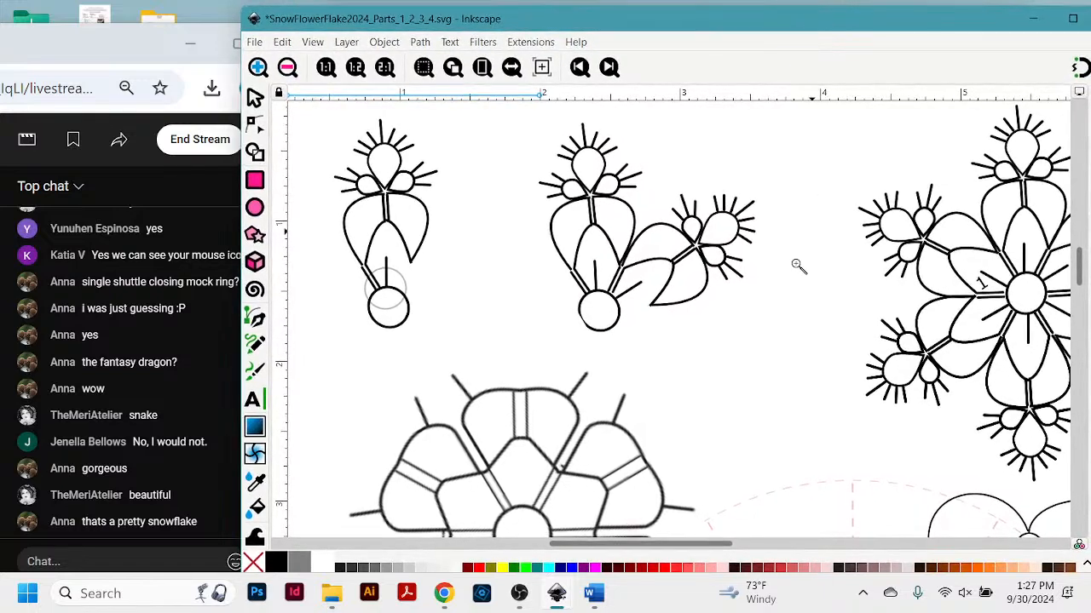
{"action": "scroll", "coordinate": [668, 357], "scroll_direction": "down", "scroll_amount": 5}
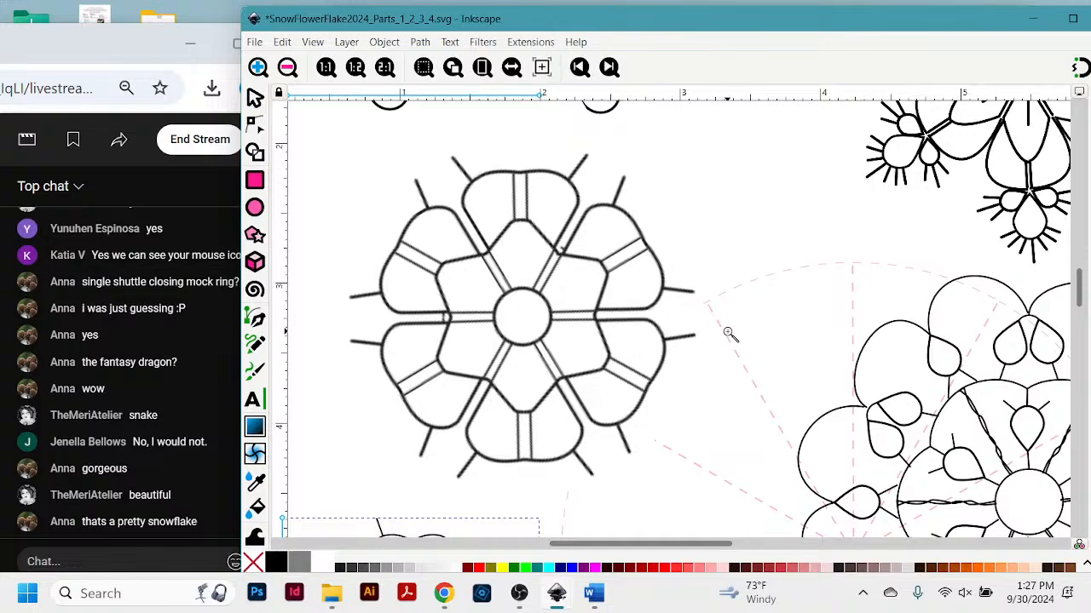
{"action": "left_click_drag", "start_coordinate": [818, 23], "coordinate": [778, 26]}
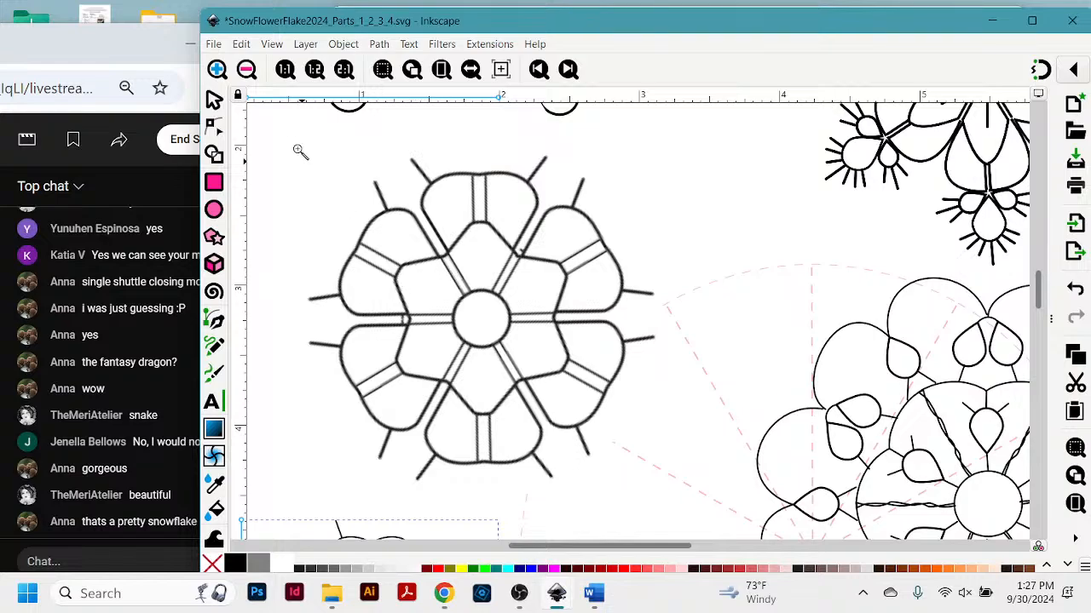
{"action": "left_click", "coordinate": [214, 100]}
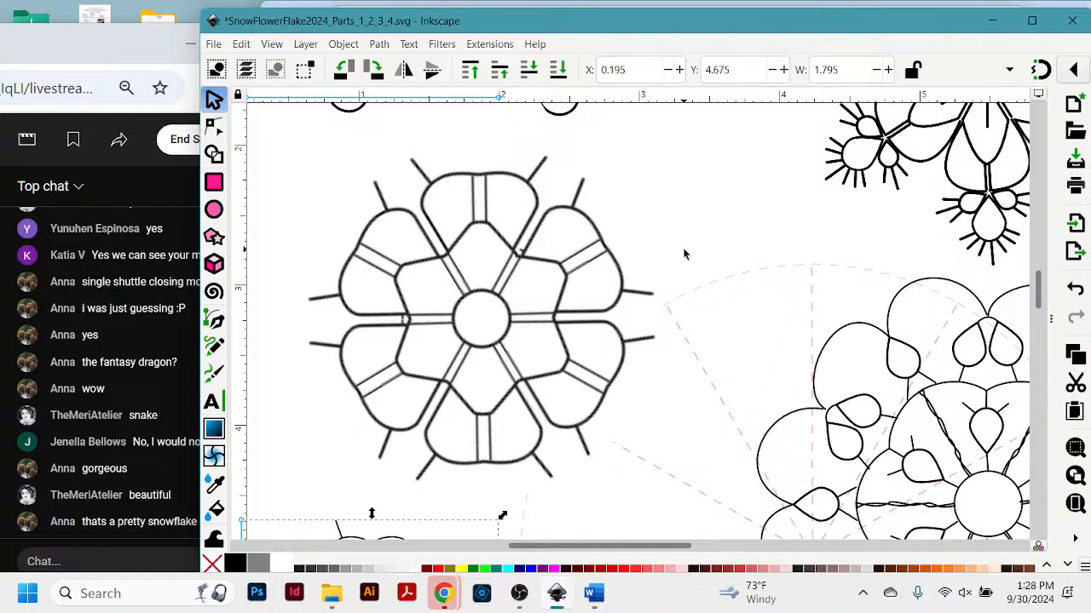
{"action": "key", "text": "z"}
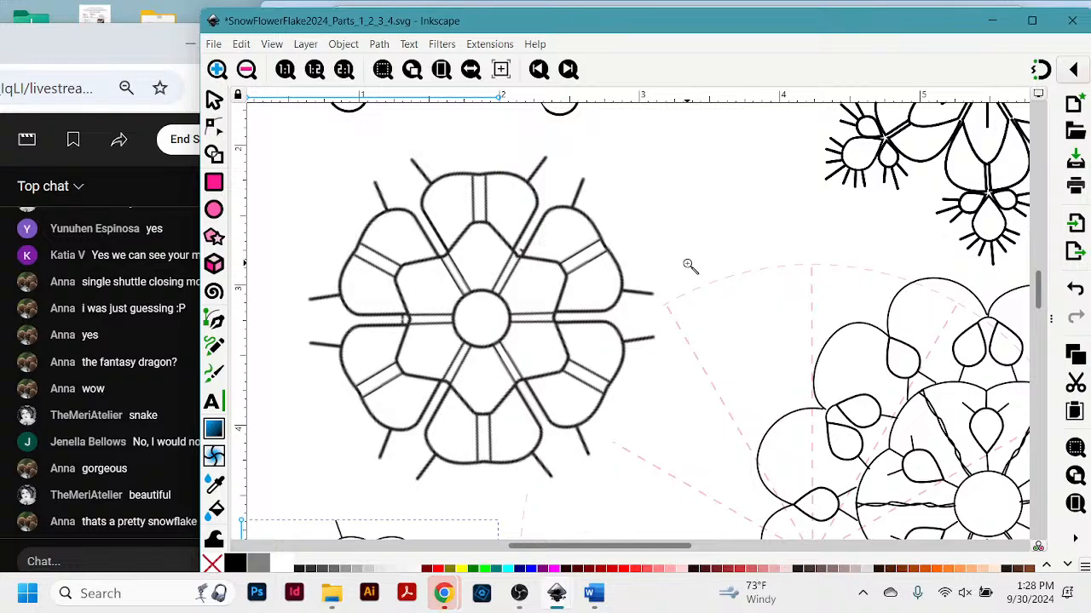
{"action": "left_click_drag", "start_coordinate": [751, 30], "coordinate": [755, 25]}
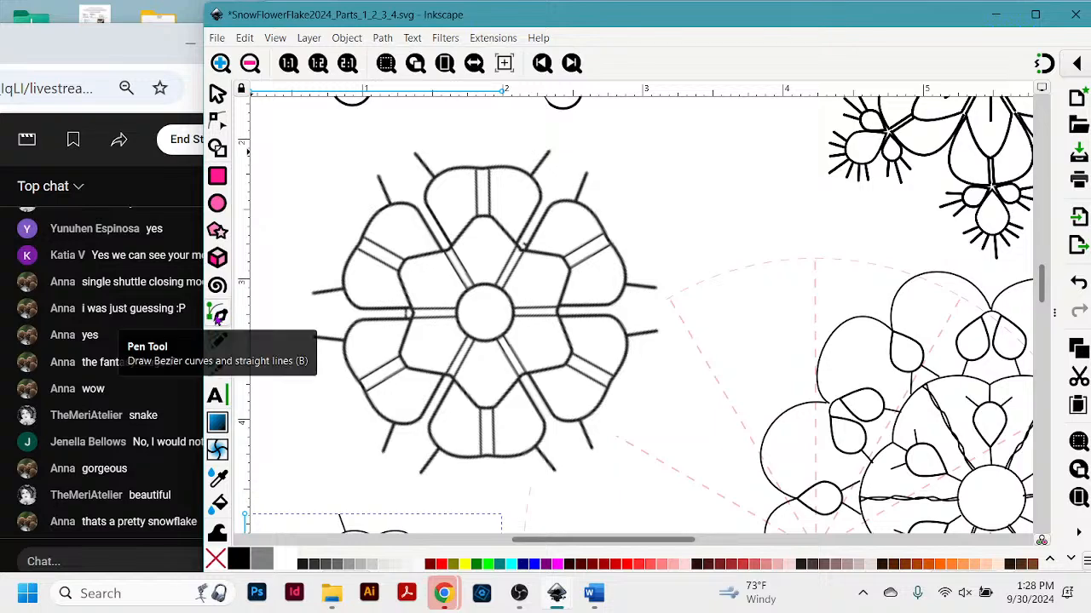
Zoom out from the six-petal motif until the neighbouring snowflake diagrams on the page are in view.
{"action": "scroll", "coordinate": [219, 324], "scroll_direction": "down", "scroll_amount": 5}
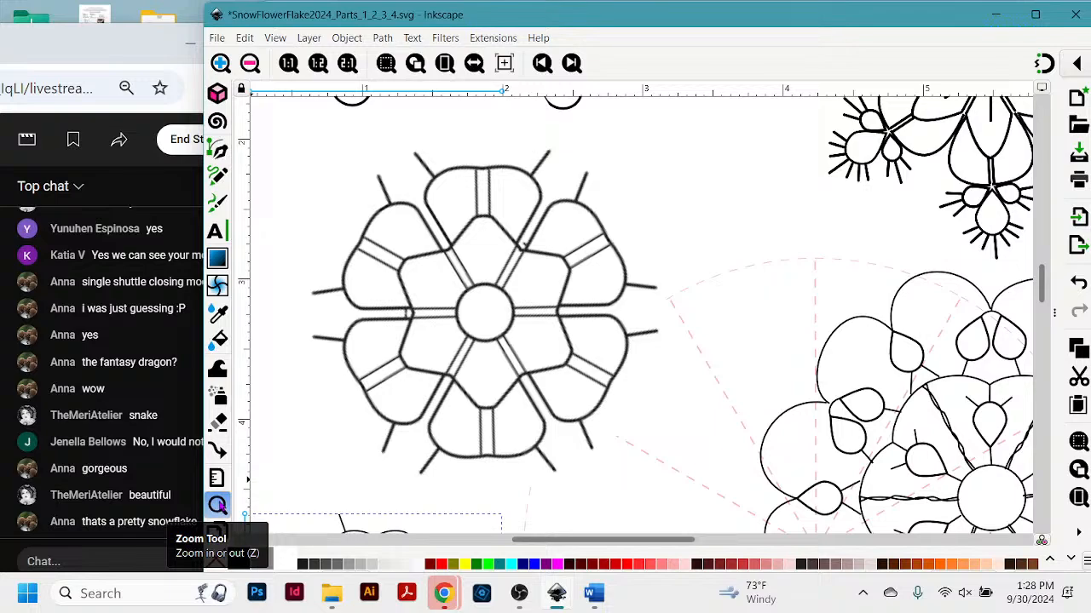
{"action": "scroll", "coordinate": [217, 358], "scroll_direction": "up", "scroll_amount": 4}
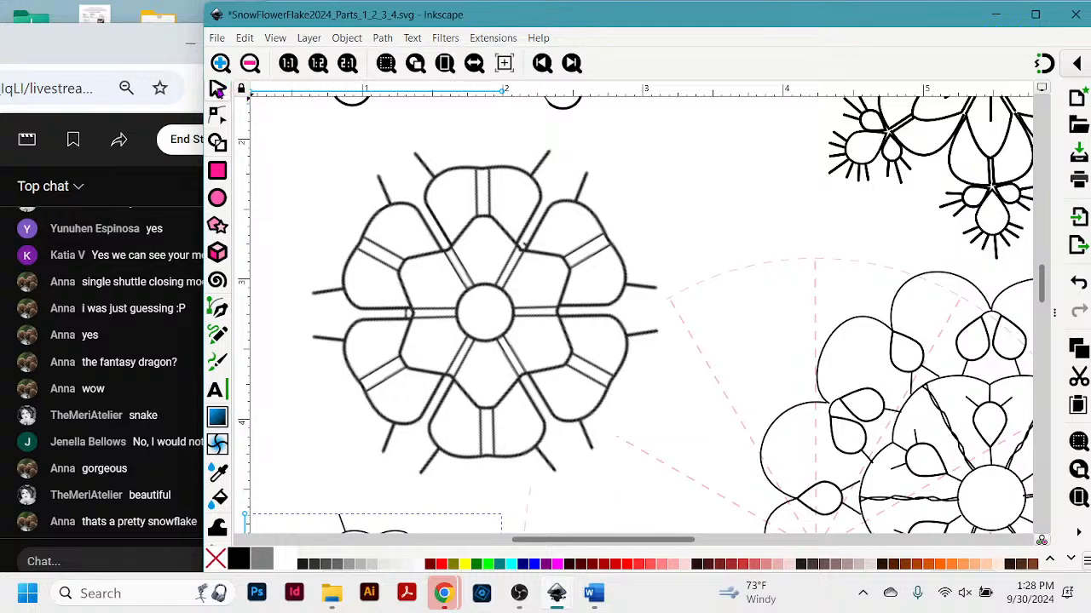
{"action": "left_click", "coordinate": [217, 89]}
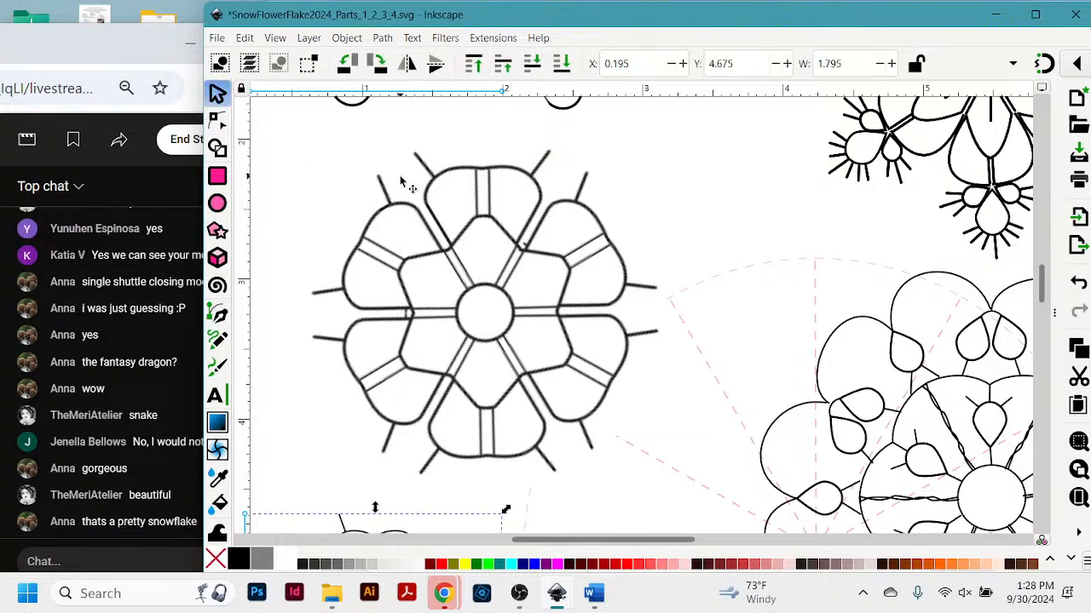
{"action": "key", "text": "z"}
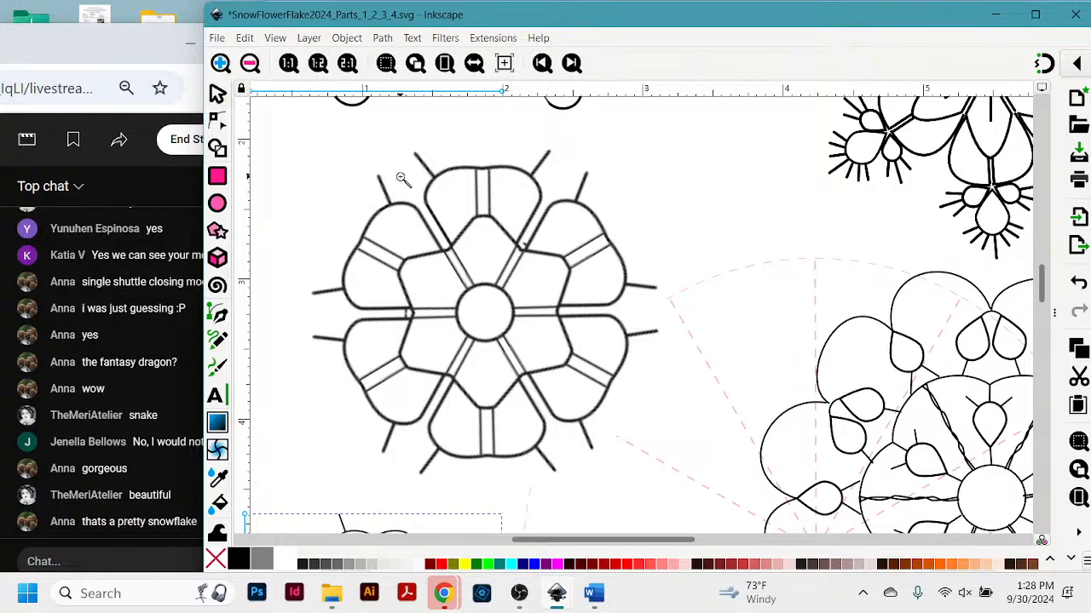
{"action": "left_click", "coordinate": [520, 224]}
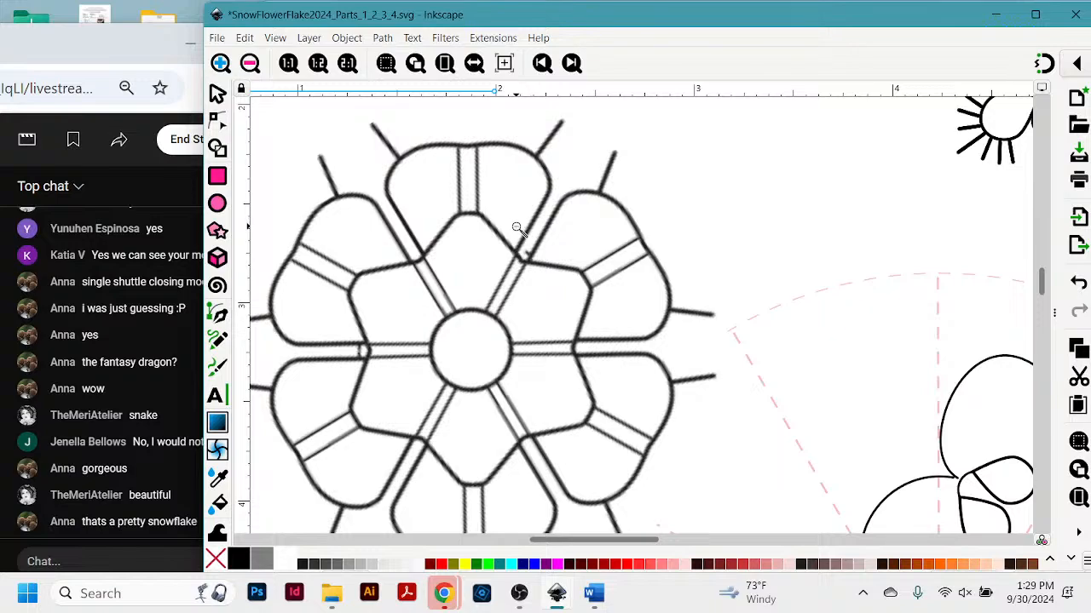
{"action": "left_click", "coordinate": [527, 230], "text": "shift"}
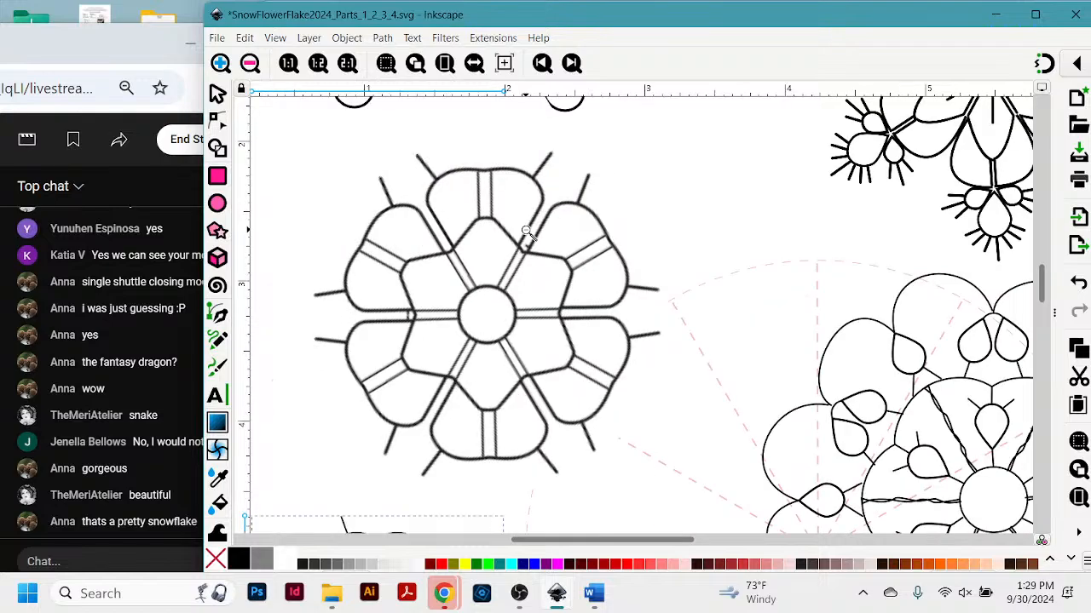
{"action": "left_click", "coordinate": [526, 231], "text": "shift"}
{"action": "left_click", "coordinate": [527, 230], "text": "shift"}
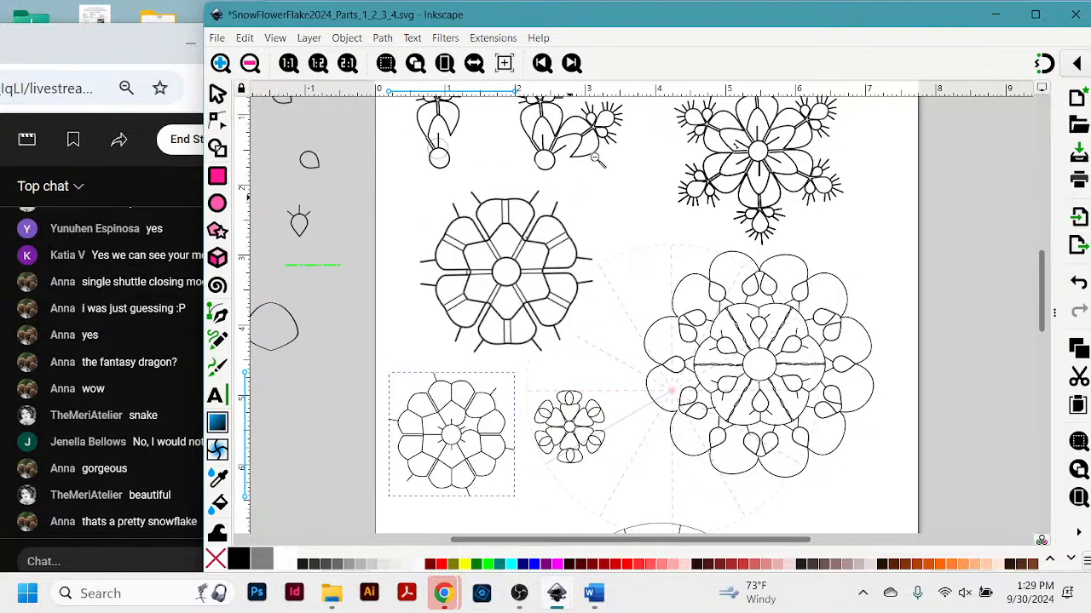
Fit the whole page in view and reposition the Inkscape window beside the livestream chat.
{"action": "left_click_drag", "start_coordinate": [749, 23], "coordinate": [669, 54]}
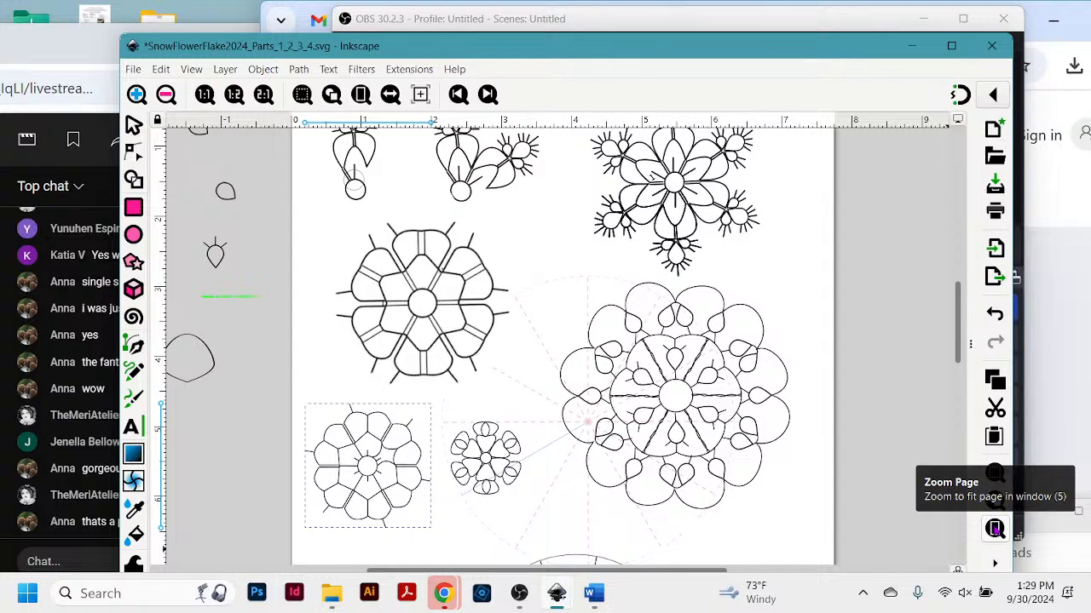
{"action": "left_click", "coordinate": [995, 528]}
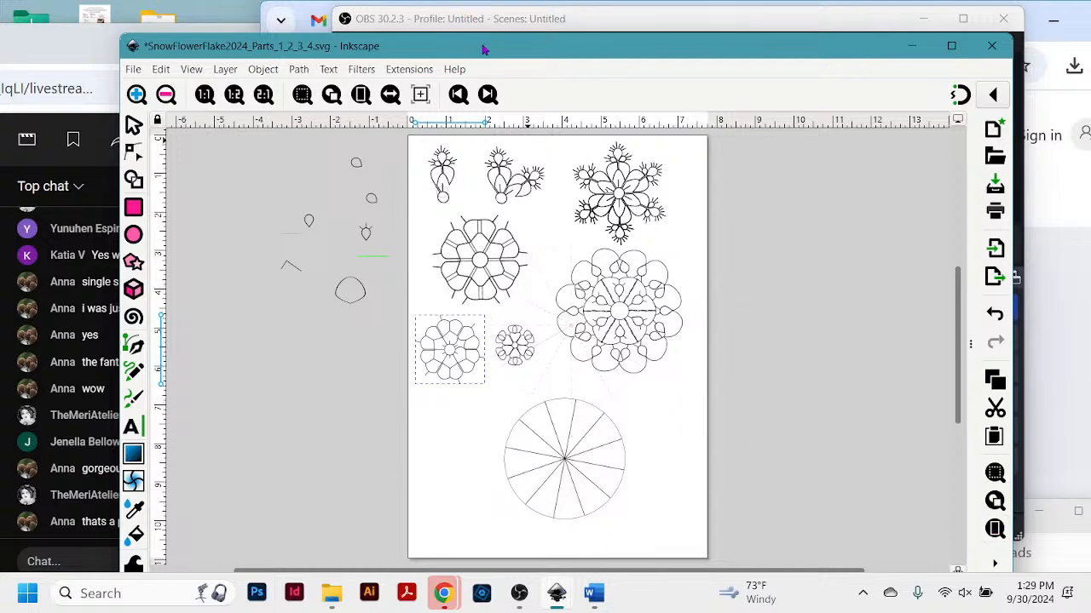
{"action": "left_click_drag", "start_coordinate": [487, 54], "coordinate": [516, 46]}
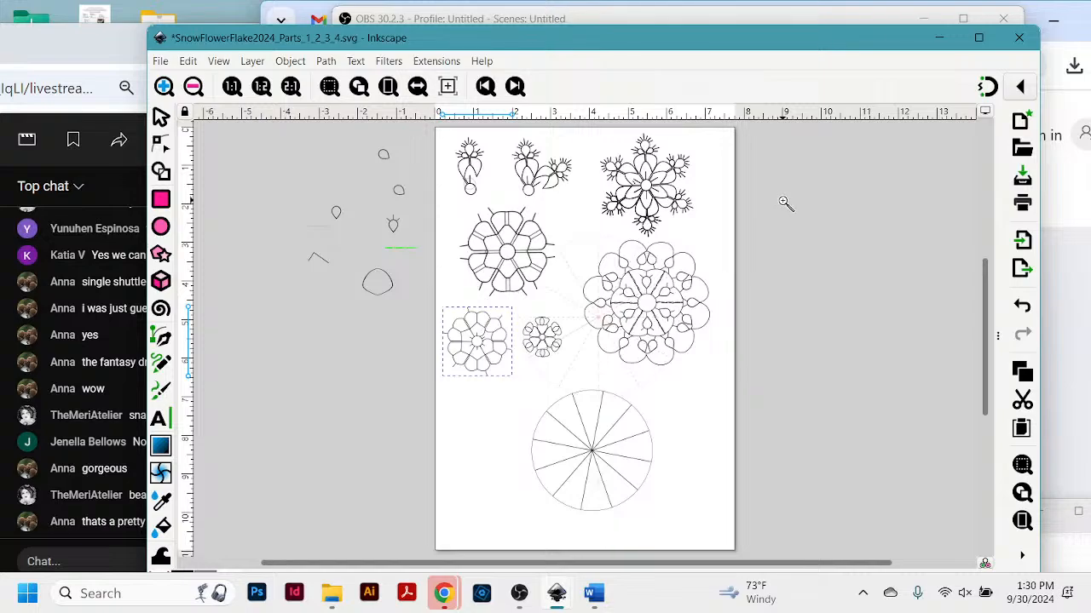
{"action": "left_click_drag", "start_coordinate": [714, 40], "coordinate": [746, 34]}
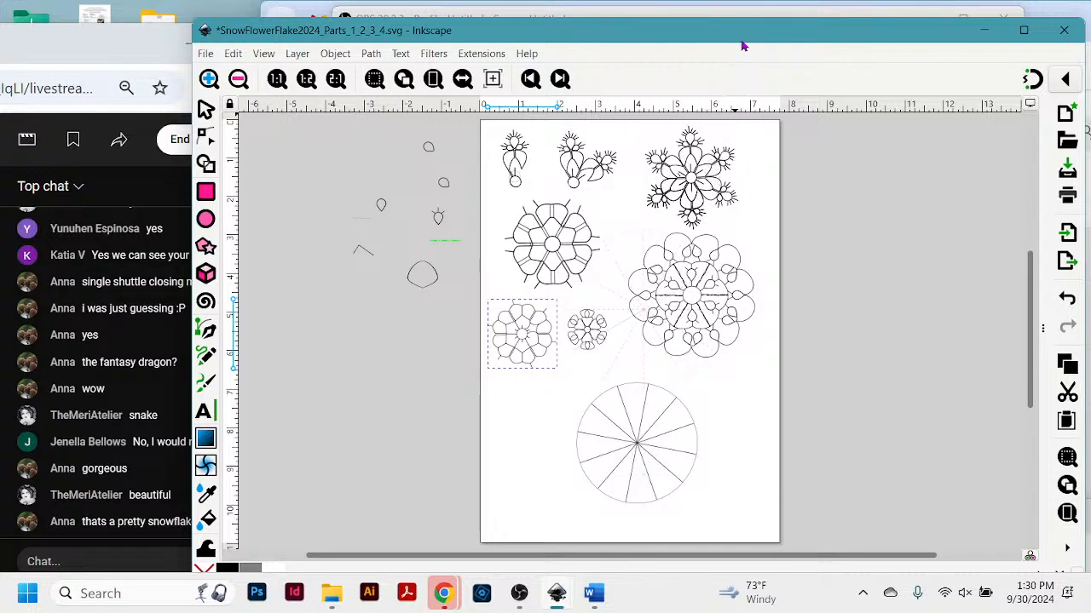
{"action": "left_click_drag", "start_coordinate": [743, 47], "coordinate": [750, 45]}
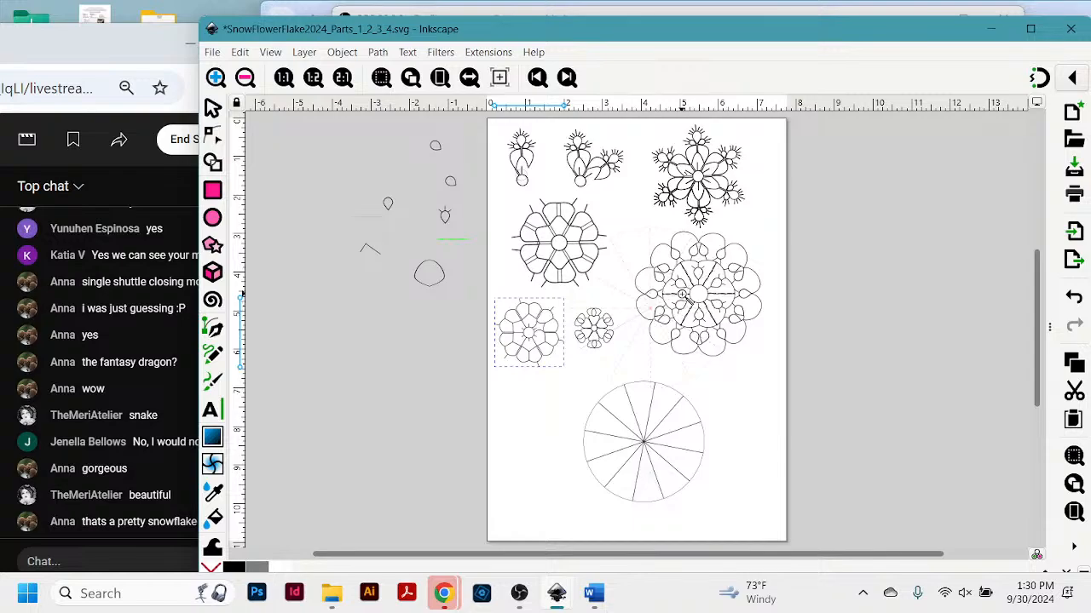
In the small twelve-lobed motif below the six-petal one, bend the upper inner petal's straight lower-left edge outward into a curve.
{"action": "left_click", "coordinate": [644, 331]}
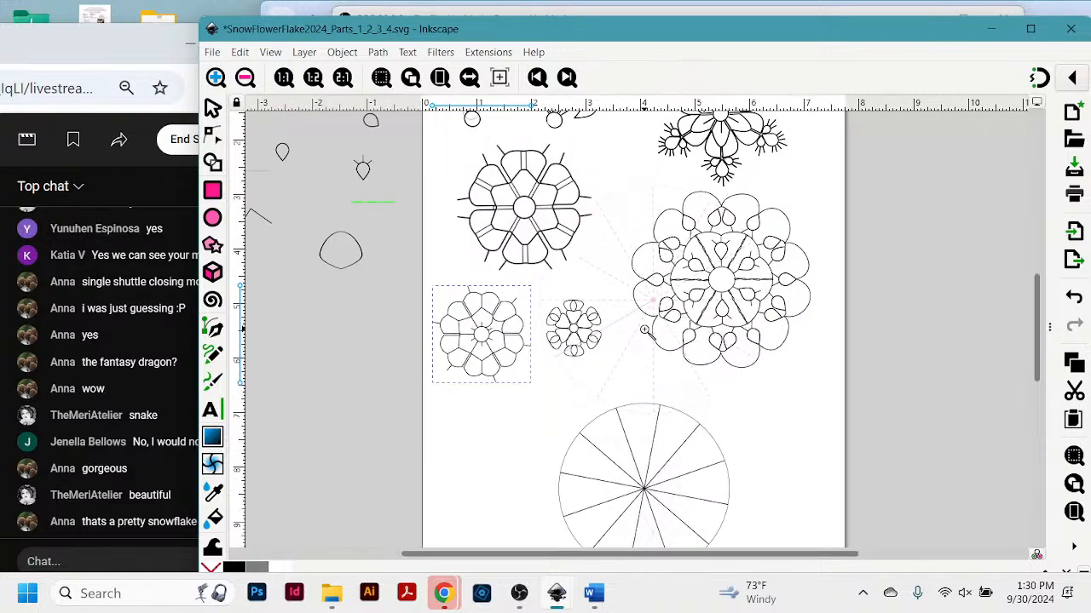
{"action": "left_click", "coordinate": [646, 331]}
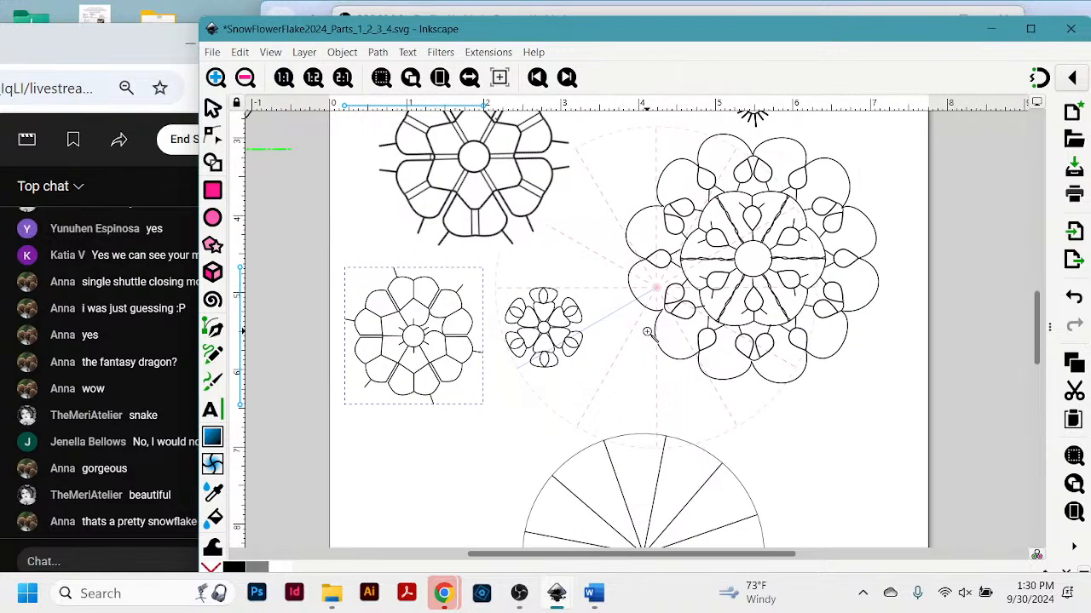
{"action": "left_click", "coordinate": [648, 332]}
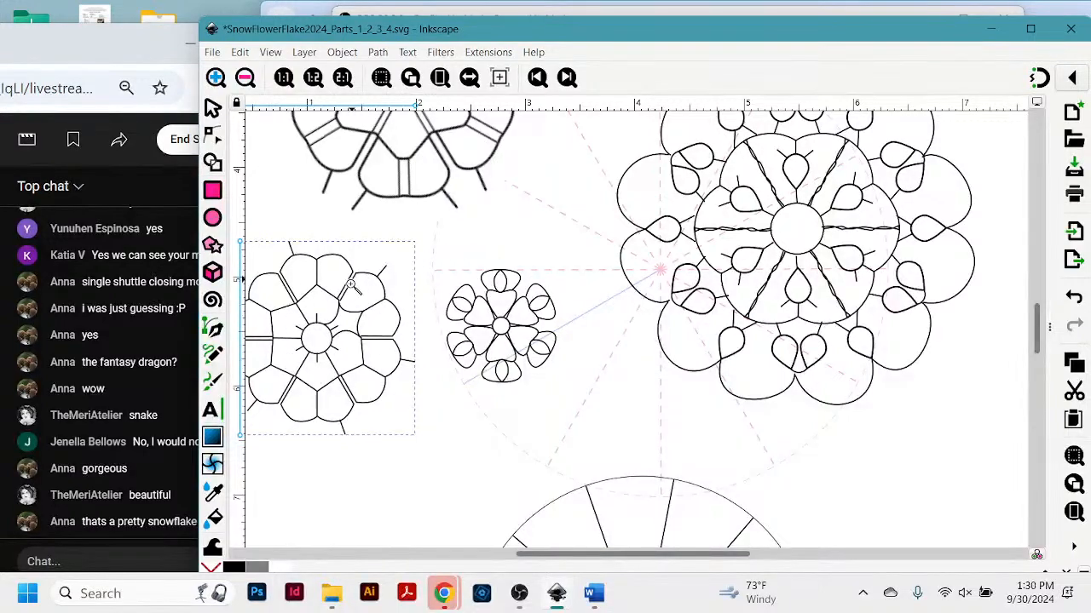
{"action": "left_click_drag", "start_coordinate": [554, 555], "coordinate": [533, 558]}
{"action": "scroll", "coordinate": [654, 245], "scroll_direction": "up", "scroll_amount": 2}
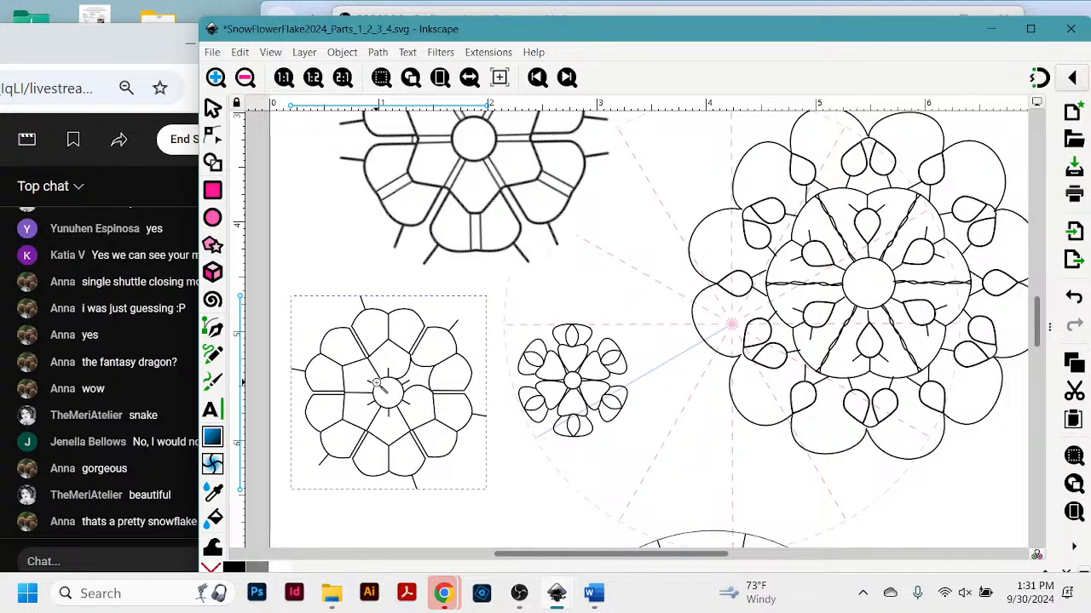
{"action": "left_click", "coordinate": [213, 137]}
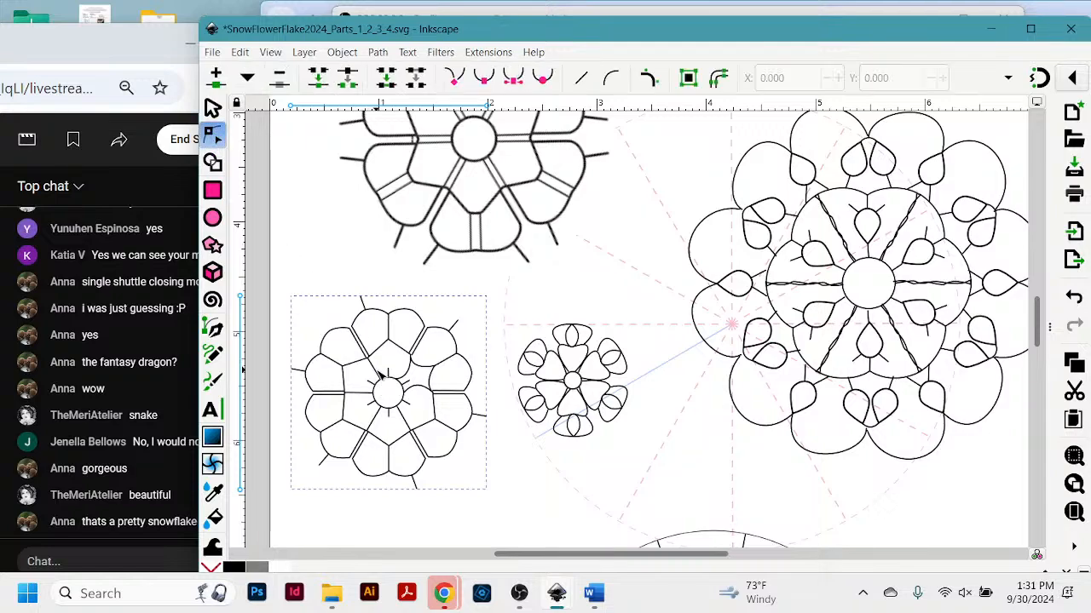
{"action": "left_click", "coordinate": [381, 375]}
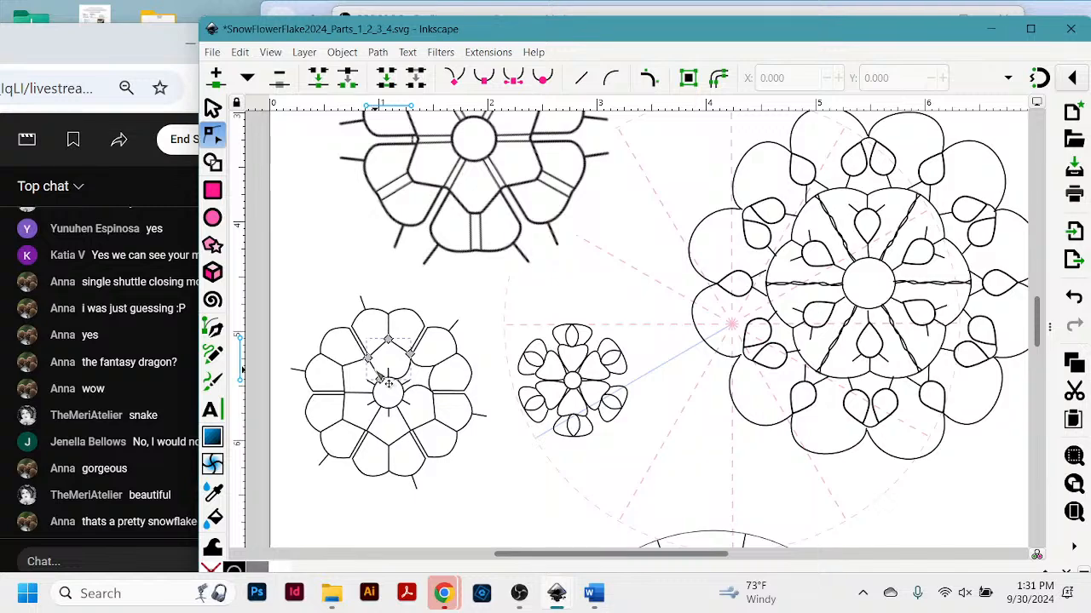
{"action": "key", "text": "z"}
{"action": "left_click_drag", "start_coordinate": [290, 294], "coordinate": [500, 491]}
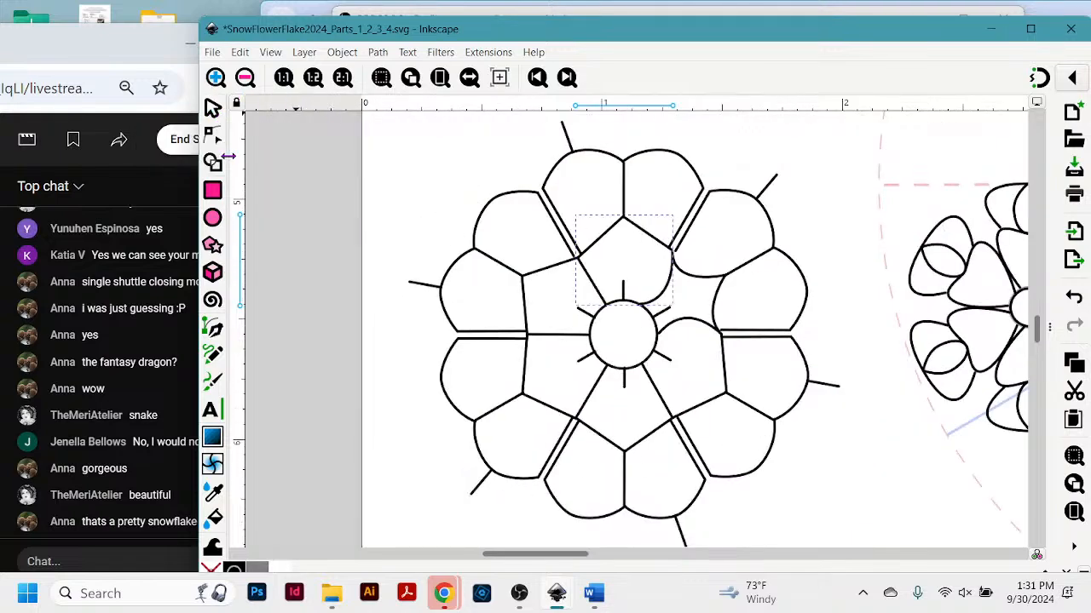
{"action": "left_click", "coordinate": [213, 135]}
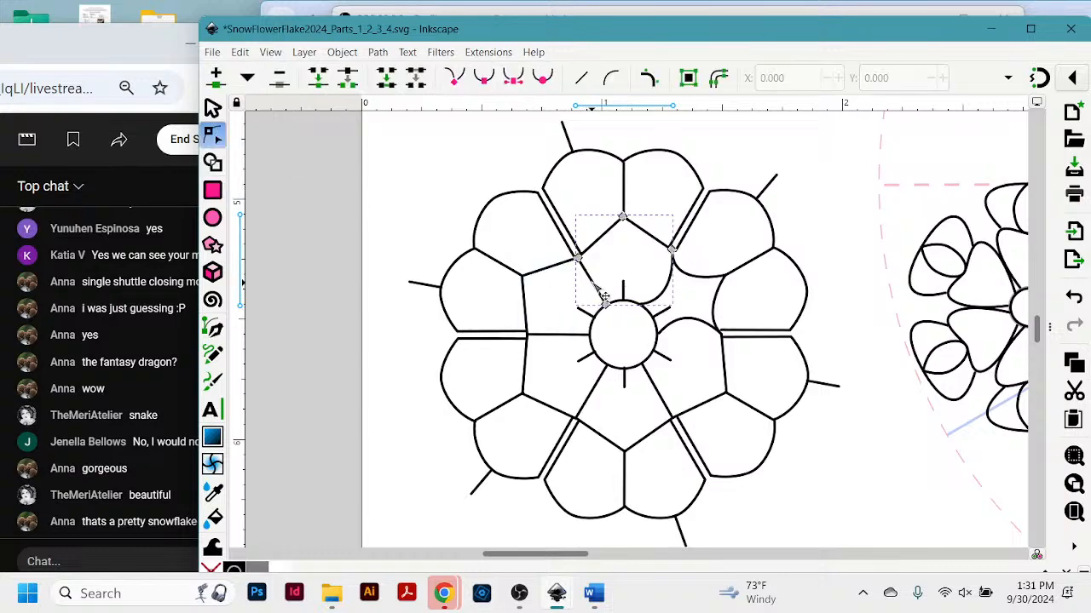
{"action": "left_click_drag", "start_coordinate": [602, 294], "coordinate": [591, 305]}
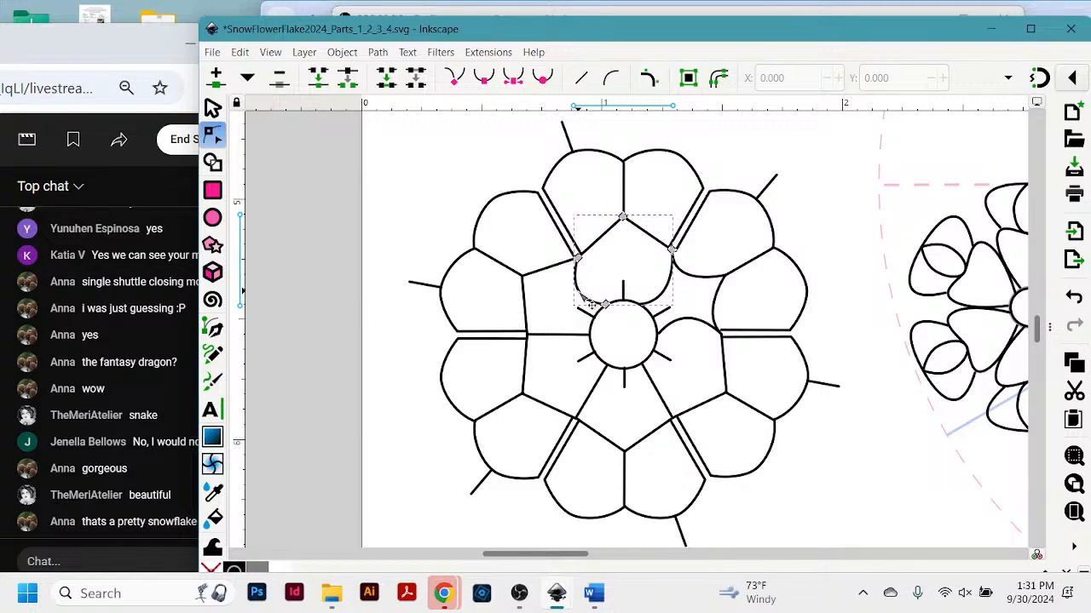
Bend the straight lower edge of the same motif's upper-left inner petal upward into an arch.
{"action": "left_click", "coordinate": [565, 341]}
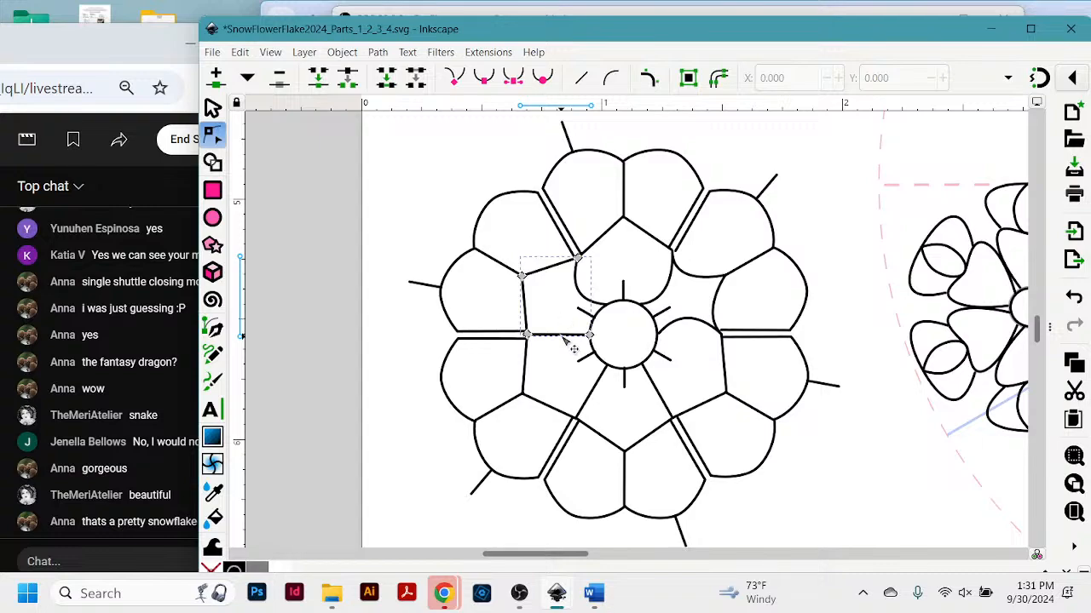
{"action": "left_click_drag", "start_coordinate": [563, 339], "coordinate": [572, 309]}
{"action": "left_click", "coordinate": [528, 334]}
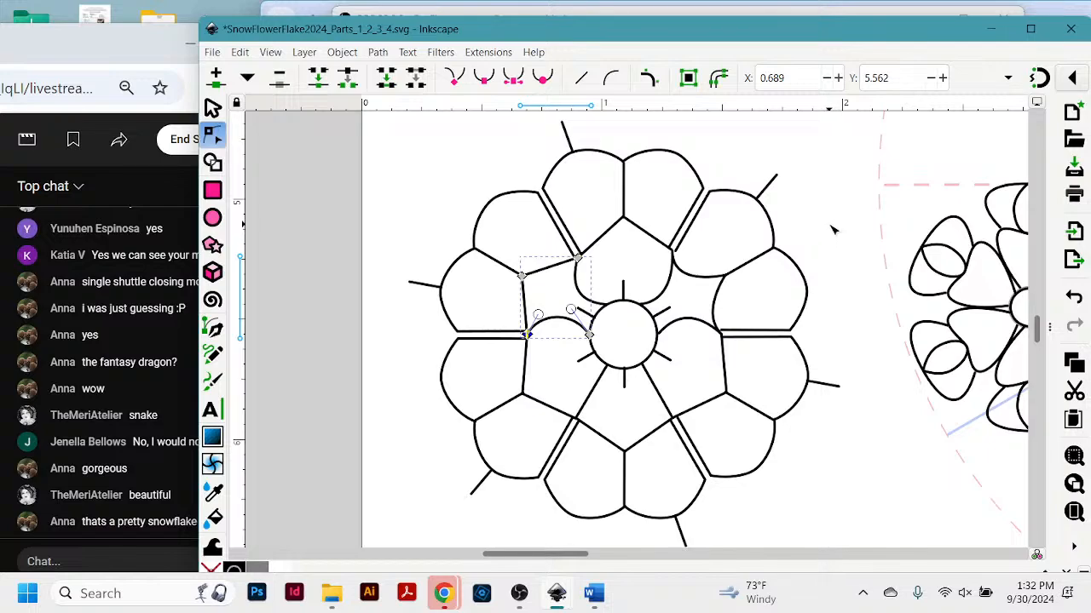
View the larger six-petal motif above, and switch to the drawing30th.svg document.
{"action": "scroll", "coordinate": [833, 228], "scroll_direction": "up", "scroll_amount": 5}
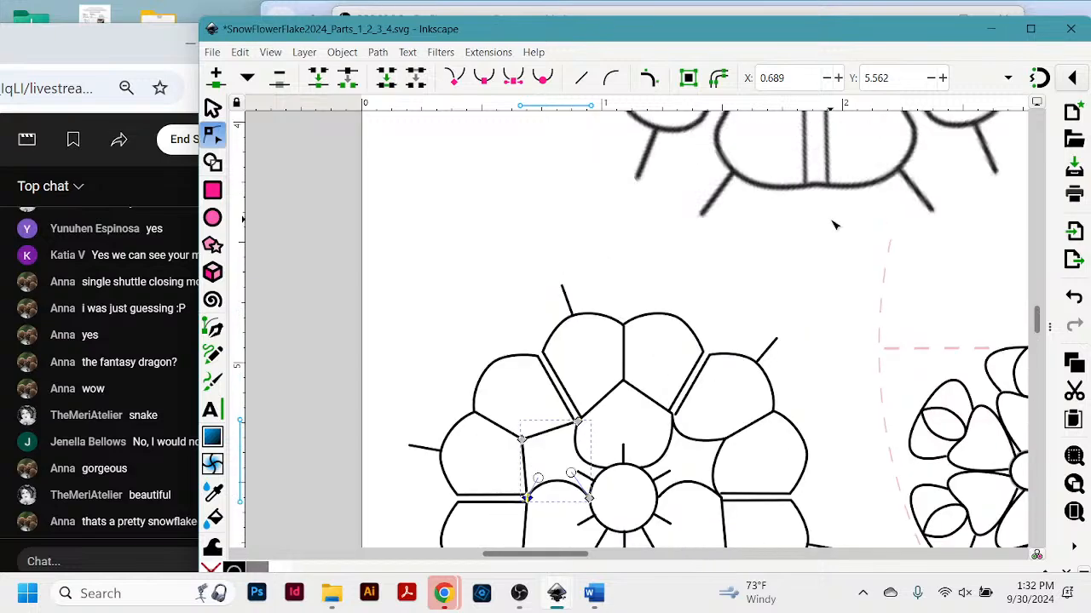
{"action": "scroll", "coordinate": [857, 227], "scroll_direction": "up", "scroll_amount": 6}
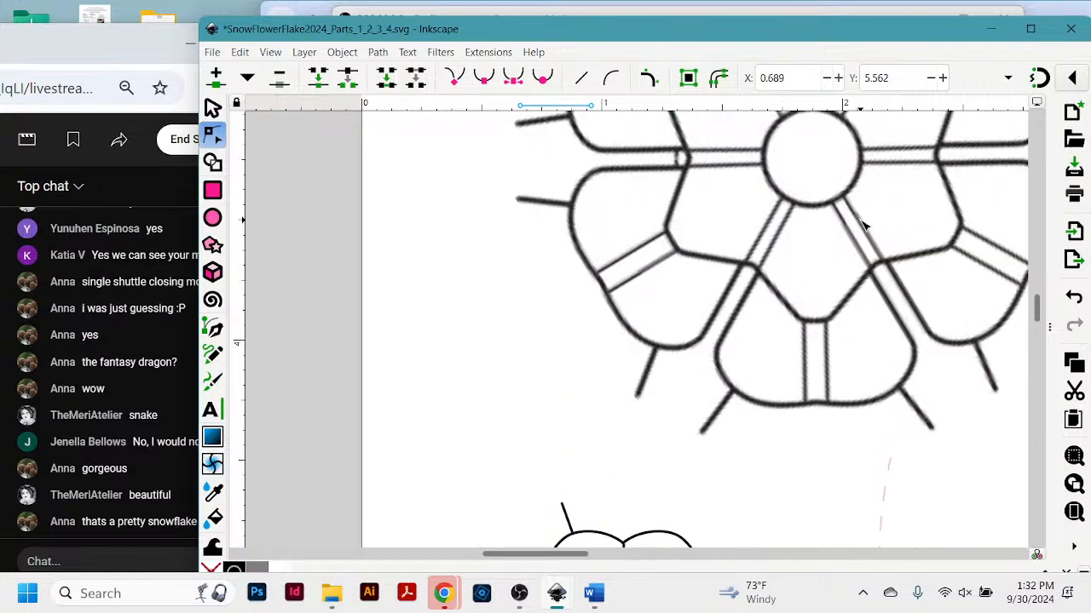
{"action": "scroll", "coordinate": [863, 226], "scroll_direction": "up", "scroll_amount": 6}
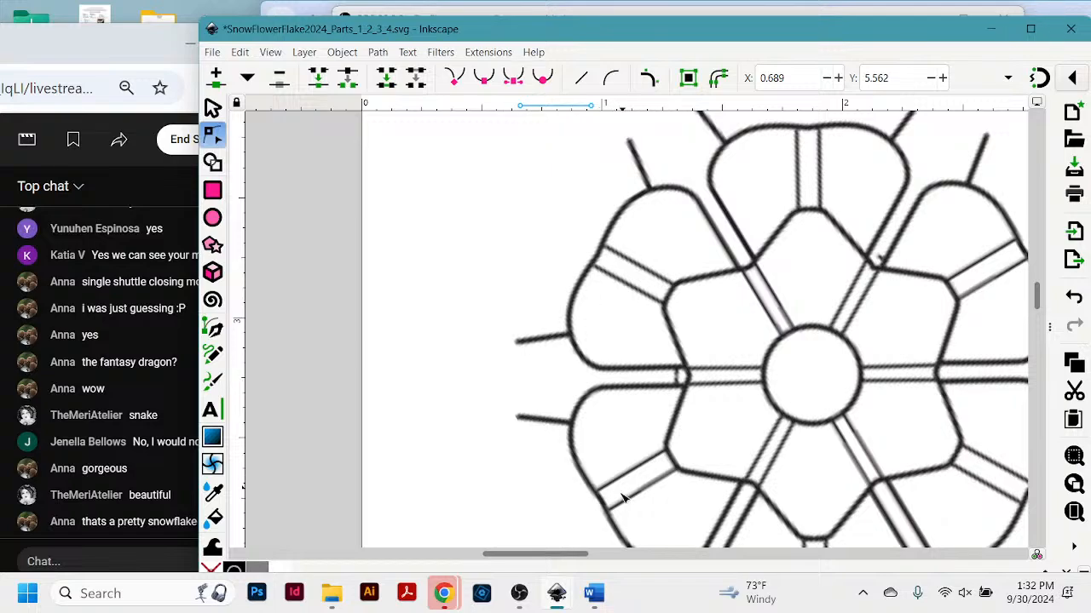
{"action": "mouse_move", "coordinate": [557, 594]}
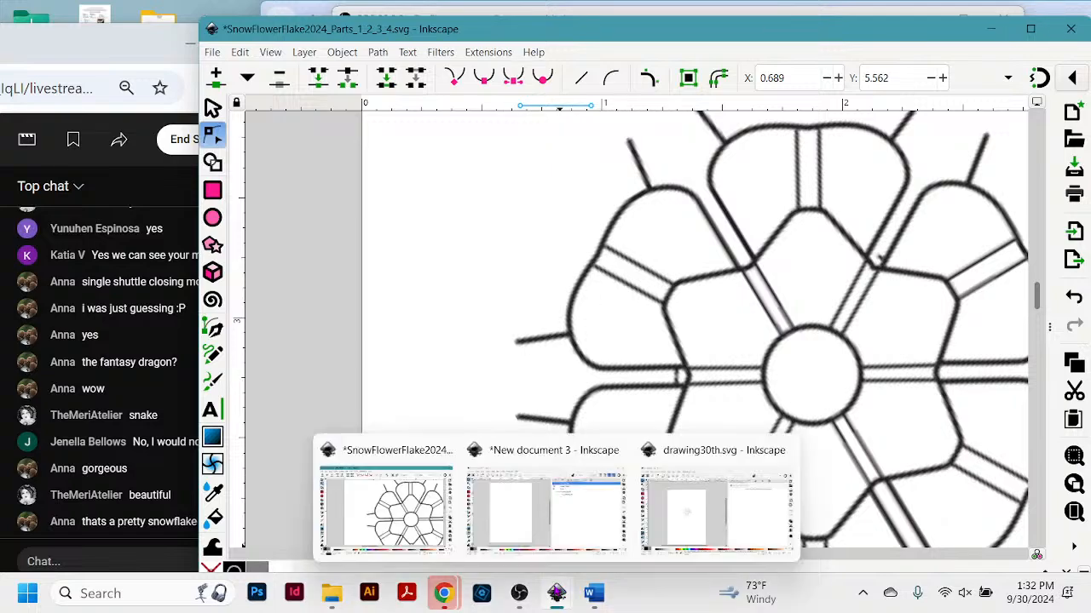
{"action": "mouse_move", "coordinate": [542, 461]}
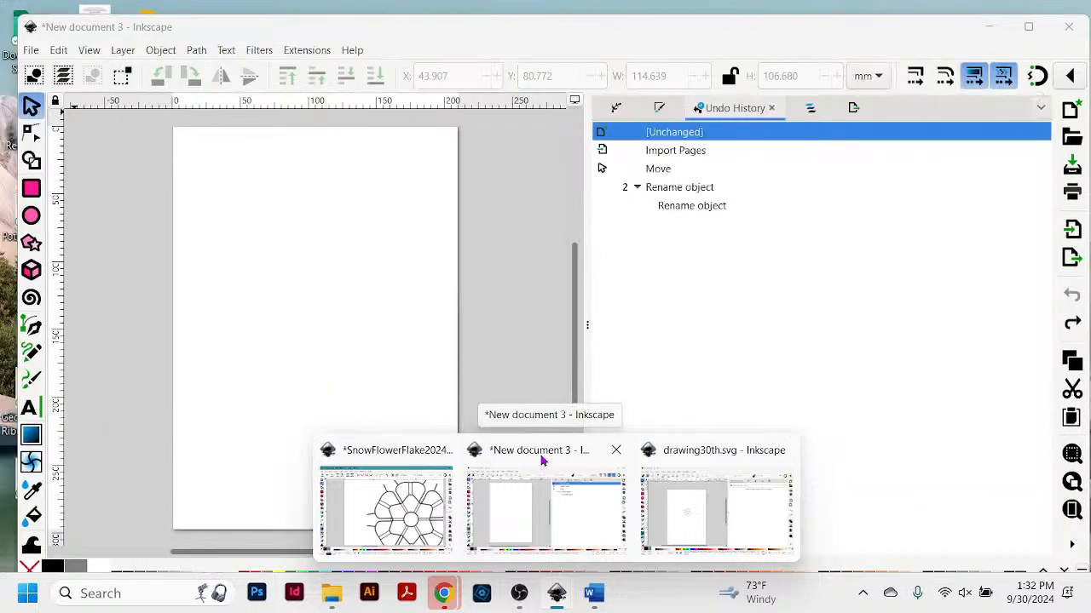
{"action": "mouse_move", "coordinate": [683, 459]}
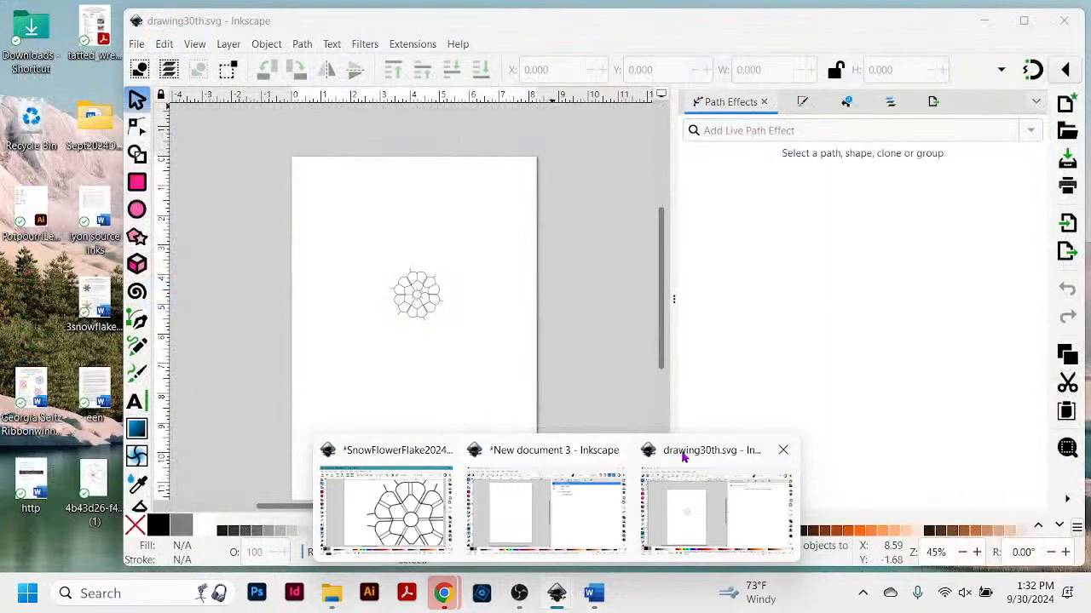
{"action": "left_click", "coordinate": [683, 458]}
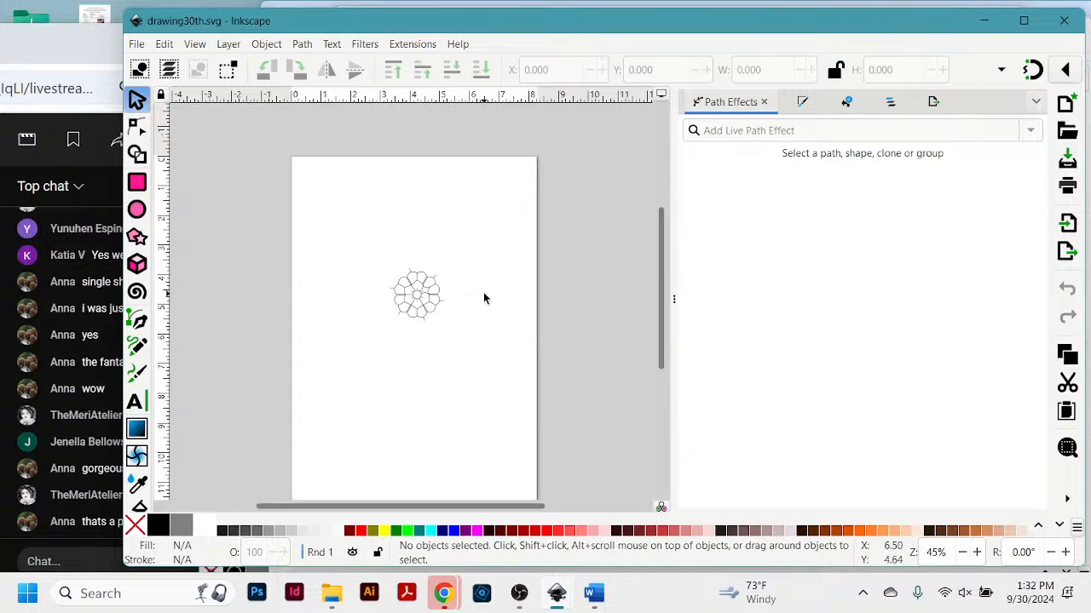
Move the drawing30th.svg window to uncover more of the chat and select the entire flower motif, including its centre circle.
{"action": "scroll", "coordinate": [485, 298], "scroll_direction": "up", "scroll_amount": 3}
{"action": "scroll", "coordinate": [485, 298], "scroll_direction": "down", "scroll_amount": 3}
{"action": "key", "text": "super"}
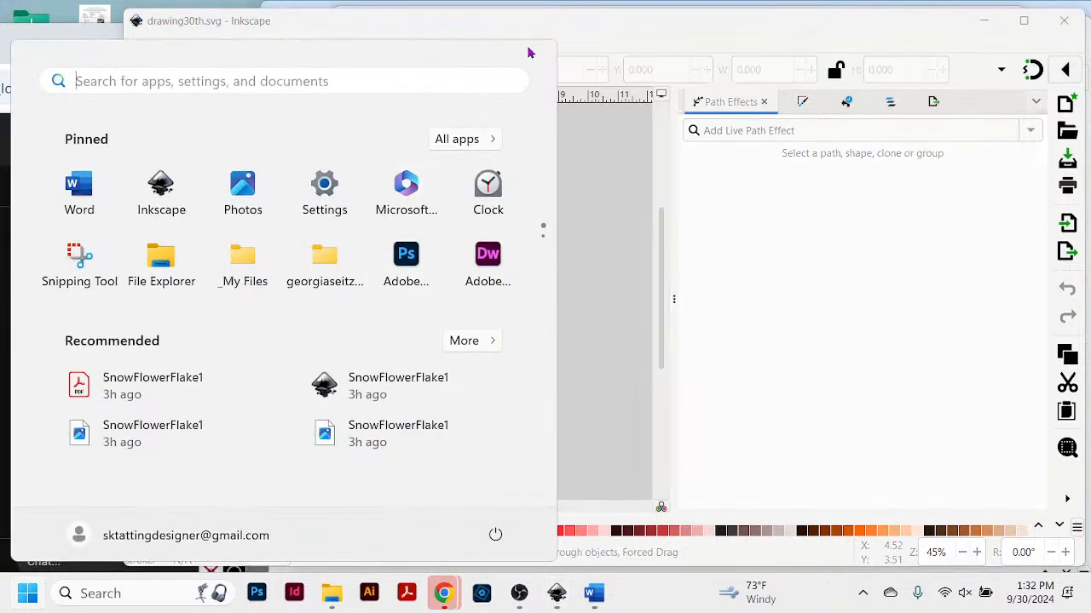
{"action": "left_click", "coordinate": [636, 34]}
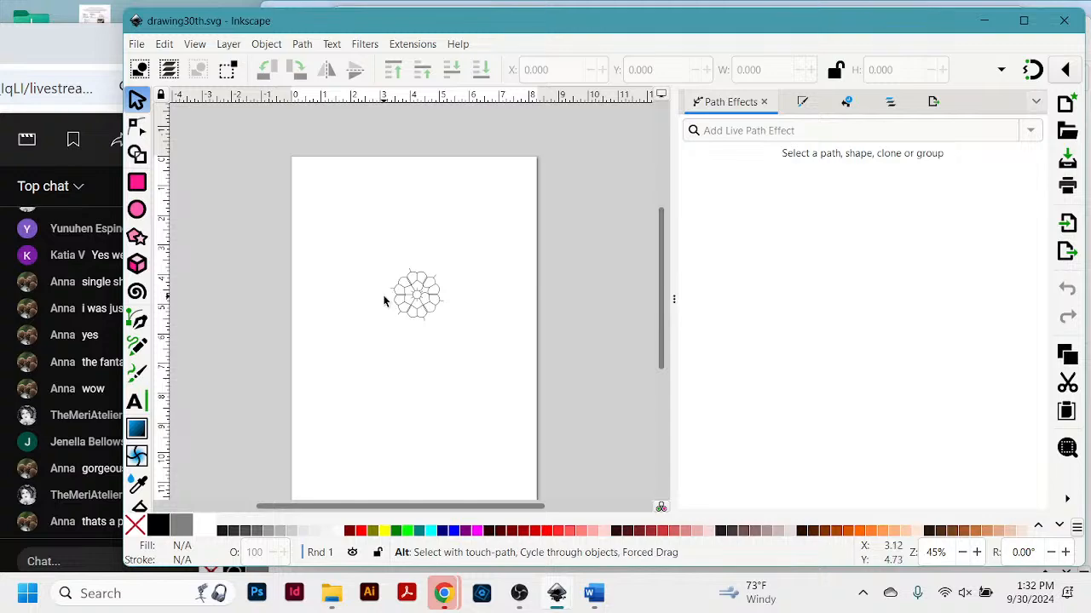
{"action": "key", "text": "z"}
{"action": "left_click_drag", "start_coordinate": [380, 256], "coordinate": [453, 330]}
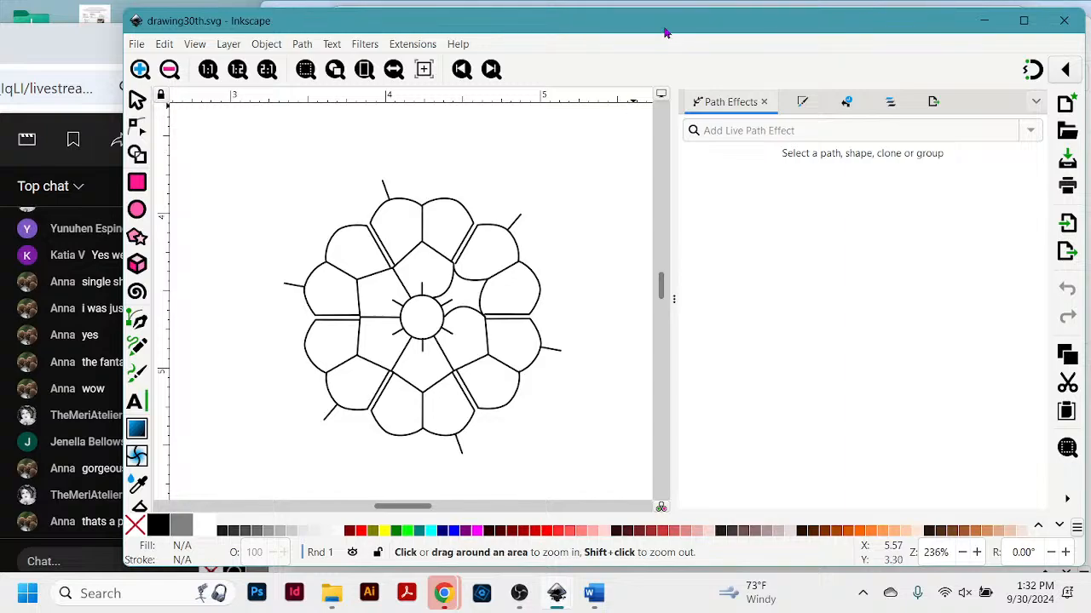
{"action": "left_click_drag", "start_coordinate": [663, 27], "coordinate": [703, 29]}
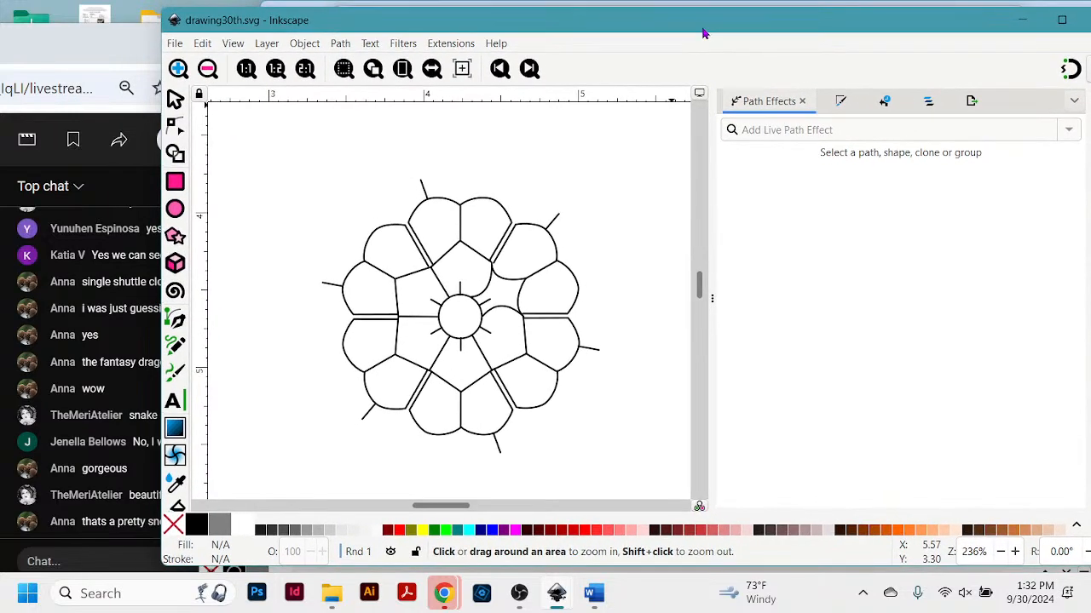
{"action": "left_click", "coordinate": [176, 100]}
{"action": "left_click_drag", "start_coordinate": [283, 156], "coordinate": [644, 463]}
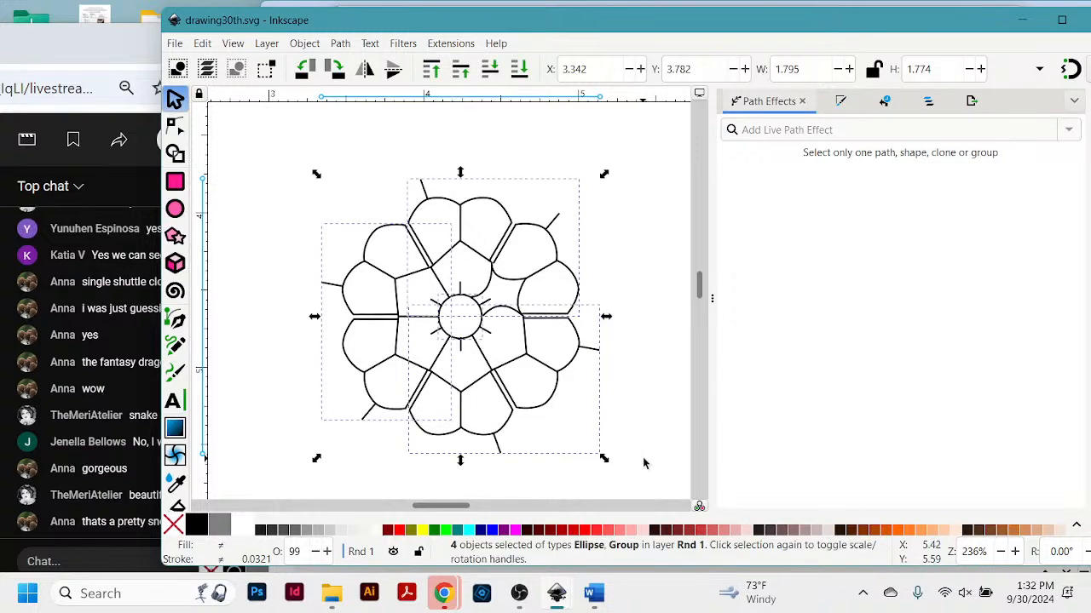
Copy the selected flower motif and switch back to the SnowFlowerFlake2024_Parts_1_2_3_4.svg document, shifting its window slightly over the chat.
{"action": "key", "text": "ctrl"}
{"action": "left_click", "coordinate": [1024, 25]}
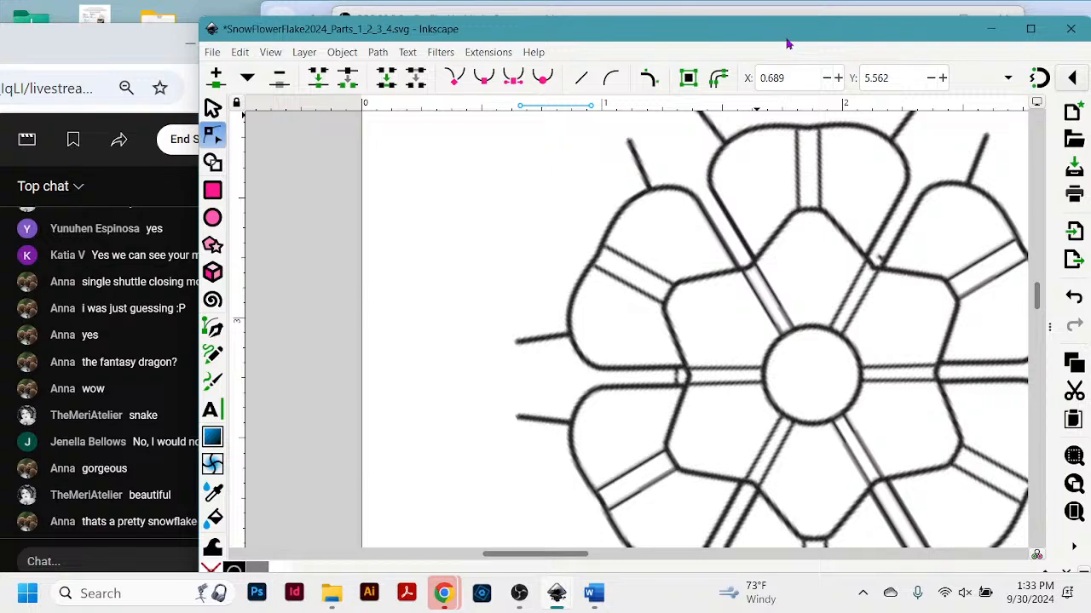
{"action": "left_click_drag", "start_coordinate": [788, 42], "coordinate": [760, 44]}
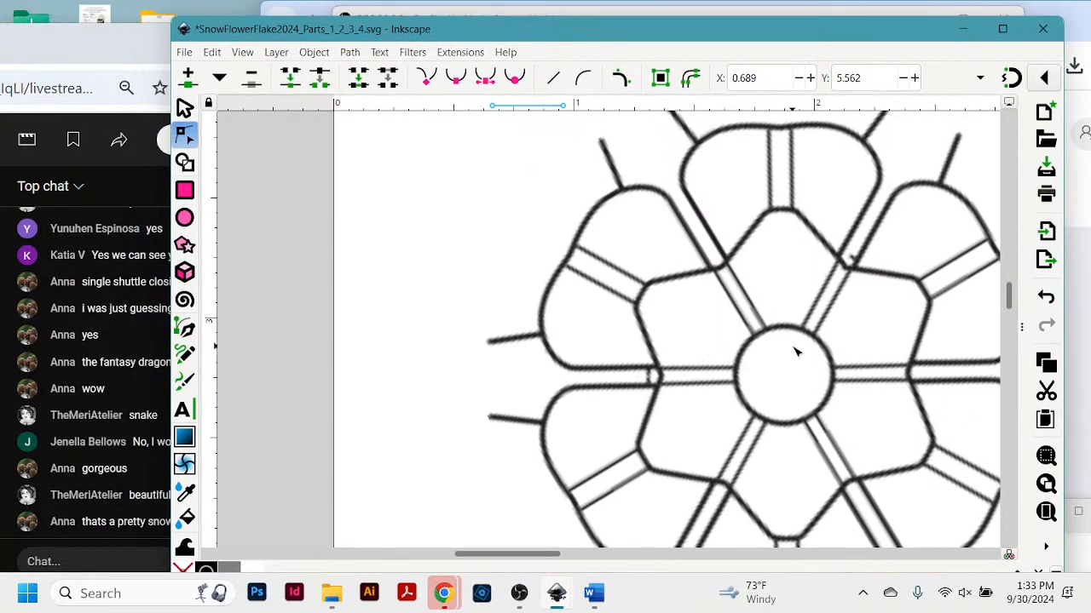
Paste the copied flower motif outside the page and place it to the upper left of the loose shapes, about X -5.34, Y -0.04.
{"action": "scroll", "coordinate": [796, 351], "scroll_direction": "down", "scroll_amount": 5}
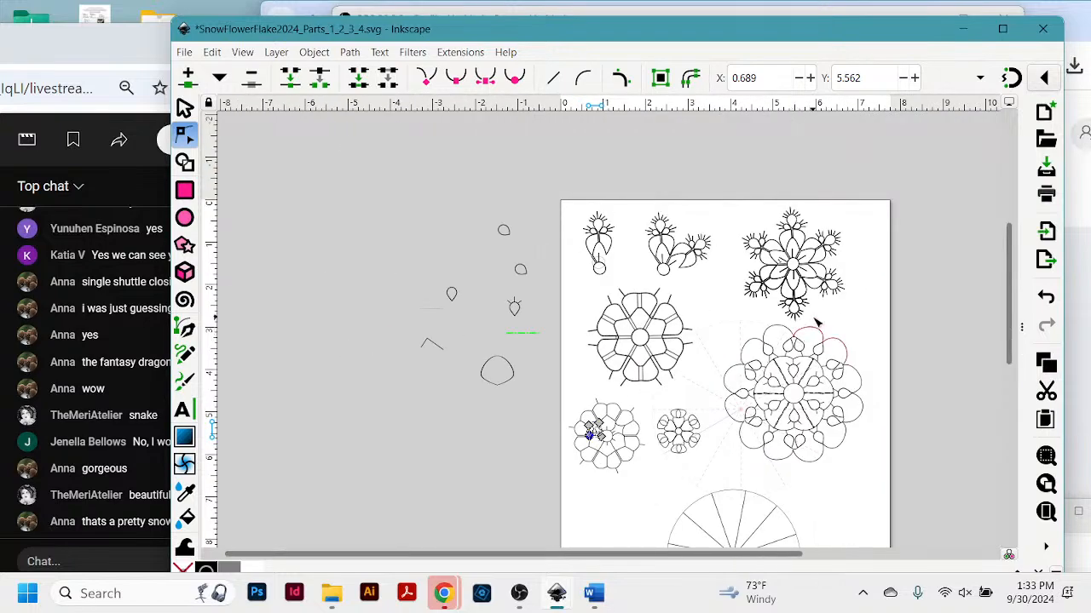
{"action": "key", "text": "minus"}
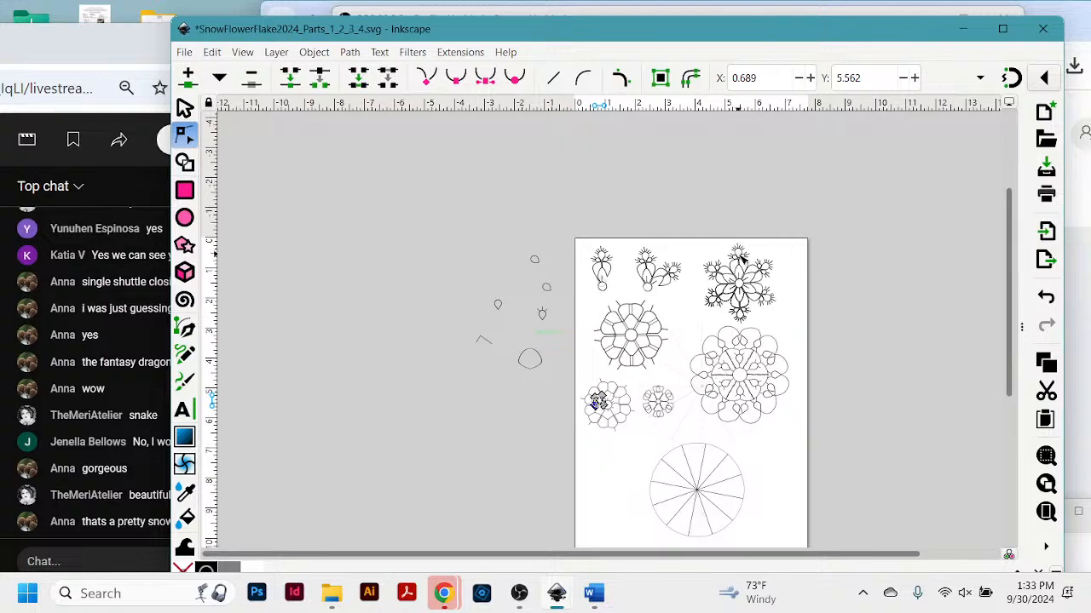
{"action": "scroll", "coordinate": [742, 262], "scroll_direction": "up", "scroll_amount": 1}
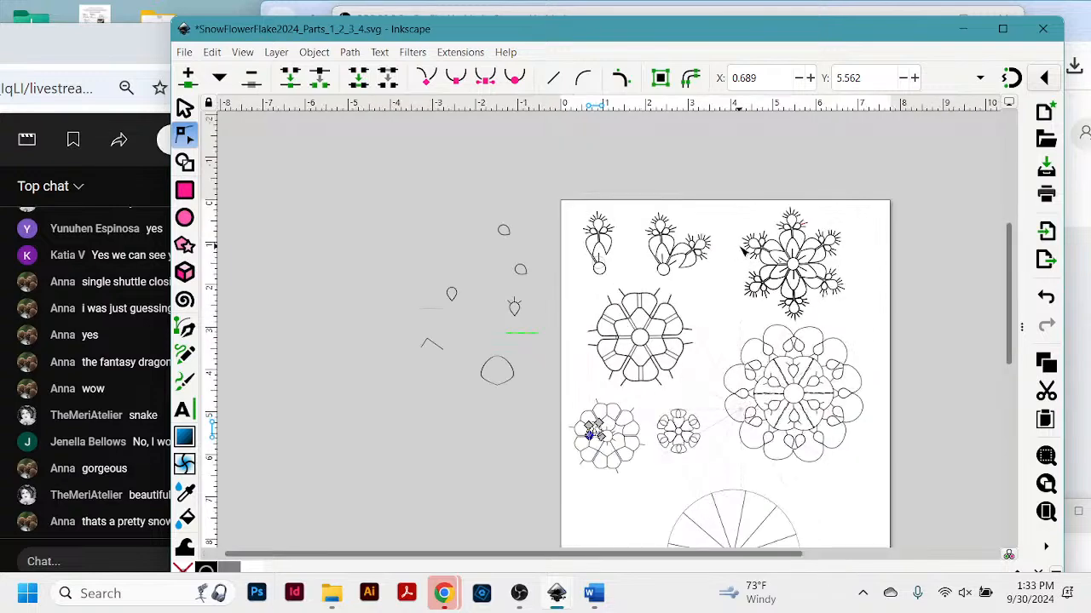
{"action": "key", "text": "Escape"}
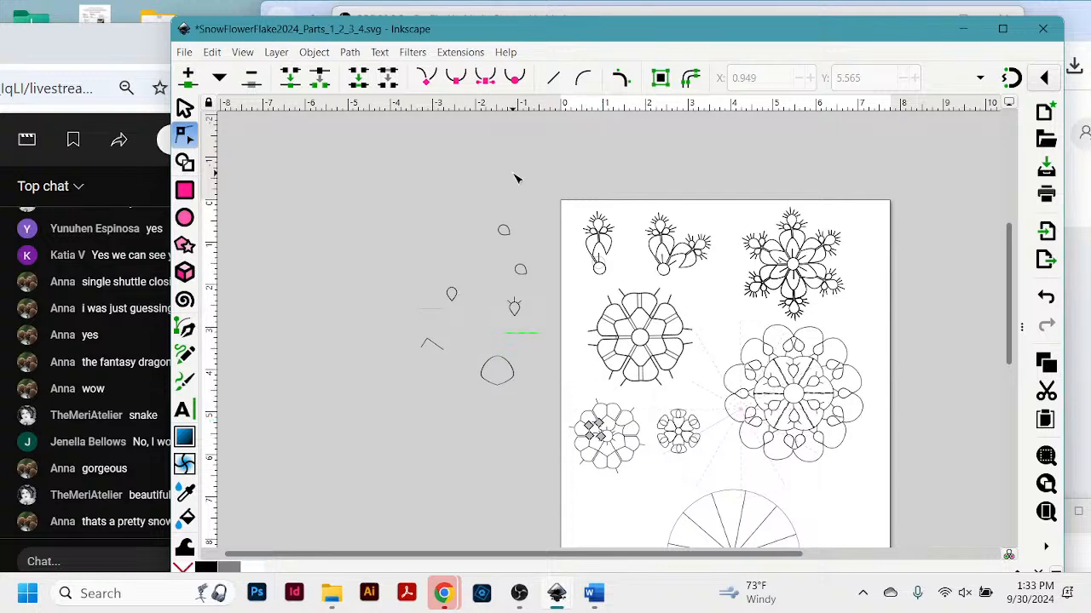
{"action": "key", "text": "Escape"}
{"action": "key", "text": "s"}
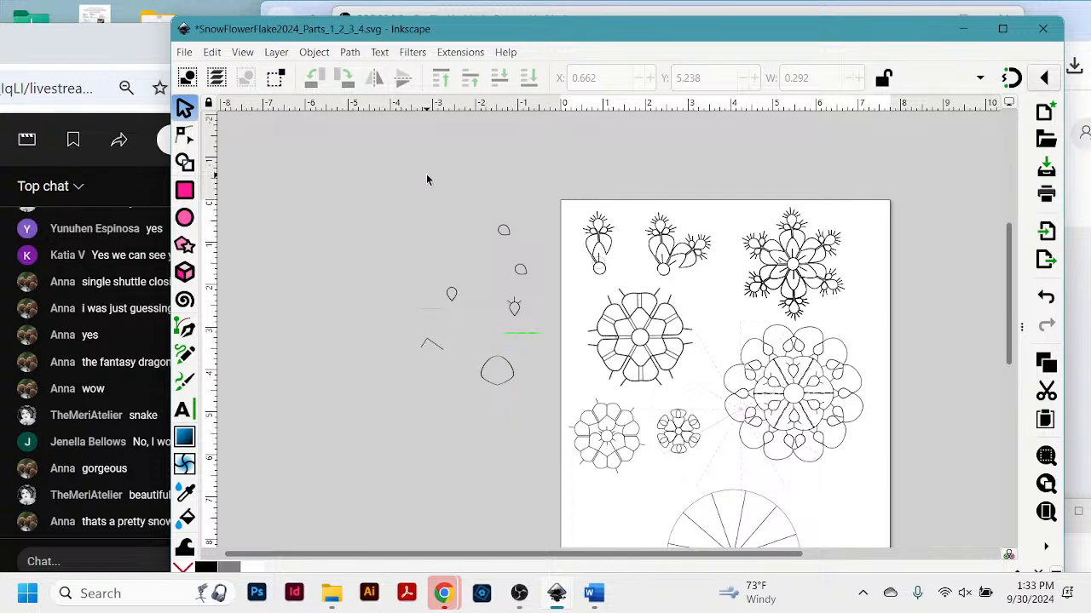
{"action": "key", "text": "ctrl+v"}
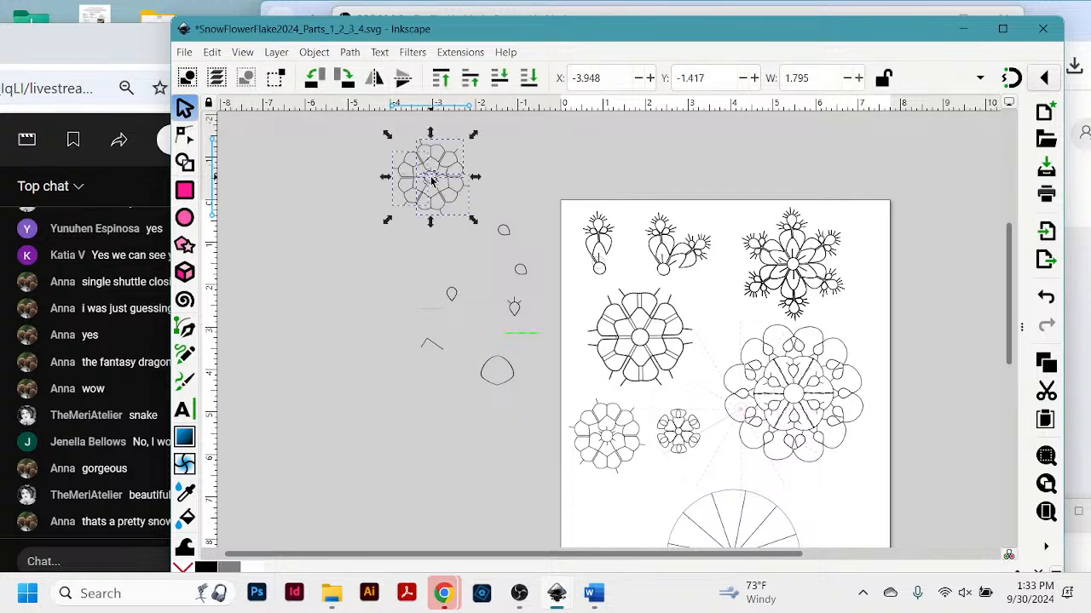
{"action": "left_click_drag", "start_coordinate": [432, 180], "coordinate": [377, 239]}
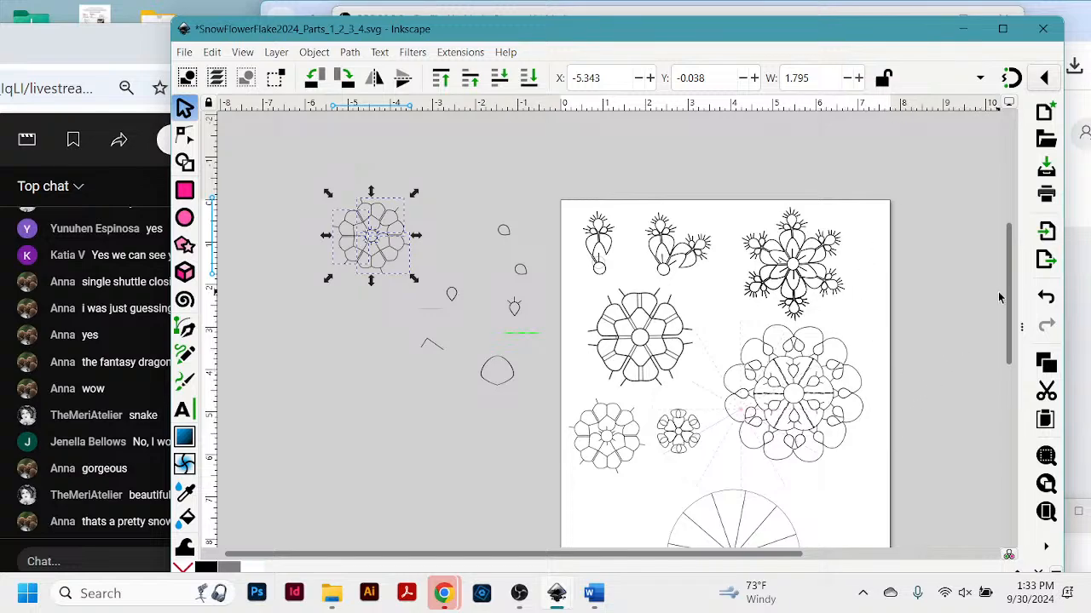
Select the large twelve-petal motif and move the document window to uncover the livestream chat.
{"action": "left_click_drag", "start_coordinate": [1009, 316], "coordinate": [1009, 346]}
{"action": "key", "text": "z"}
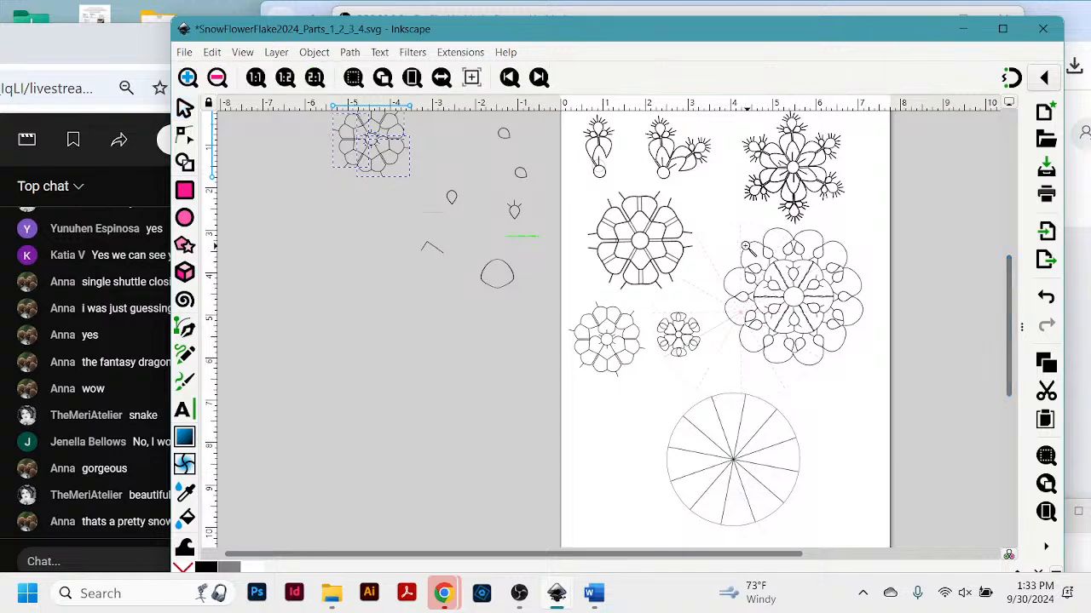
{"action": "left_click_drag", "start_coordinate": [704, 215], "coordinate": [873, 373]}
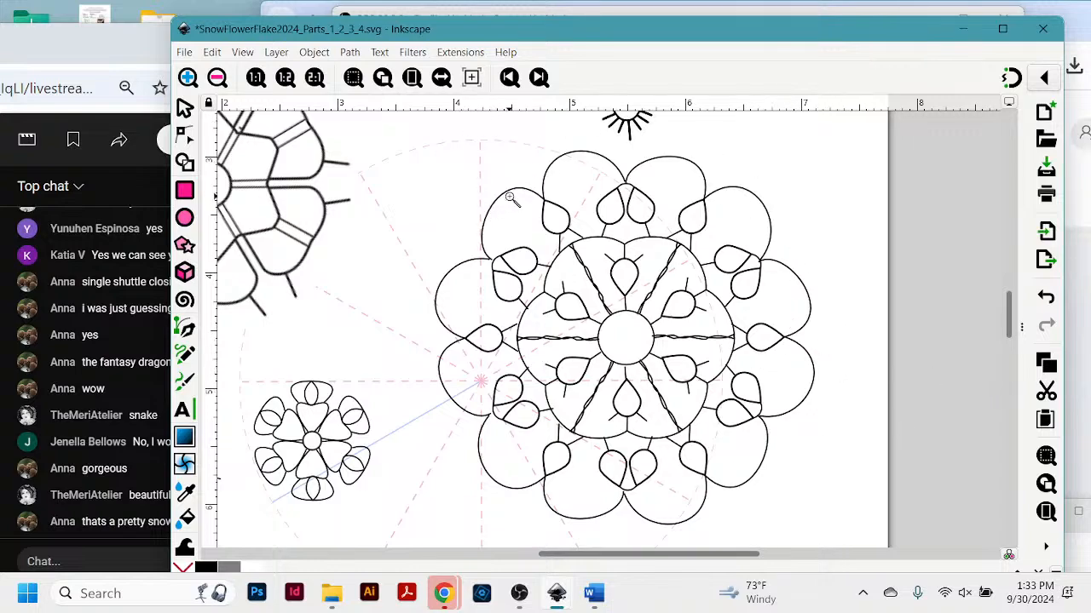
{"action": "left_click", "coordinate": [185, 108]}
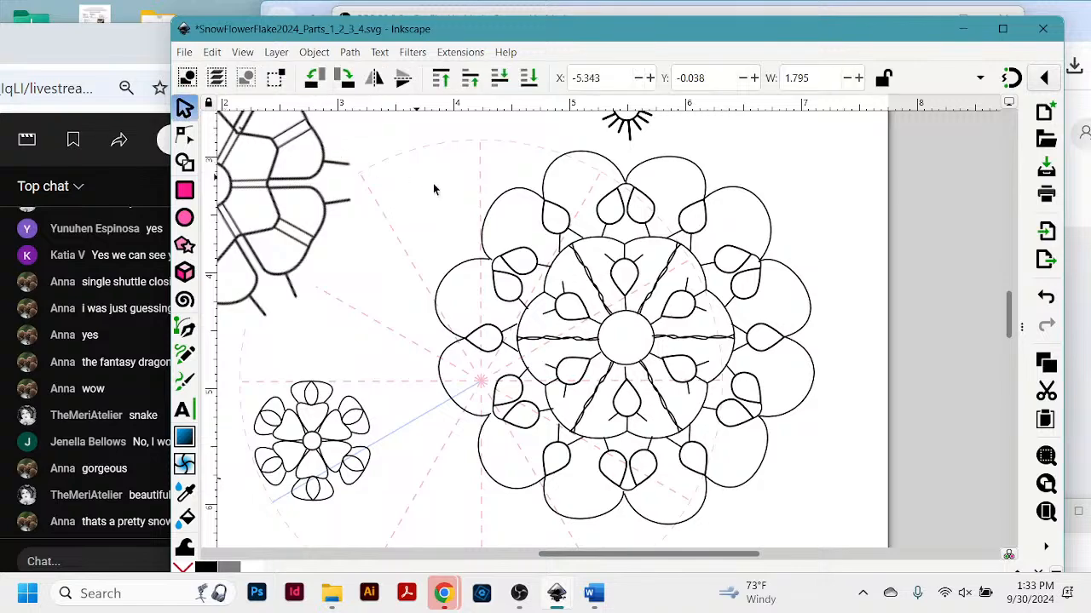
{"action": "left_click", "coordinate": [493, 218]}
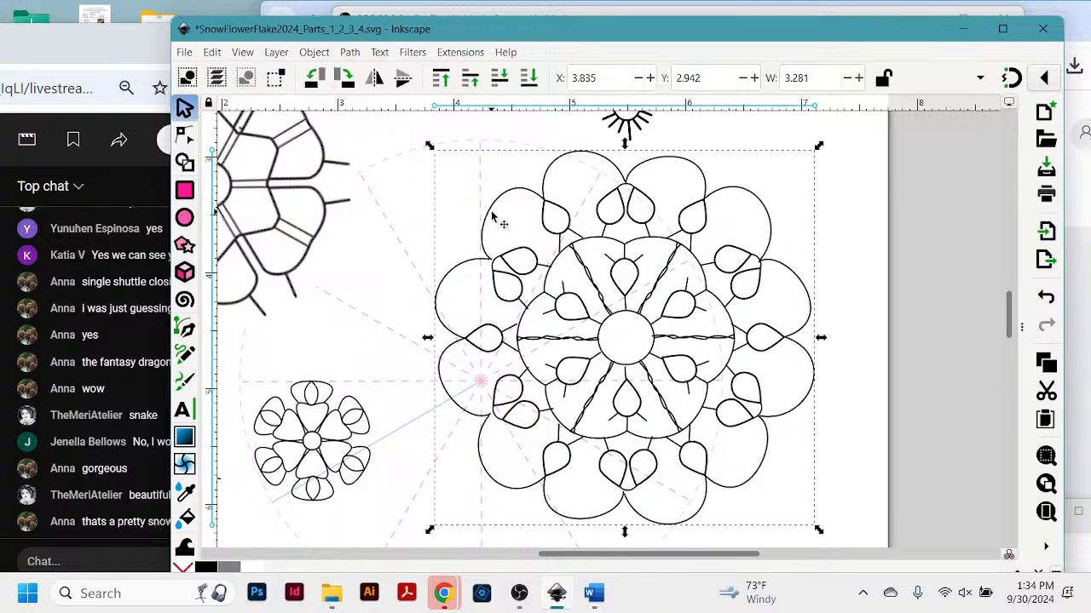
{"action": "left_click_drag", "start_coordinate": [745, 43], "coordinate": [836, 49]}
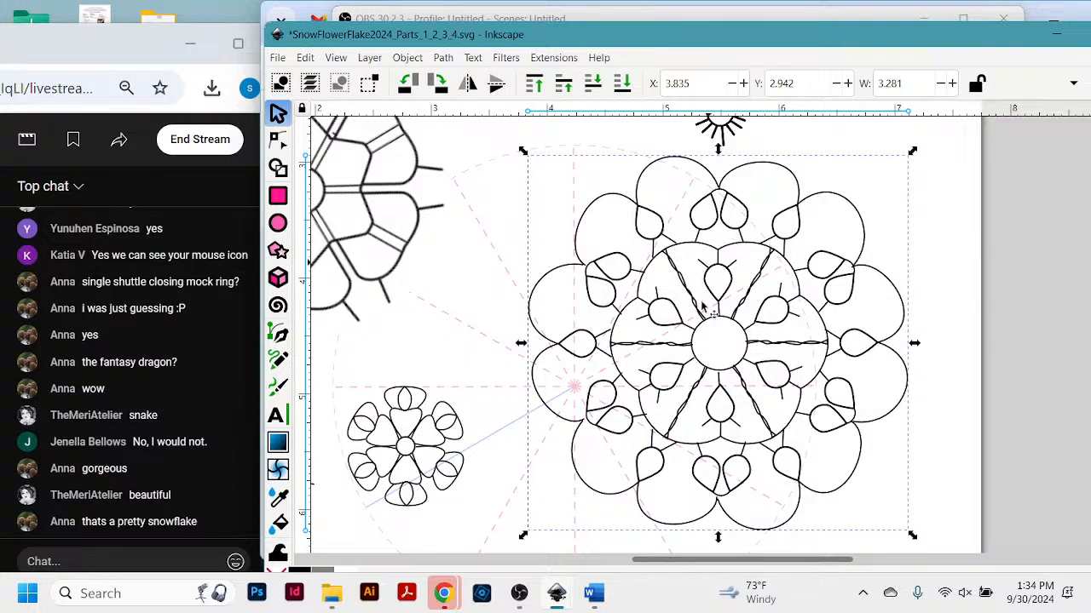
Review the diagrams from the page's top to its lower half, and move the spoked circle to about X 2.77, Y 7.34.
{"action": "scroll", "coordinate": [542, 384], "scroll_direction": "up", "scroll_amount": 5}
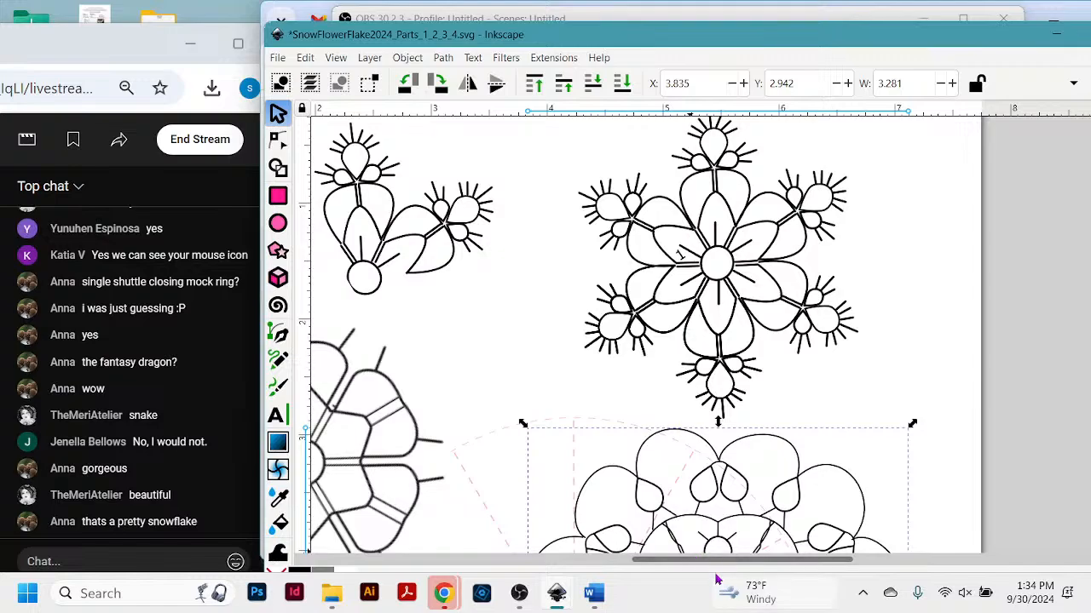
{"action": "left_click_drag", "start_coordinate": [716, 563], "coordinate": [652, 573]}
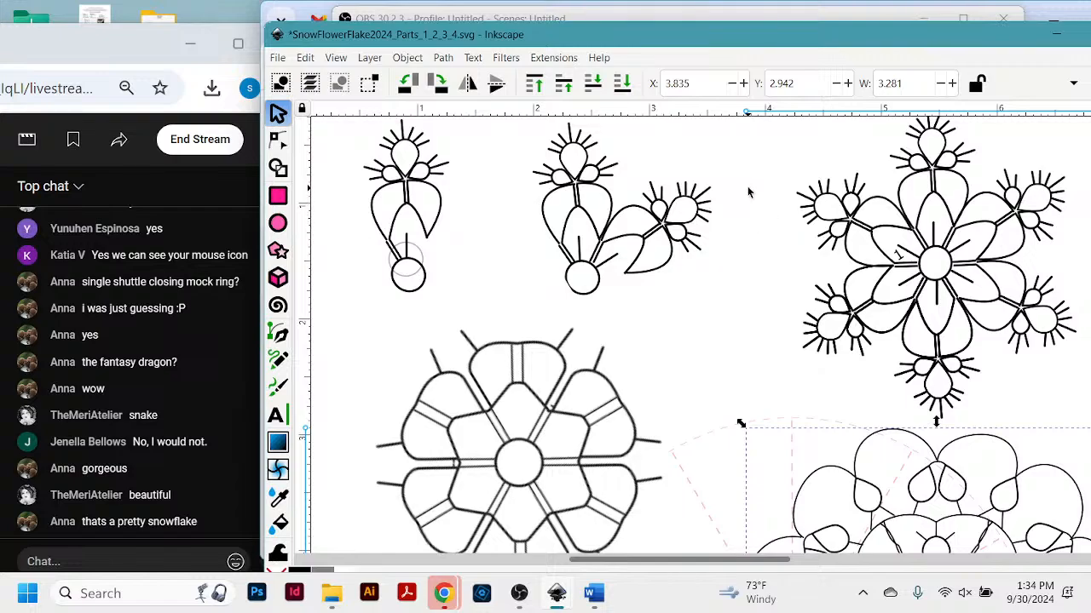
{"action": "left_click_drag", "start_coordinate": [773, 40], "coordinate": [743, 32]}
{"action": "scroll", "coordinate": [792, 226], "scroll_direction": "down", "scroll_amount": 12}
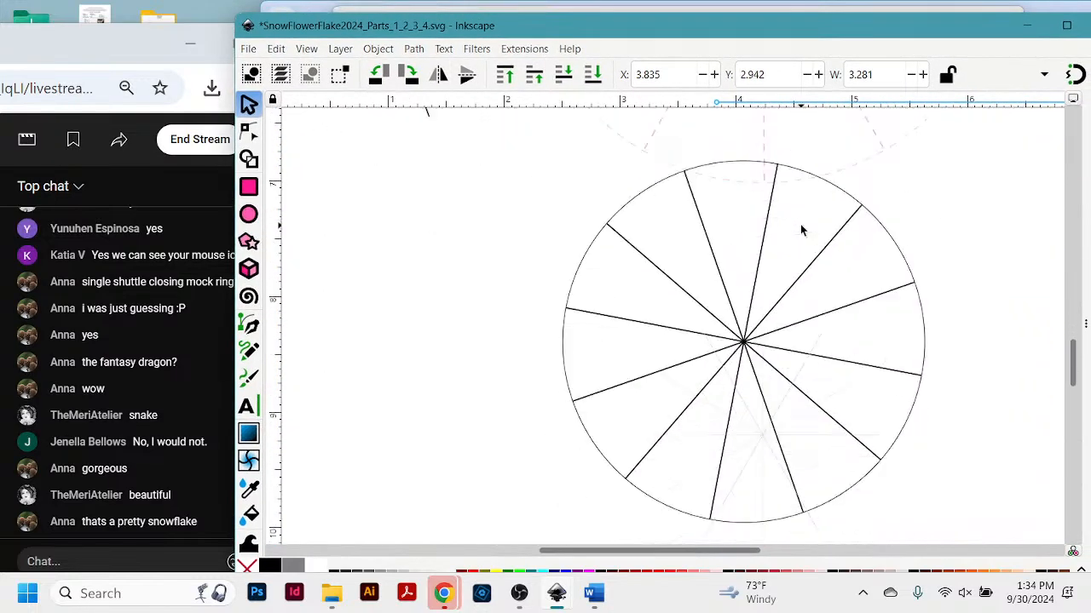
{"action": "left_click_drag", "start_coordinate": [744, 289], "coordinate": [782, 364]}
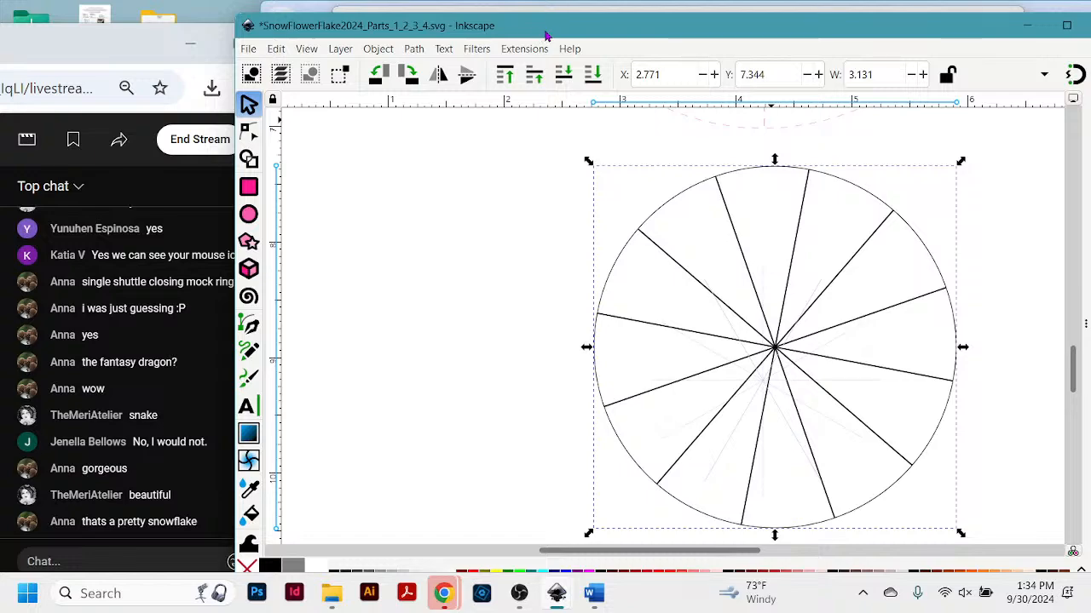
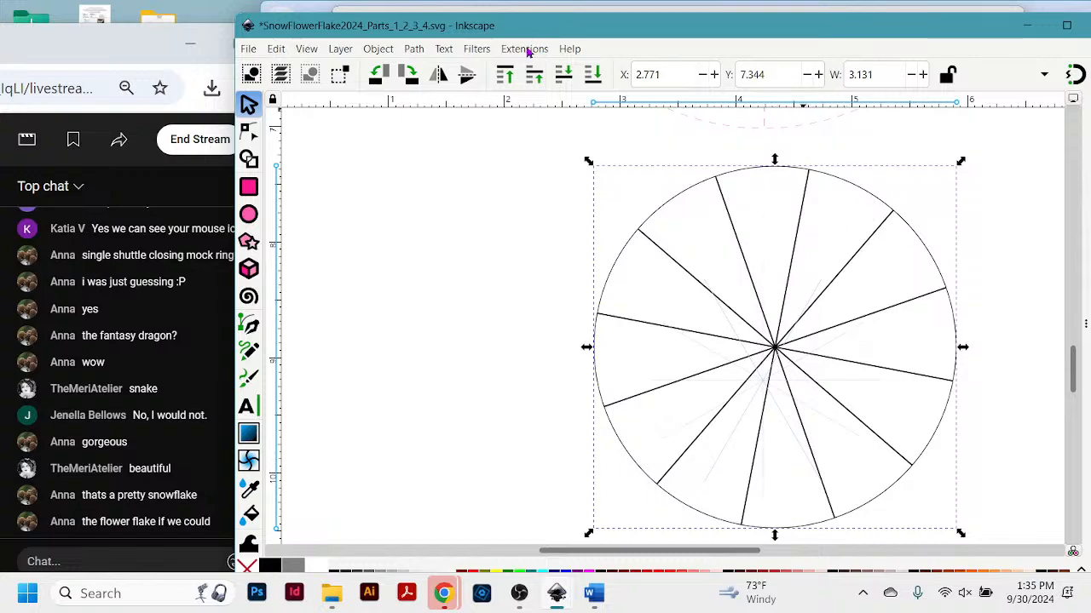
Show the angular division settings of the Polar Grid render extension, and close it without generating a grid.
{"action": "left_click", "coordinate": [528, 52]}
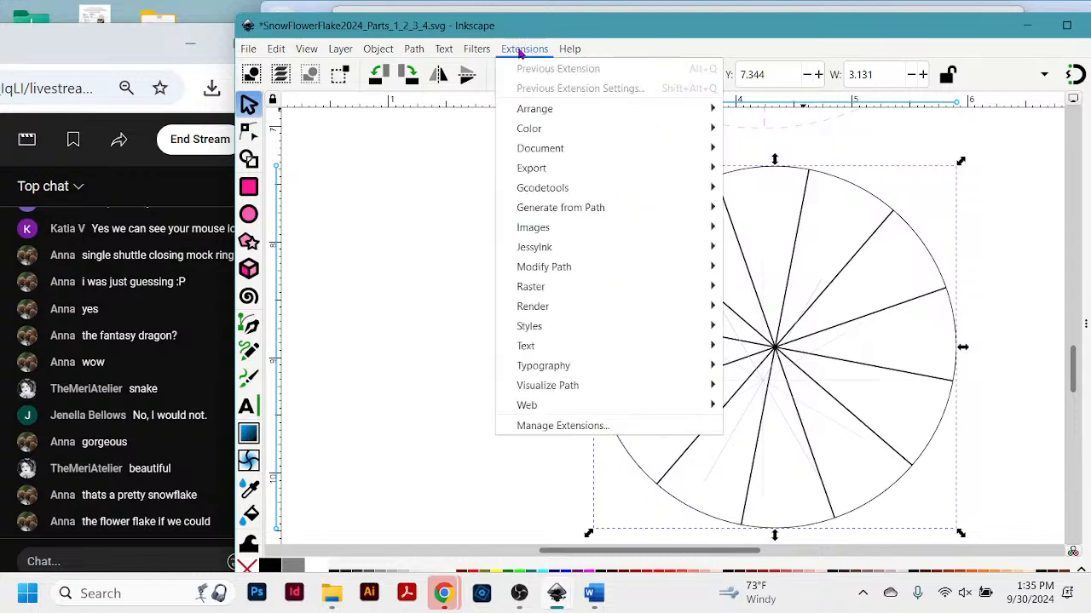
{"action": "mouse_move", "coordinate": [545, 309]}
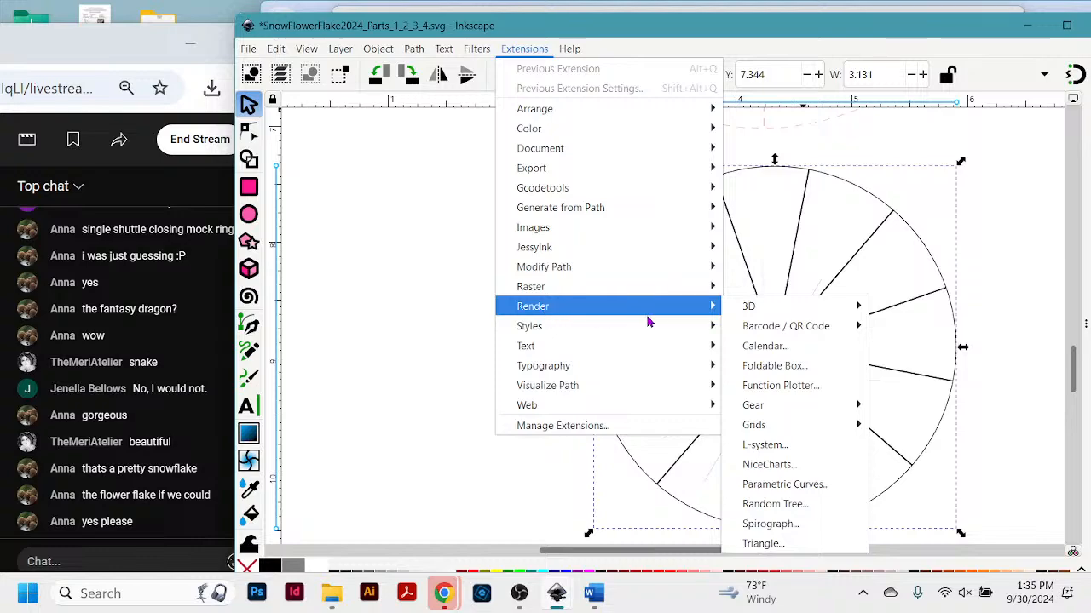
{"action": "mouse_move", "coordinate": [755, 434]}
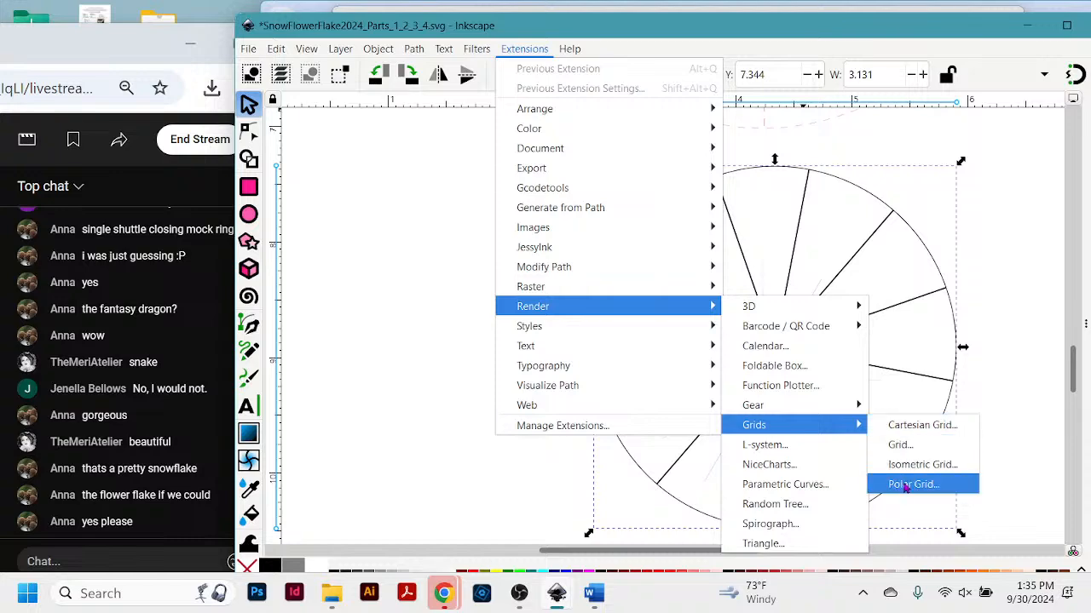
{"action": "left_click", "coordinate": [905, 486]}
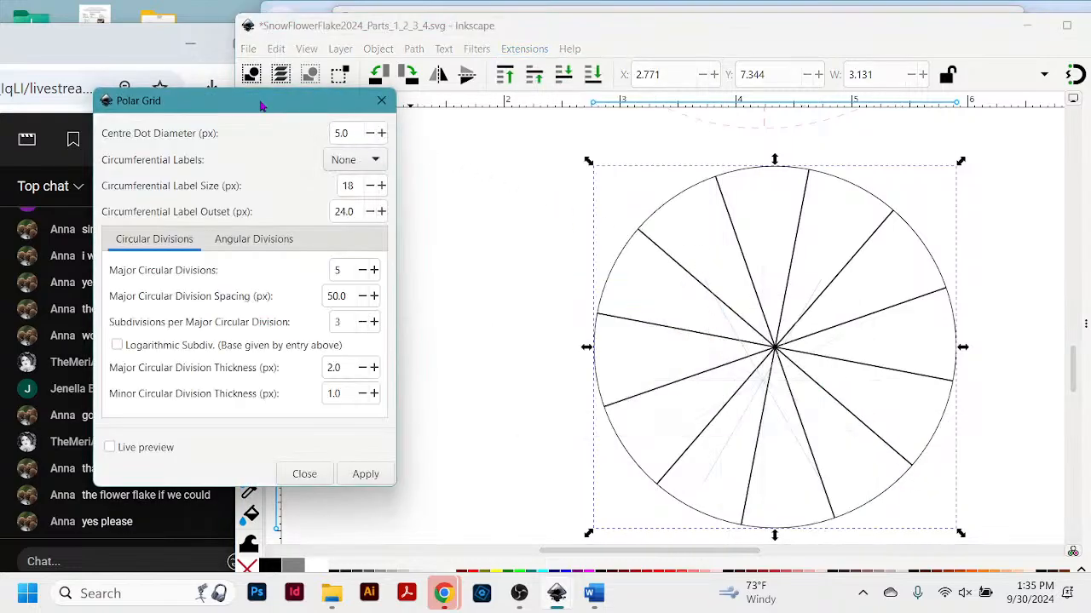
{"action": "left_click_drag", "start_coordinate": [262, 106], "coordinate": [650, 104]}
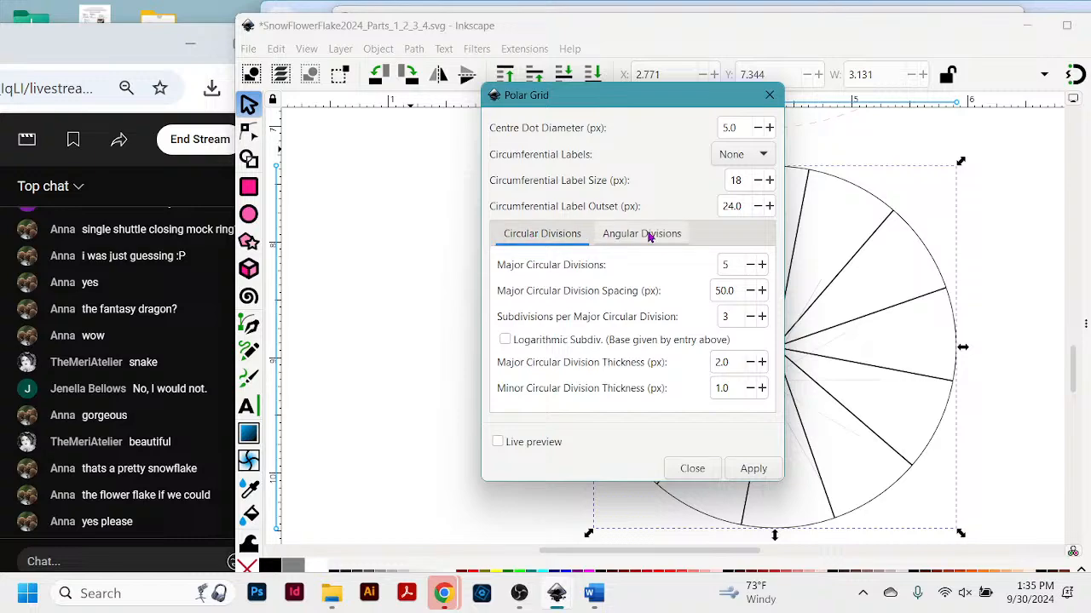
{"action": "left_click", "coordinate": [643, 238]}
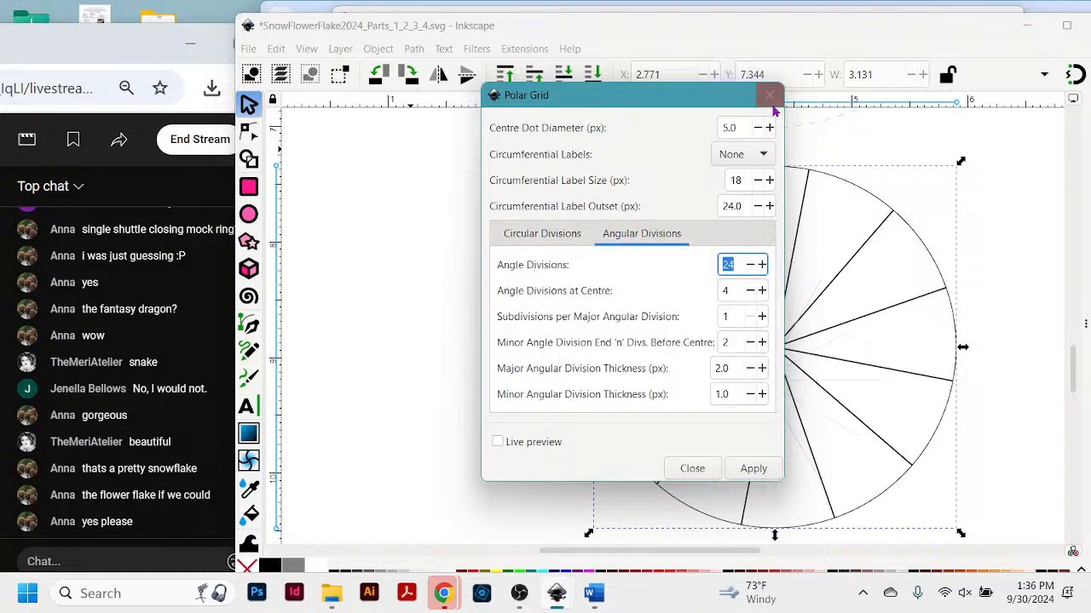
{"action": "left_click", "coordinate": [769, 95]}
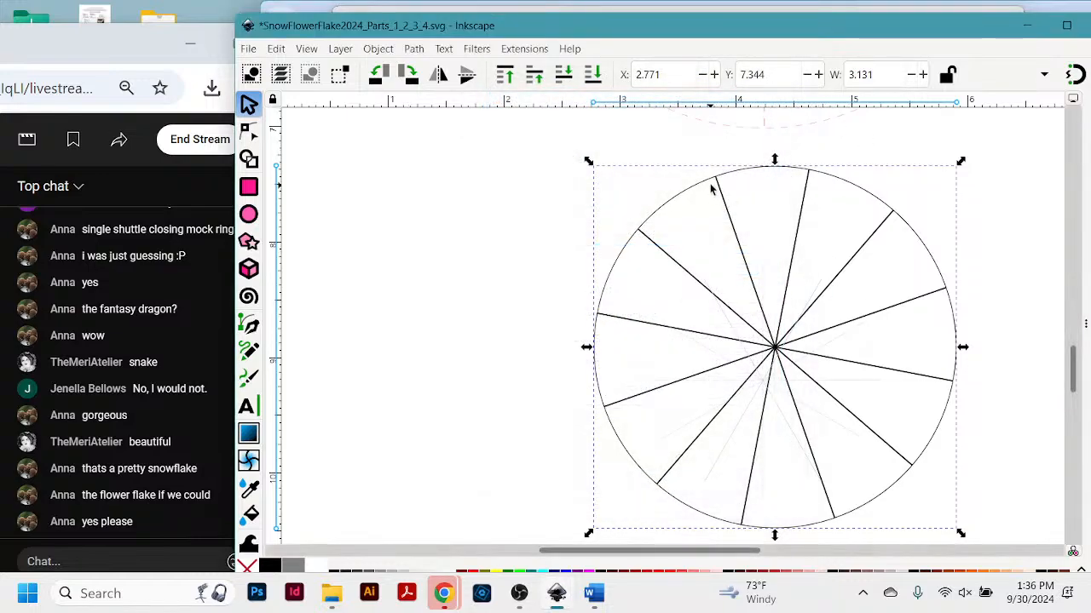
Move the spoked circle off the page to the empty area on its right, about X 8.72, Y 4.95.
{"action": "left_click", "coordinate": [766, 173]}
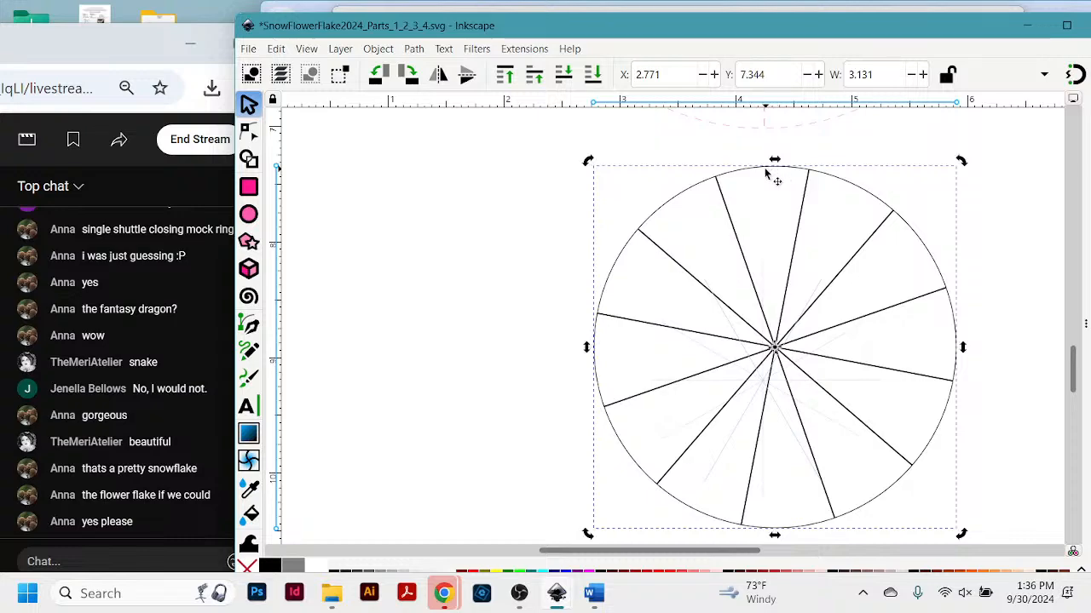
{"action": "scroll", "coordinate": [765, 174], "scroll_direction": "down", "scroll_amount": 3}
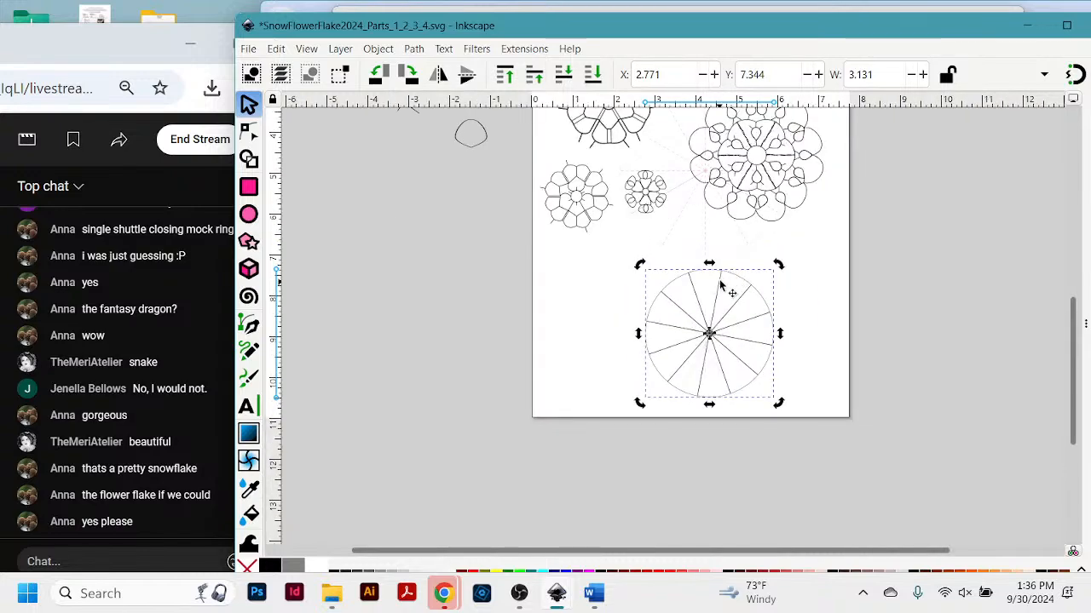
{"action": "left_click_drag", "start_coordinate": [682, 296], "coordinate": [929, 187]}
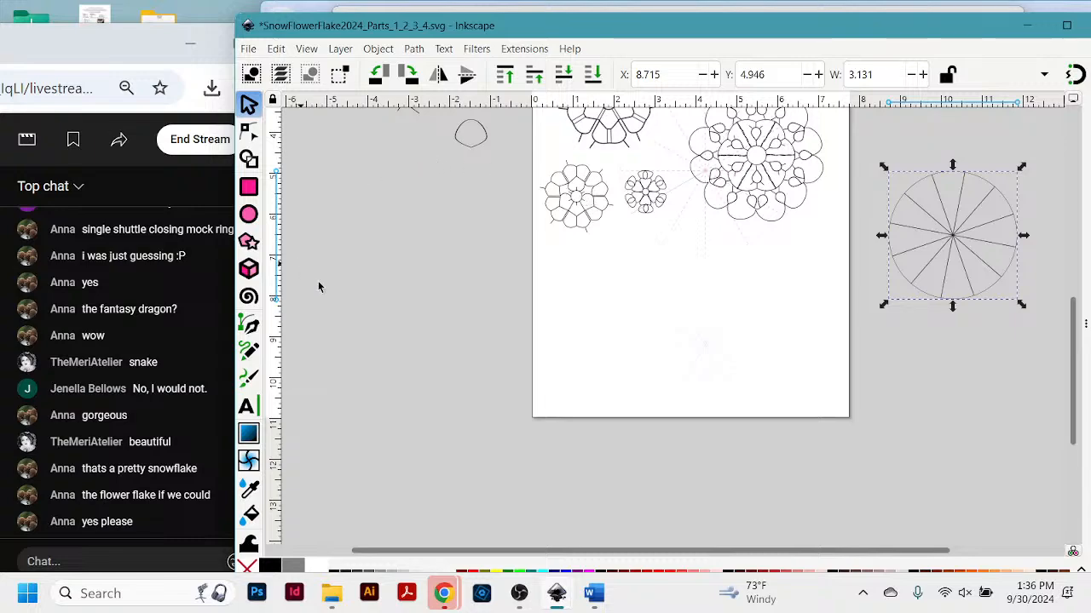
Examine the faint radial lines on the lower part of the page.
{"action": "key", "text": "z"}
{"action": "left_click_drag", "start_coordinate": [593, 184], "coordinate": [785, 399]}
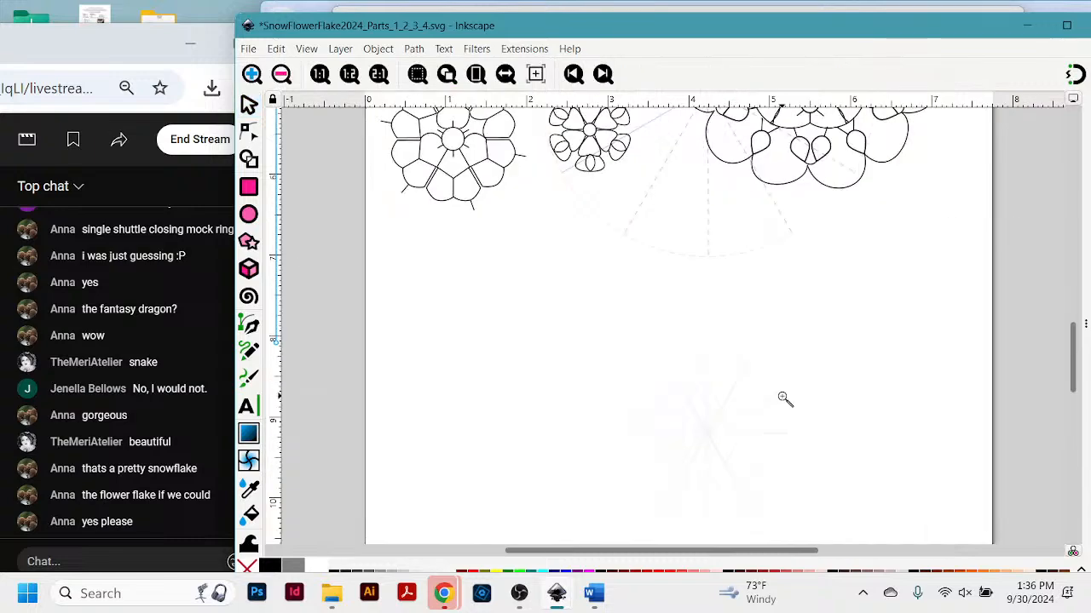
{"action": "left_click", "coordinate": [696, 341]}
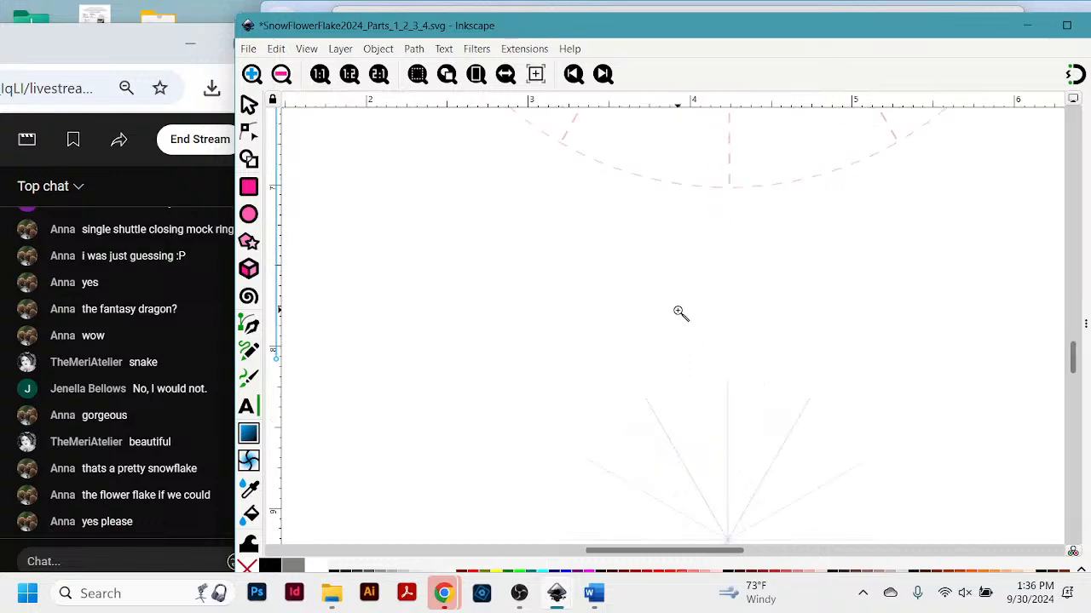
{"action": "scroll", "coordinate": [762, 303], "scroll_direction": "down", "scroll_amount": 5}
{"action": "scroll", "coordinate": [762, 303], "scroll_direction": "up", "scroll_amount": 5}
{"action": "key", "text": "minus"}
{"action": "key", "text": "minus"}
{"action": "key", "text": "minus"}
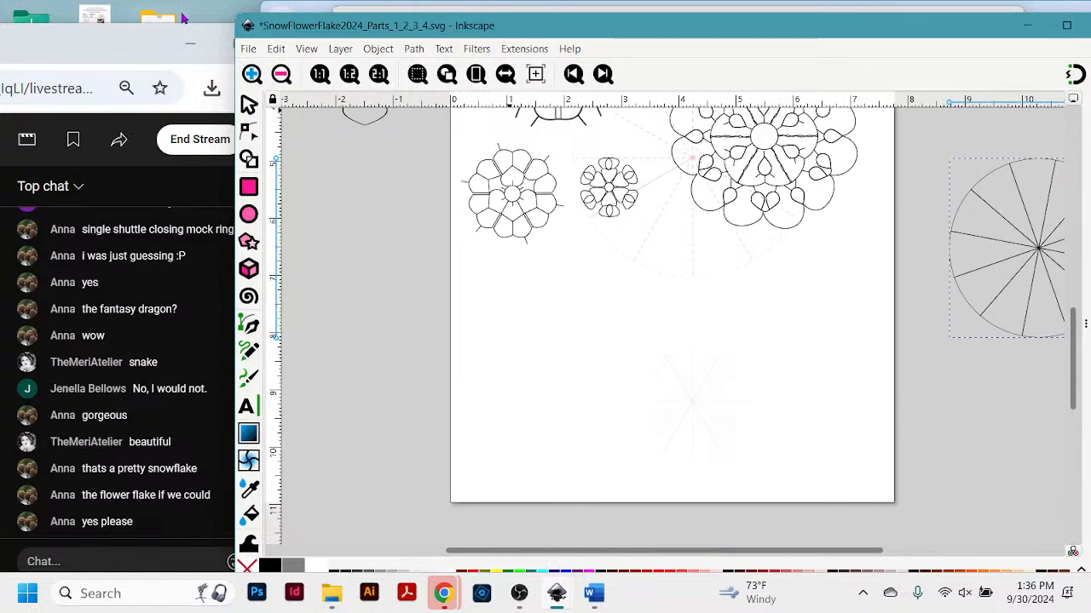
Try to select the faint radial lines on the lower part of the page.
{"action": "left_click", "coordinate": [249, 104]}
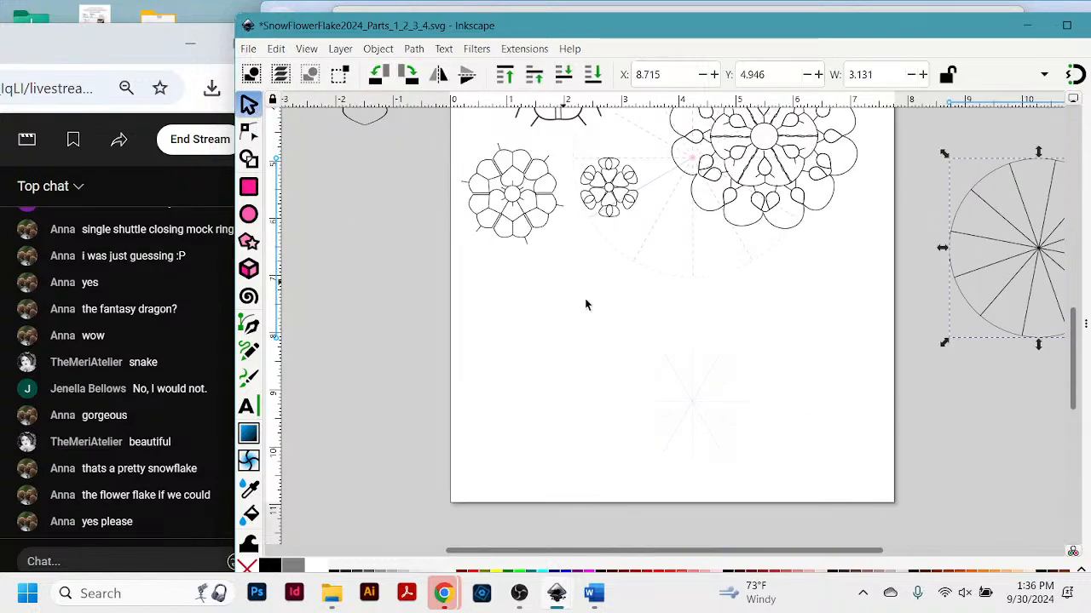
{"action": "left_click", "coordinate": [665, 308]}
{"action": "left_click_drag", "start_coordinate": [557, 246], "coordinate": [820, 441]}
Move the document window to reveal its full width, and display the list of layers and objects.
{"action": "left_click_drag", "start_coordinate": [881, 34], "coordinate": [801, 22]}
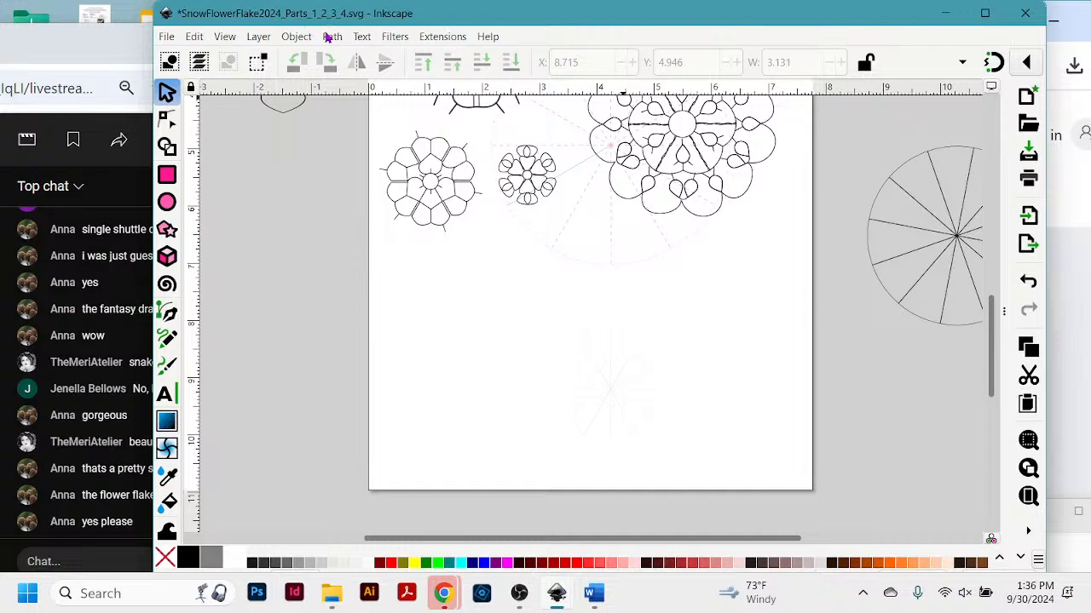
{"action": "left_click", "coordinate": [258, 37]}
{"action": "left_click", "coordinate": [290, 54]}
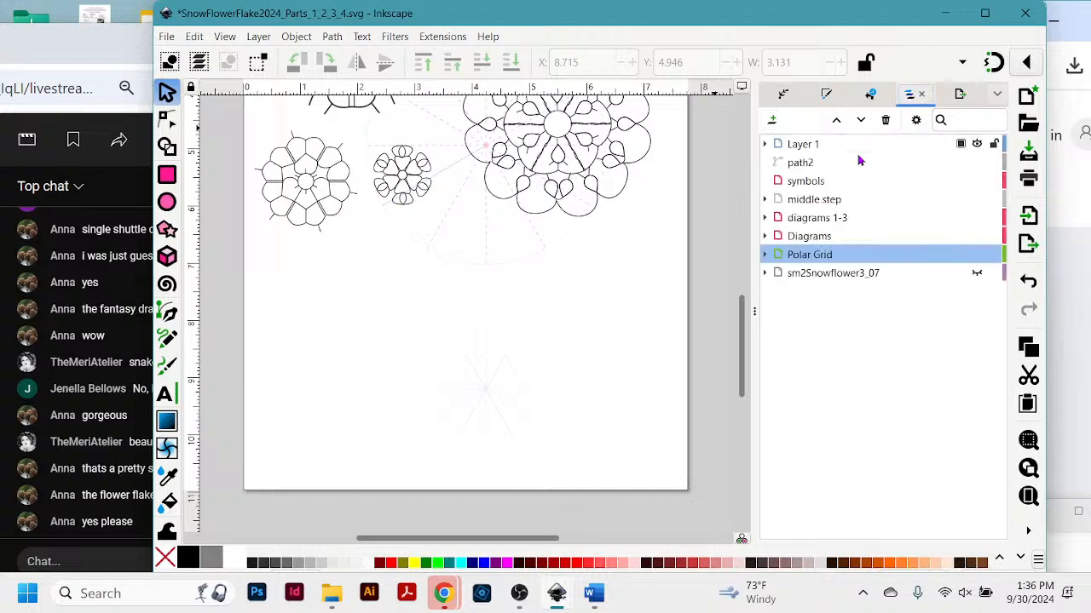
Inspect the contents and opacity settings of the Polar Grid layer and check its grids on the page.
{"action": "left_click", "coordinate": [765, 255]}
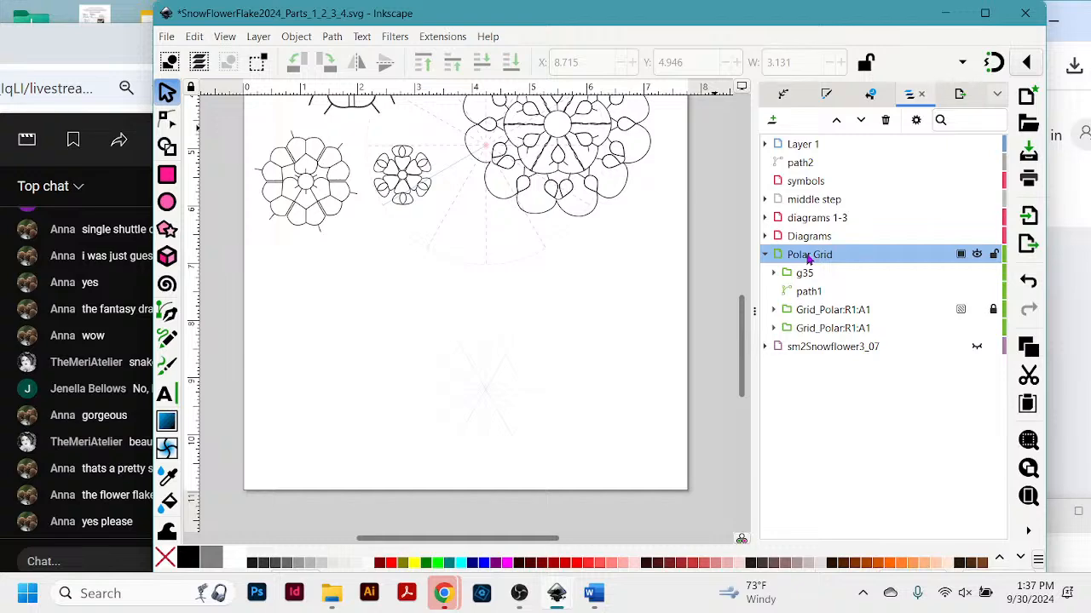
{"action": "left_click", "coordinate": [905, 260]}
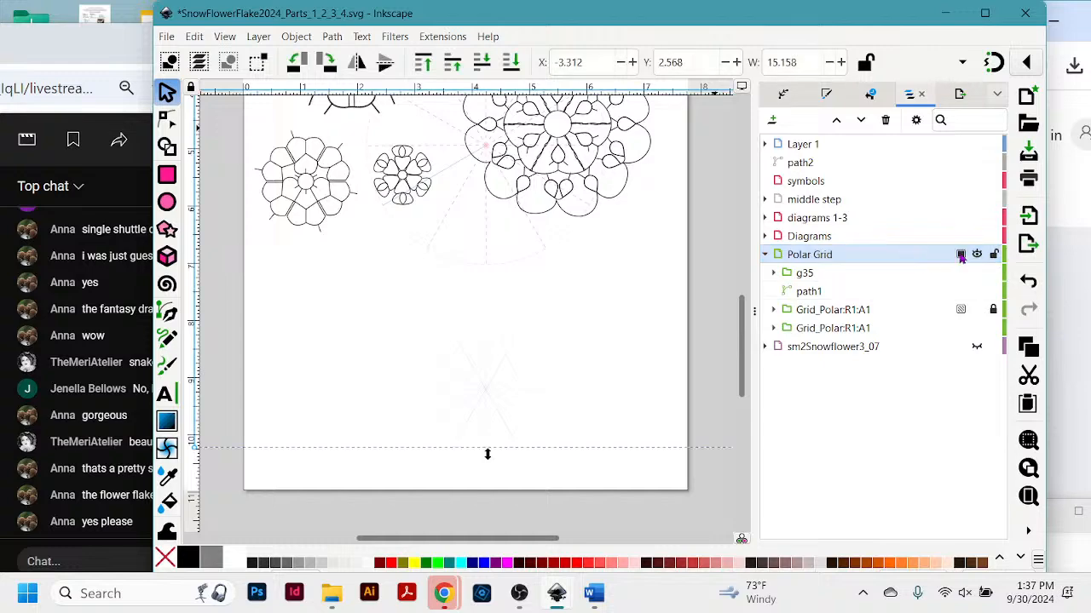
{"action": "left_click", "coordinate": [960, 255]}
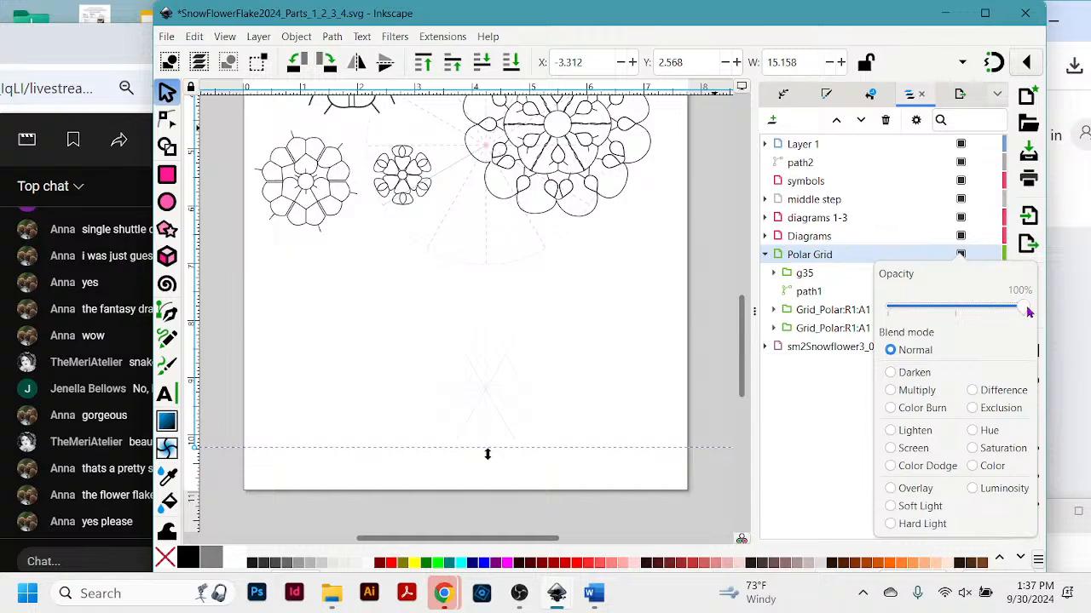
{"action": "left_click", "coordinate": [509, 281]}
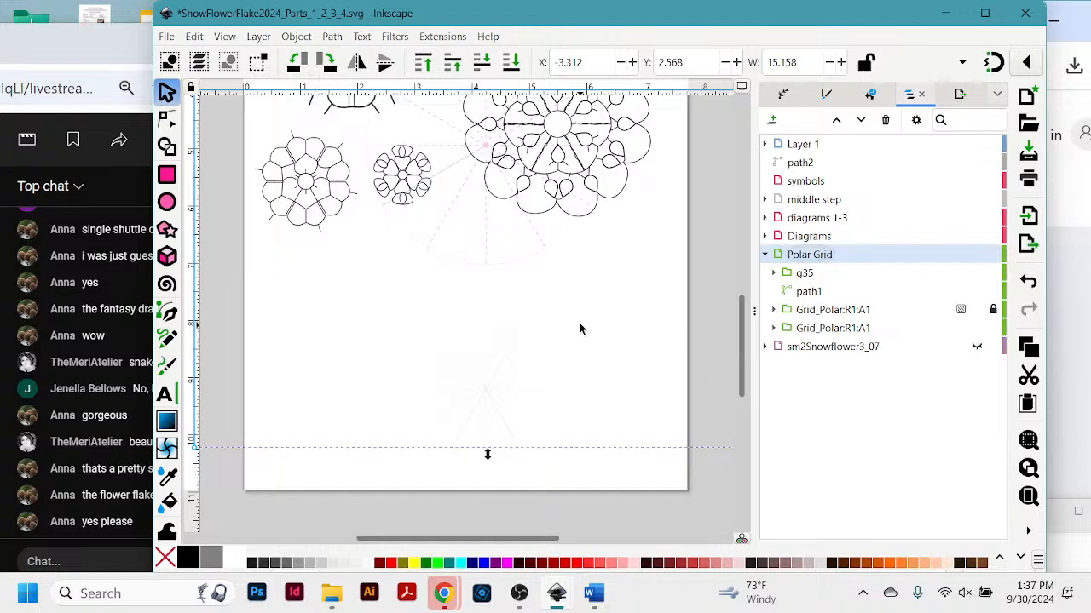
{"action": "key", "text": "Left"}
{"action": "scroll", "coordinate": [693, 272], "scroll_direction": "down", "scroll_amount": 5}
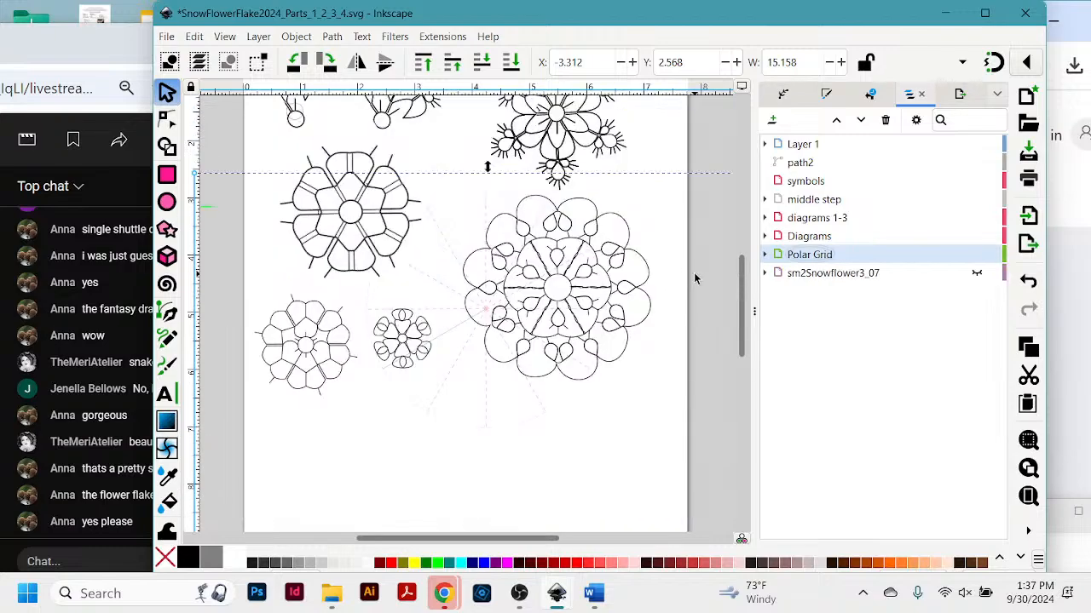
{"action": "scroll", "coordinate": [693, 272], "scroll_direction": "up", "scroll_amount": 5}
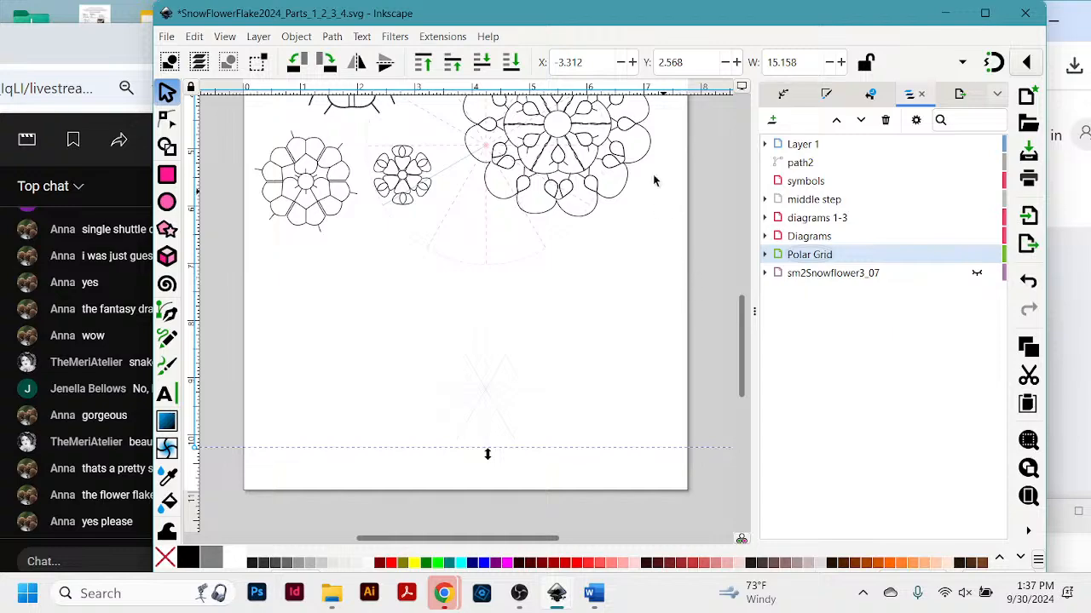
{"action": "scroll", "coordinate": [632, 204], "scroll_direction": "up", "scroll_amount": 2}
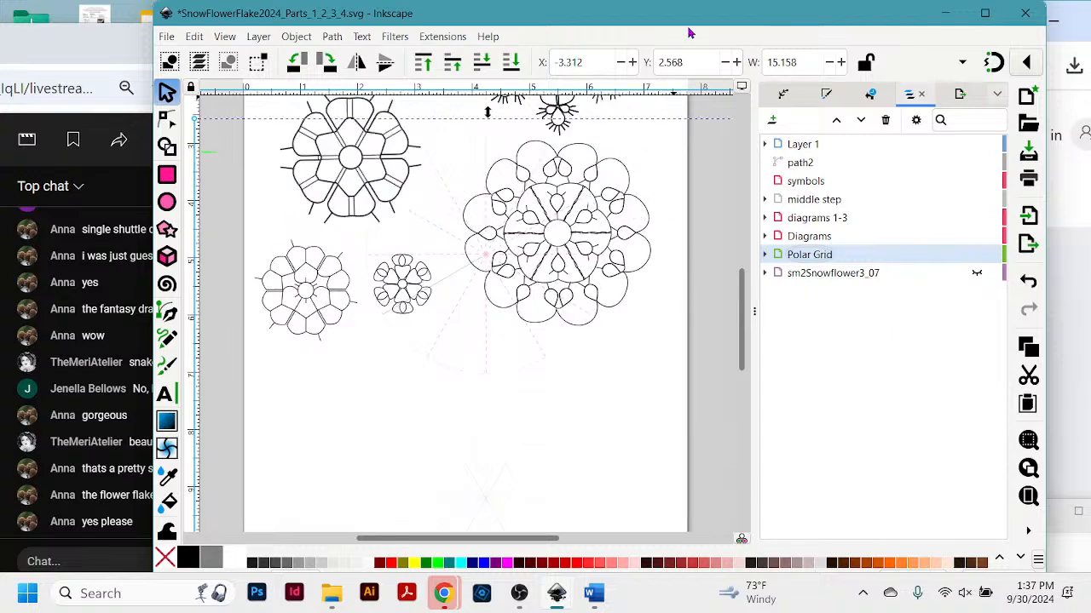
{"action": "left_click_drag", "start_coordinate": [618, 19], "coordinate": [640, 20]}
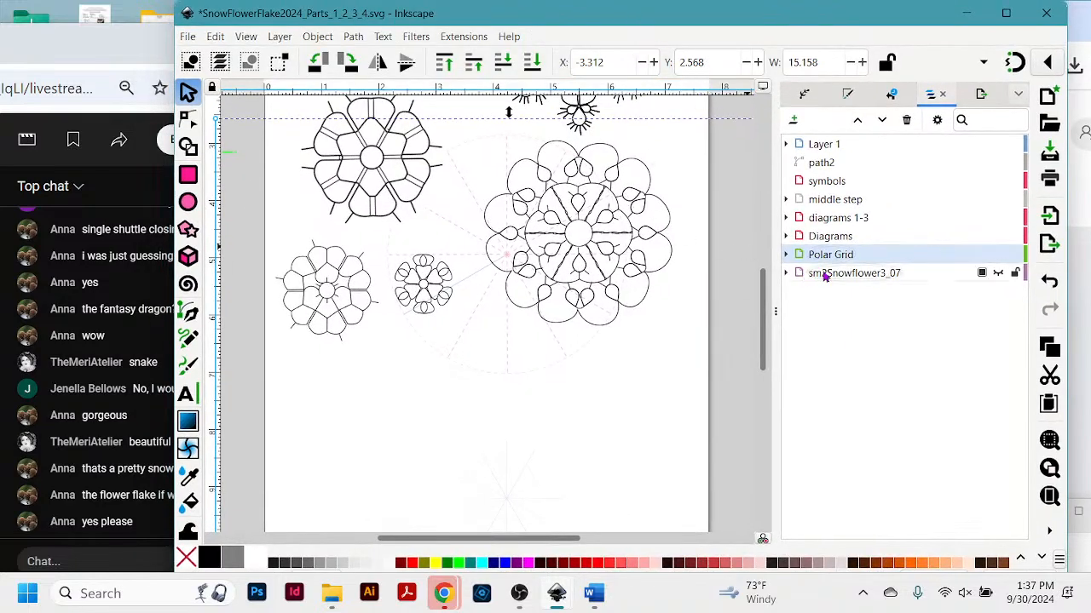
Unhide the sm2Snowflower3_07 layer and move its tatting photo below the diagrams, about X 1.95, Y 6.03.
{"action": "left_click", "coordinate": [786, 274]}
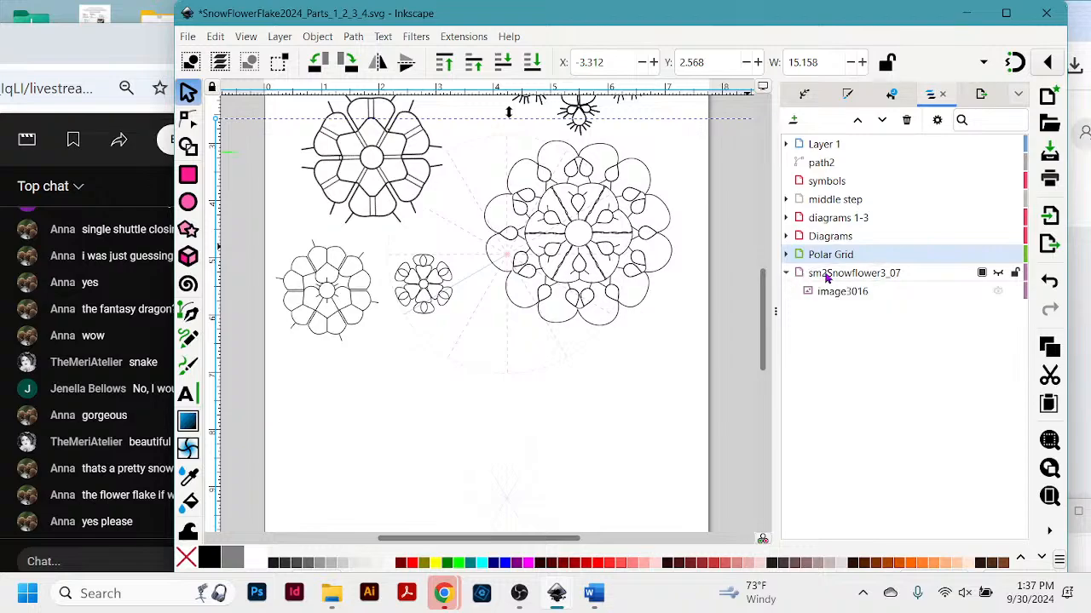
{"action": "left_click", "coordinate": [836, 276]}
{"action": "left_click", "coordinate": [998, 273]}
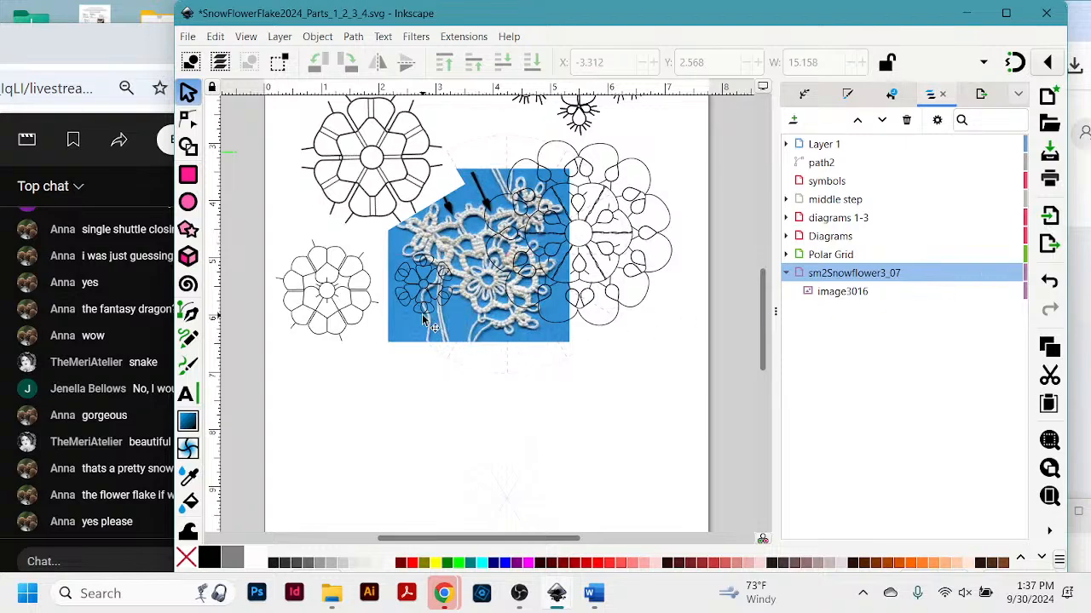
{"action": "left_click_drag", "start_coordinate": [463, 339], "coordinate": [465, 451]}
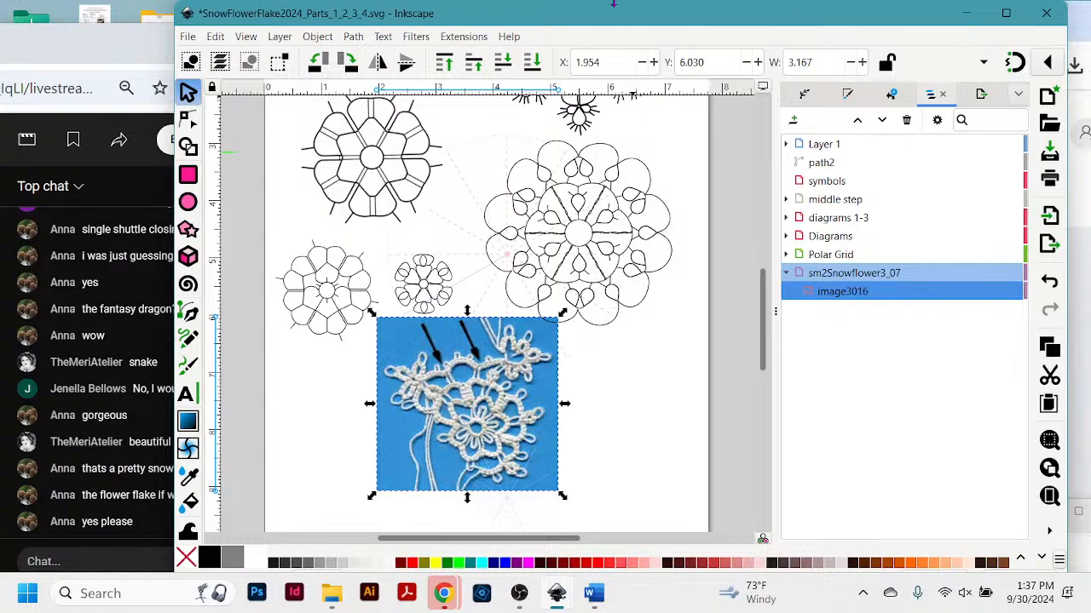
{"action": "left_click_drag", "start_coordinate": [617, 15], "coordinate": [634, 15]}
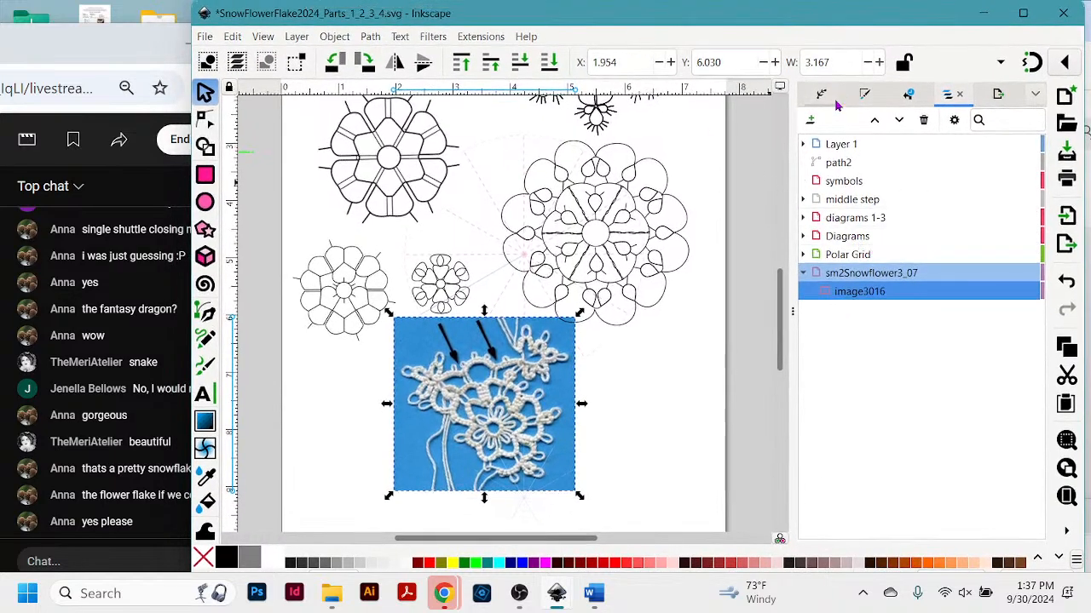
Delete the tatting photo from the sm2Snowflower3_07 layer.
{"action": "right_click", "coordinate": [882, 292]}
{"action": "left_click", "coordinate": [683, 320]}
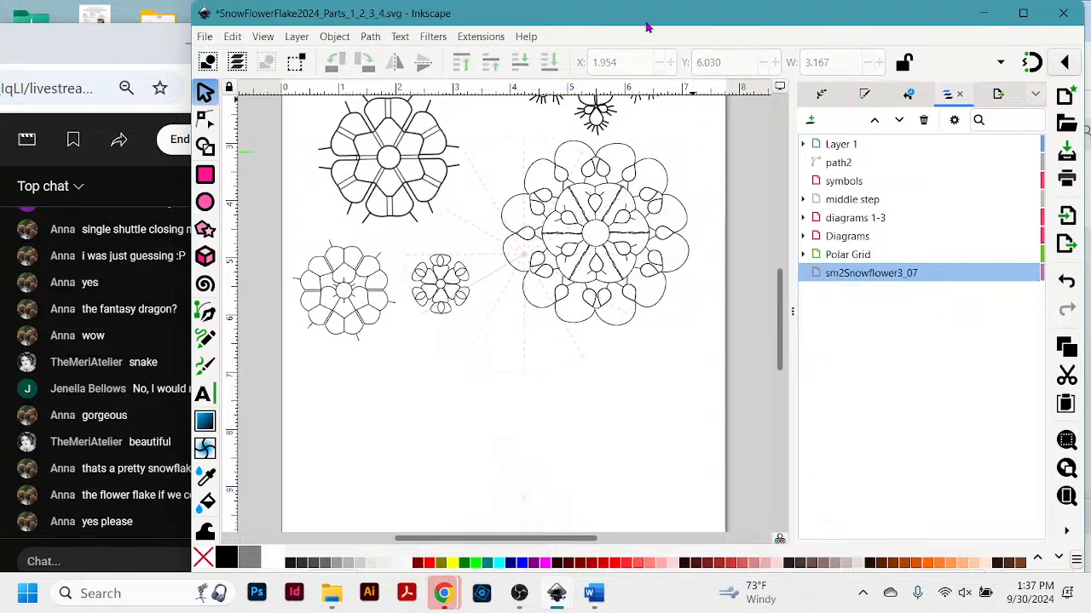
{"action": "left_click_drag", "start_coordinate": [650, 25], "coordinate": [673, 27]}
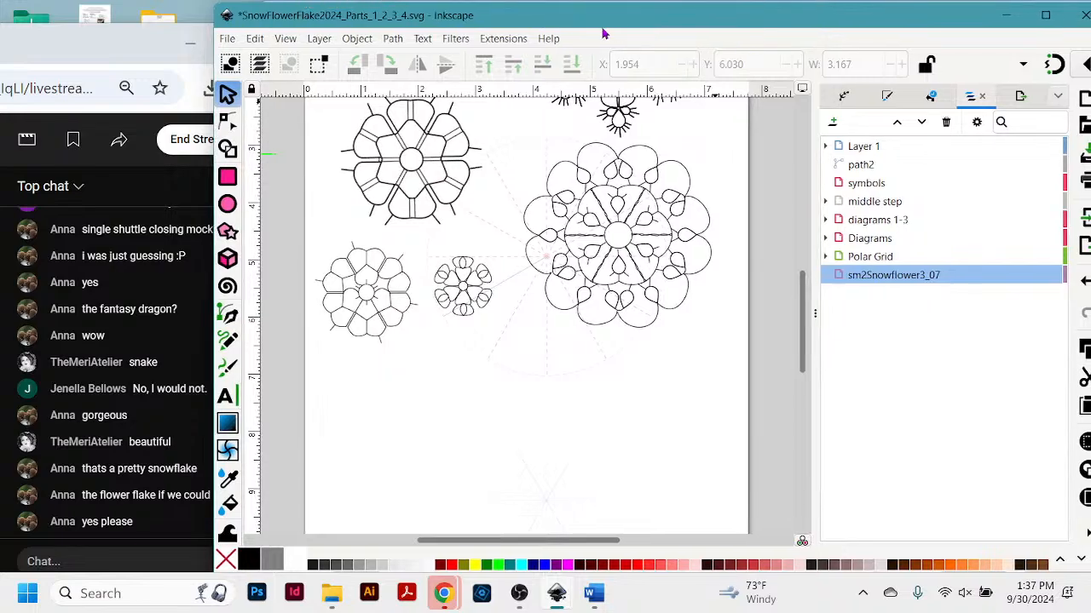
Import the SnowFlowerFlake1 PDF using internal import with embedded images, and move its photo onto the page, about X 1.26, Y 4.54.
{"action": "left_click", "coordinate": [227, 39]}
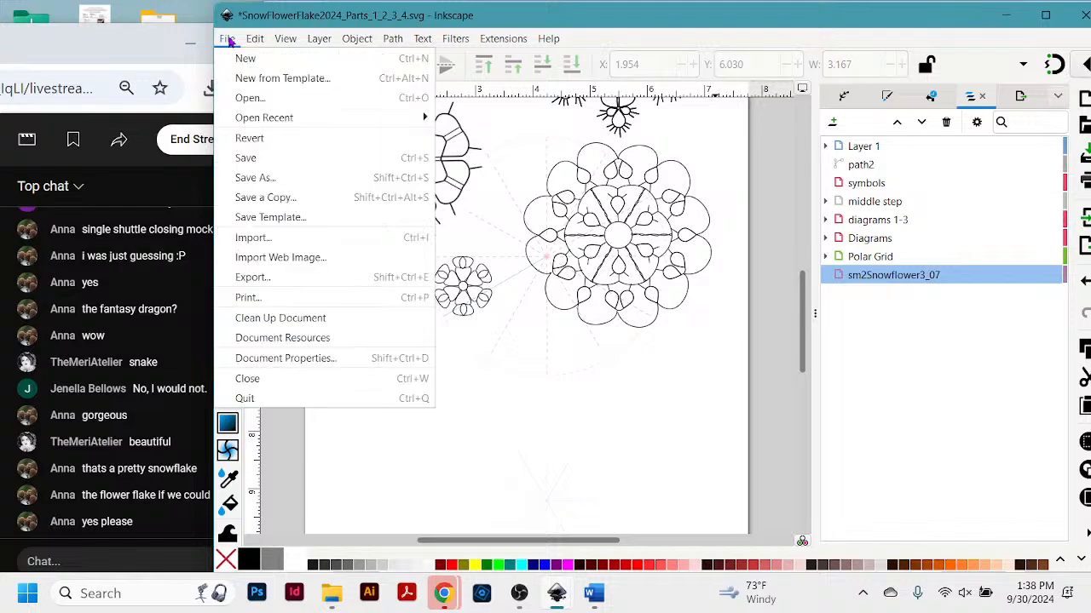
{"action": "left_click", "coordinate": [249, 238]}
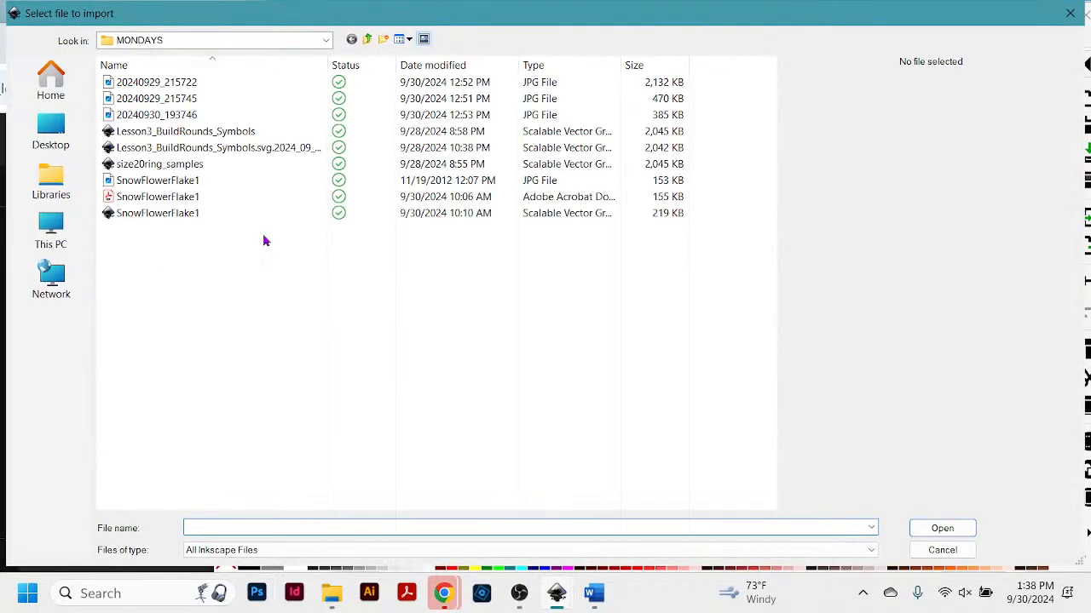
{"action": "left_click", "coordinate": [159, 199]}
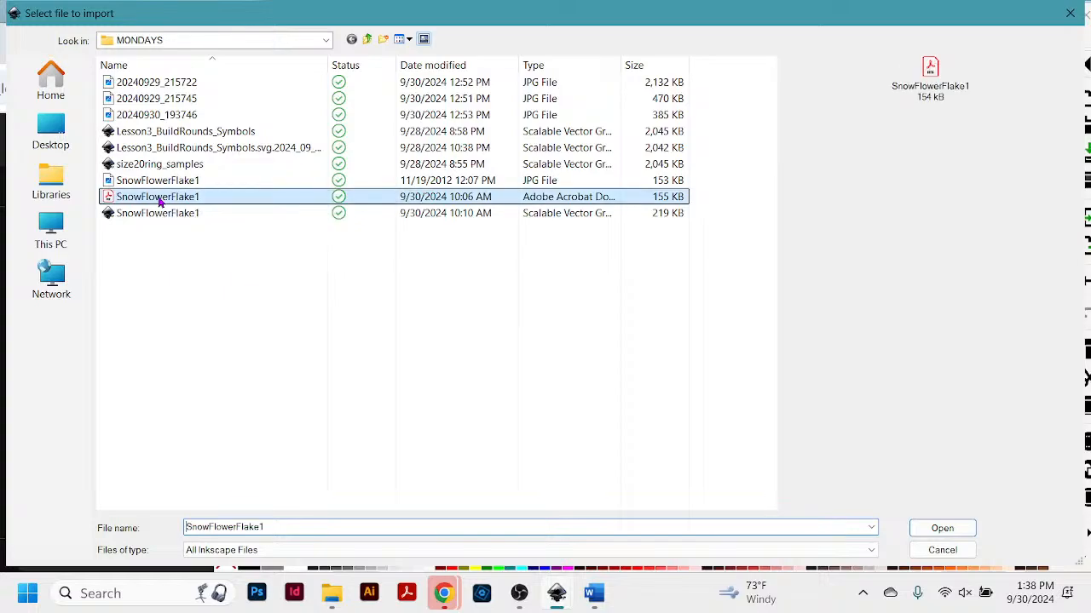
{"action": "left_click", "coordinate": [163, 197]}
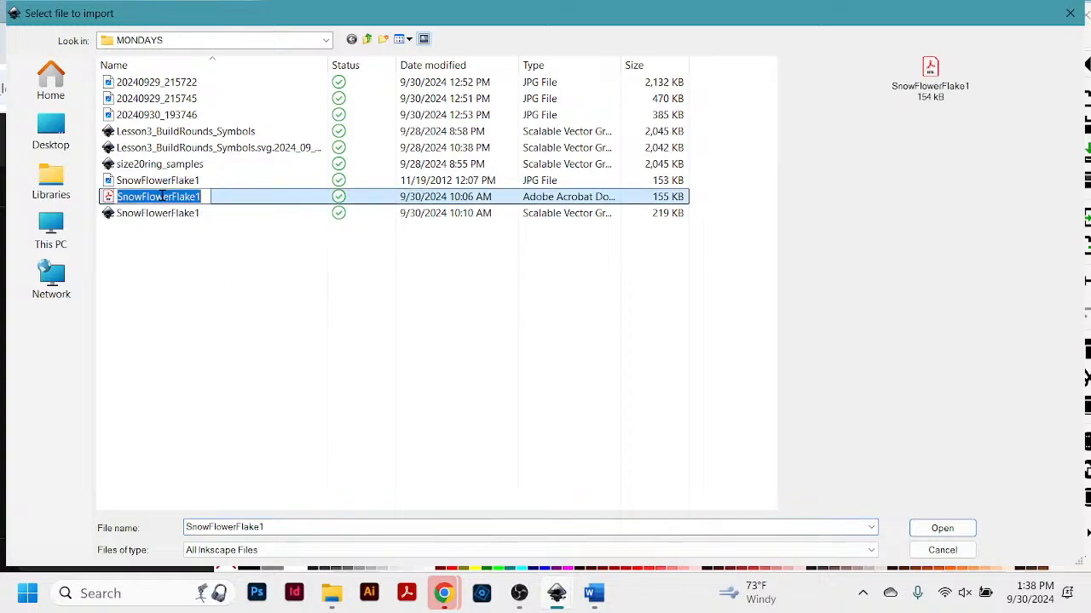
{"action": "left_click", "coordinate": [112, 202]}
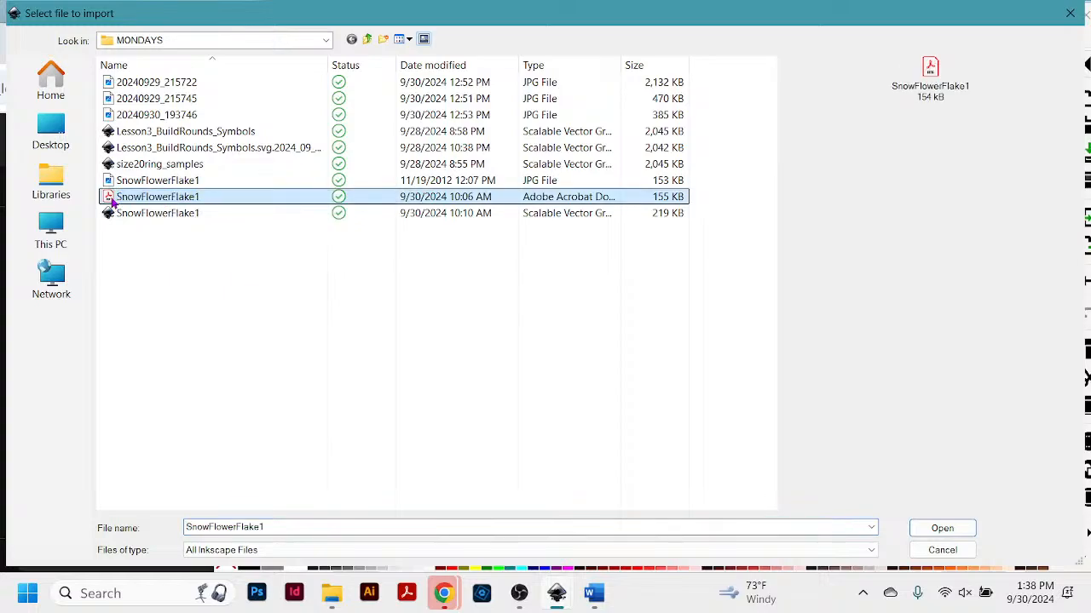
{"action": "double_click", "coordinate": [112, 202]}
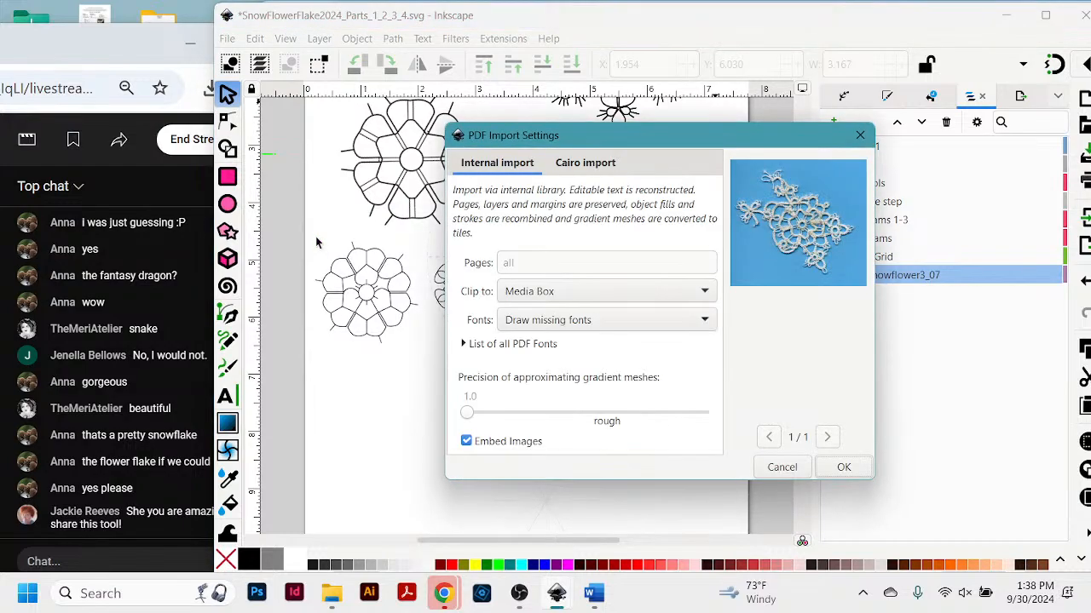
{"action": "left_click_drag", "start_coordinate": [656, 137], "coordinate": [469, 60]}
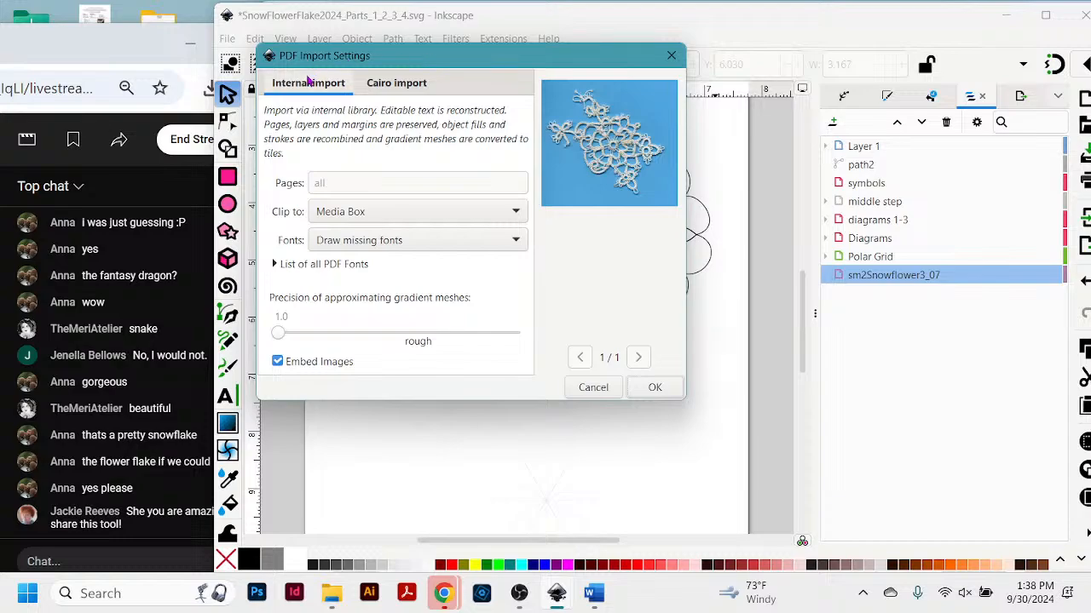
{"action": "left_click", "coordinate": [655, 388]}
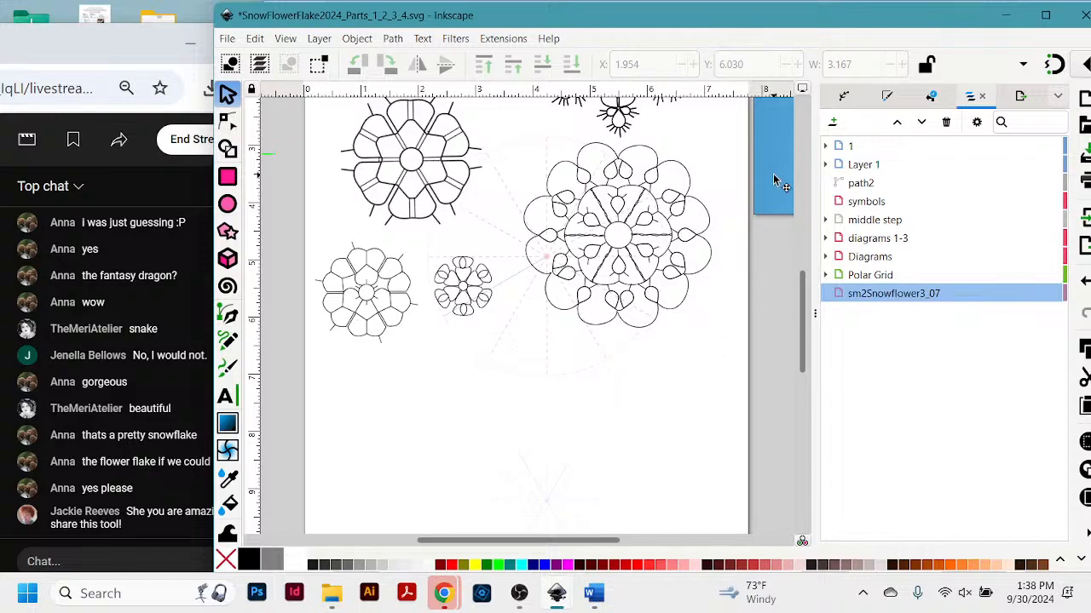
{"action": "left_click_drag", "start_coordinate": [773, 173], "coordinate": [398, 452]}
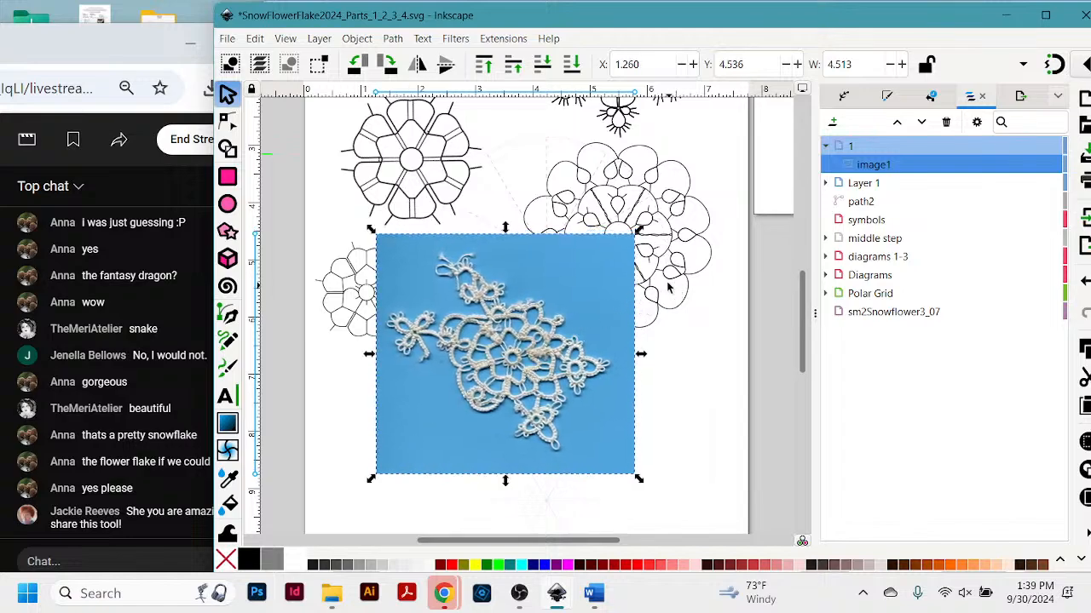
{"action": "left_click_drag", "start_coordinate": [721, 26], "coordinate": [721, 24]}
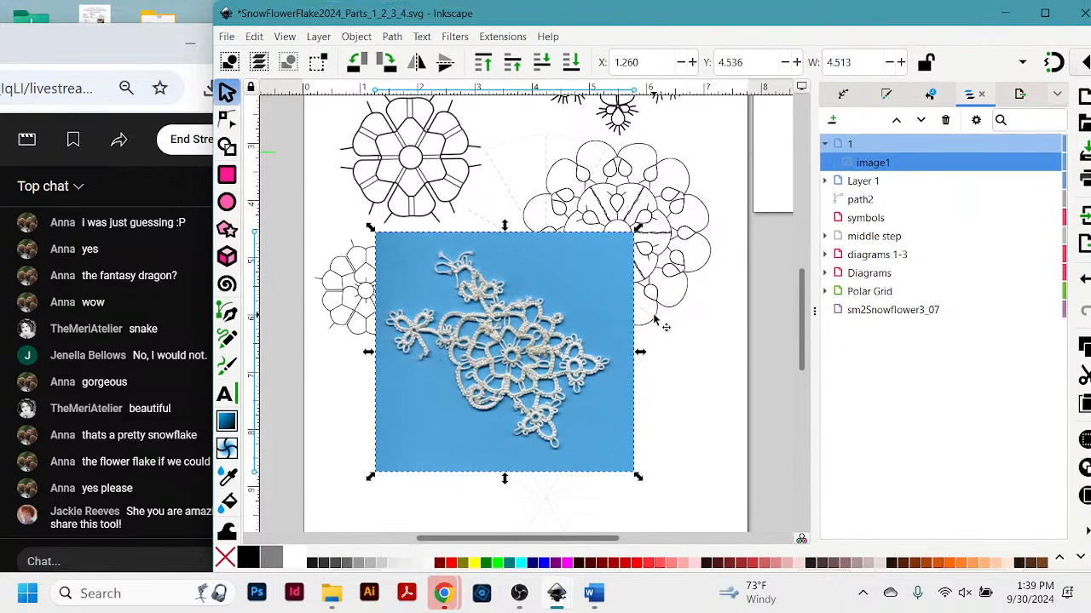
Move the large round flower diagram off the main page onto the upper part of the smaller page beside it.
{"action": "key", "text": "minus"}
{"action": "key", "text": "minus"}
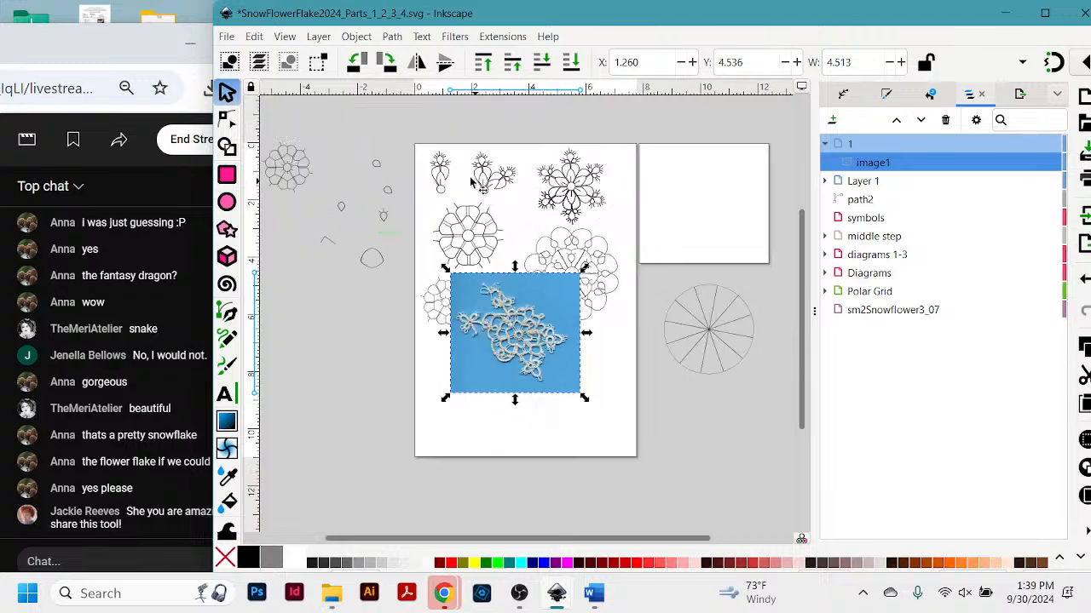
{"action": "left_click_drag", "start_coordinate": [407, 136], "coordinate": [678, 299]}
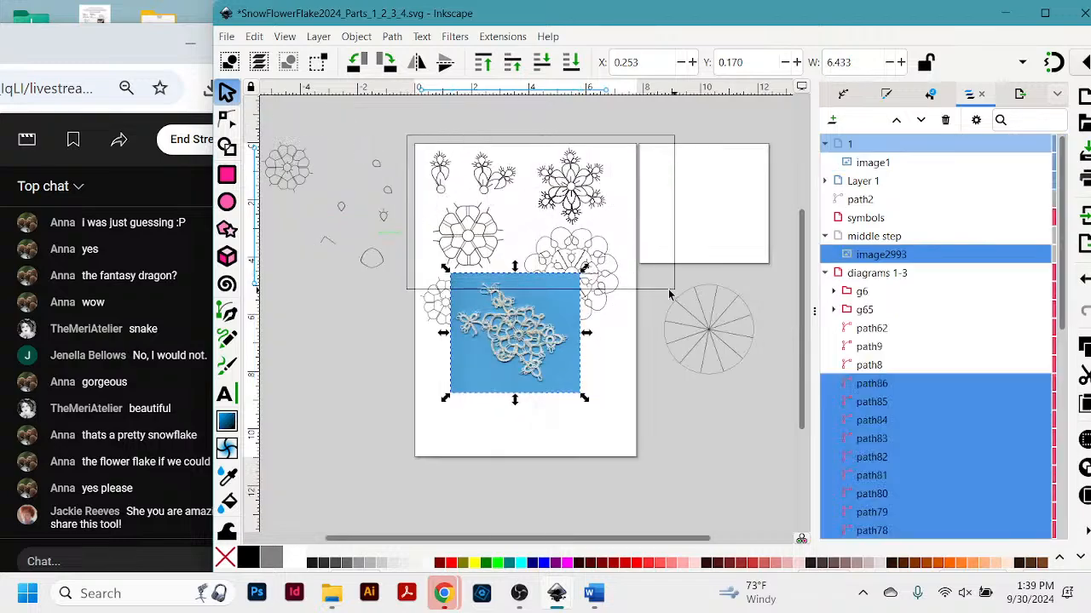
{"action": "left_click_drag", "start_coordinate": [596, 256], "coordinate": [754, 153]}
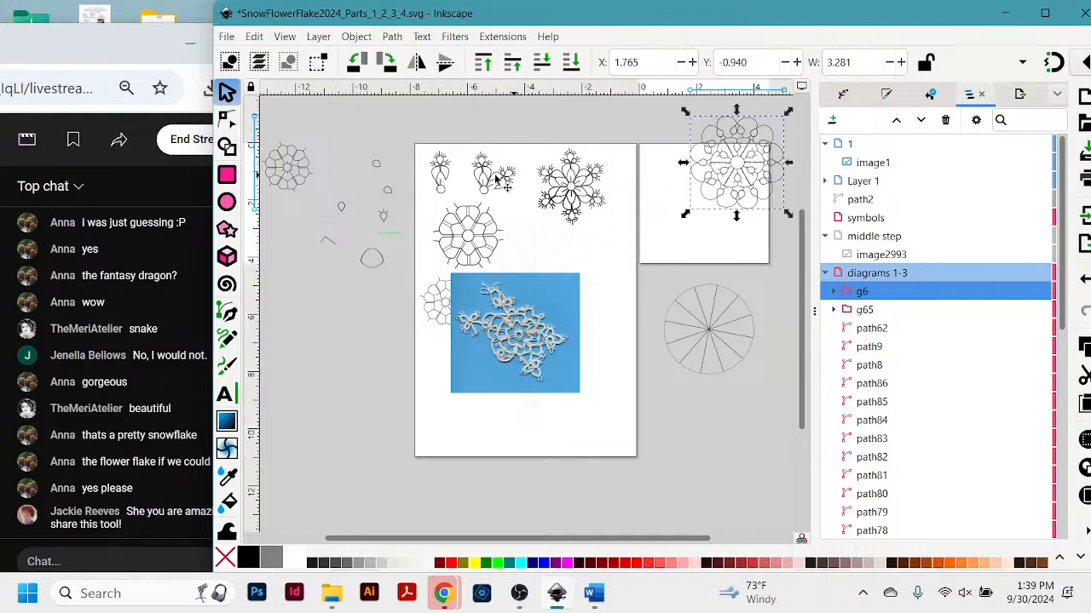
Clear the remaining diagrams off the main page, placing the top row beyond its upper-left corner, the middle flower above it and the small flower to its left.
{"action": "left_click_drag", "start_coordinate": [418, 136], "coordinate": [639, 231]}
{"action": "left_click_drag", "start_coordinate": [567, 207], "coordinate": [363, 147]}
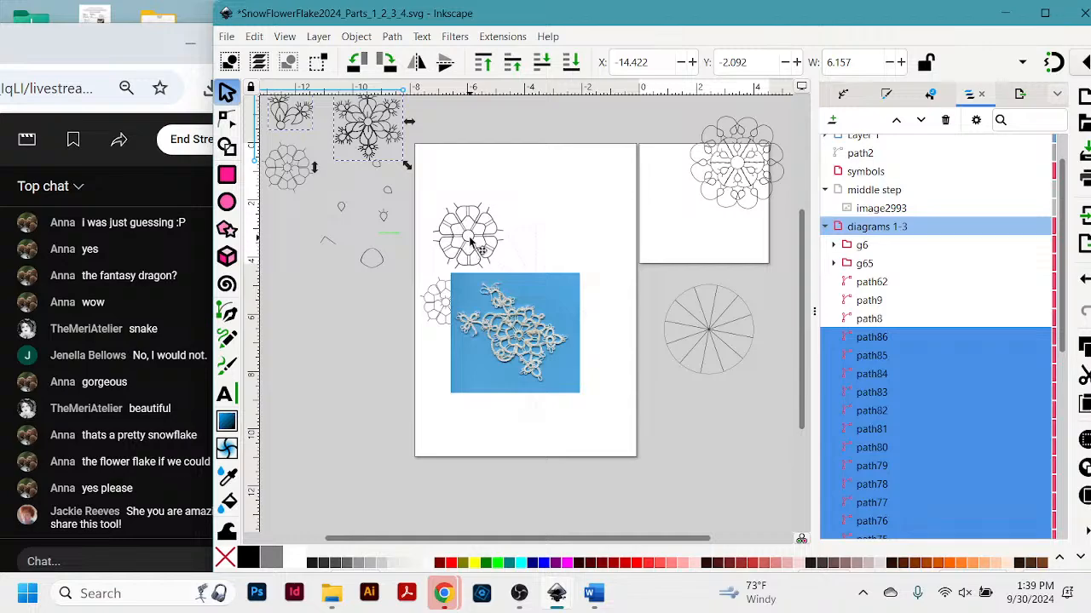
{"action": "left_click_drag", "start_coordinate": [462, 239], "coordinate": [637, 122]}
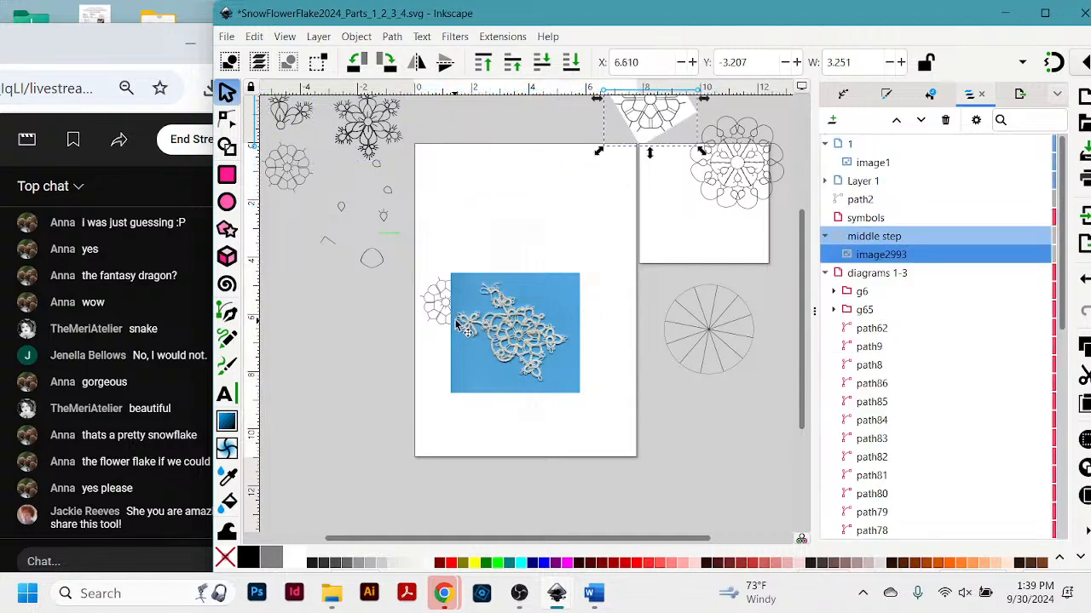
{"action": "left_click_drag", "start_coordinate": [426, 309], "coordinate": [257, 358]}
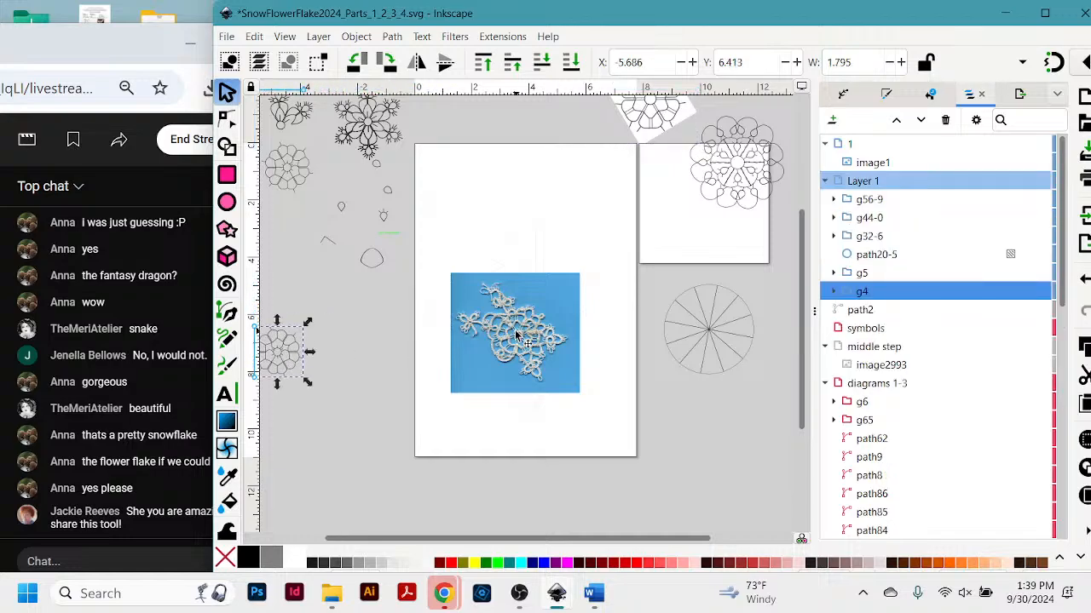
Move the imported photo up on the cleared page, about X 1.53, Y 3.32, and examine the lace up close.
{"action": "left_click_drag", "start_coordinate": [529, 334], "coordinate": [527, 294]}
{"action": "left_click_drag", "start_coordinate": [671, 25], "coordinate": [706, 26]}
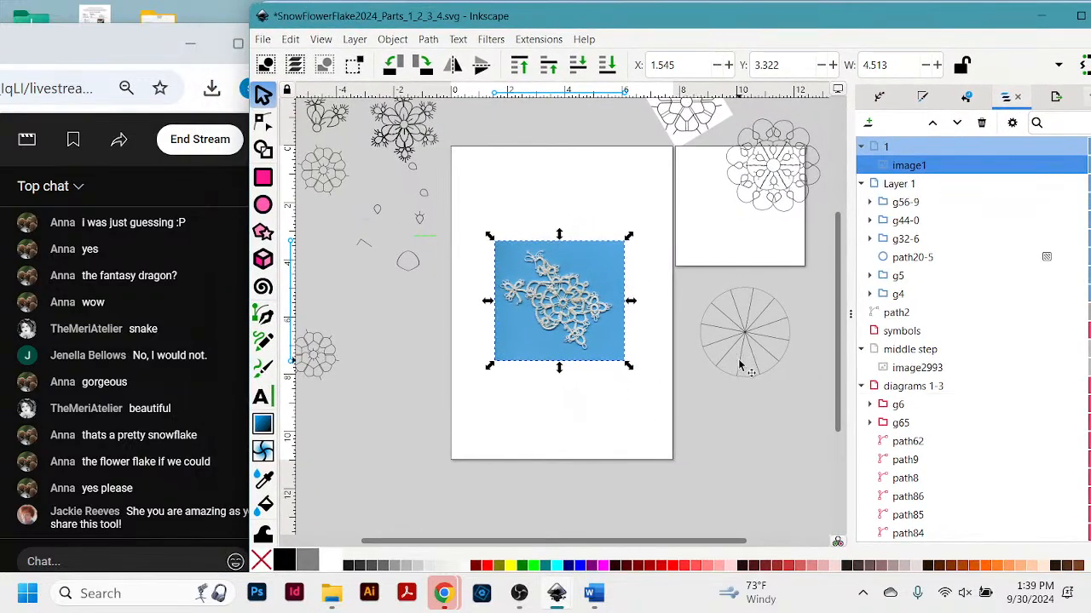
{"action": "key", "text": "plus"}
{"action": "key", "text": "plus"}
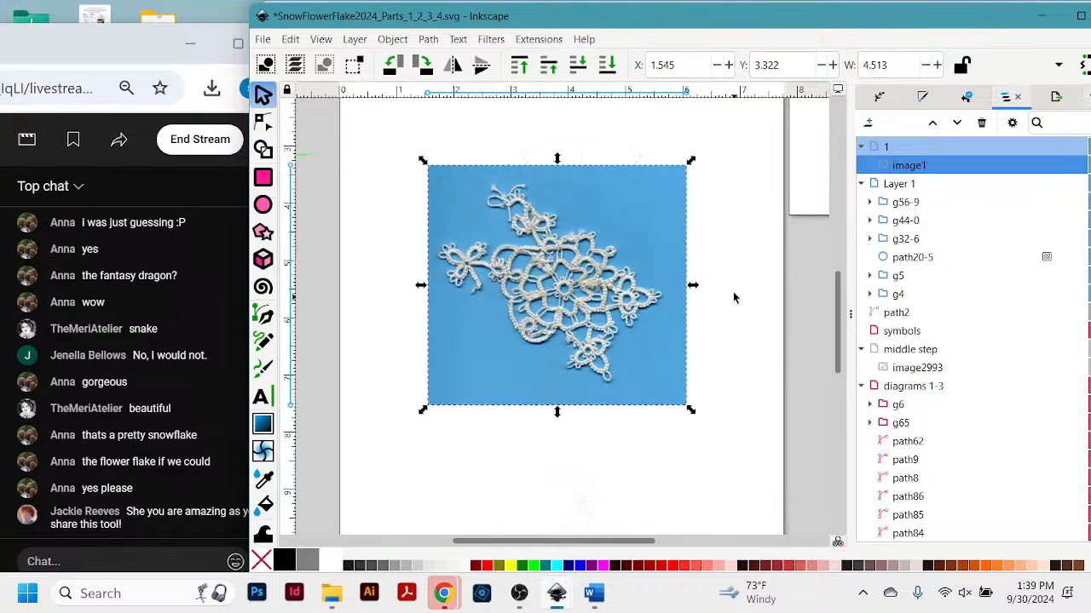
{"action": "left_click_drag", "start_coordinate": [734, 29], "coordinate": [741, 35]}
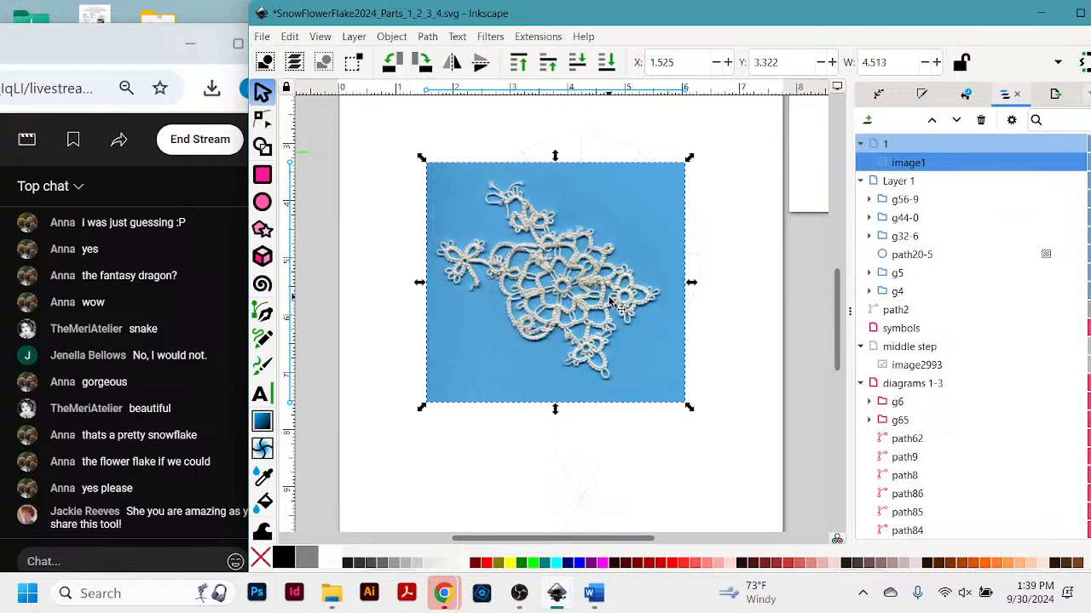
{"action": "key", "text": "plus"}
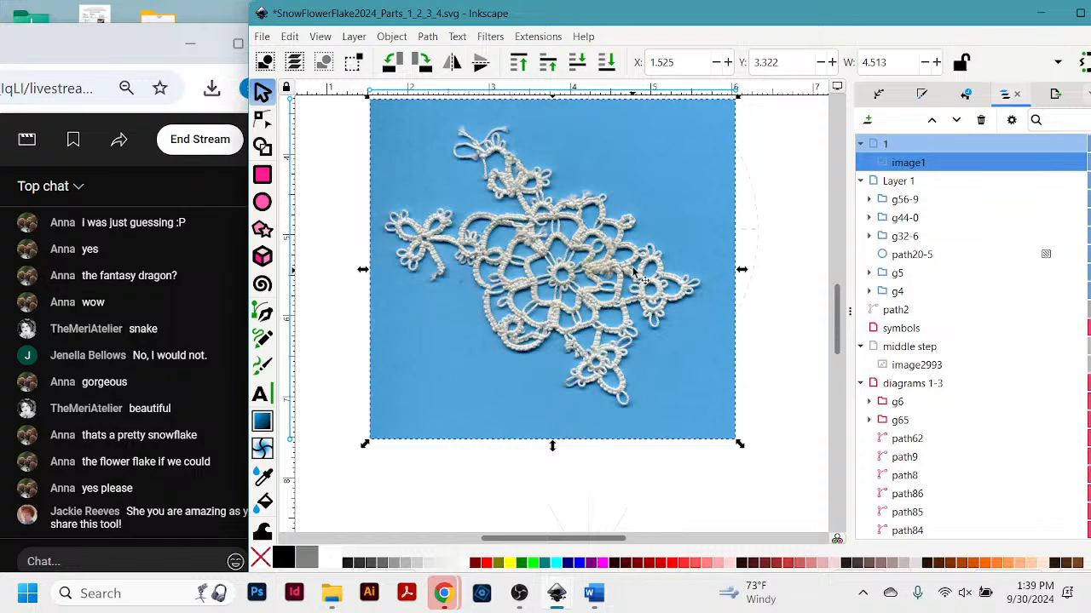
{"action": "scroll", "coordinate": [775, 196], "scroll_direction": "up", "scroll_amount": 2}
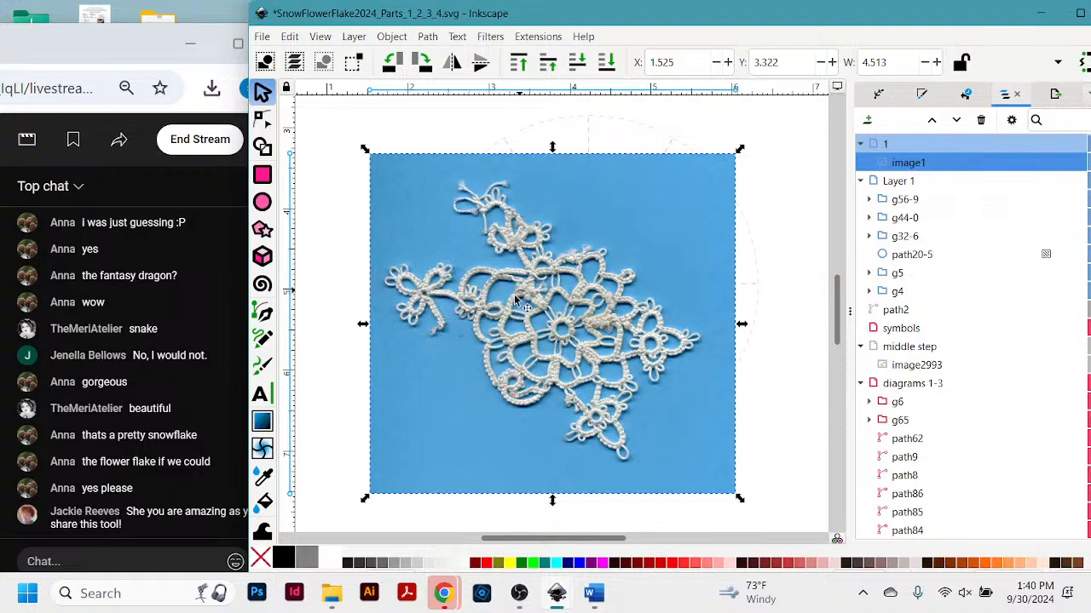
Rotate the imported lace photo into a diamond orientation, placing its bounding box at about X 0.70, Y 2.34, about 6.16 wide.
{"action": "left_click", "coordinate": [606, 257]}
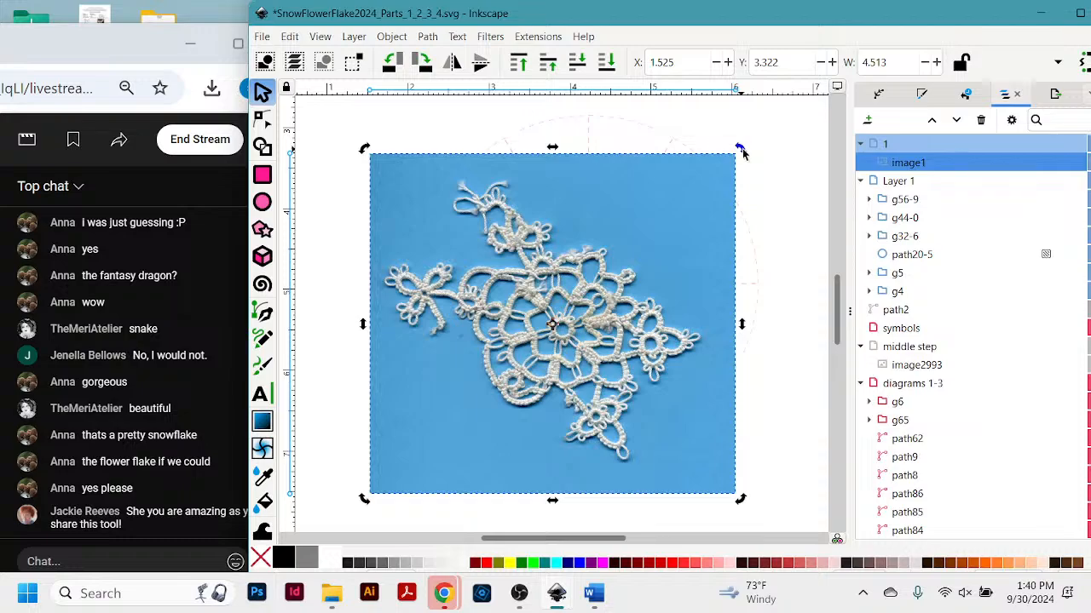
{"action": "left_click_drag", "start_coordinate": [742, 151], "coordinate": [556, 421]}
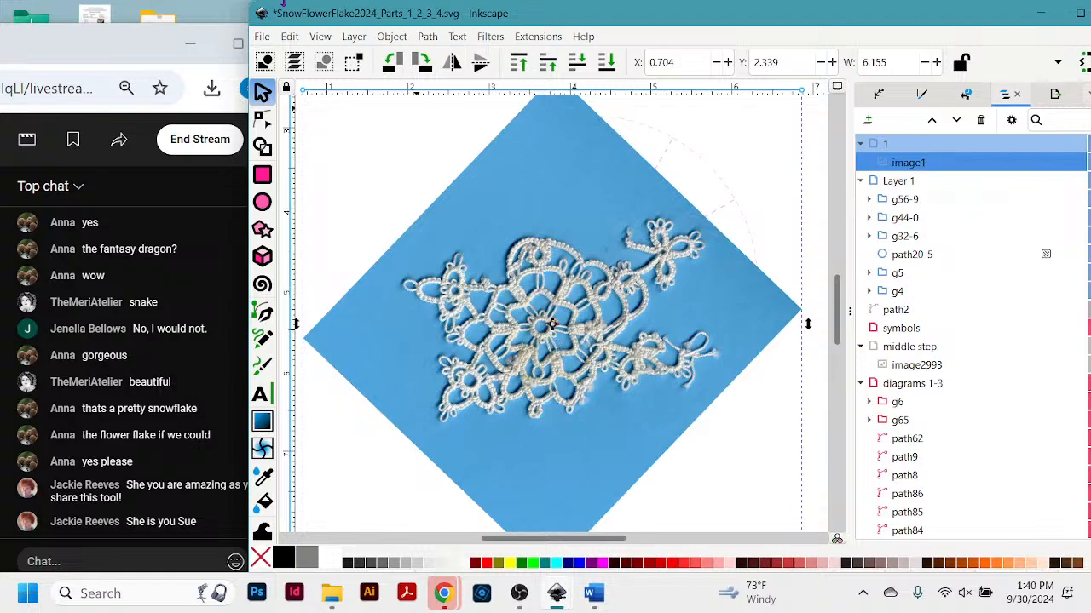
{"action": "left_click", "coordinate": [119, 40]}
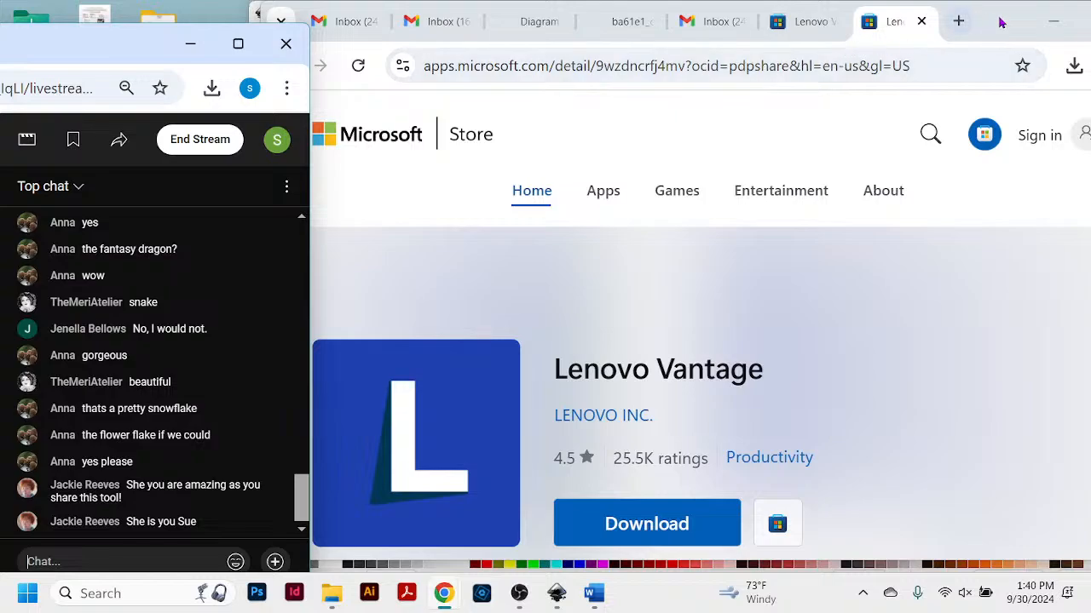
{"action": "left_click", "coordinate": [1050, 27]}
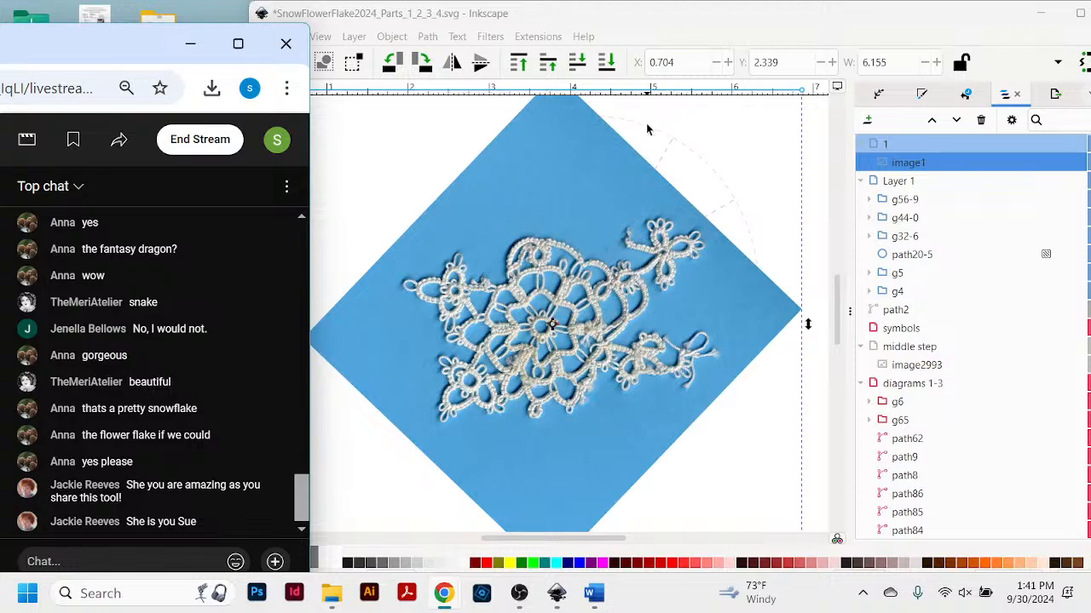
{"action": "left_click", "coordinate": [641, 23]}
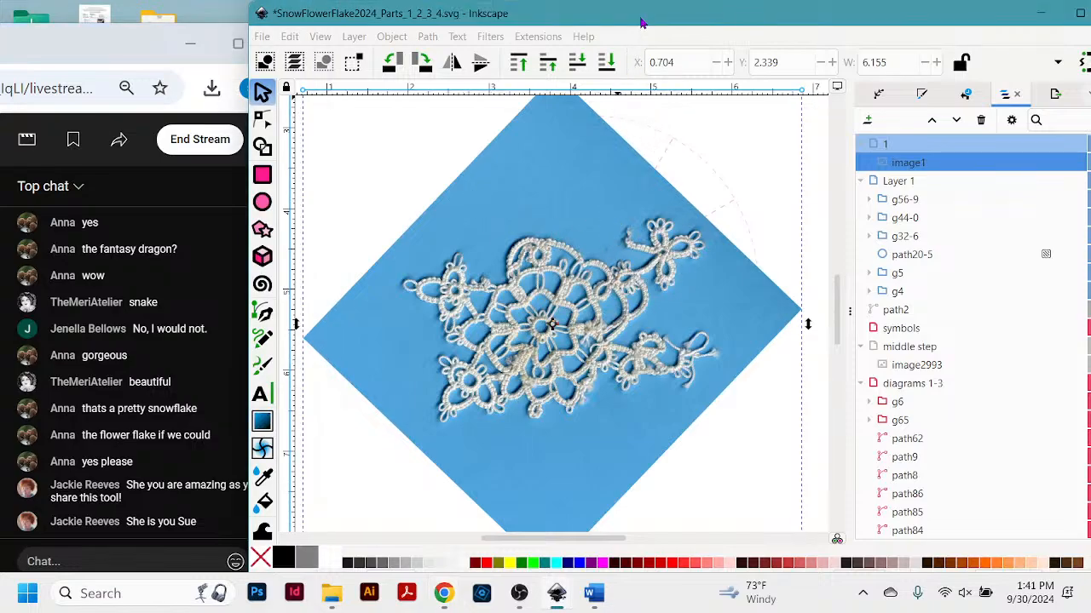
{"action": "mouse_move", "coordinate": [642, 23]}
{"action": "left_mouse_down"}
{"action": "mouse_move", "coordinate": [652, 37]}
{"action": "mouse_move", "coordinate": [633, 23]}
{"action": "left_mouse_up"}
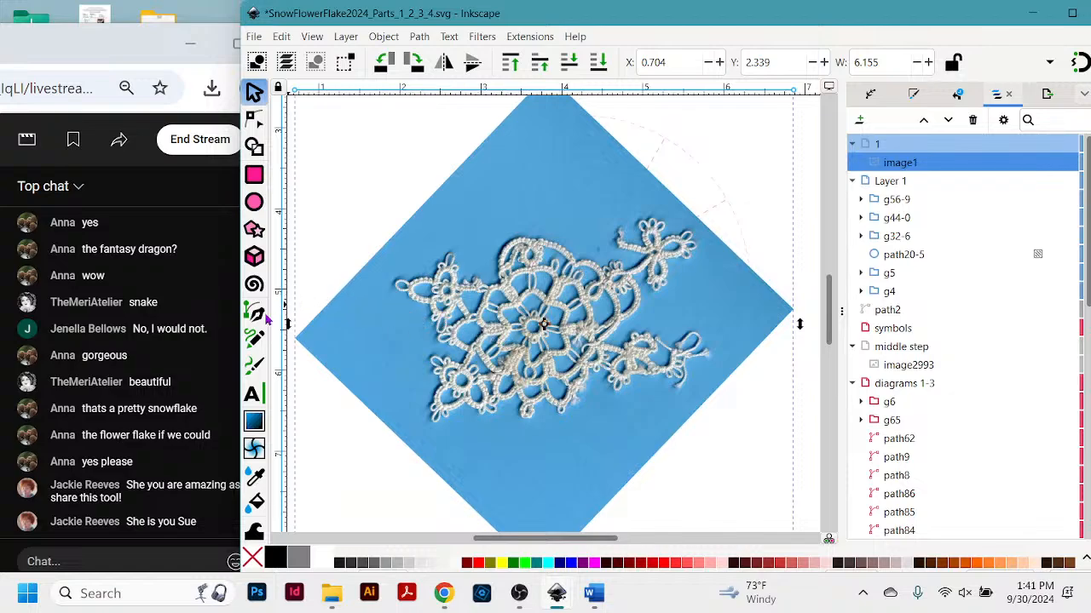
Place a vertical guide through the centre of the photographed lace flower, at about X 3.6, and check the alignment up close.
{"action": "left_click_drag", "start_coordinate": [277, 332], "coordinate": [535, 346]}
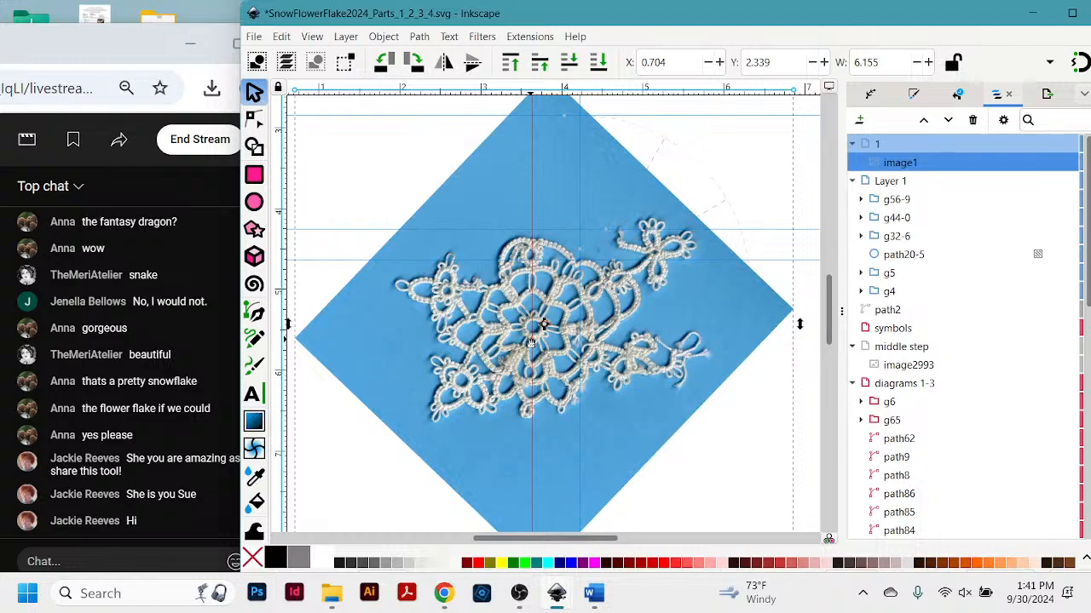
{"action": "left_click_drag", "start_coordinate": [531, 340], "coordinate": [531, 341]}
{"action": "key", "text": "plus"}
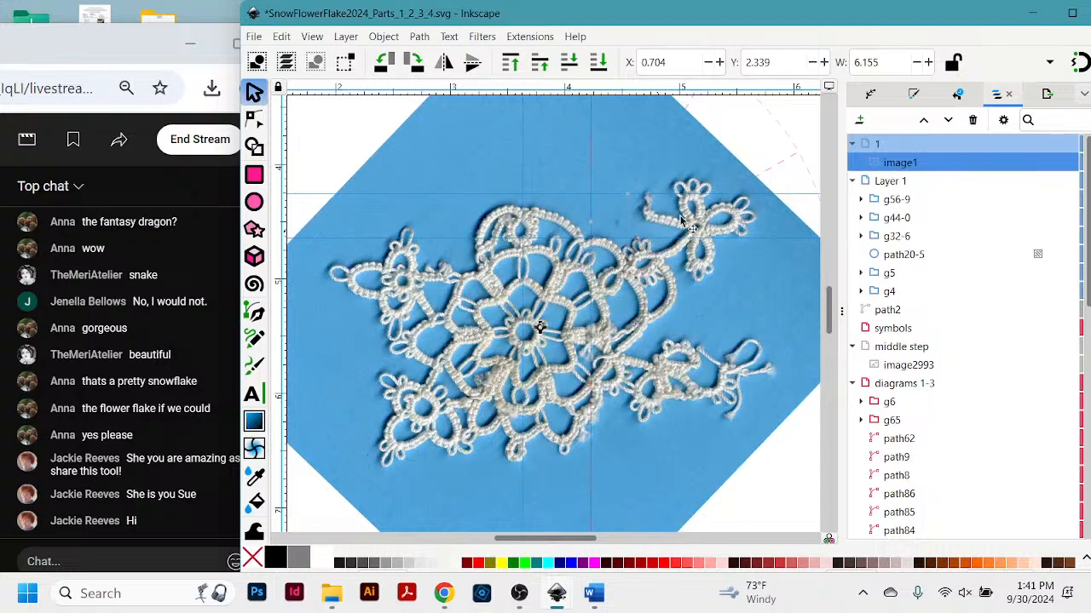
{"action": "scroll", "coordinate": [724, 200], "scroll_direction": "up", "scroll_amount": 2}
{"action": "scroll", "coordinate": [729, 198], "scroll_direction": "up", "scroll_amount": 5}
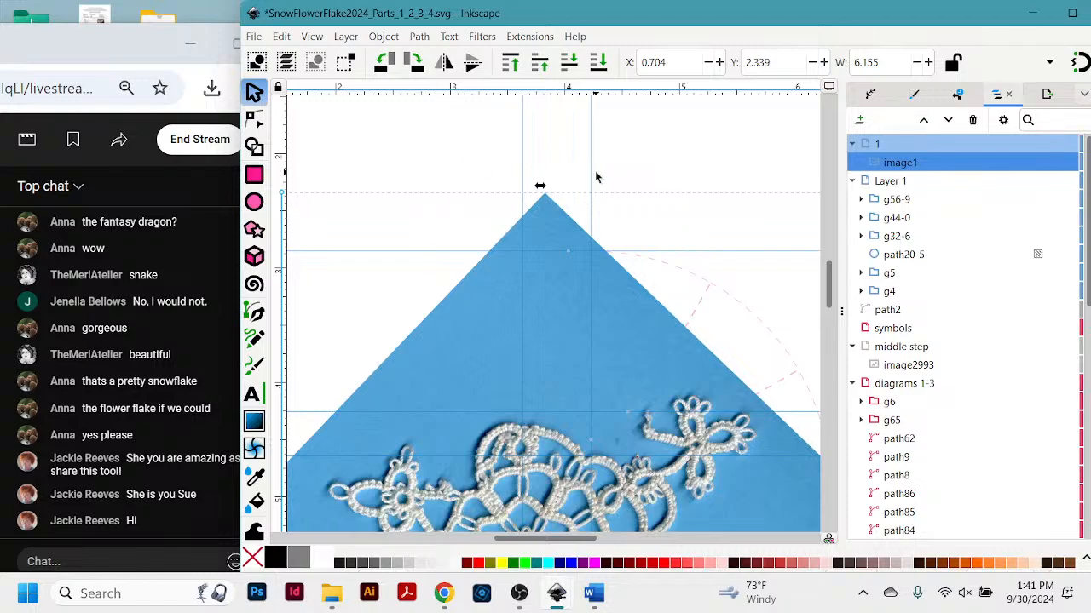
{"action": "scroll", "coordinate": [673, 233], "scroll_direction": "down", "scroll_amount": 6}
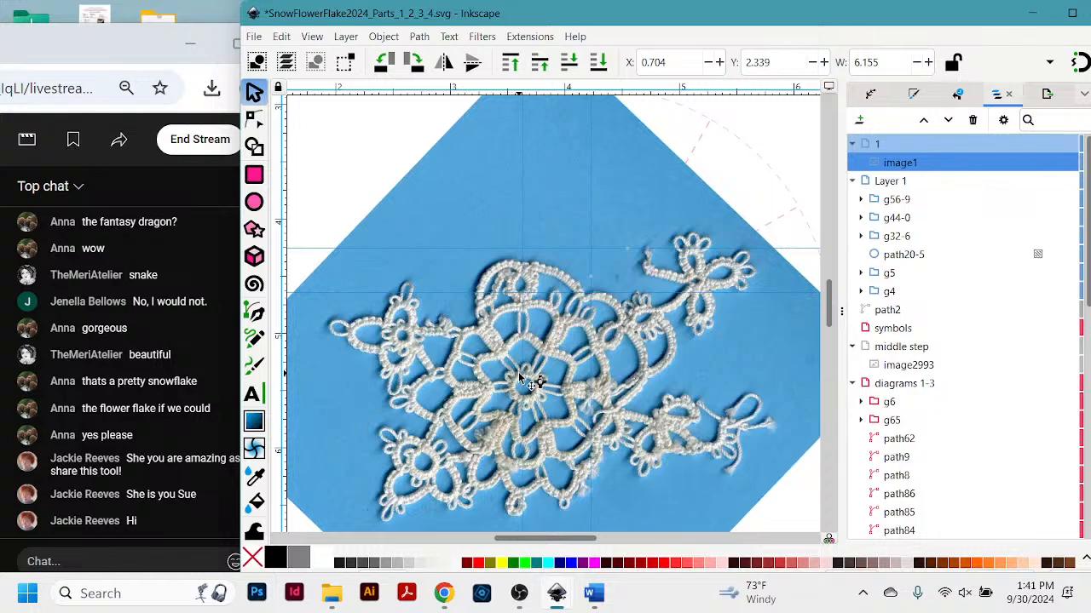
Move the photo image1 down the layer stack into the sm2Snowflower3_07 layer, beneath the diagram and Polar Grid layers.
{"action": "mouse_move", "coordinate": [752, 19]}
{"action": "left_mouse_down"}
{"action": "mouse_move", "coordinate": [716, 25]}
{"action": "mouse_move", "coordinate": [730, 19]}
{"action": "left_mouse_up"}
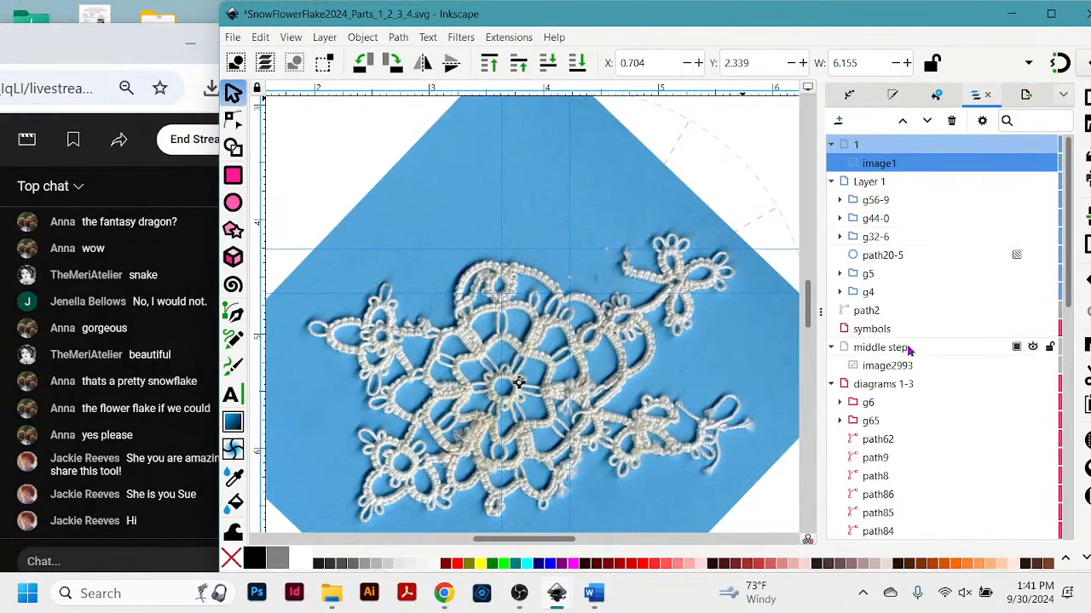
{"action": "scroll", "coordinate": [944, 362], "scroll_direction": "down", "scroll_amount": 5}
{"action": "scroll", "coordinate": [954, 272], "scroll_direction": "up", "scroll_amount": 5}
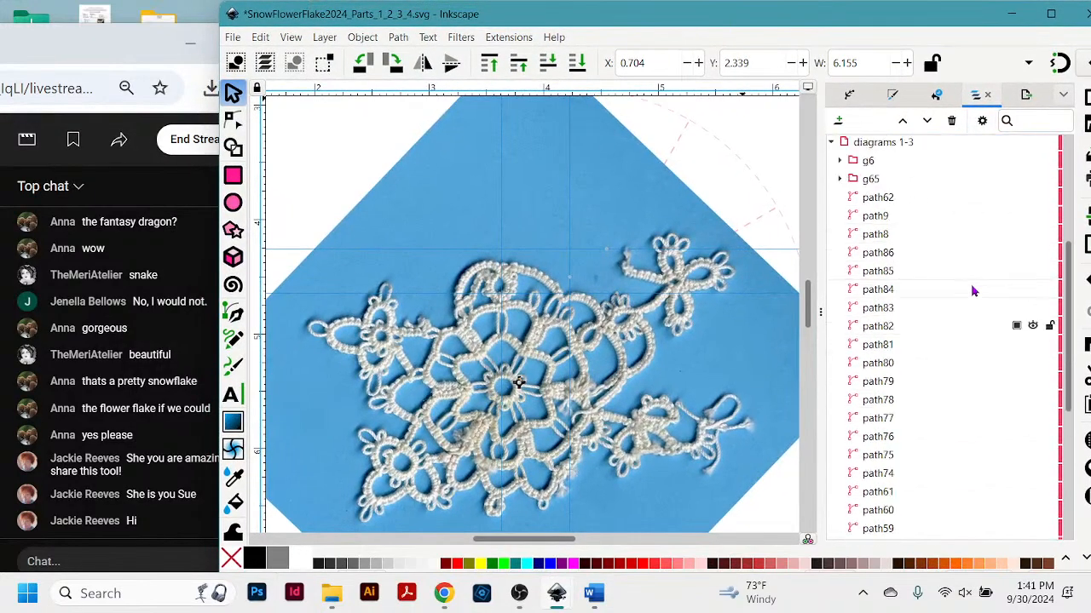
{"action": "left_click", "coordinate": [833, 238]}
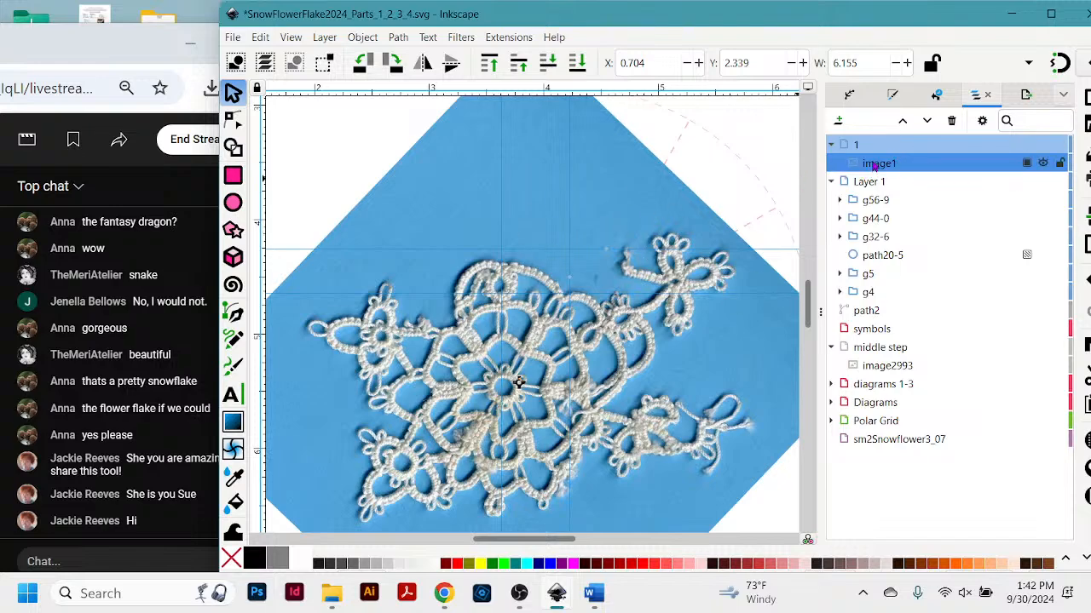
{"action": "left_click_drag", "start_coordinate": [873, 169], "coordinate": [873, 468]}
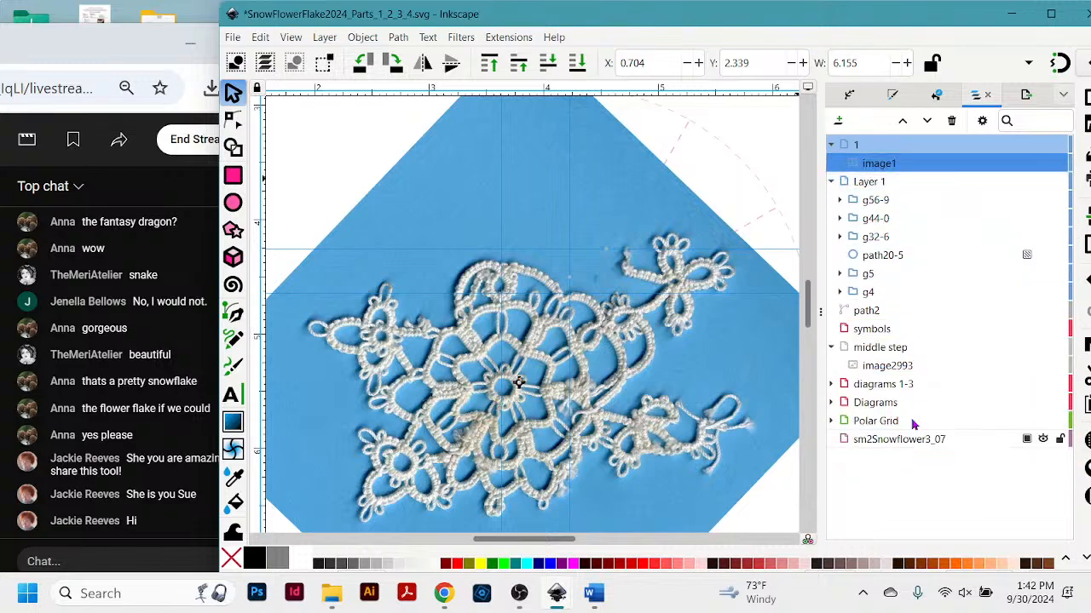
{"action": "left_click_drag", "start_coordinate": [919, 171], "coordinate": [931, 386]}
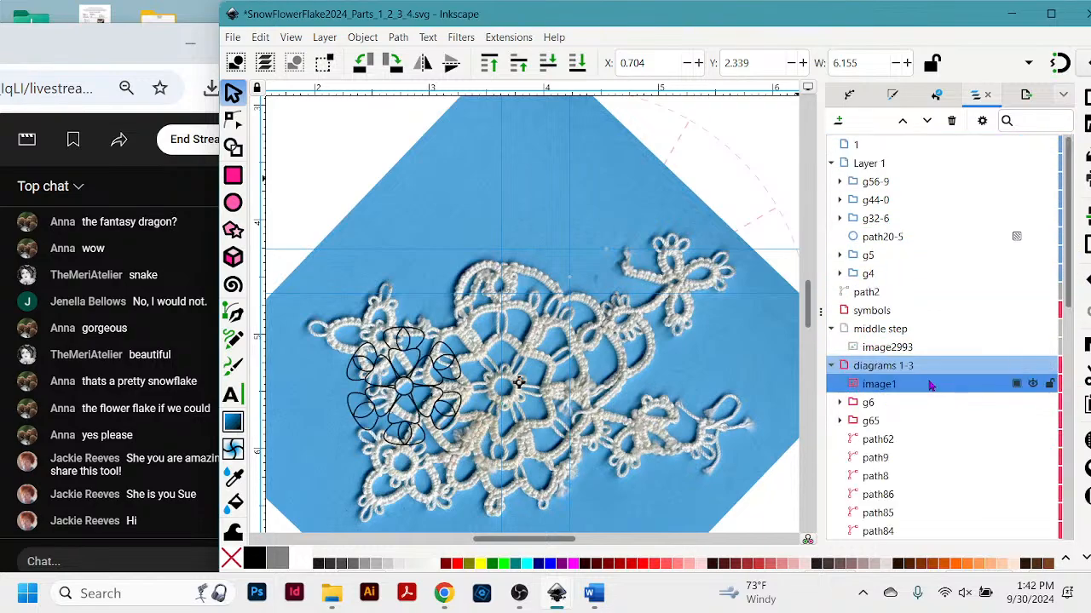
{"action": "scroll", "coordinate": [946, 384], "scroll_direction": "down", "scroll_amount": 3}
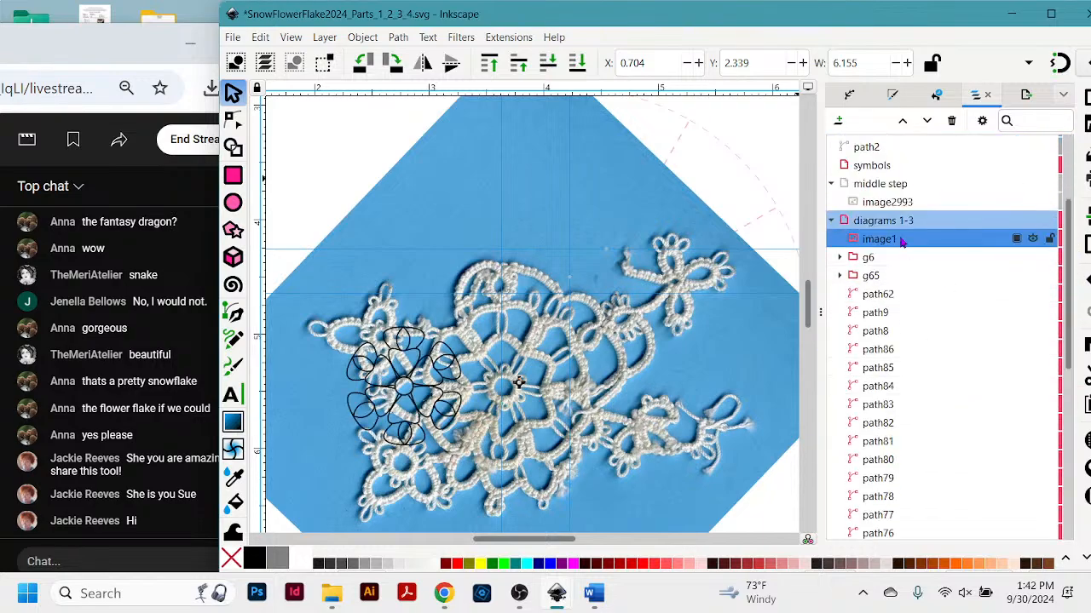
{"action": "left_click_drag", "start_coordinate": [902, 260], "coordinate": [937, 468]}
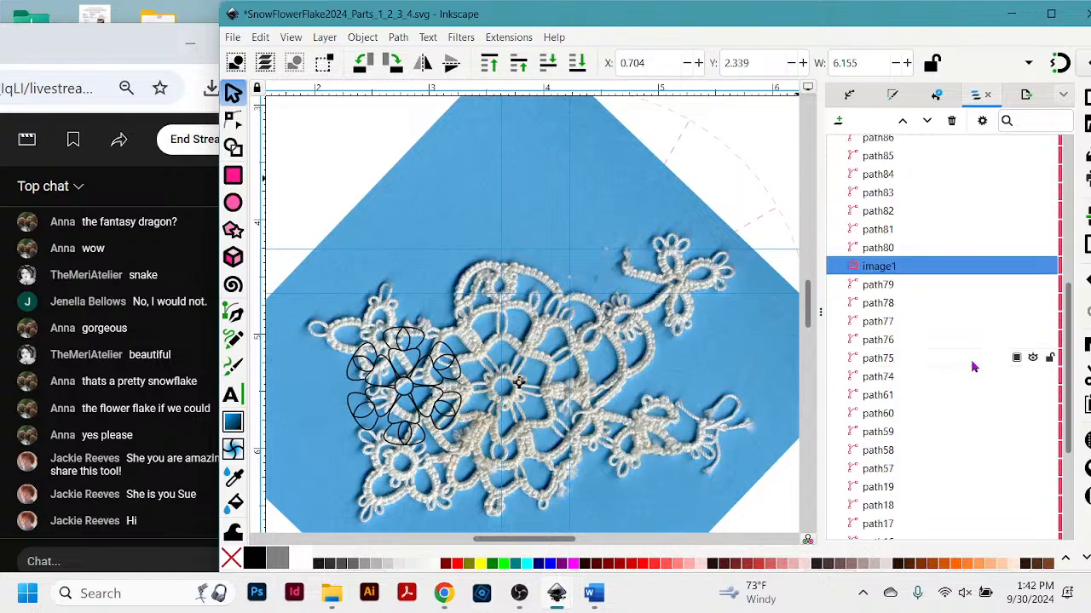
{"action": "left_click_drag", "start_coordinate": [937, 266], "coordinate": [920, 530]}
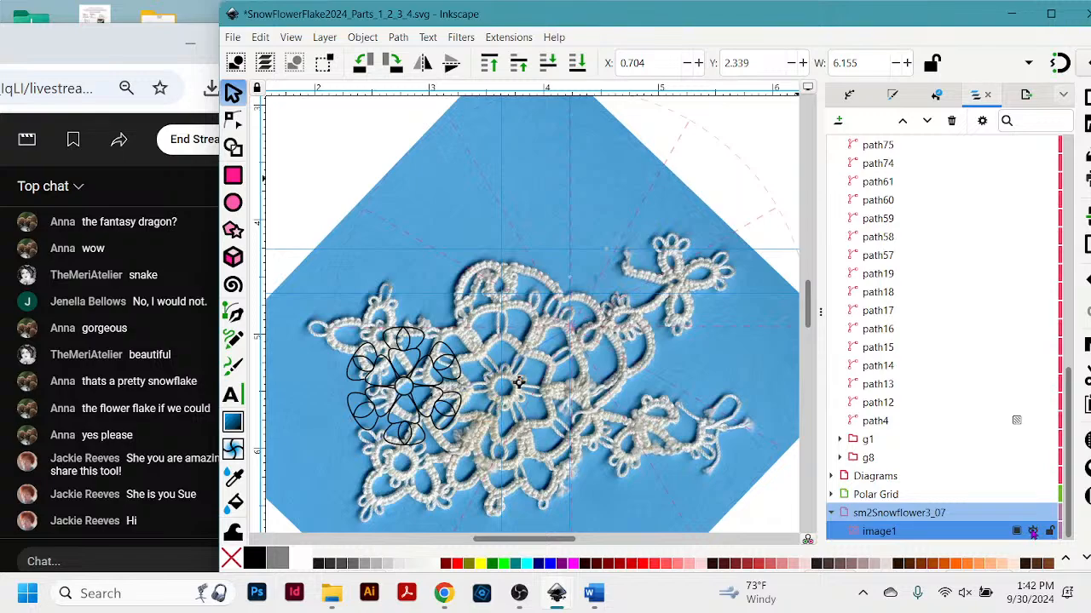
Toggle the photo's visibility off and on, and lower its opacity to 31%.
{"action": "left_click", "coordinate": [1033, 531]}
{"action": "left_click", "coordinate": [1033, 531]}
{"action": "left_click", "coordinate": [1017, 531]}
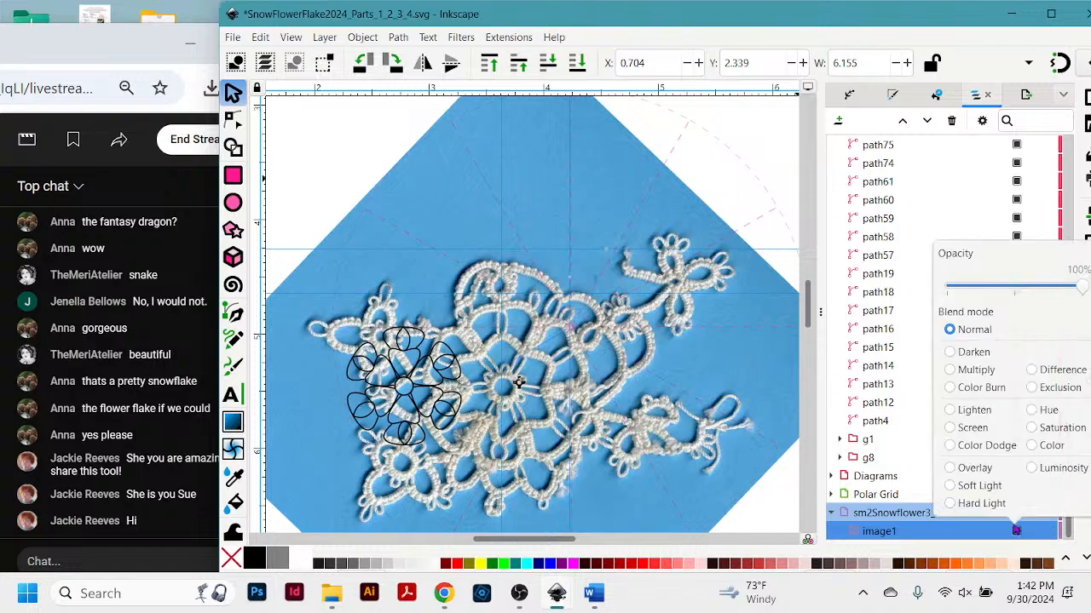
{"action": "left_click", "coordinate": [1016, 531]}
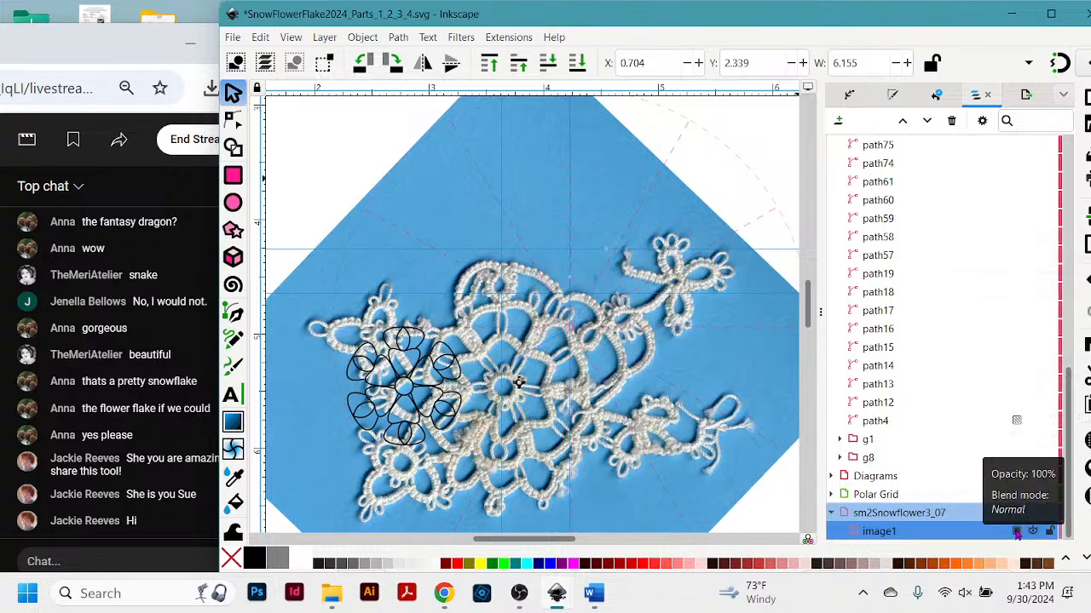
{"action": "left_click", "coordinate": [1017, 531]}
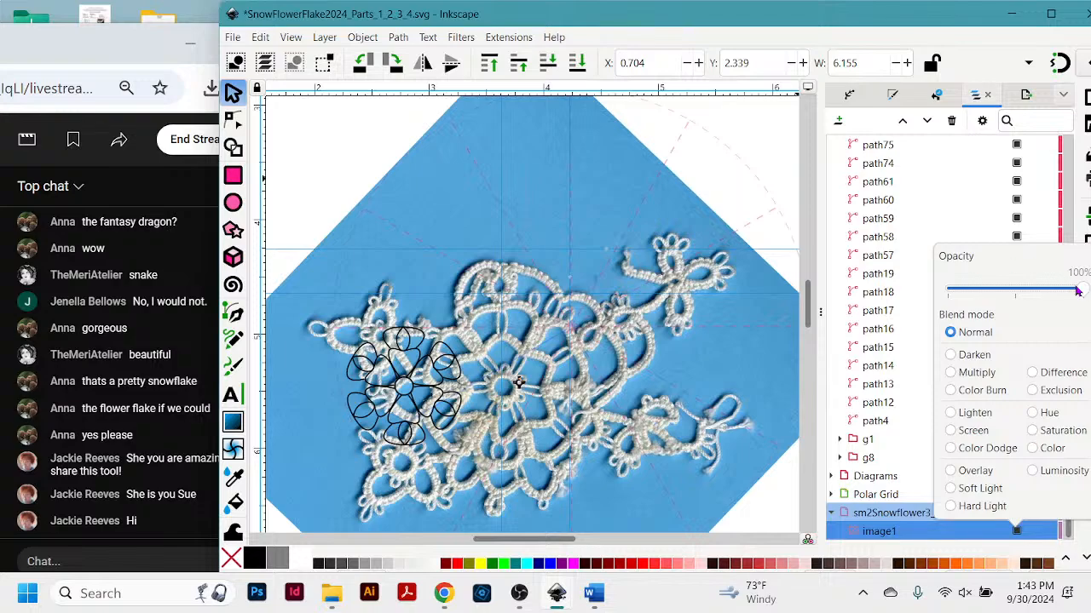
{"action": "left_click_drag", "start_coordinate": [862, 26], "coordinate": [843, 30]}
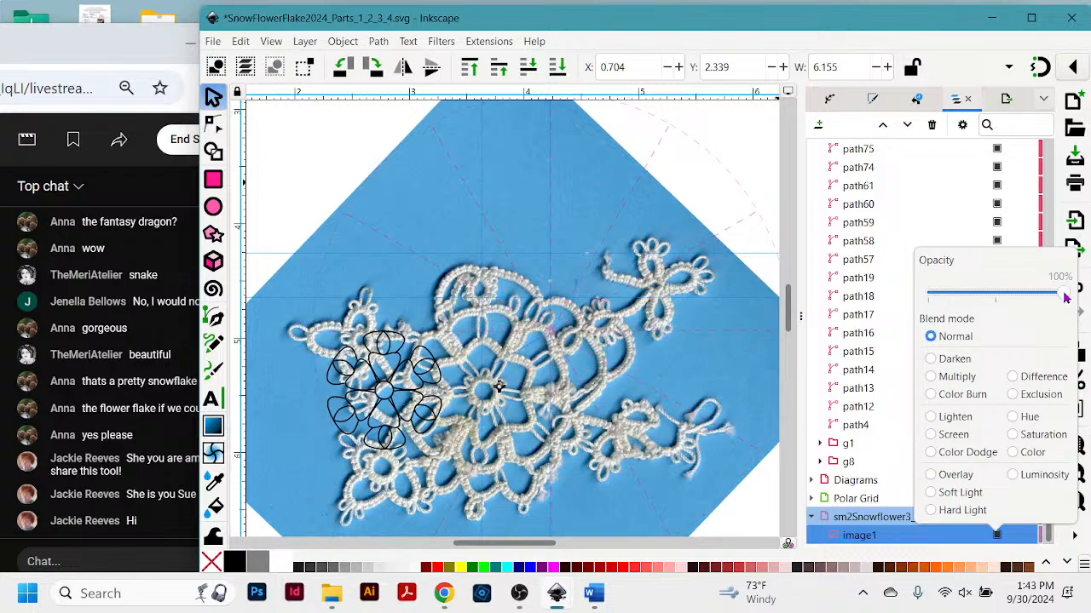
{"action": "left_click_drag", "start_coordinate": [1063, 294], "coordinate": [971, 294]}
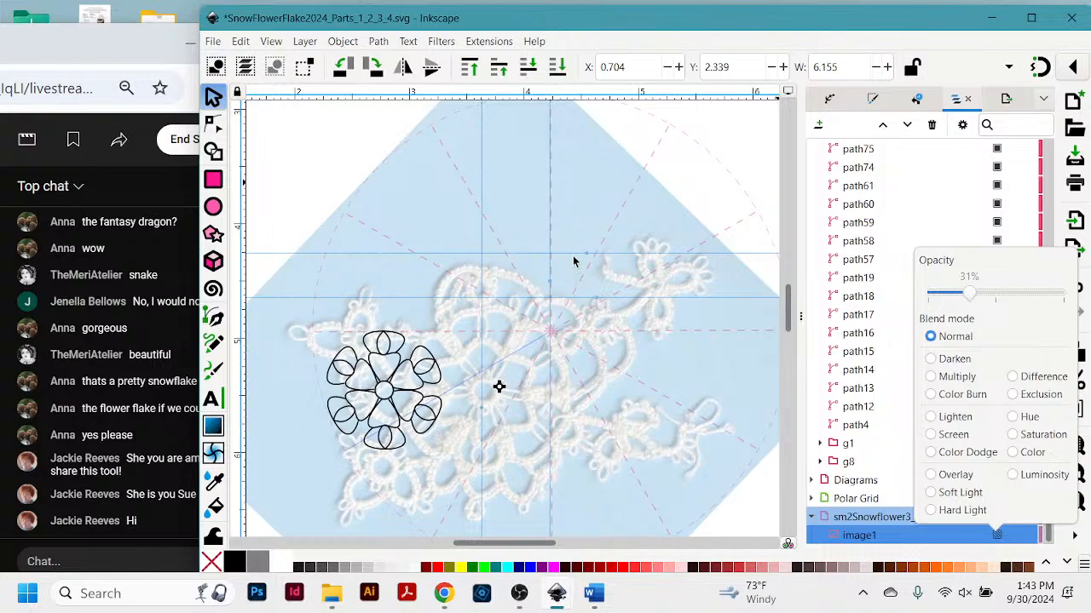
{"action": "left_click", "coordinate": [888, 538]}
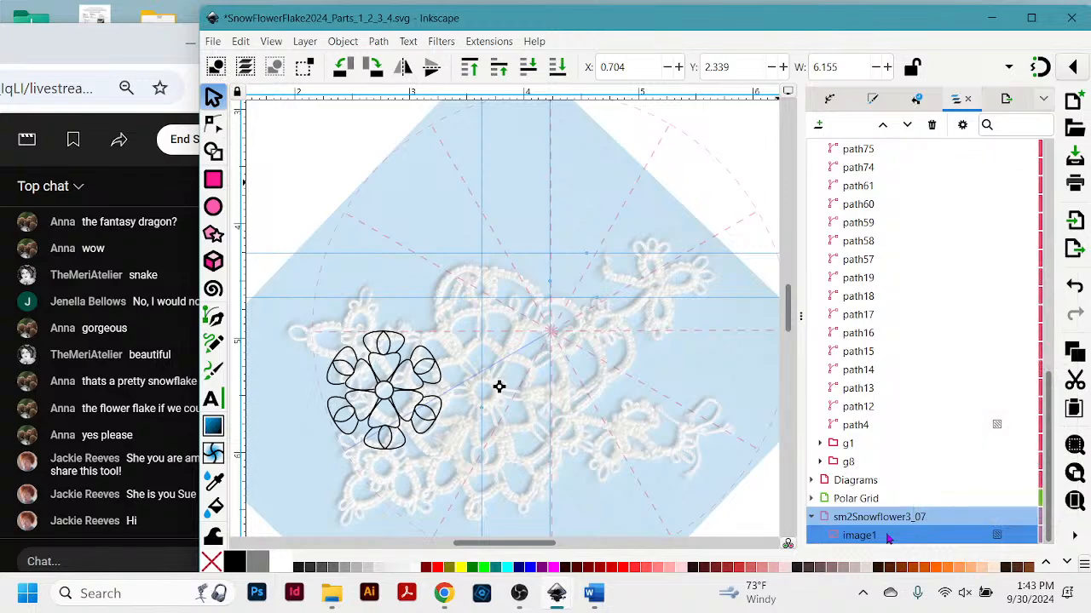
Return the photo's opacity to 100%, and fade it again to 29.9% as a tracing background.
{"action": "mouse_move", "coordinate": [888, 538]}
{"action": "left_click", "coordinate": [997, 535]}
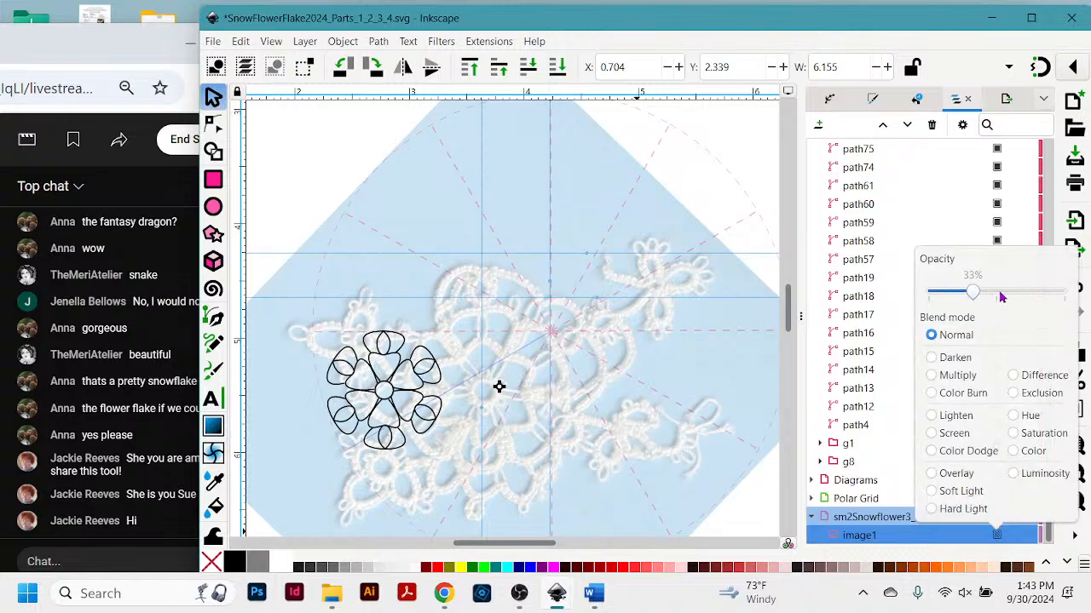
{"action": "left_click_drag", "start_coordinate": [970, 291], "coordinate": [1063, 292]}
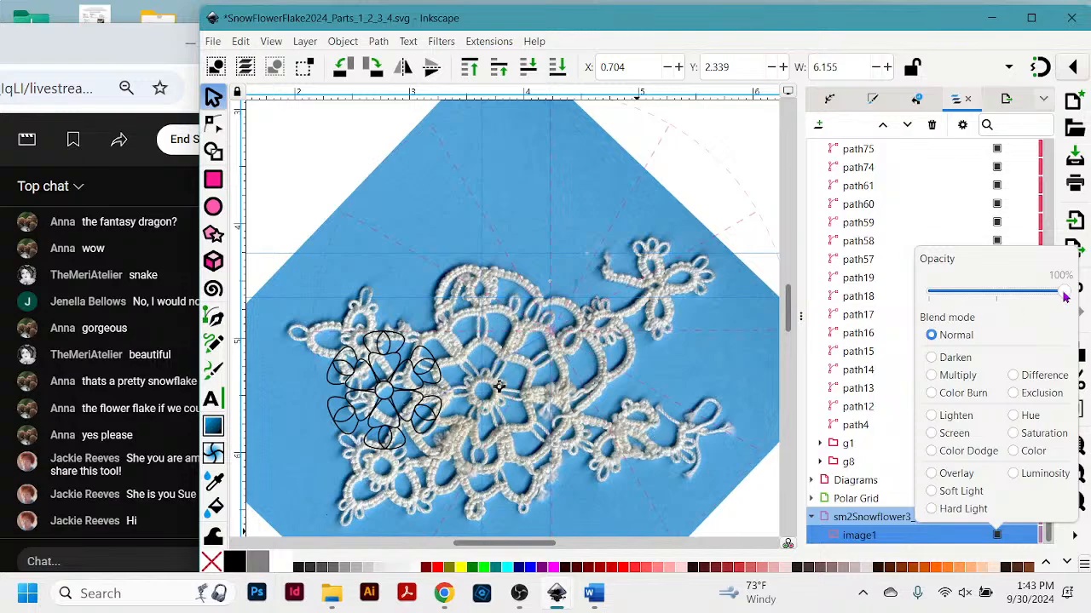
{"action": "left_click_drag", "start_coordinate": [1065, 294], "coordinate": [969, 297]}
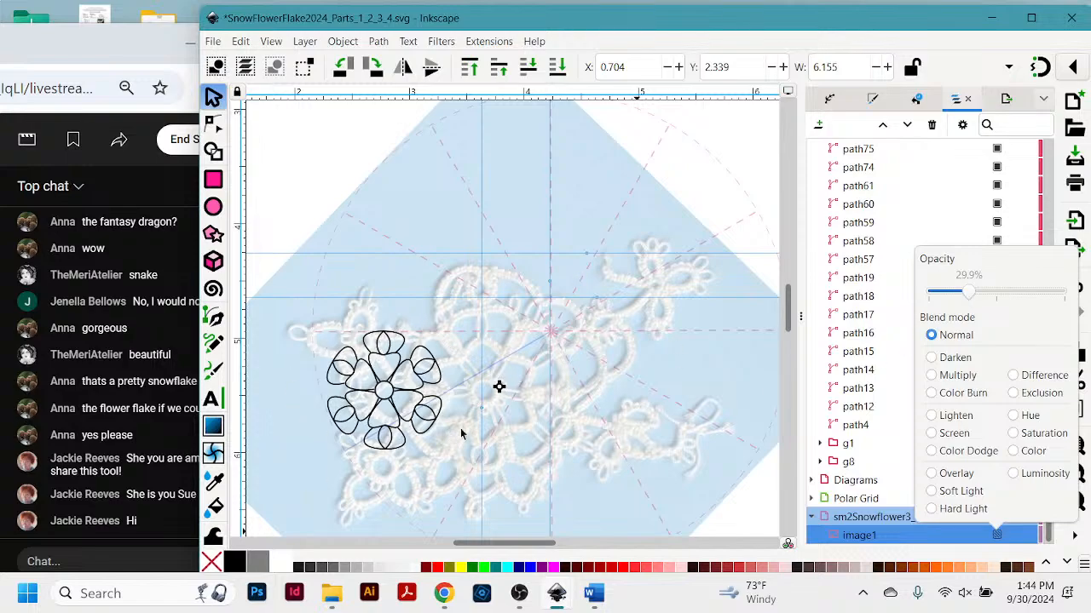
Lock the faded photo image1 in the sm2Snowflower3_07 layer and deselect it.
{"action": "double_click", "coordinate": [877, 537]}
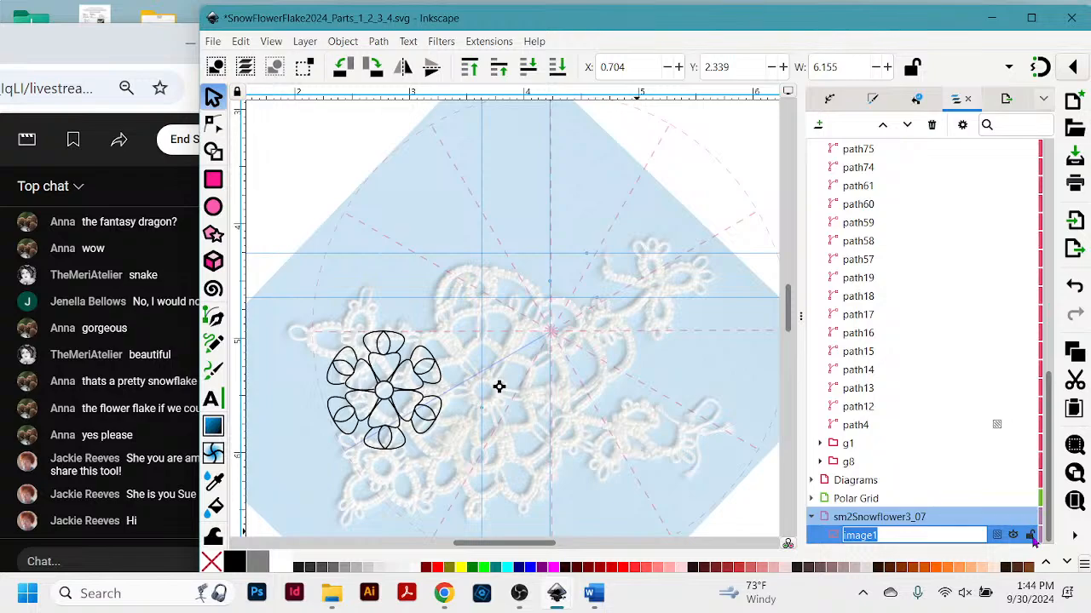
{"action": "left_click", "coordinate": [1030, 535]}
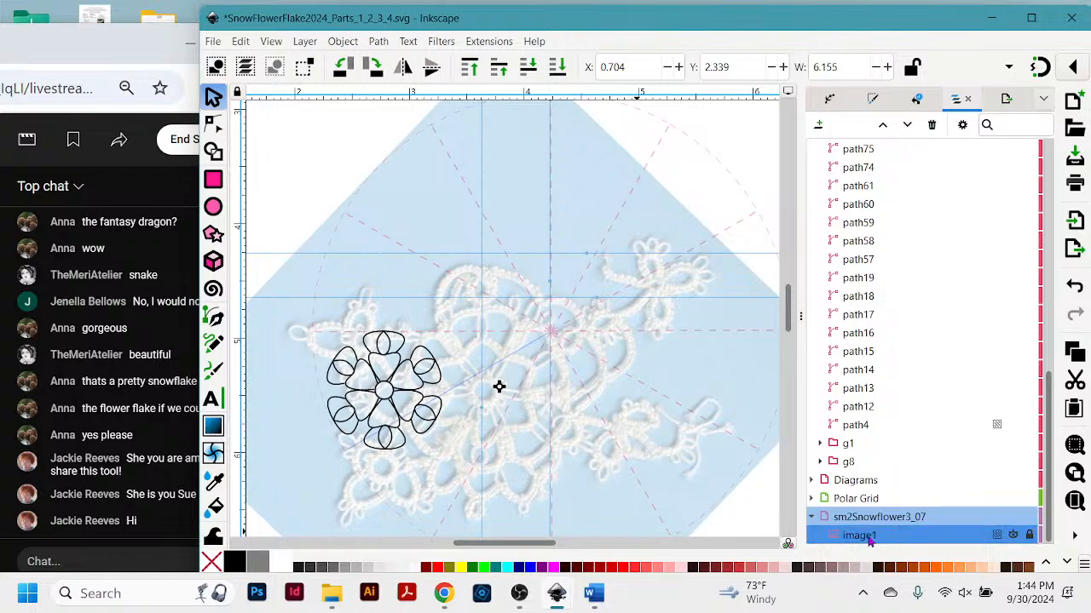
{"action": "left_click", "coordinate": [648, 373]}
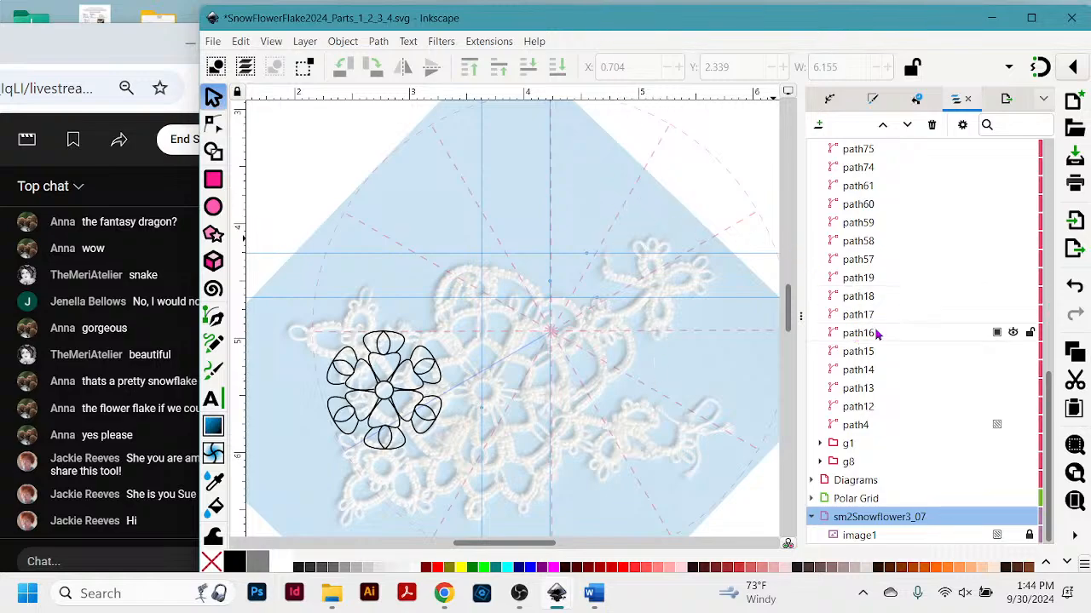
Move the small six-petal flower diagram off the photo onto the area left of the page, at about X -1.89, Y 4.99.
{"action": "scroll", "coordinate": [891, 341], "scroll_direction": "up", "scroll_amount": 15}
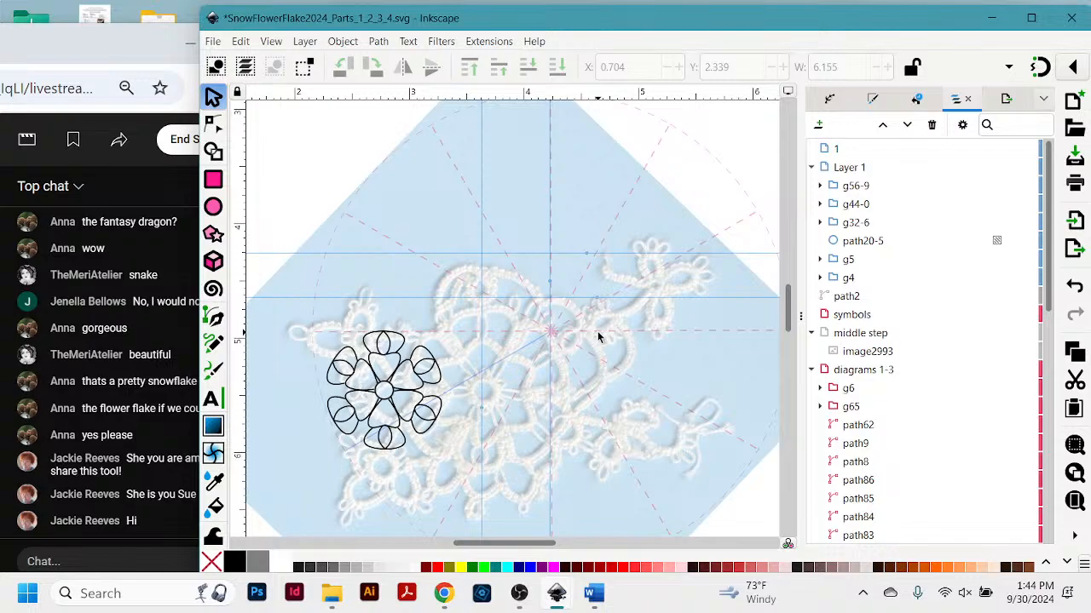
{"action": "key", "text": "minus"}
{"action": "key", "text": "minus"}
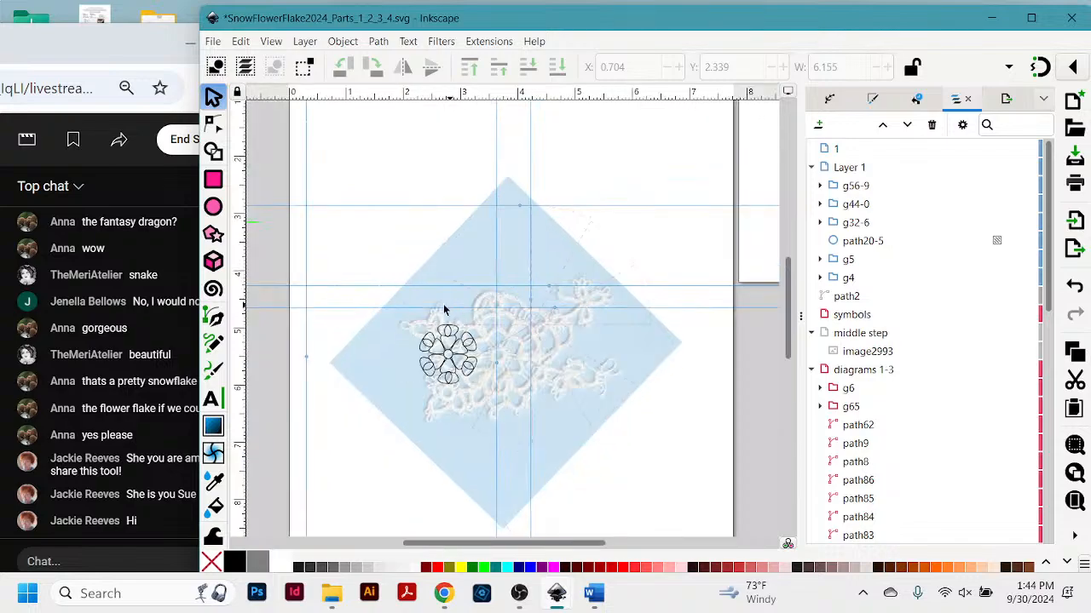
{"action": "left_click_drag", "start_coordinate": [373, 294], "coordinate": [517, 411]}
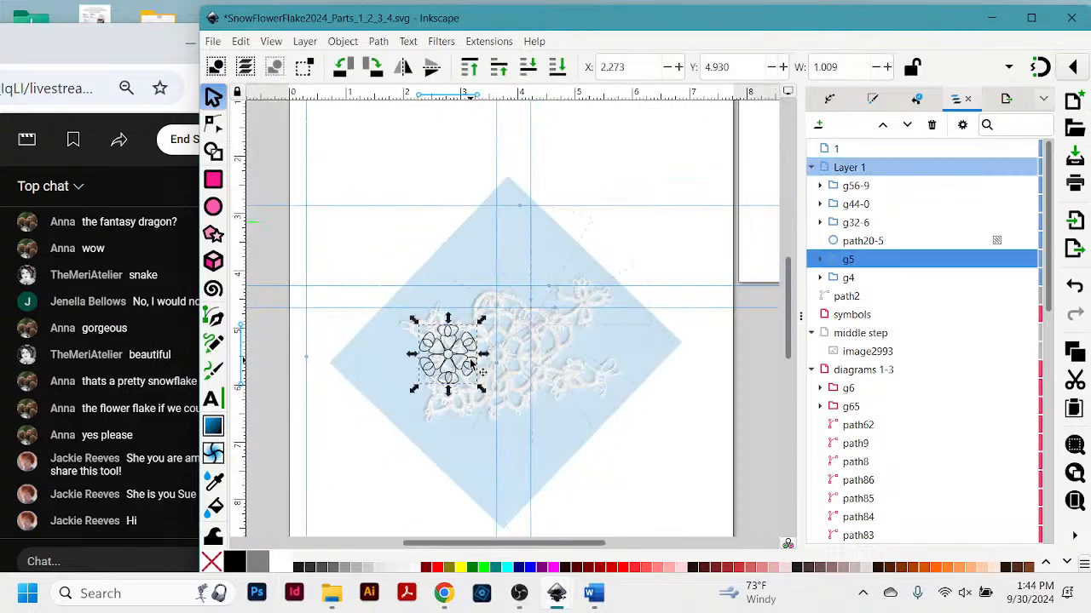
{"action": "left_click_drag", "start_coordinate": [471, 364], "coordinate": [278, 361]}
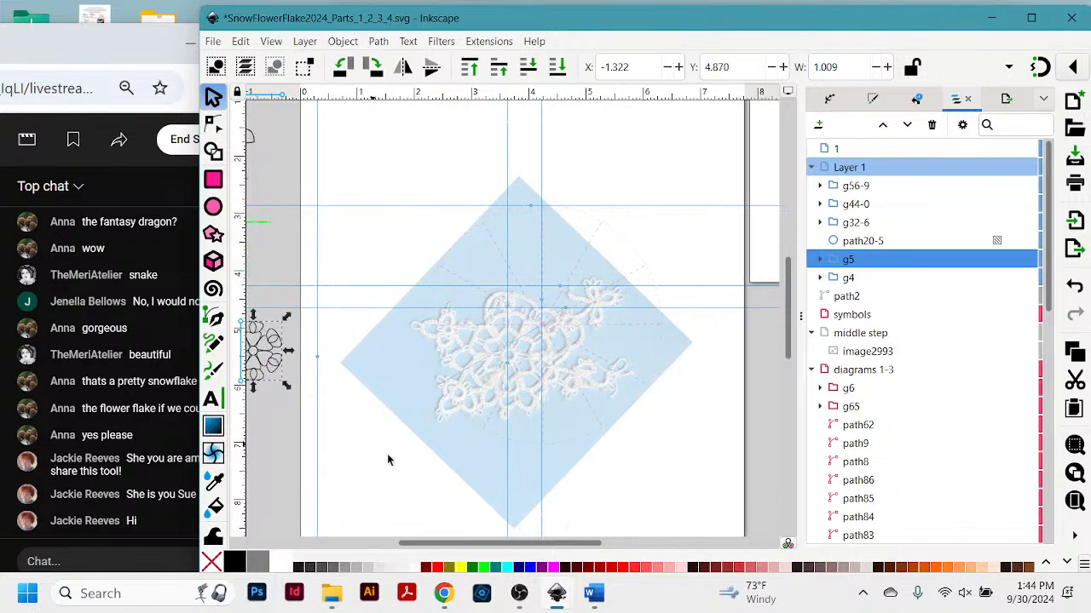
{"action": "left_click_drag", "start_coordinate": [465, 543], "coordinate": [407, 551]}
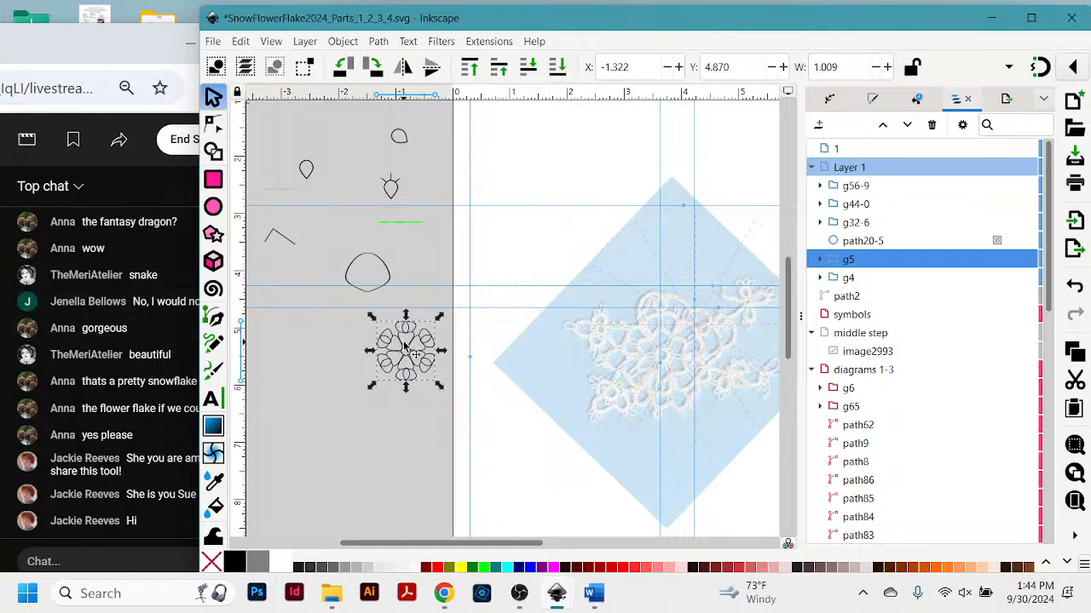
{"action": "left_click_drag", "start_coordinate": [411, 338], "coordinate": [379, 346]}
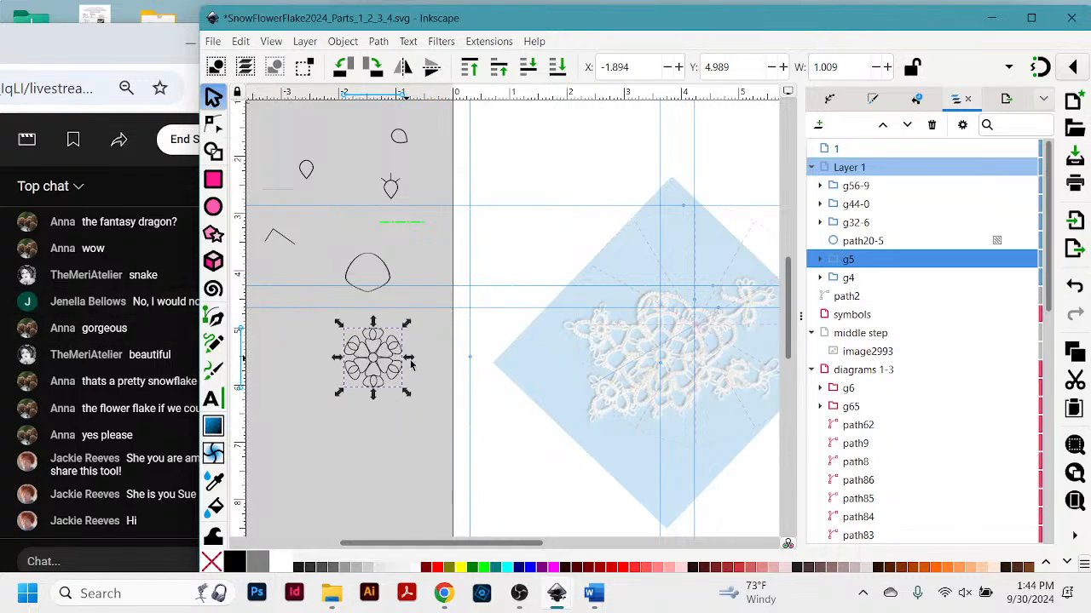
{"action": "scroll", "coordinate": [433, 362], "scroll_direction": "up", "scroll_amount": 5}
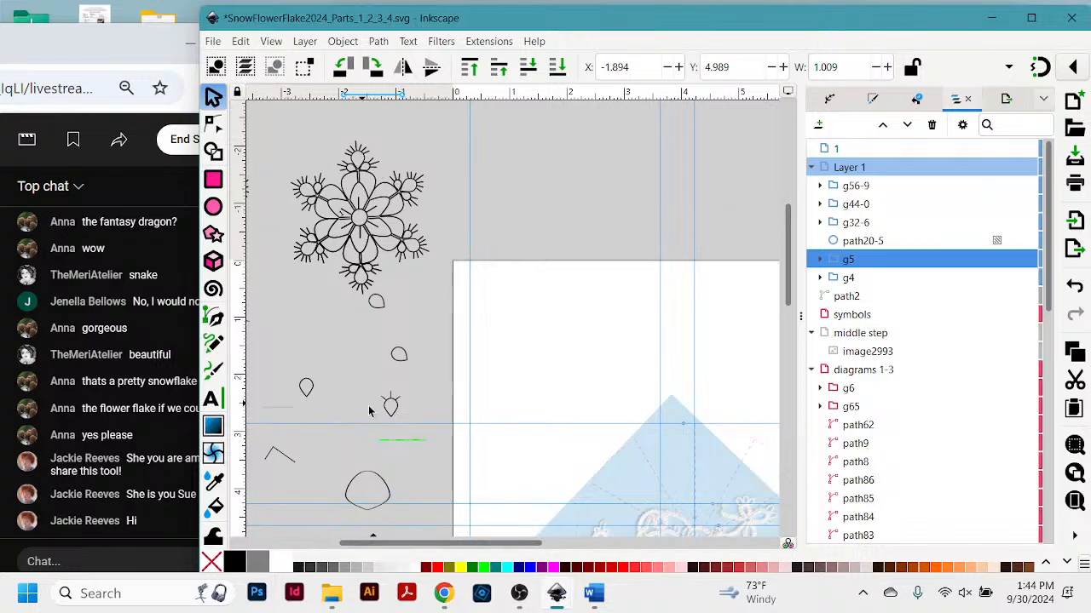
Remove the surplus guides around the snowflake photo, keeping the vertical one near X 3.6 and the lowest horizontal one.
{"action": "scroll", "coordinate": [371, 409], "scroll_direction": "down", "scroll_amount": 5}
{"action": "scroll", "coordinate": [370, 410], "scroll_direction": "down", "scroll_amount": 1}
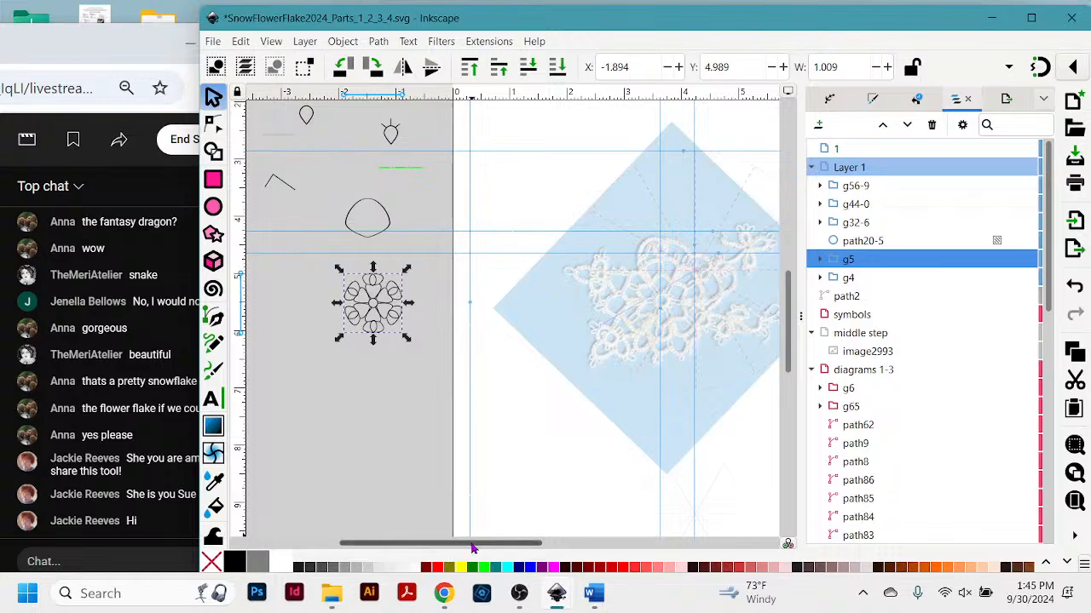
{"action": "left_click_drag", "start_coordinate": [467, 544], "coordinate": [550, 563]}
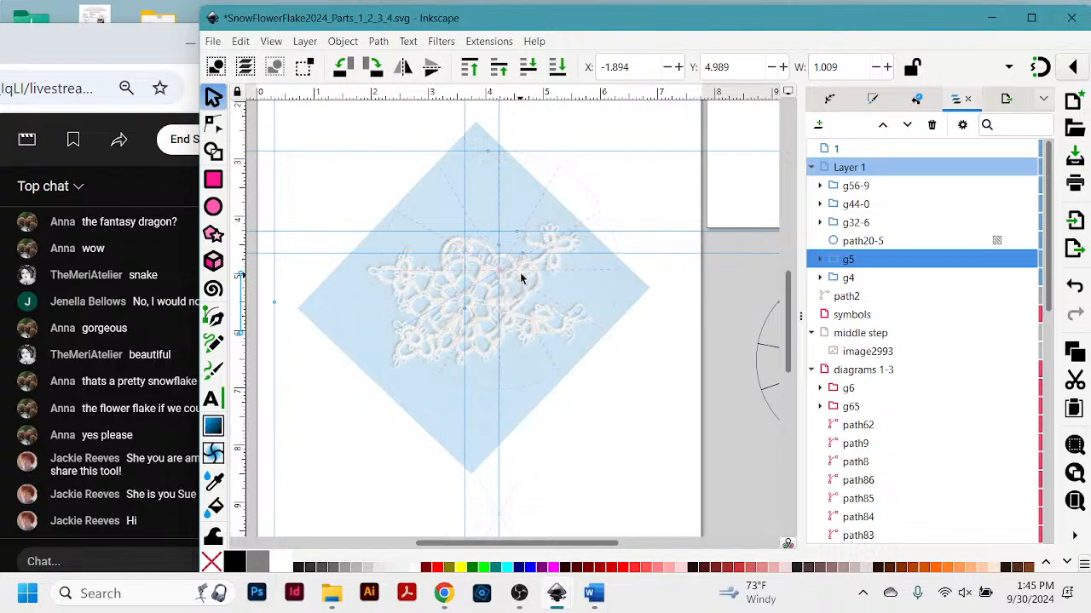
{"action": "scroll", "coordinate": [527, 289], "scroll_direction": "down", "scroll_amount": 2}
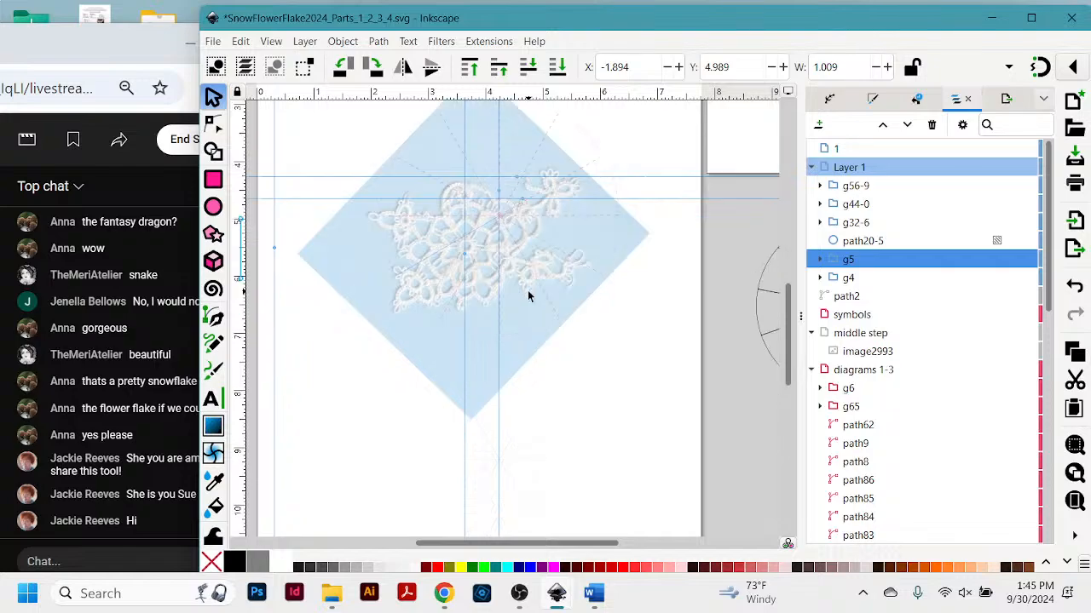
{"action": "scroll", "coordinate": [605, 241], "scroll_direction": "up", "scroll_amount": 4}
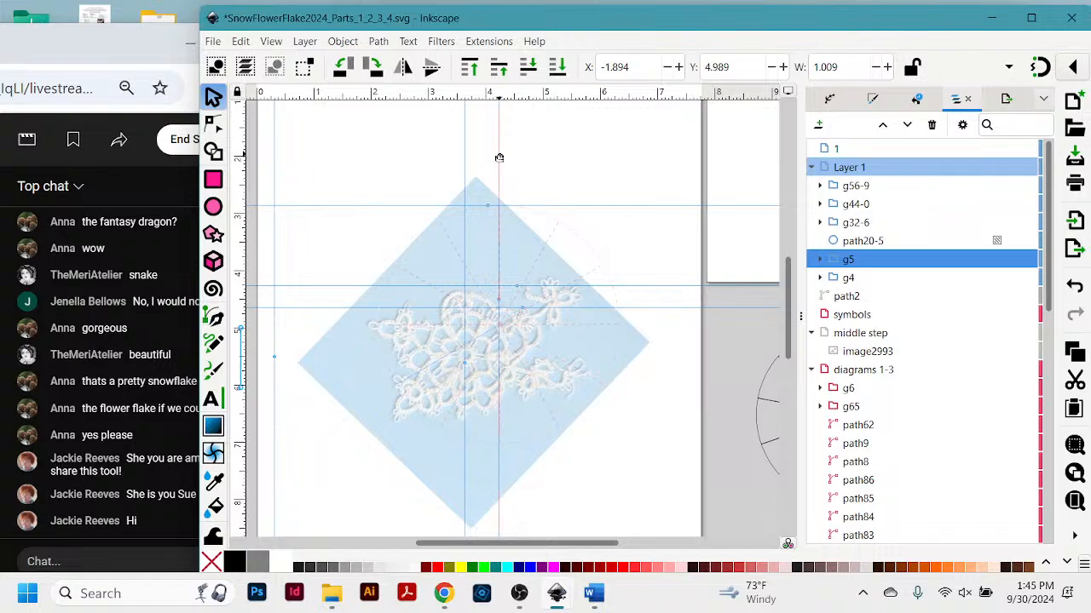
{"action": "left_click_drag", "start_coordinate": [498, 161], "coordinate": [245, 183]}
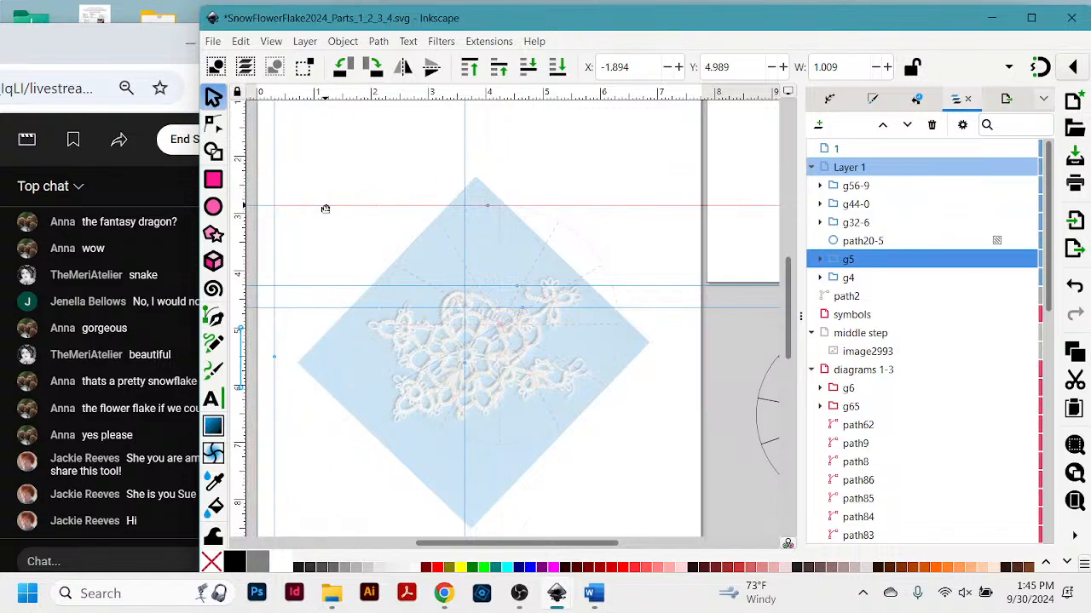
{"action": "left_click_drag", "start_coordinate": [325, 209], "coordinate": [328, 98]}
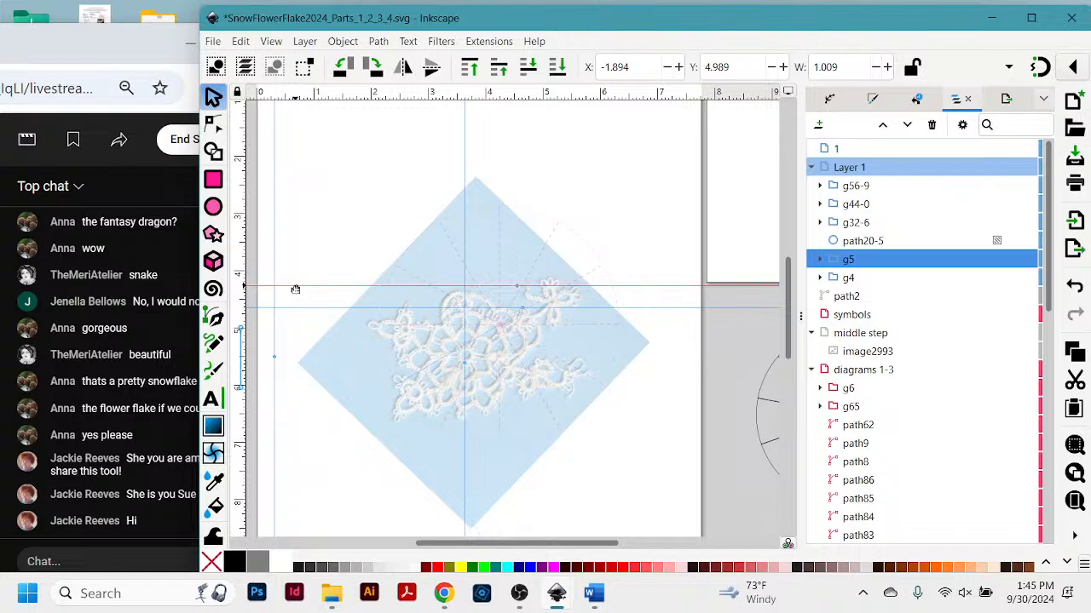
{"action": "left_click_drag", "start_coordinate": [295, 289], "coordinate": [326, 106]}
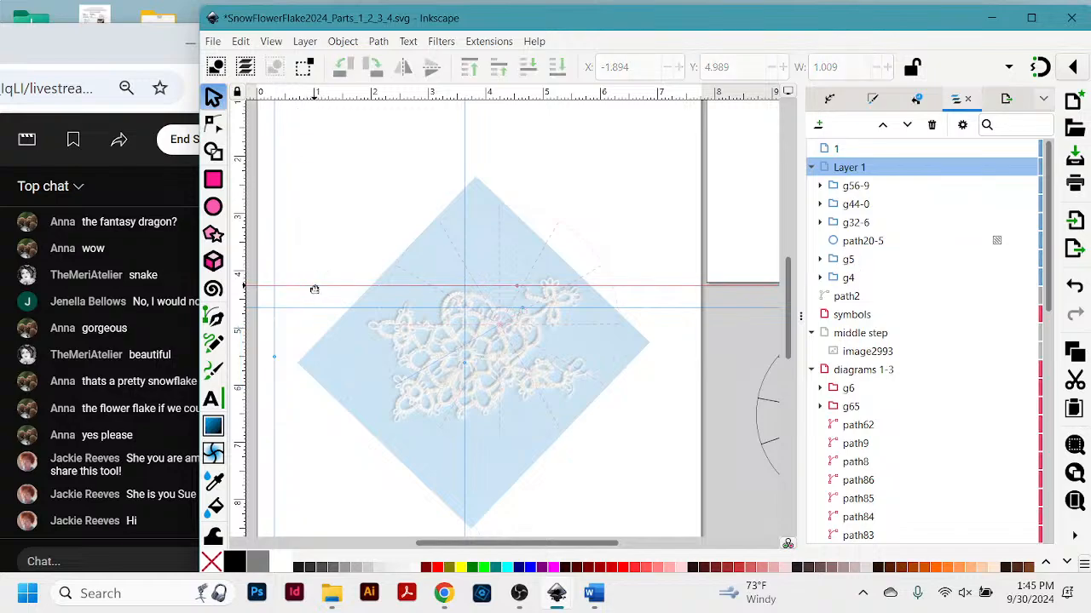
{"action": "left_click_drag", "start_coordinate": [316, 291], "coordinate": [323, 94]}
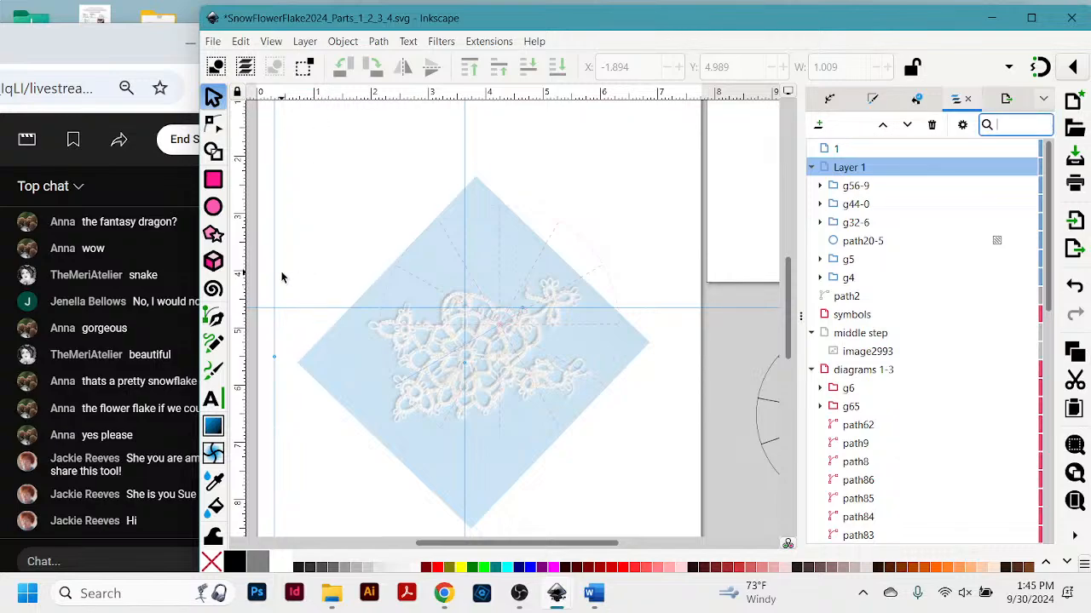
{"action": "left_click_drag", "start_coordinate": [274, 277], "coordinate": [239, 281]}
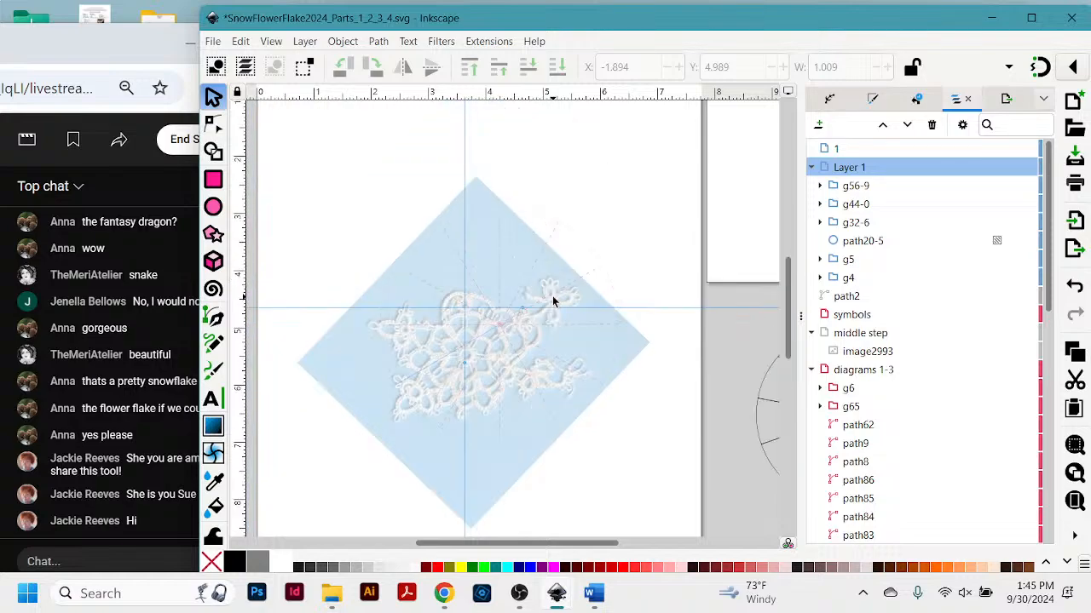
Select the snowflake photo image1 in the sm2Snowflower3_07 layer and activate the Node tool.
{"action": "scroll", "coordinate": [552, 301], "scroll_direction": "down", "scroll_amount": 3}
{"action": "scroll", "coordinate": [552, 301], "scroll_direction": "up", "scroll_amount": 3}
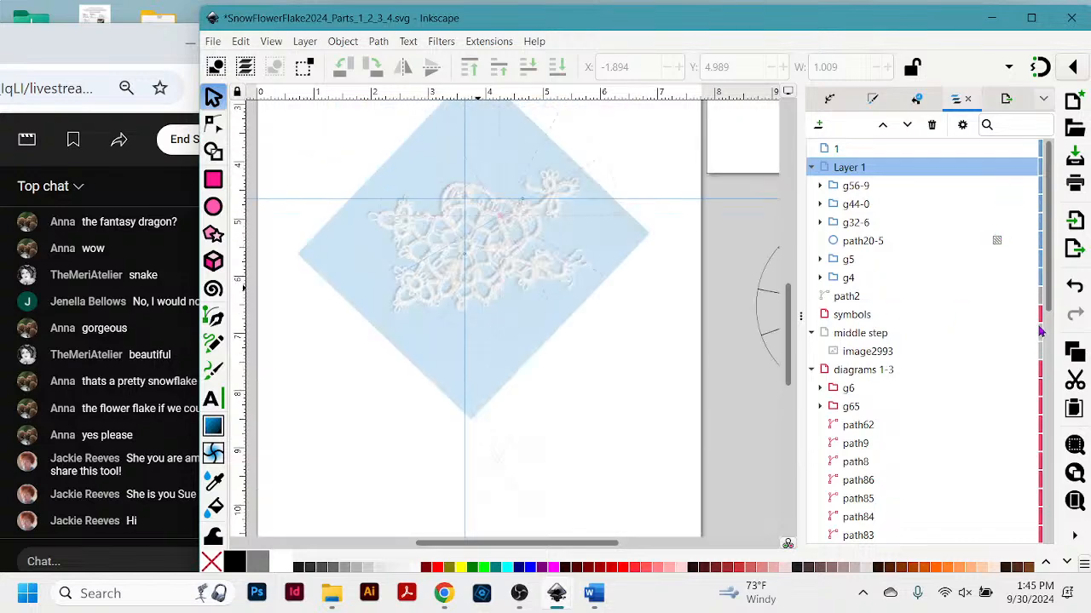
{"action": "scroll", "coordinate": [933, 349], "scroll_direction": "down", "scroll_amount": 10}
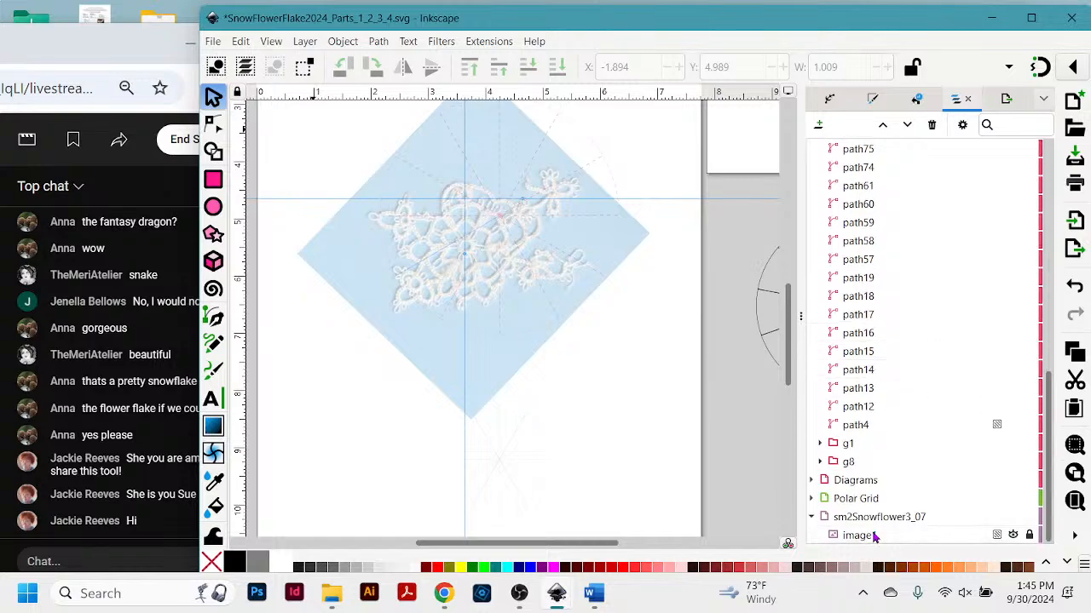
{"action": "left_click", "coordinate": [995, 538]}
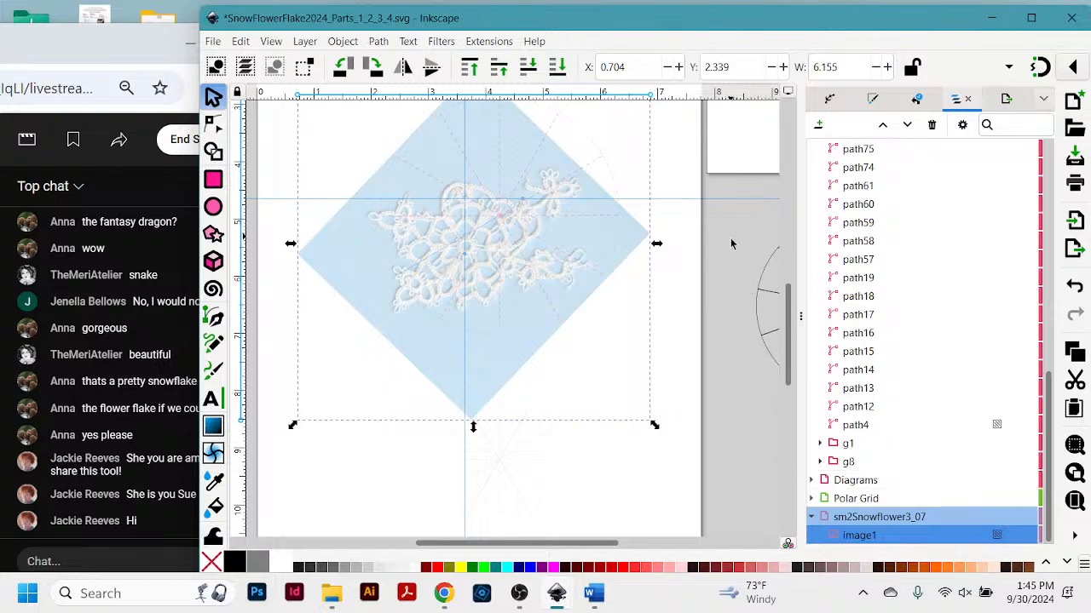
{"action": "scroll", "coordinate": [730, 244], "scroll_direction": "up", "scroll_amount": 2}
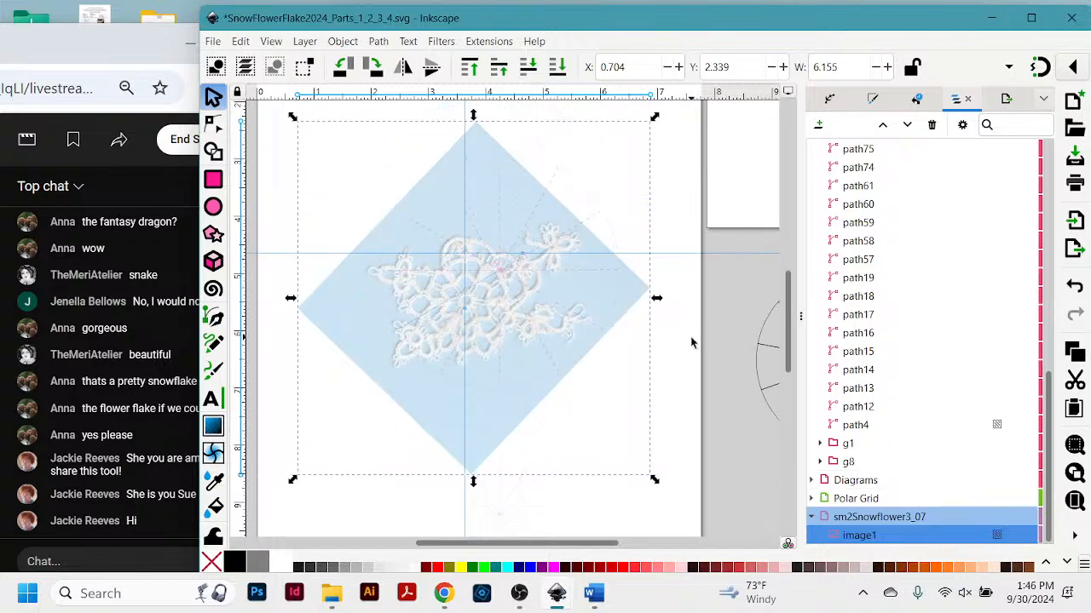
{"action": "key", "text": "z"}
{"action": "left_click_drag", "start_coordinate": [411, 231], "coordinate": [516, 358]}
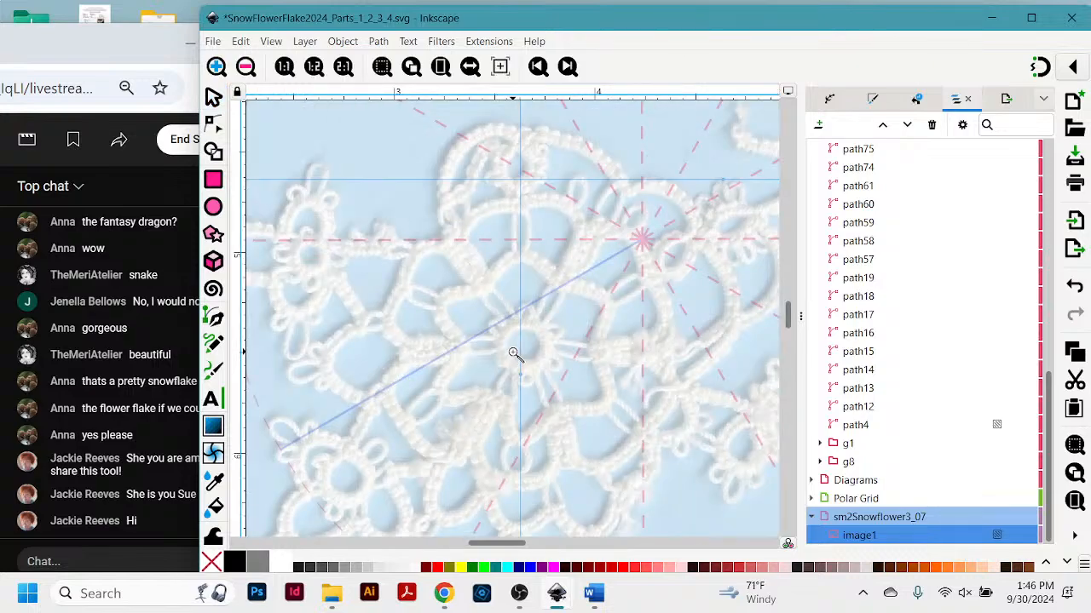
{"action": "scroll", "coordinate": [596, 345], "scroll_direction": "down", "scroll_amount": 2}
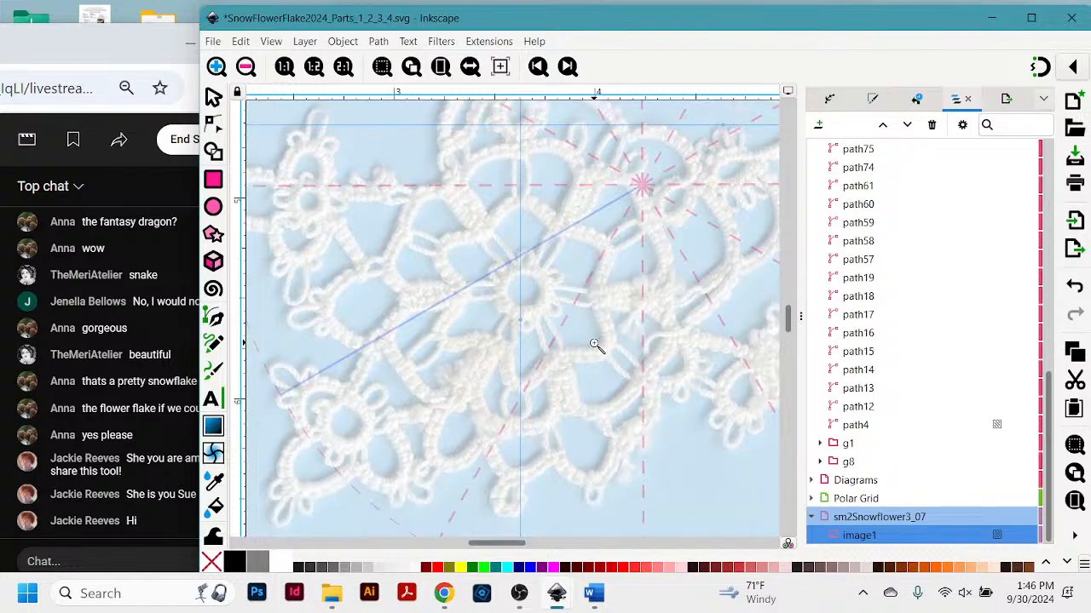
{"action": "scroll", "coordinate": [596, 345], "scroll_direction": "up", "scroll_amount": 2}
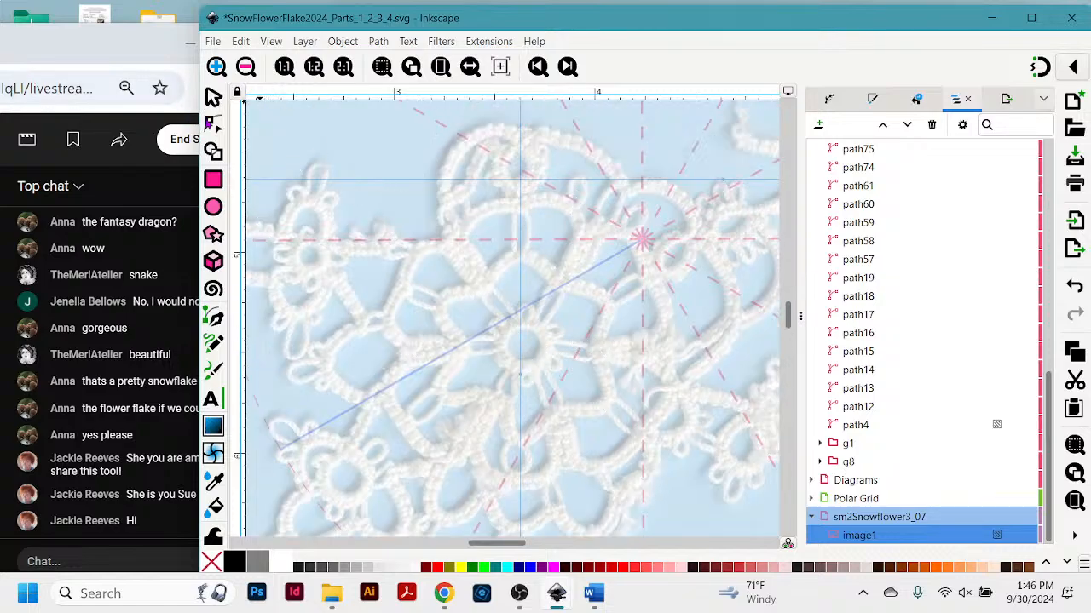
{"action": "left_click", "coordinate": [213, 96]}
{"action": "left_click", "coordinate": [213, 123]}
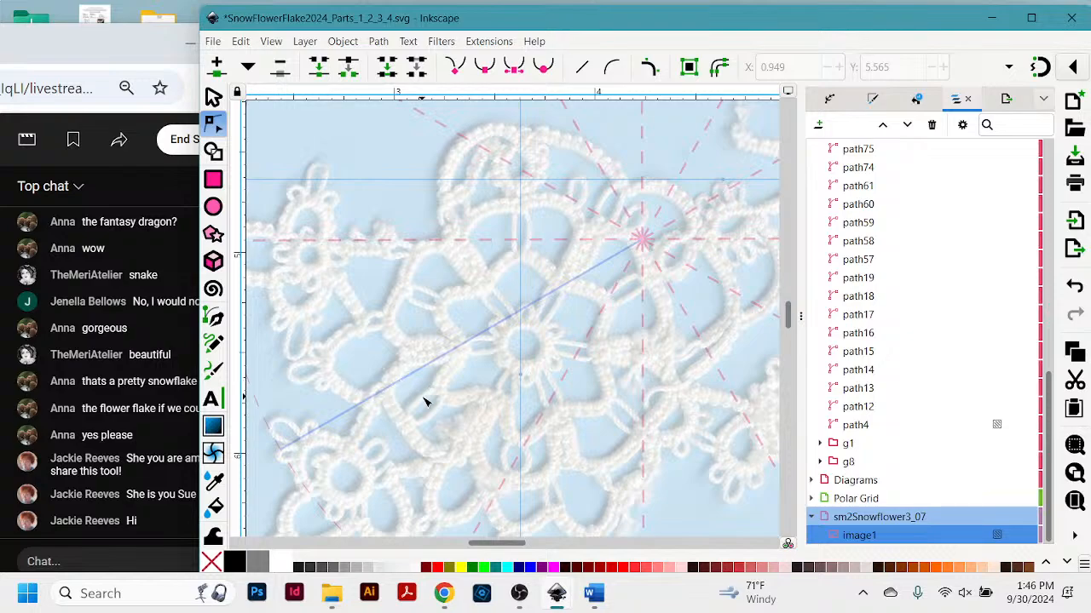
Check the Polar Grid layer's opacity setting and hide the layer.
{"action": "left_click", "coordinate": [858, 501]}
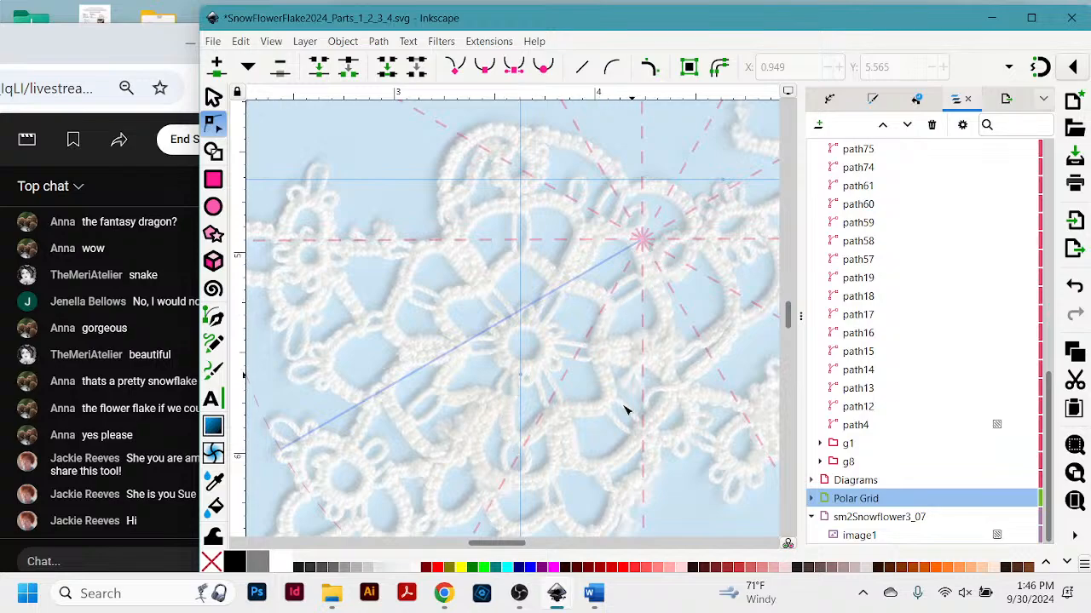
{"action": "left_click_drag", "start_coordinate": [503, 548], "coordinate": [523, 549]}
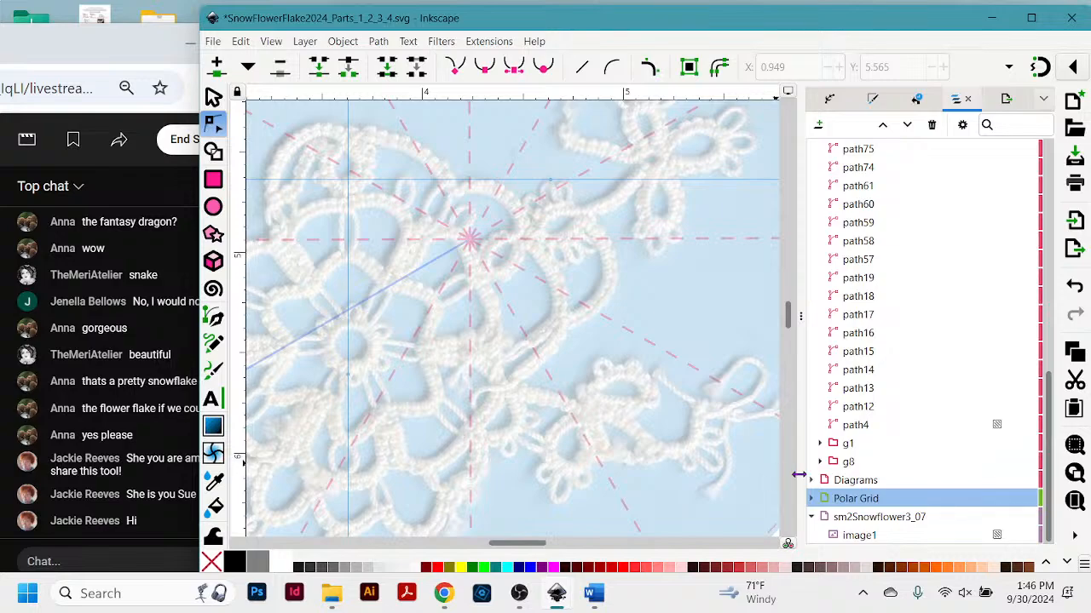
{"action": "mouse_move", "coordinate": [895, 506]}
{"action": "left_click", "coordinate": [997, 500]}
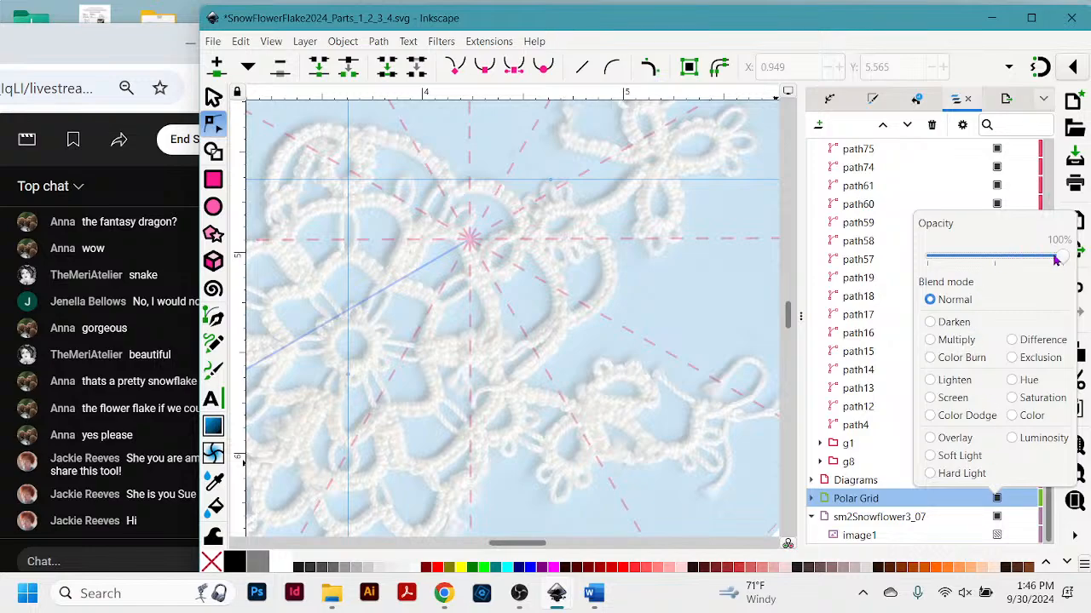
{"action": "mouse_move", "coordinate": [1061, 262]}
{"action": "left_mouse_down"}
{"action": "mouse_move", "coordinate": [984, 260]}
{"action": "mouse_move", "coordinate": [1069, 273]}
{"action": "left_mouse_up"}
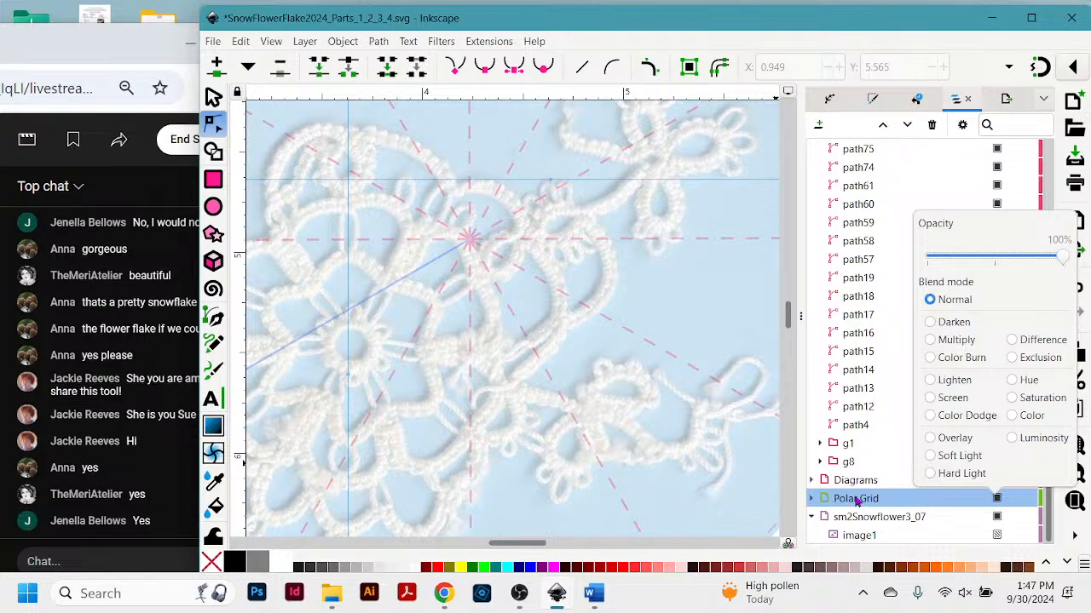
{"action": "left_click", "coordinate": [929, 501]}
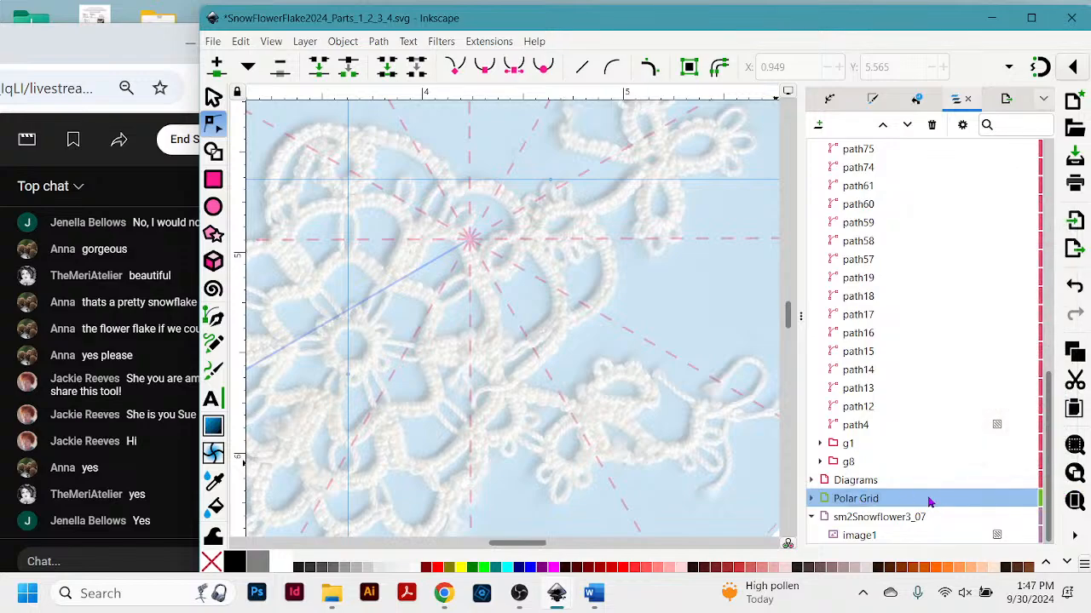
{"action": "left_click", "coordinate": [1013, 499]}
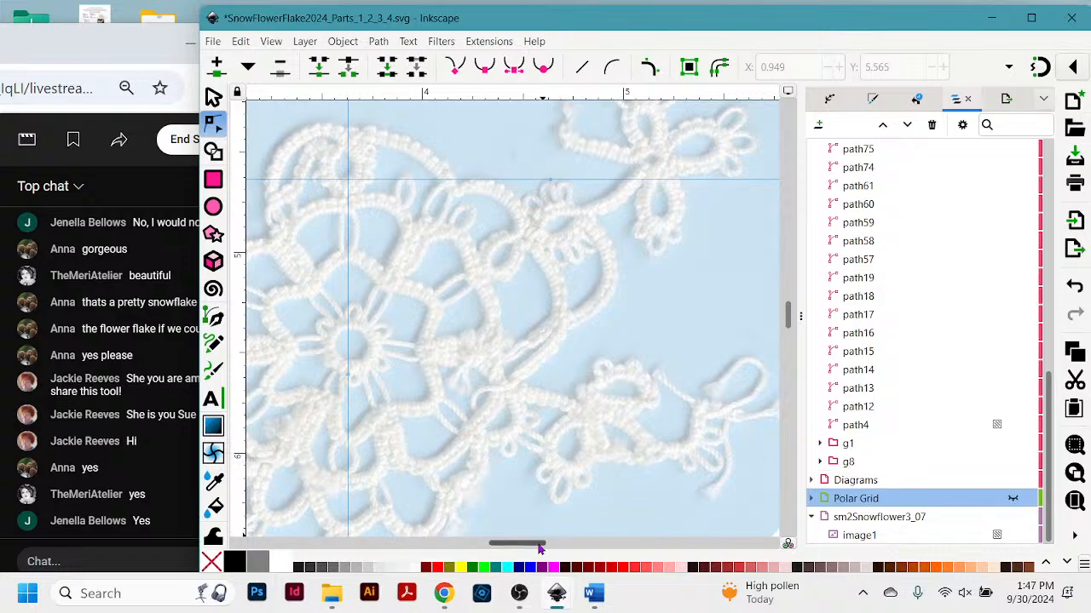
Move the horizontal guide down onto the vertical guide's anchor point below the snowflake's central ring, and slide the horizontal guide's own anchor point aside.
{"action": "left_click_drag", "start_coordinate": [542, 545], "coordinate": [518, 545]}
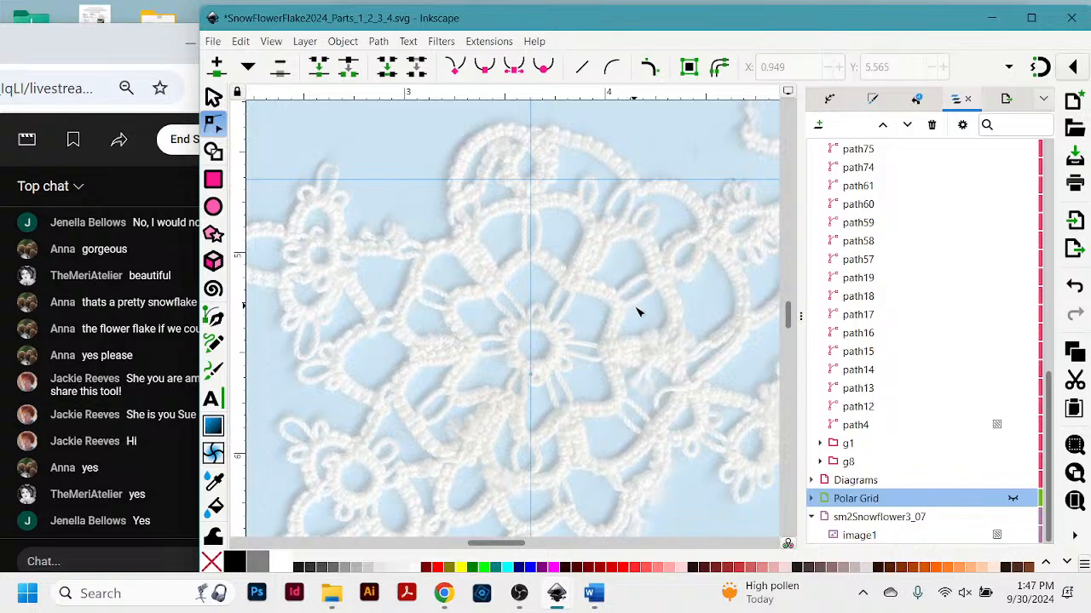
{"action": "scroll", "coordinate": [638, 309], "scroll_direction": "down", "scroll_amount": 2}
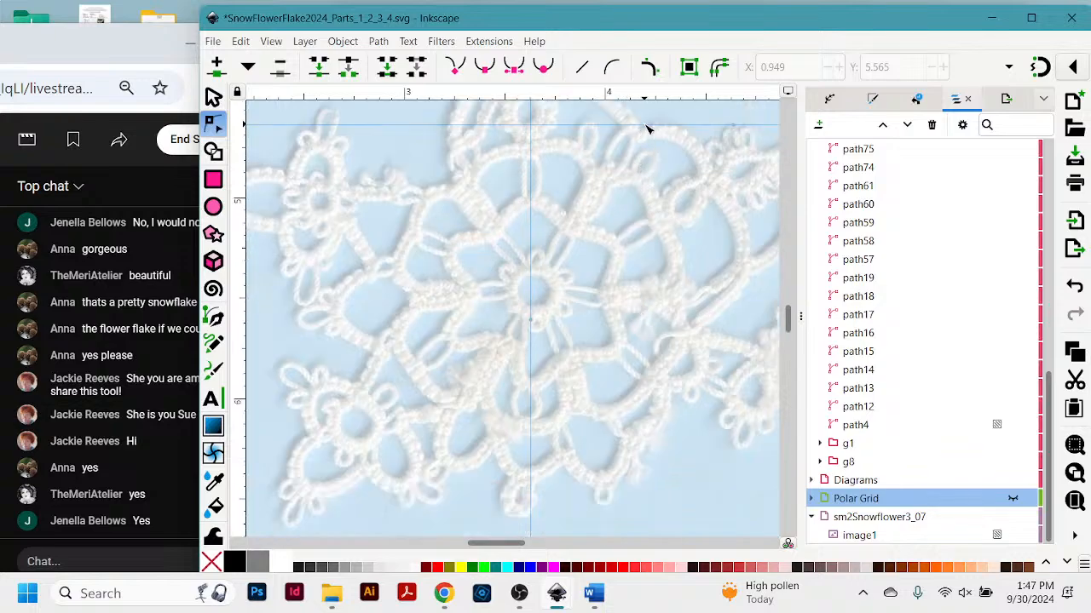
{"action": "left_click_drag", "start_coordinate": [645, 128], "coordinate": [646, 281]}
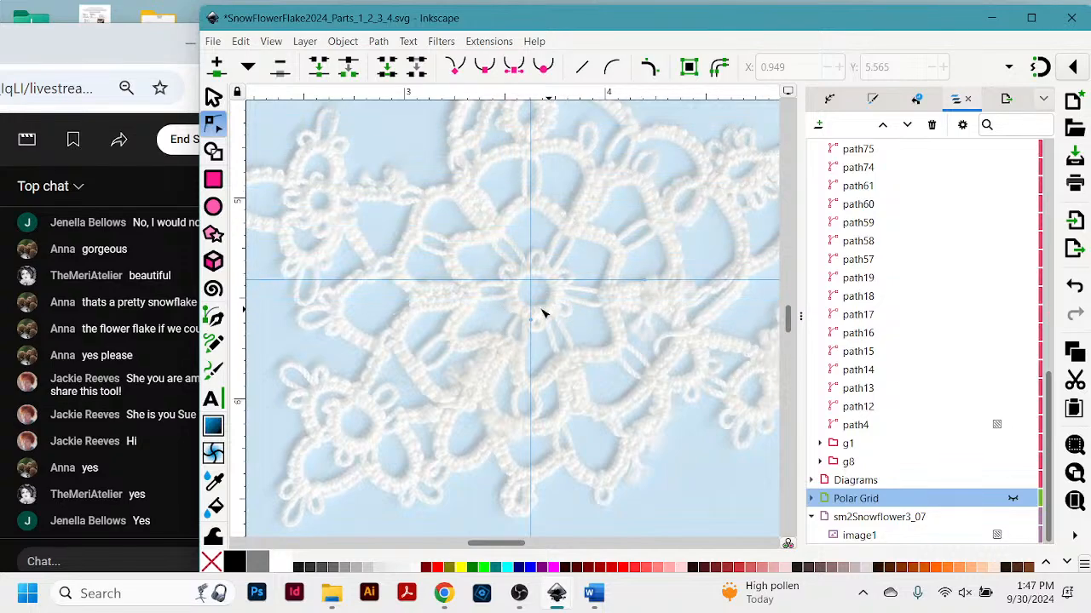
{"action": "key", "text": "plus"}
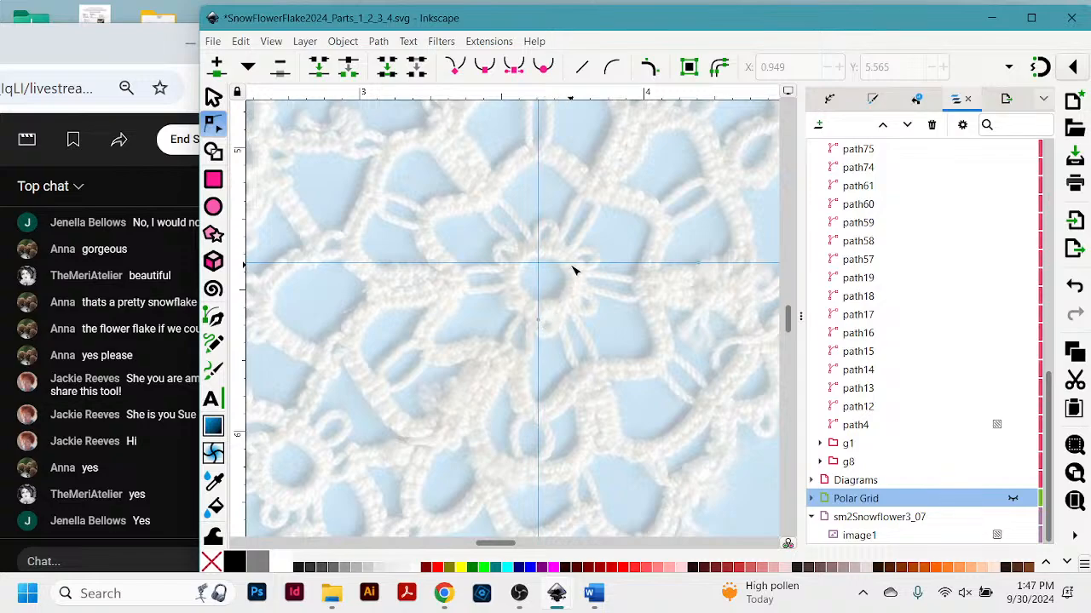
{"action": "left_click_drag", "start_coordinate": [570, 266], "coordinate": [570, 323]}
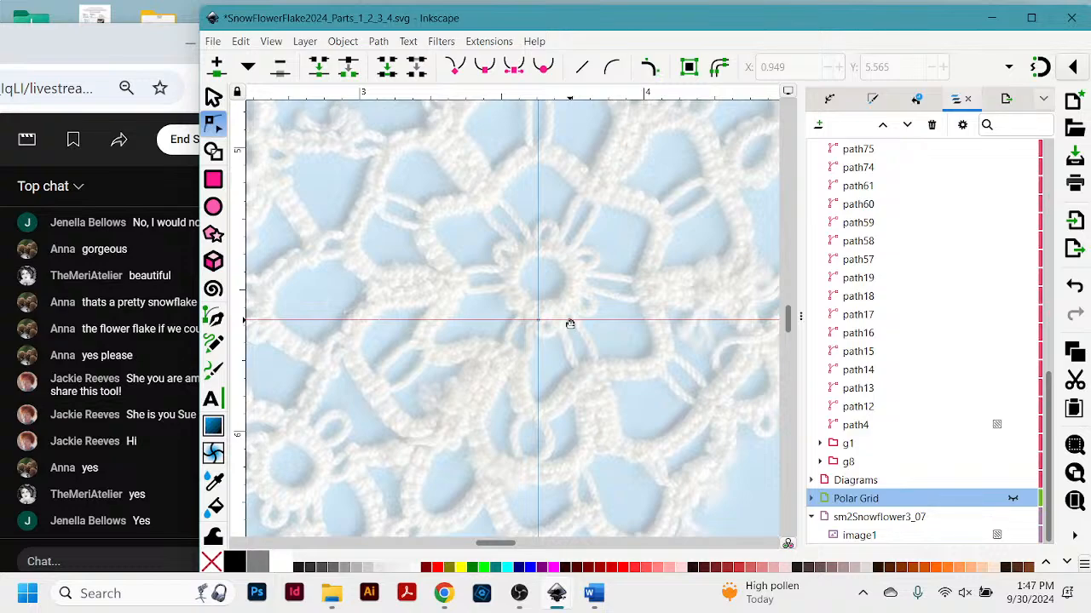
{"action": "left_click_drag", "start_coordinate": [570, 323], "coordinate": [568, 322]}
{"action": "left_click_drag", "start_coordinate": [585, 321], "coordinate": [584, 325]}
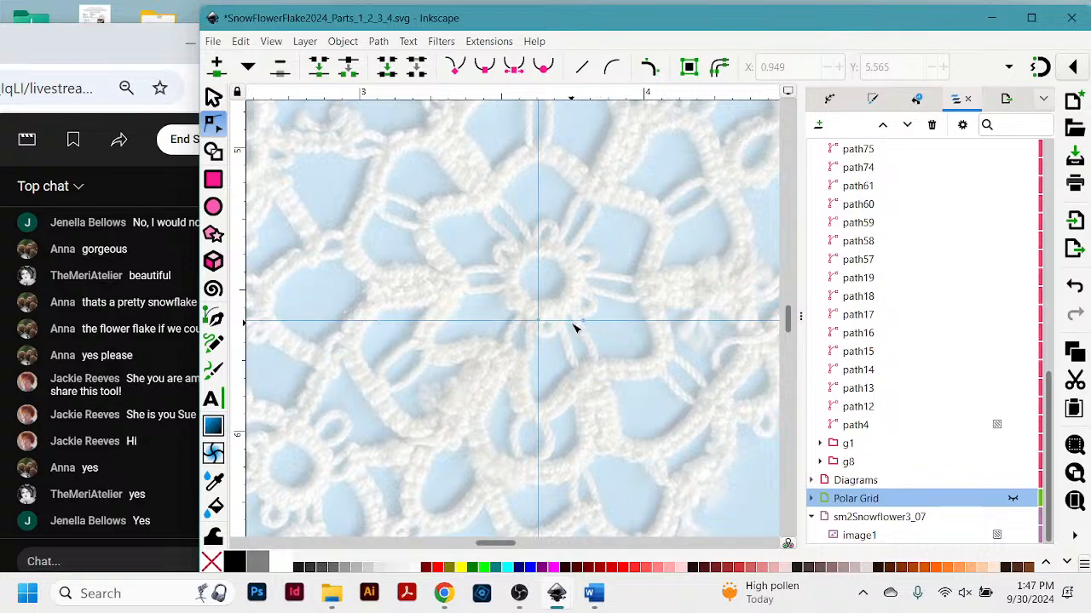
{"action": "left_click_drag", "start_coordinate": [590, 324], "coordinate": [704, 324]}
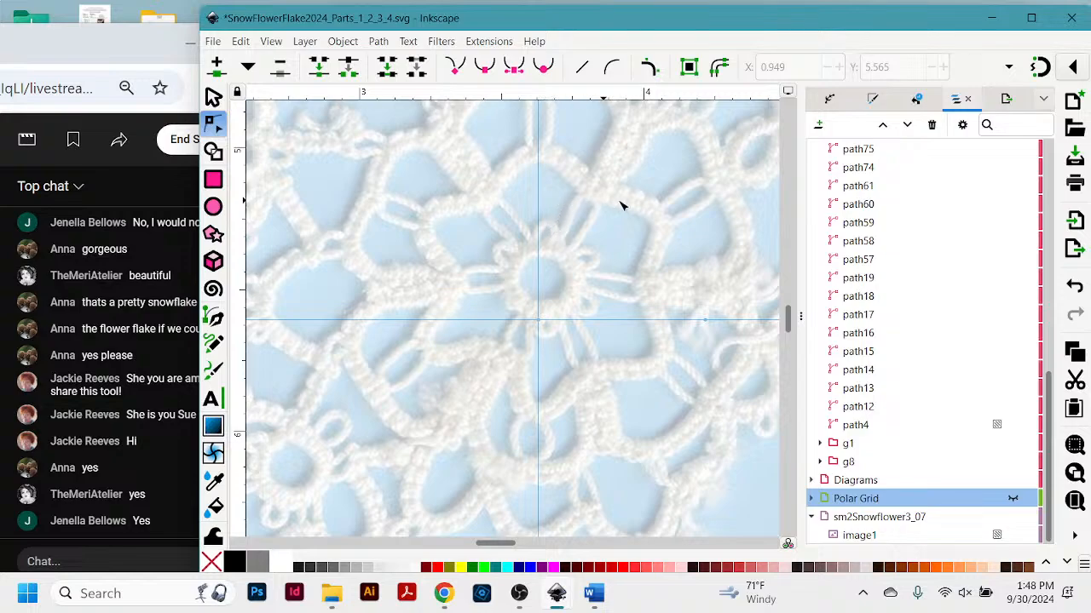
Turn on snapping and move the snowflake photo image1 so its central ring is centred on the guide crossing, at X 0.690, Y 2.486.
{"action": "left_click", "coordinate": [860, 535]}
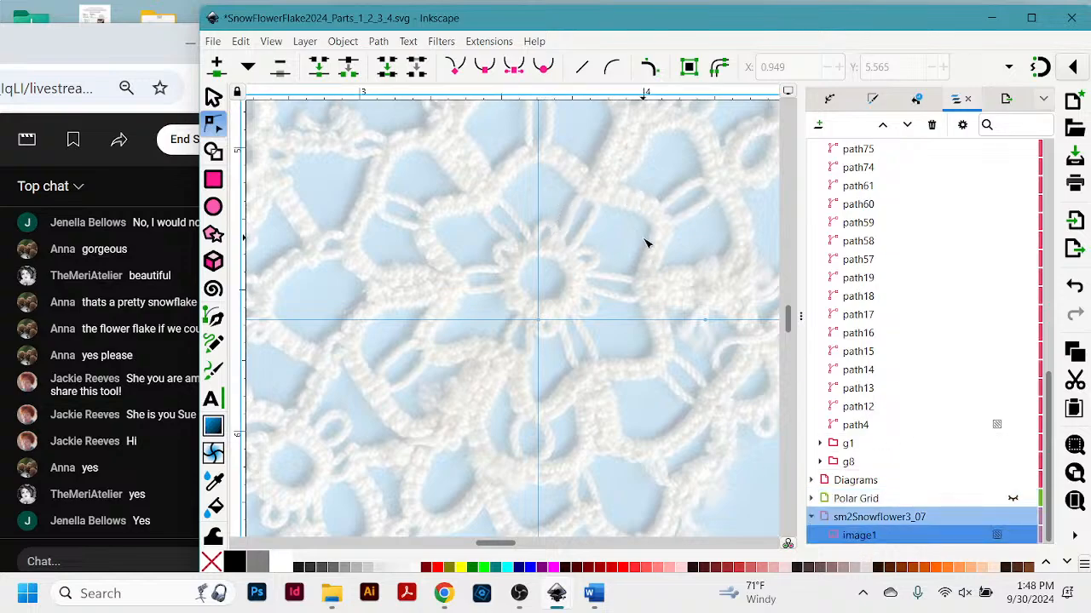
{"action": "key", "text": "Escape"}
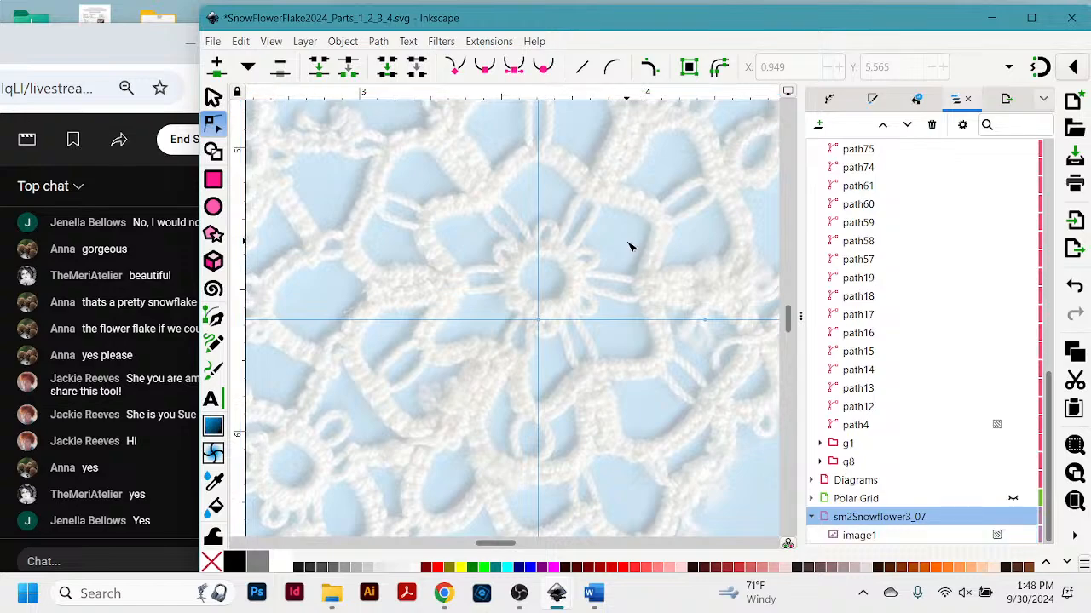
{"action": "left_click", "coordinate": [628, 247]}
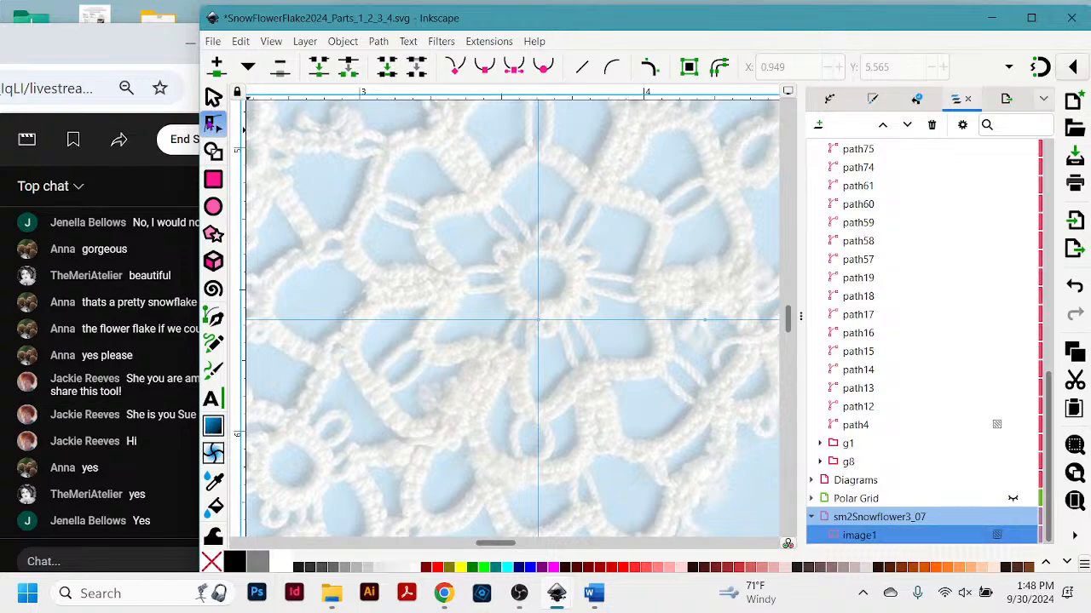
{"action": "left_click", "coordinate": [213, 97]}
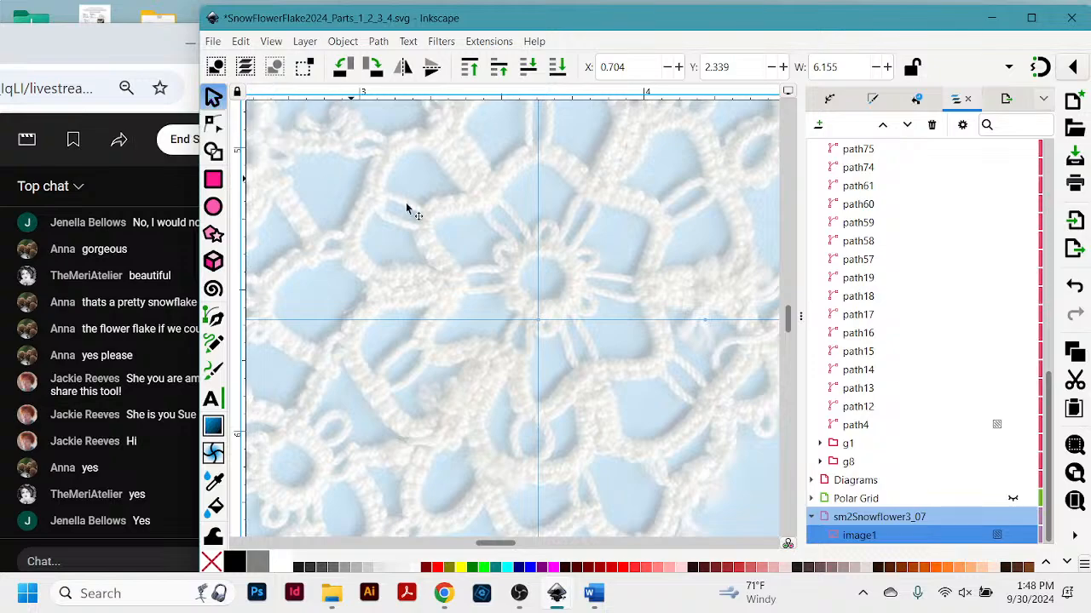
{"action": "left_click_drag", "start_coordinate": [608, 253], "coordinate": [599, 233]}
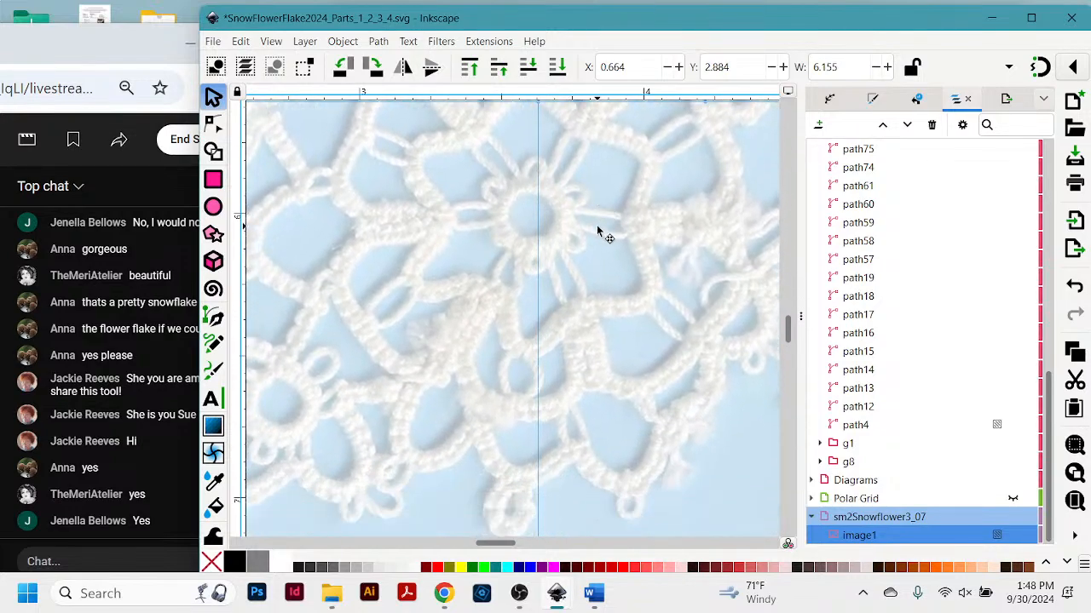
{"action": "left_click_drag", "start_coordinate": [620, 281], "coordinate": [574, 298]}
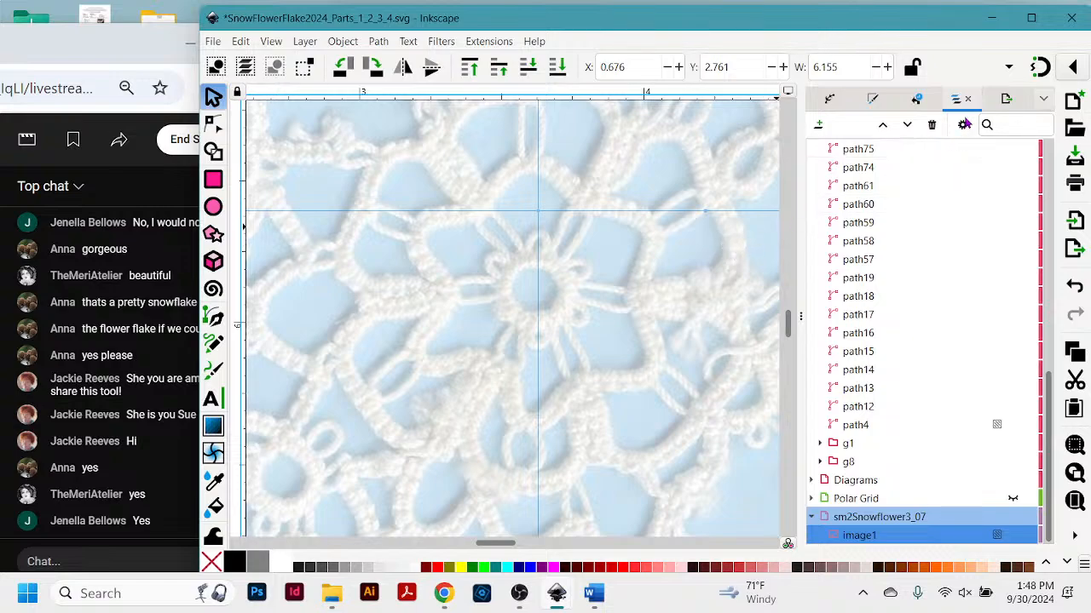
{"action": "left_click", "coordinate": [1052, 72]}
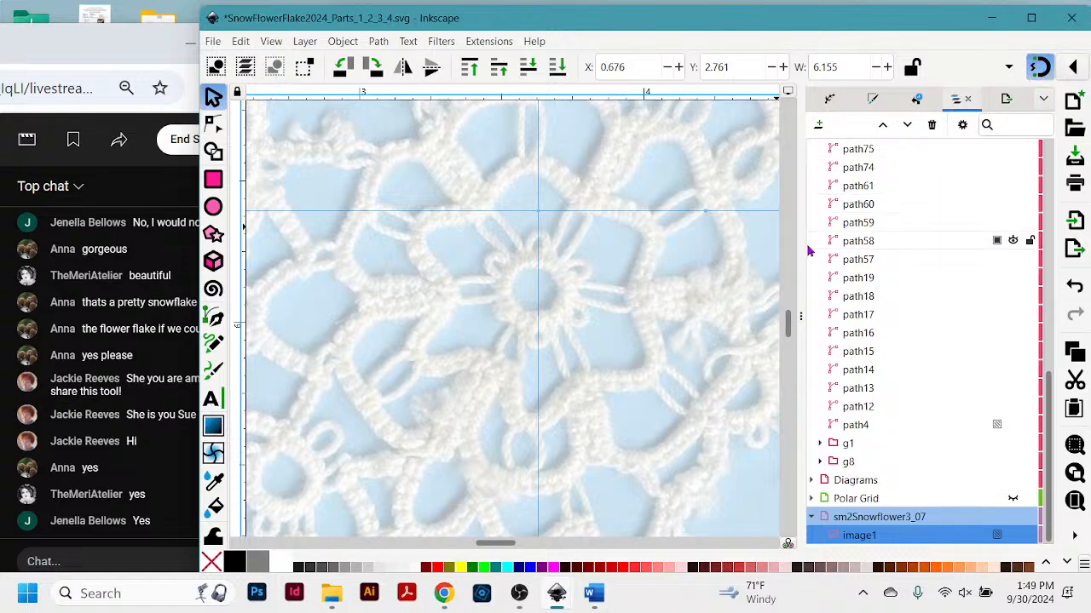
{"action": "left_click_drag", "start_coordinate": [584, 310], "coordinate": [586, 227]}
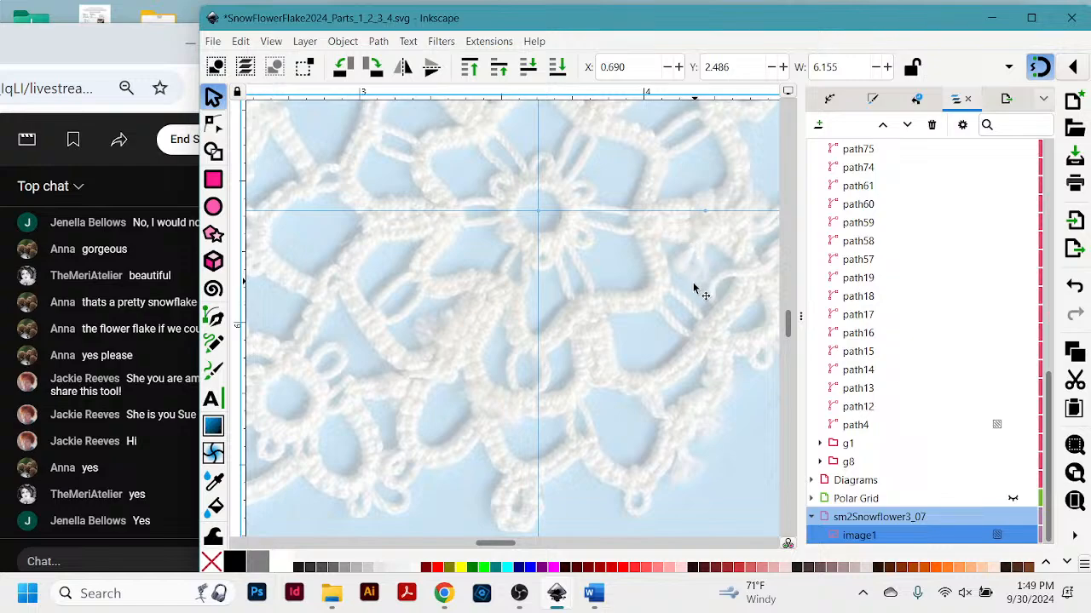
Rotate the snowflake photo slightly clockwise to line up its upper spoke with the vertical guide, and check the alignment up close.
{"action": "scroll", "coordinate": [694, 310], "scroll_direction": "up", "scroll_amount": 6}
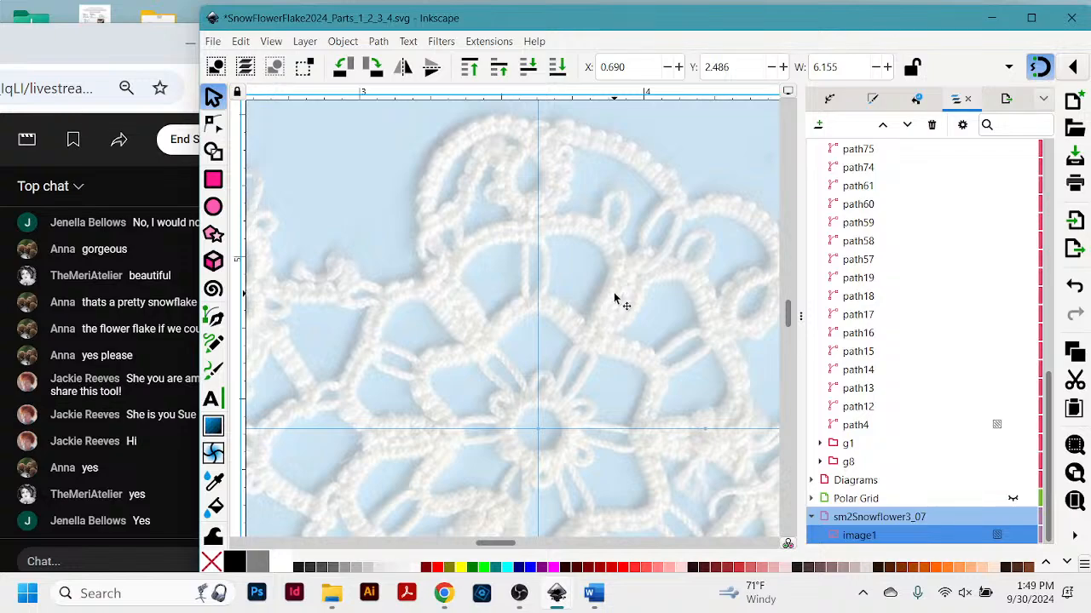
{"action": "key", "text": "minus"}
{"action": "key", "text": "minus"}
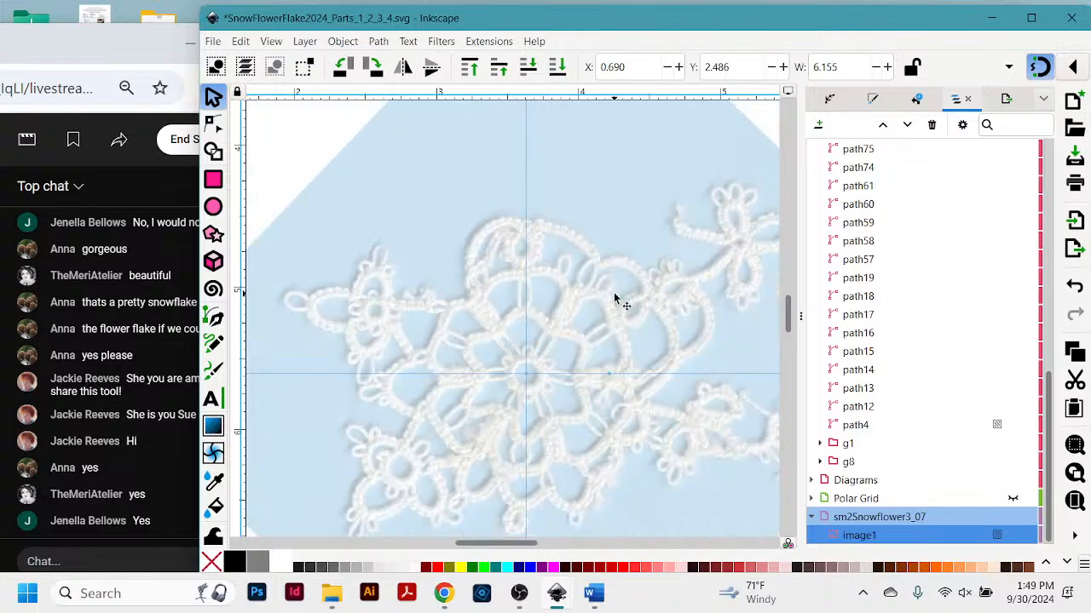
{"action": "key", "text": "minus"}
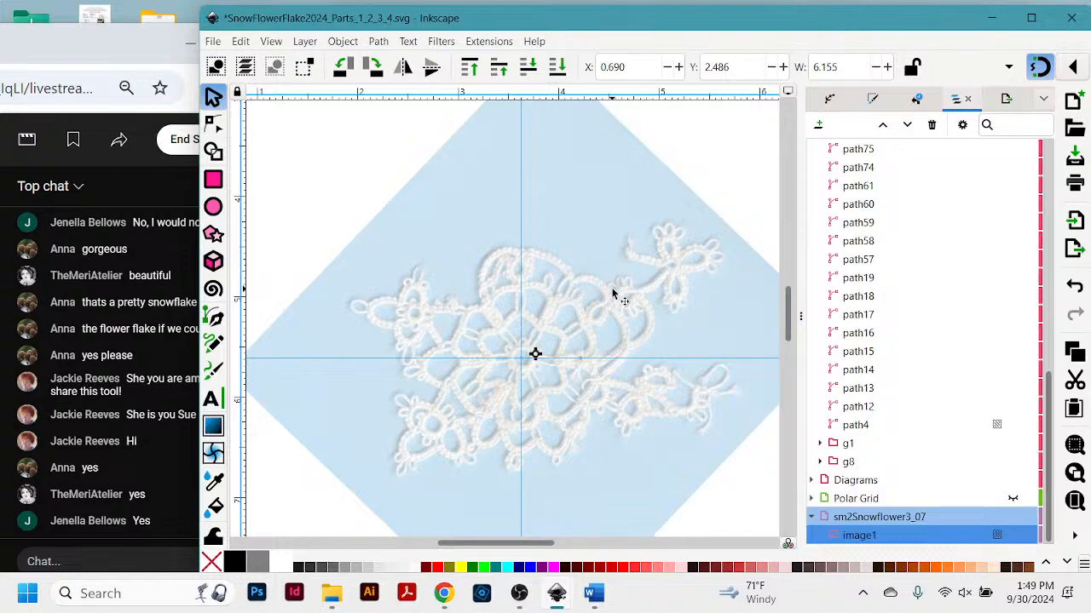
{"action": "key", "text": "minus"}
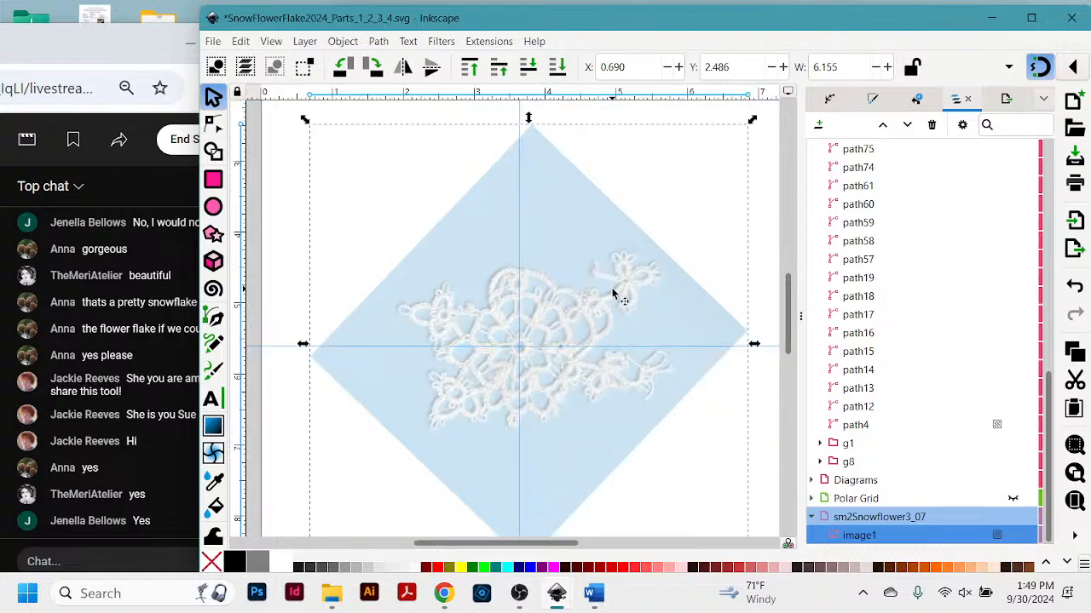
{"action": "left_click", "coordinate": [613, 294]}
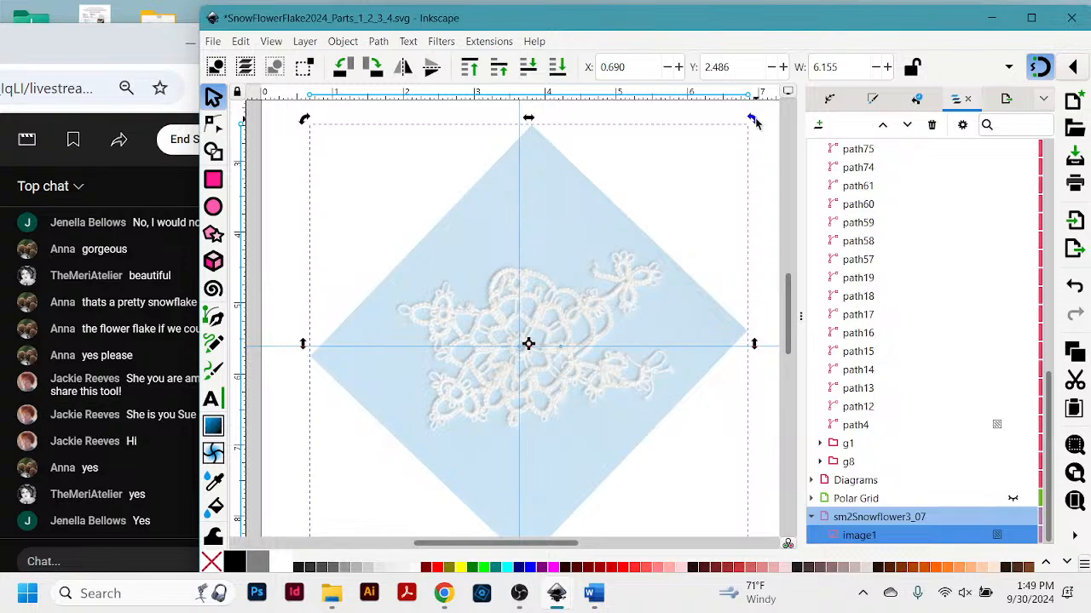
{"action": "left_click_drag", "start_coordinate": [753, 121], "coordinate": [755, 126]}
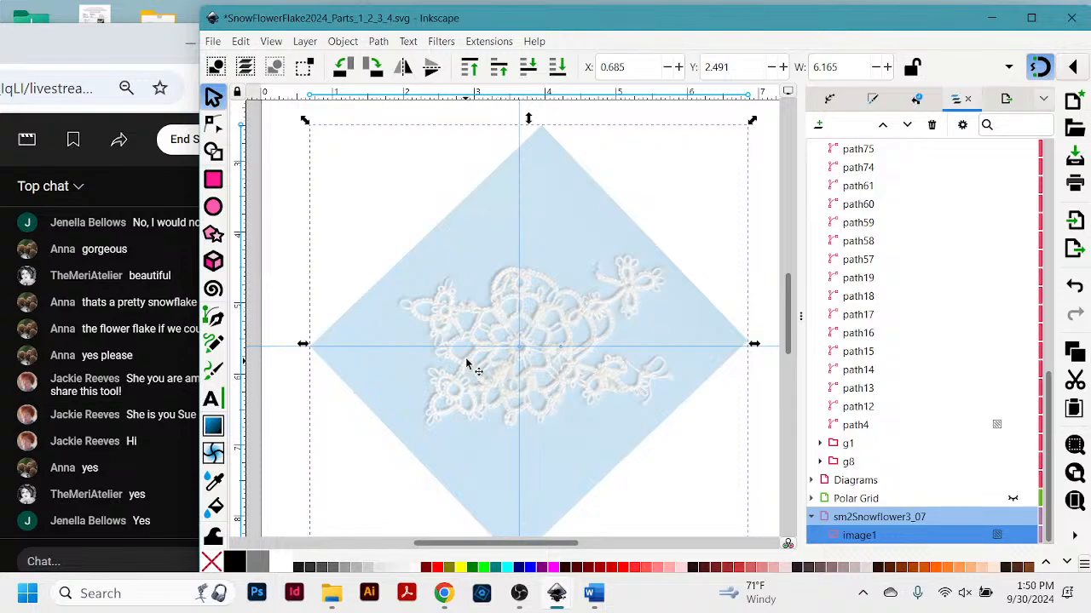
{"action": "key", "text": "z"}
{"action": "left_click_drag", "start_coordinate": [448, 295], "coordinate": [572, 393]}
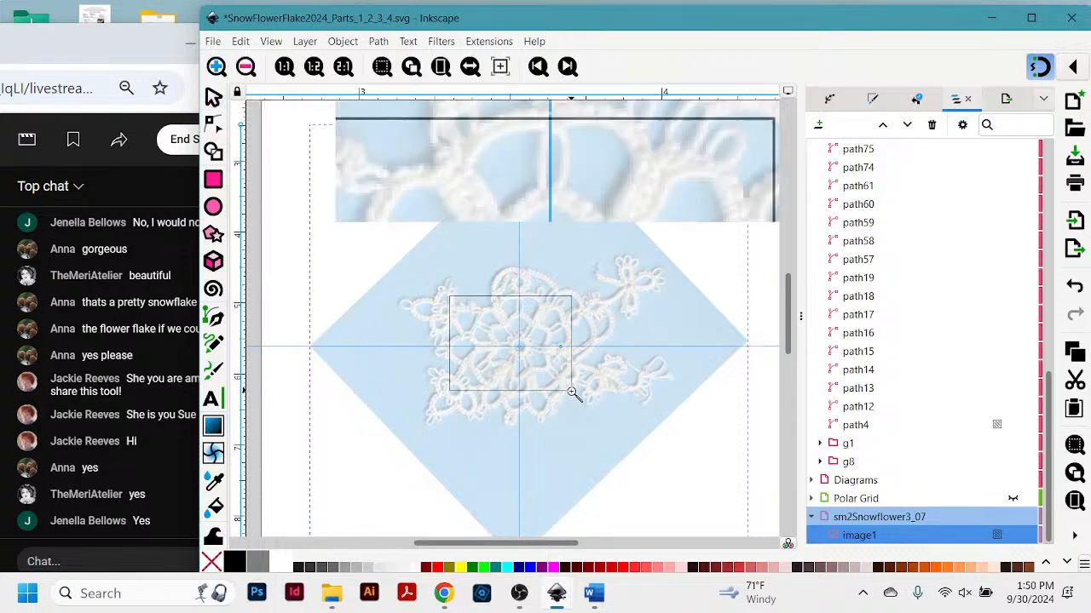
{"action": "scroll", "coordinate": [720, 326], "scroll_direction": "up", "scroll_amount": 3}
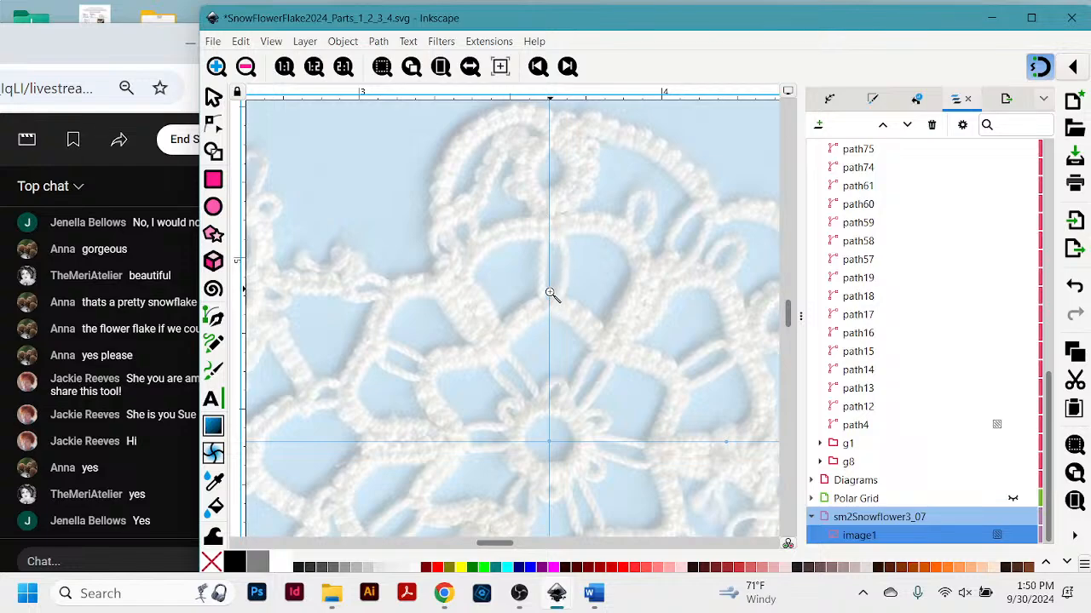
Activate the Selector tool and hide the sm2Snowflower3_07 layer containing the snowflake photo.
{"action": "left_click", "coordinate": [214, 98]}
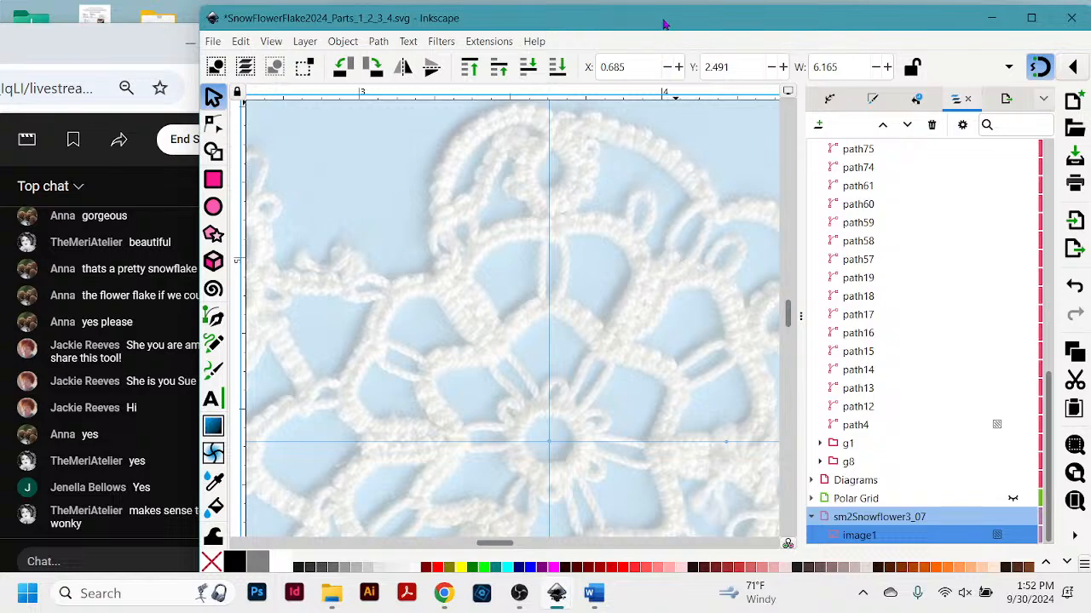
{"action": "left_click_drag", "start_coordinate": [661, 24], "coordinate": [661, 26]}
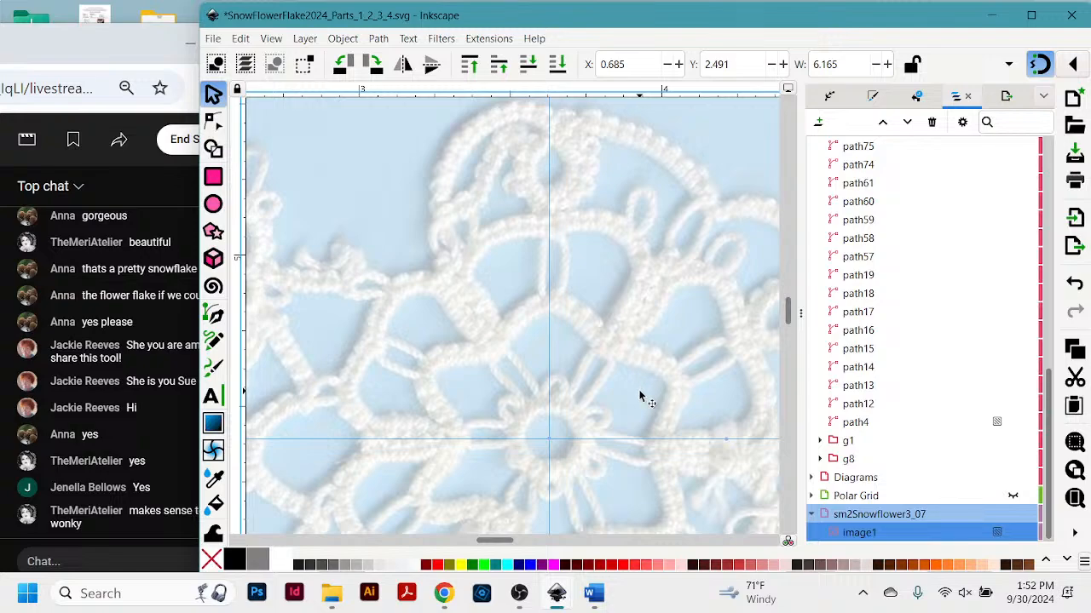
{"action": "scroll", "coordinate": [662, 333], "scroll_direction": "down", "scroll_amount": 2}
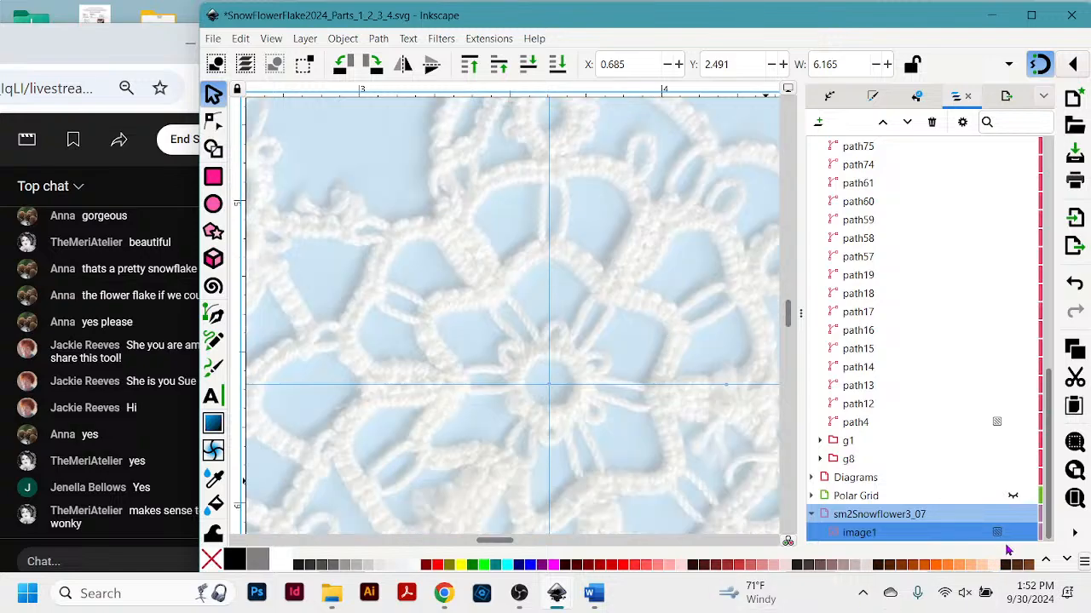
{"action": "mouse_move", "coordinate": [1013, 535]}
{"action": "left_click", "coordinate": [1013, 532]}
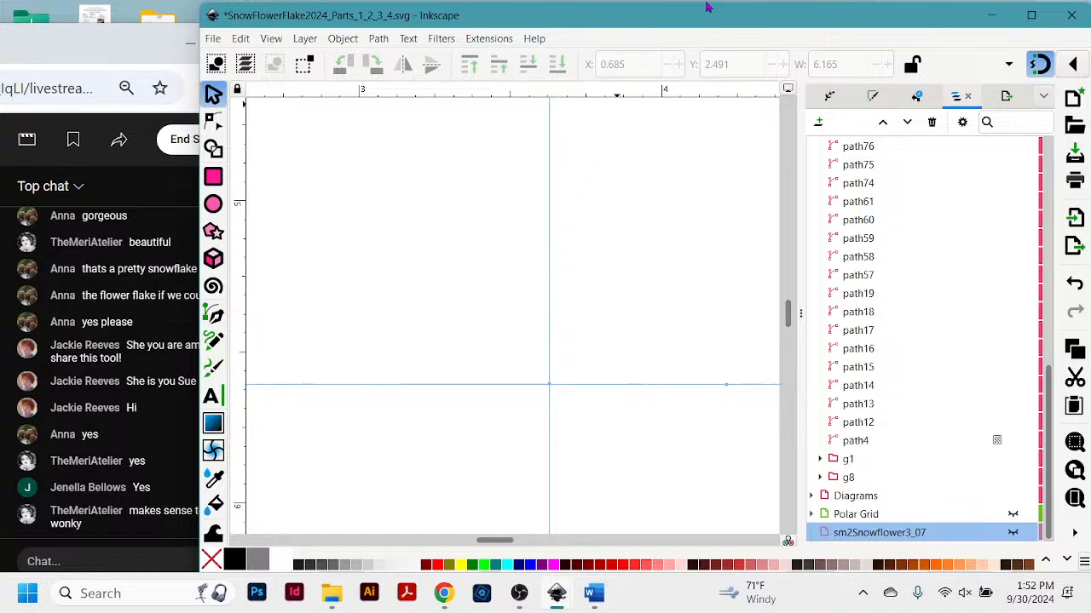
Remove the horizontal guide from the page, keeping the vertical one.
{"action": "left_click_drag", "start_coordinate": [714, 14], "coordinate": [698, 15]}
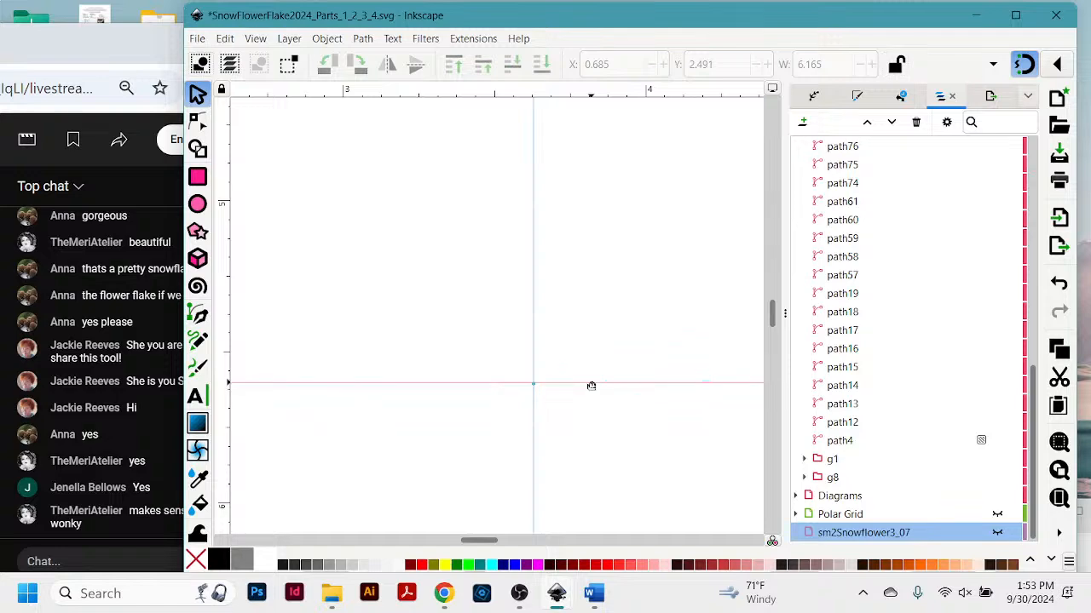
{"action": "left_click_drag", "start_coordinate": [591, 386], "coordinate": [601, 91]}
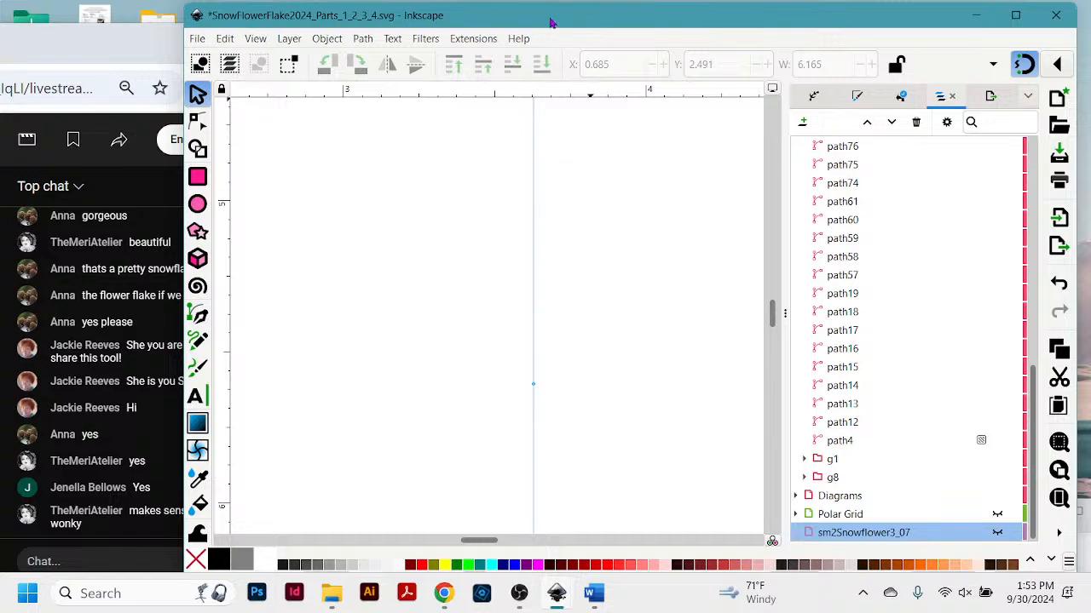
{"action": "left_click_drag", "start_coordinate": [547, 21], "coordinate": [562, 20]}
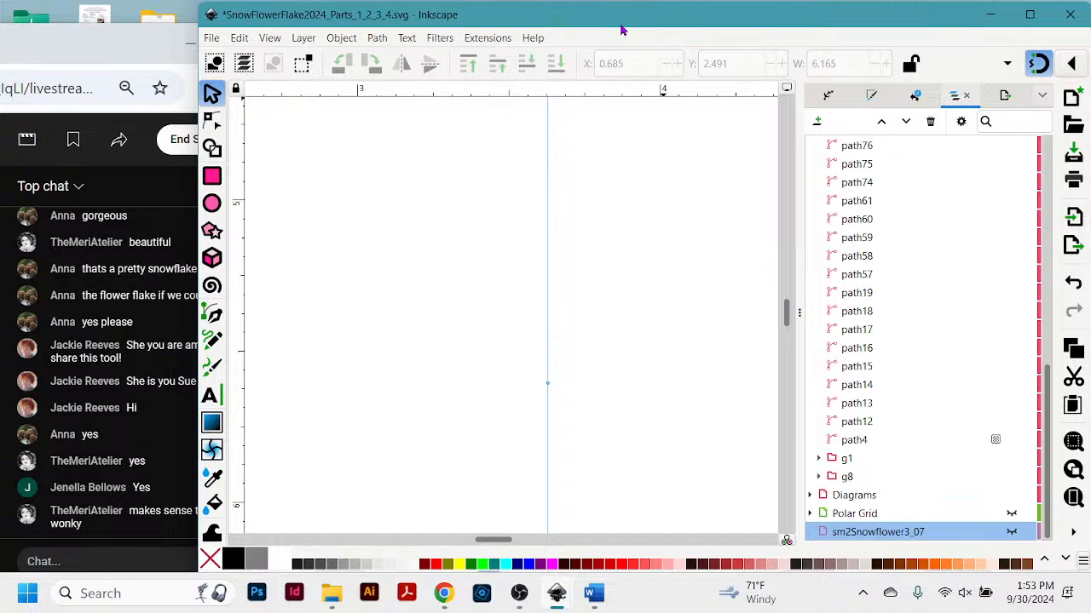
{"action": "left_click_drag", "start_coordinate": [621, 26], "coordinate": [622, 21]}
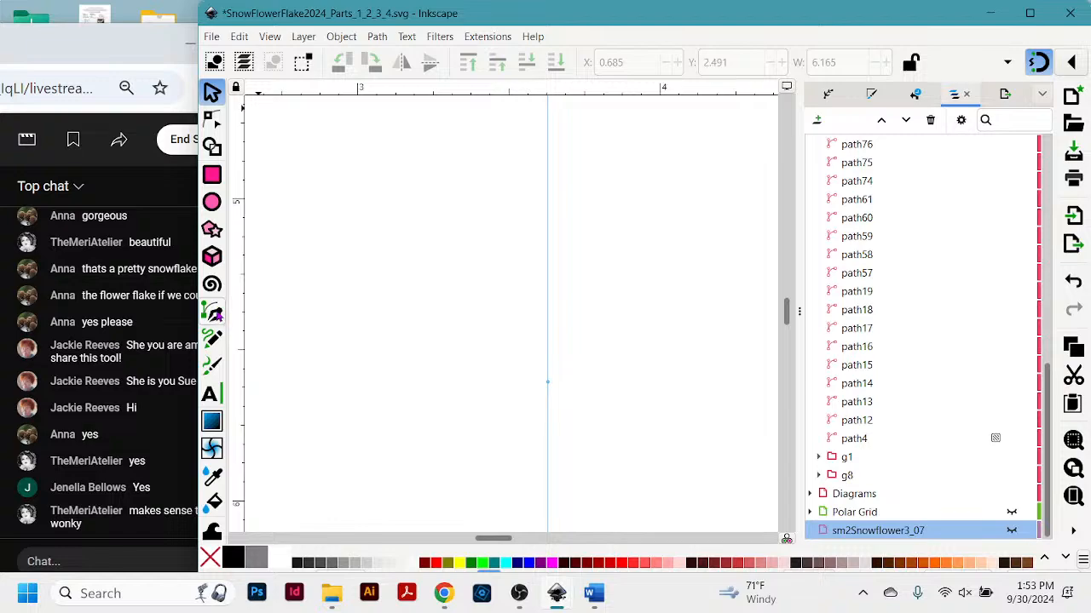
Try to draw a straight vertical line along the guide with the Pen tool, starting above the guide's anchor point and ending below it.
{"action": "left_click", "coordinate": [213, 313]}
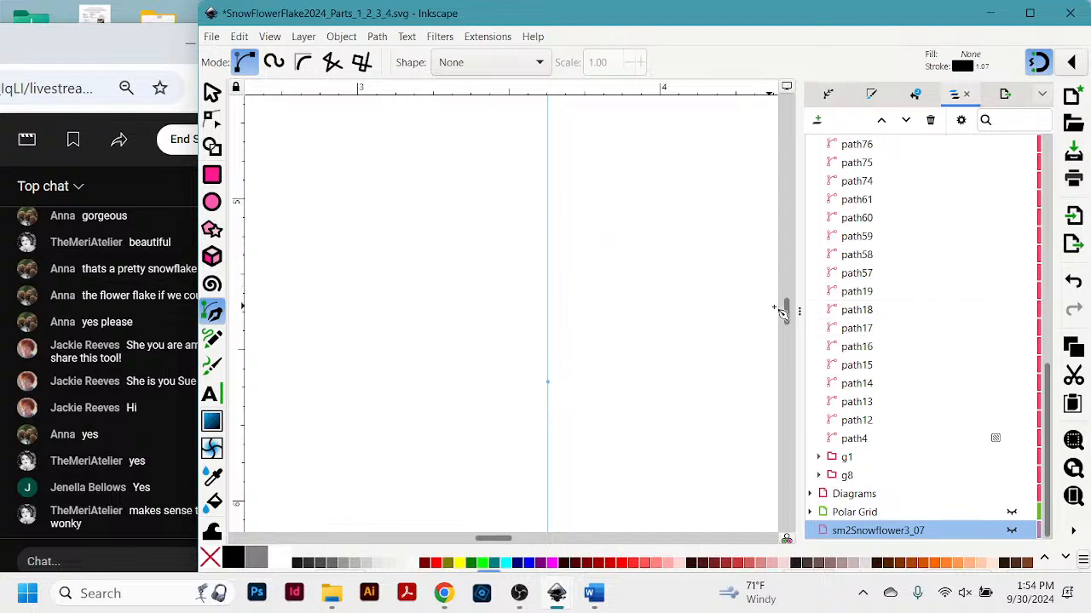
{"action": "scroll", "coordinate": [788, 315], "scroll_direction": "down", "scroll_amount": 2}
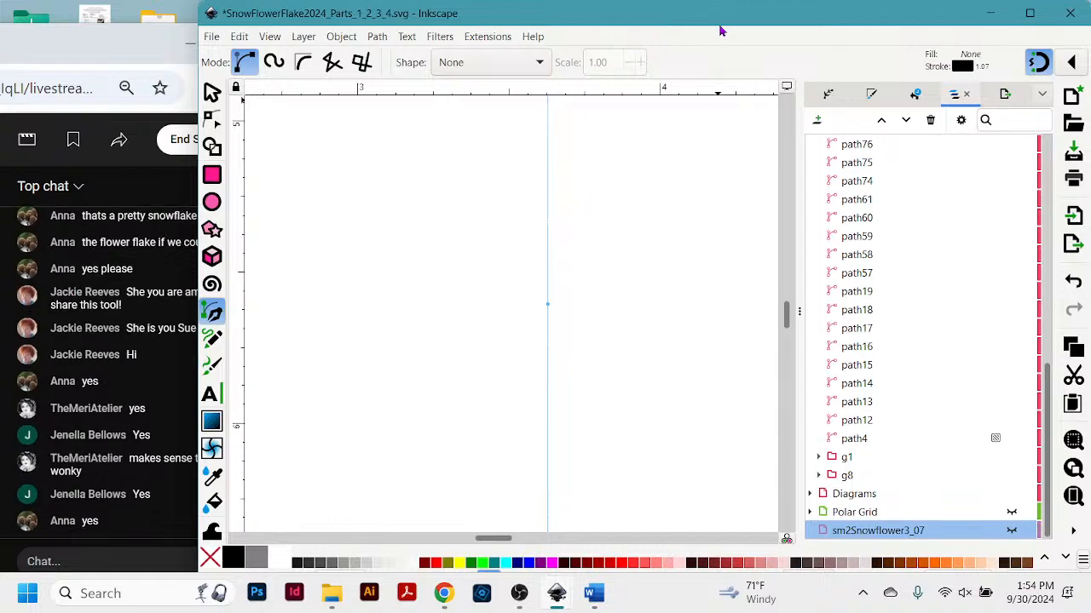
{"action": "left_click_drag", "start_coordinate": [717, 27], "coordinate": [713, 25]}
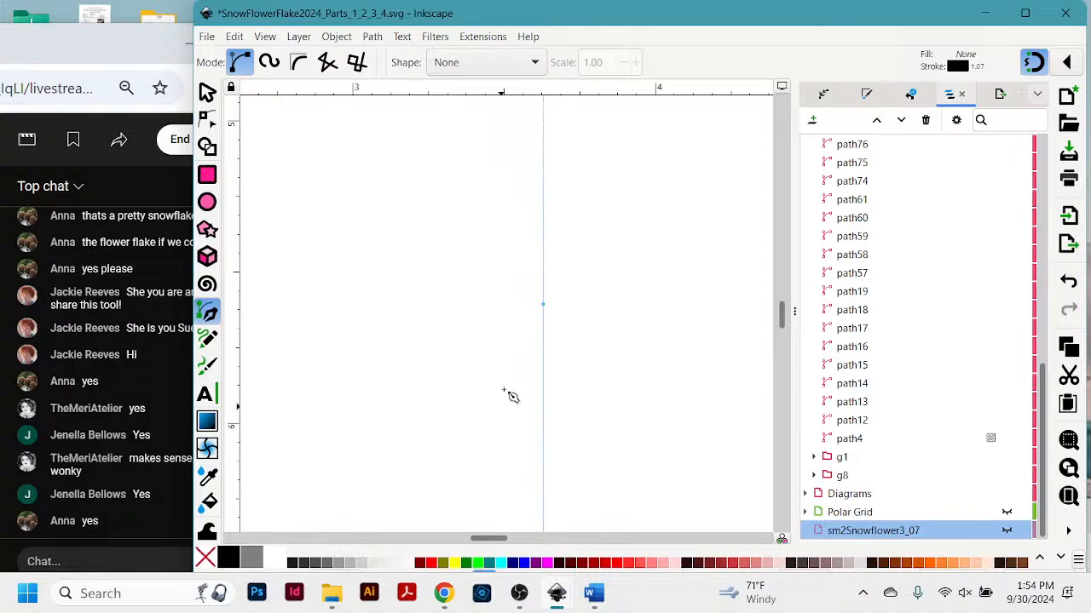
{"action": "mouse_move", "coordinate": [634, 24]}
{"action": "left_mouse_down"}
{"action": "mouse_move", "coordinate": [618, 29]}
{"action": "mouse_move", "coordinate": [619, 9]}
{"action": "mouse_move", "coordinate": [621, 24]}
{"action": "left_mouse_up"}
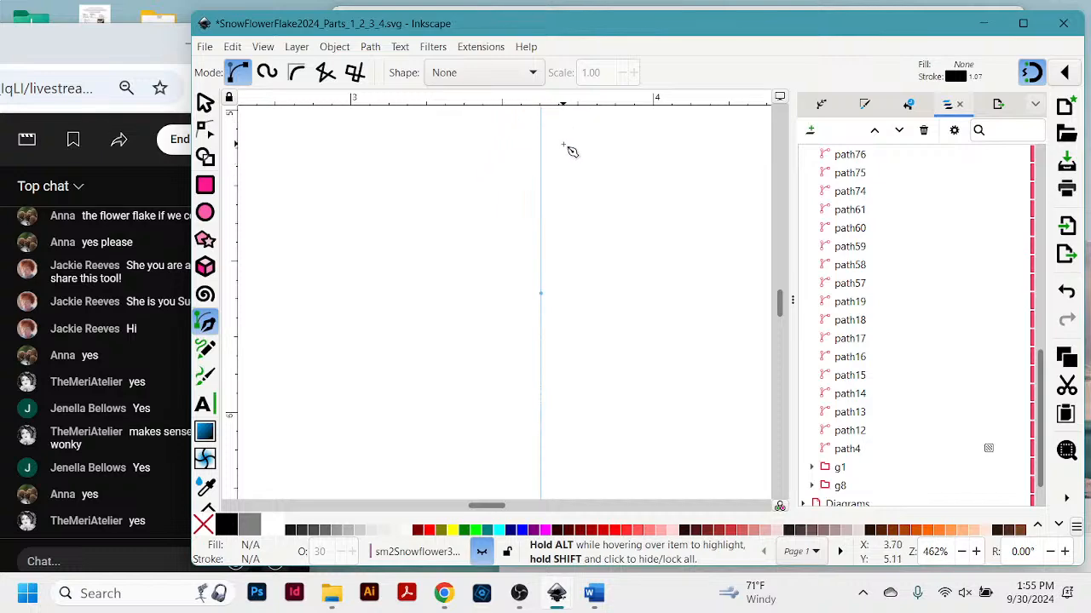
{"action": "scroll", "coordinate": [571, 151], "scroll_direction": "up", "scroll_amount": 2}
{"action": "key", "text": "minus"}
{"action": "key", "text": "minus"}
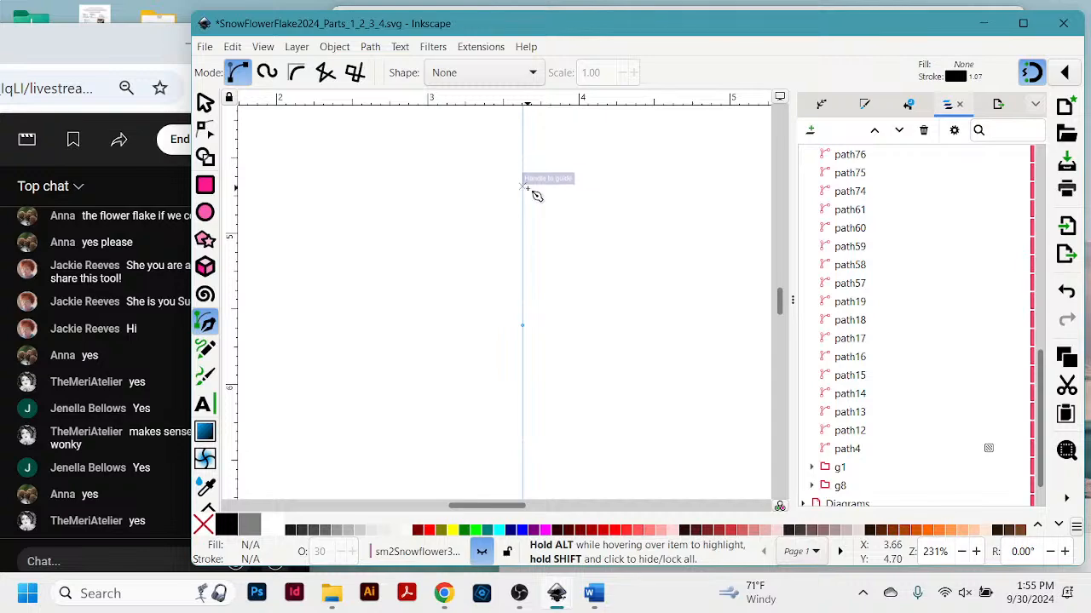
{"action": "scroll", "coordinate": [592, 191], "scroll_direction": "down", "scroll_amount": 2}
{"action": "scroll", "coordinate": [588, 189], "scroll_direction": "down", "scroll_amount": 2}
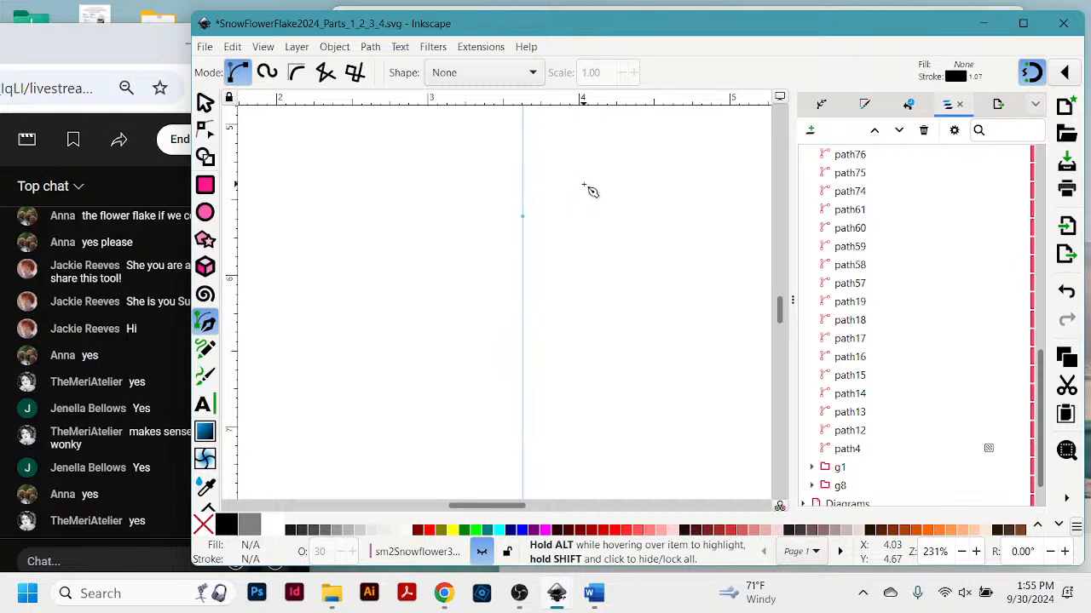
{"action": "left_click", "coordinate": [531, 132]}
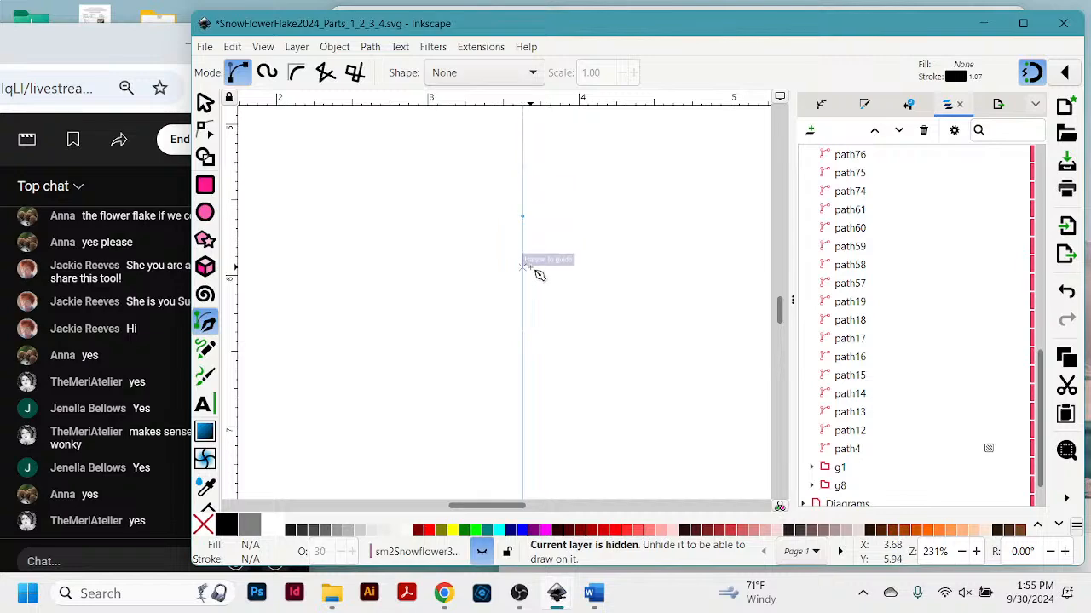
{"action": "left_click", "coordinate": [523, 392]}
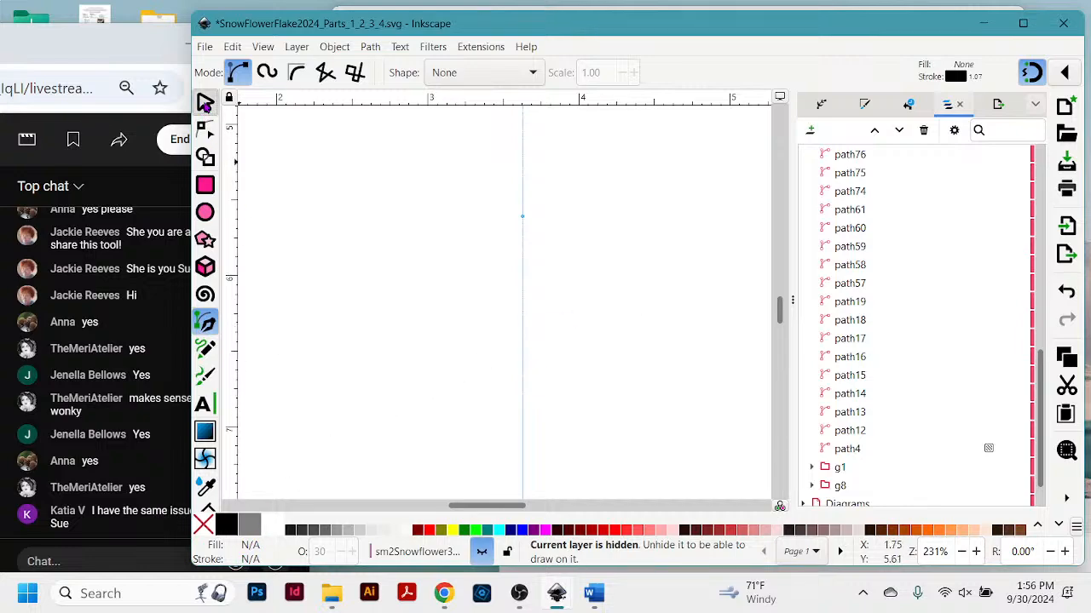
Try to draw a rectangle across the vertical guide with the Rectangle tool, and set the fill to black.
{"action": "left_click", "coordinate": [205, 103]}
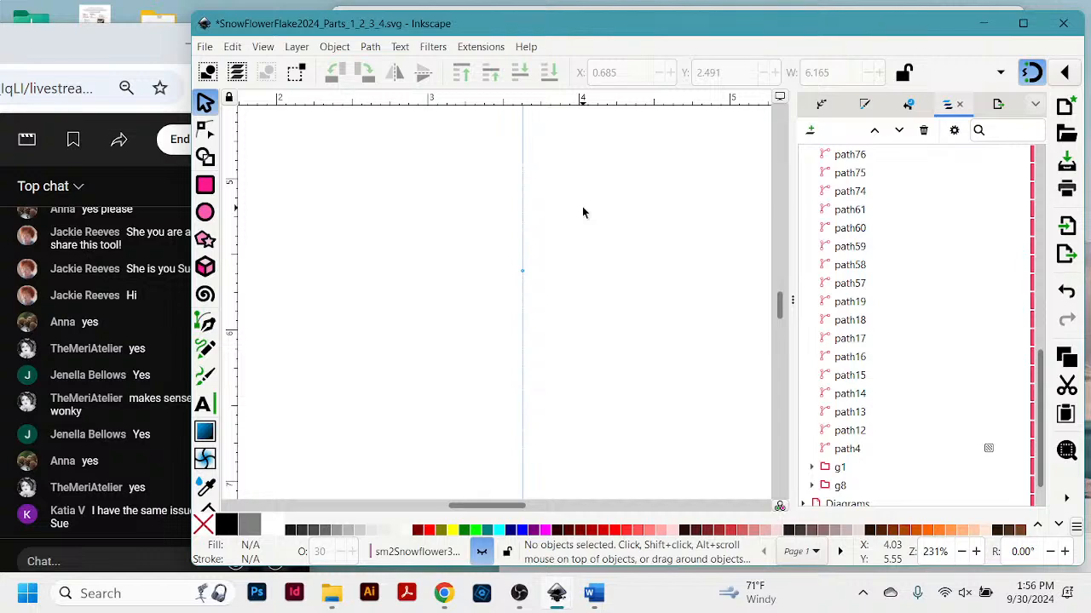
{"action": "key", "text": "minus"}
{"action": "key", "text": "minus"}
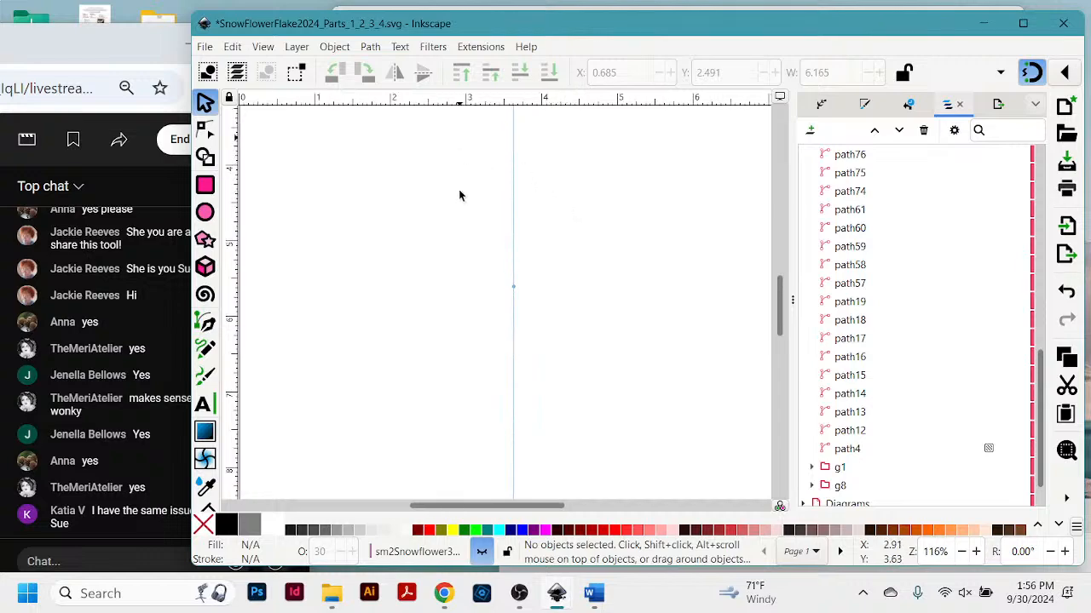
{"action": "left_click_drag", "start_coordinate": [459, 138], "coordinate": [627, 413]}
{"action": "left_click", "coordinate": [205, 186]}
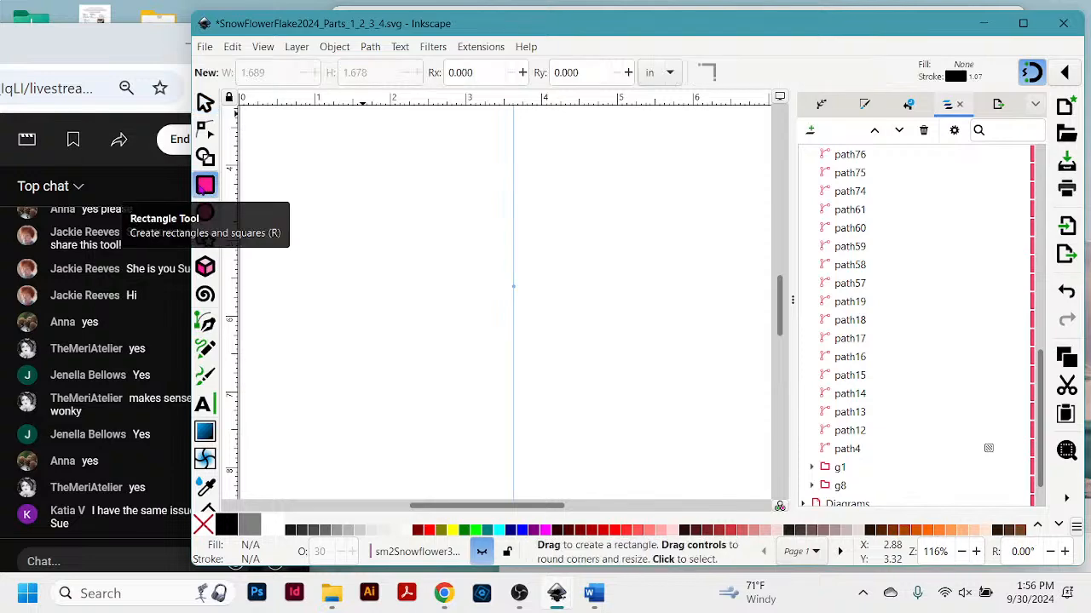
{"action": "mouse_move", "coordinate": [452, 239]}
{"action": "left_mouse_down"}
{"action": "mouse_move", "coordinate": [504, 302]}
{"action": "mouse_move", "coordinate": [538, 303]}
{"action": "left_mouse_up"}
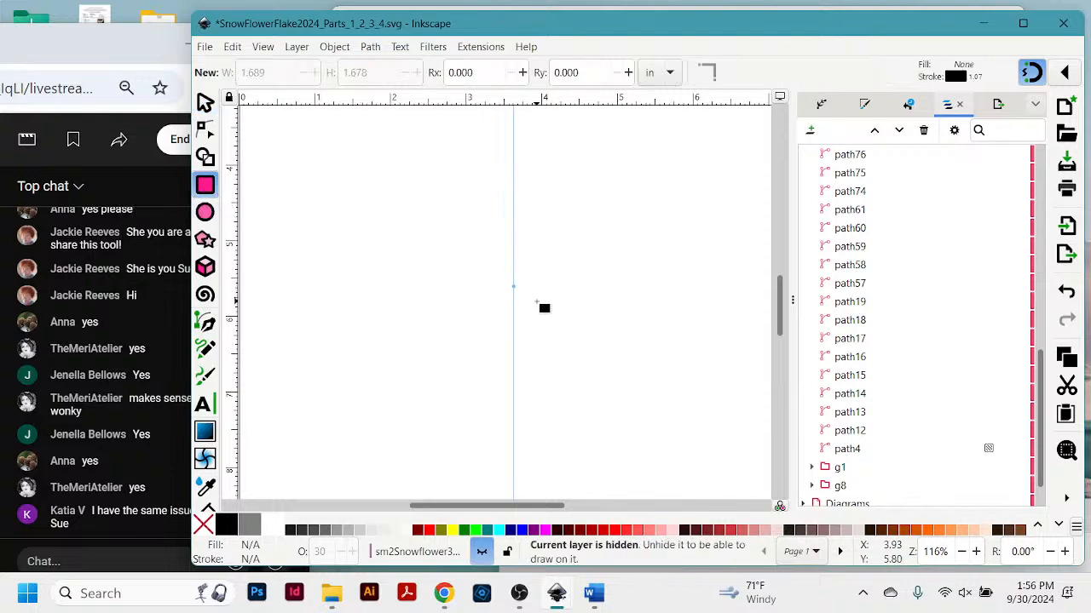
{"action": "left_click", "coordinate": [224, 524]}
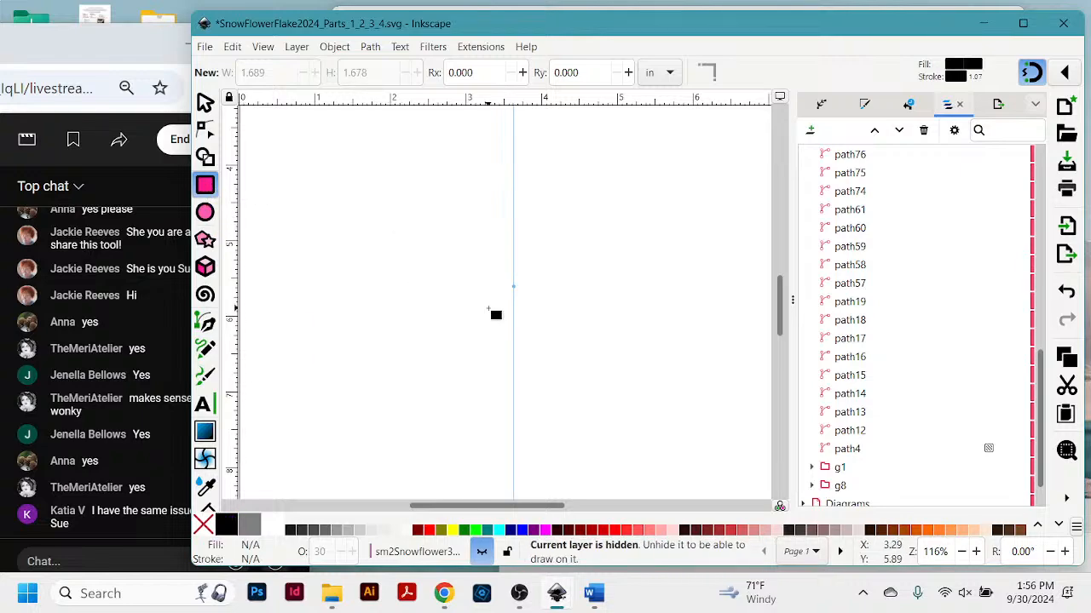
Collapse Layer 1 in the layer list and add a layer named "class sample" above the current one.
{"action": "scroll", "coordinate": [928, 327], "scroll_direction": "down", "scroll_amount": 2}
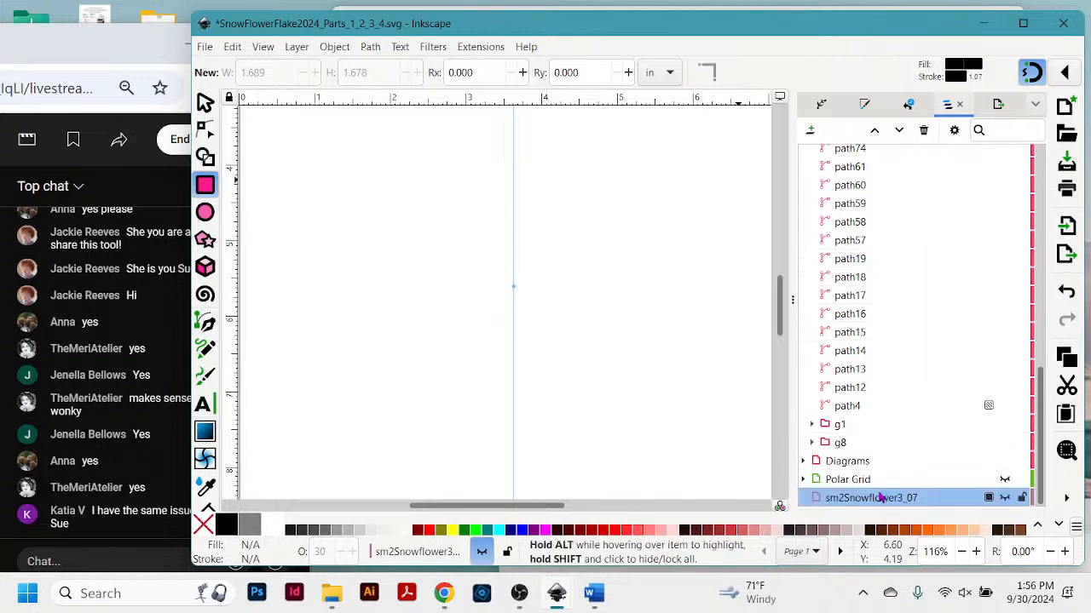
{"action": "scroll", "coordinate": [915, 255], "scroll_direction": "up", "scroll_amount": 10}
{"action": "scroll", "coordinate": [916, 230], "scroll_direction": "up", "scroll_amount": 3}
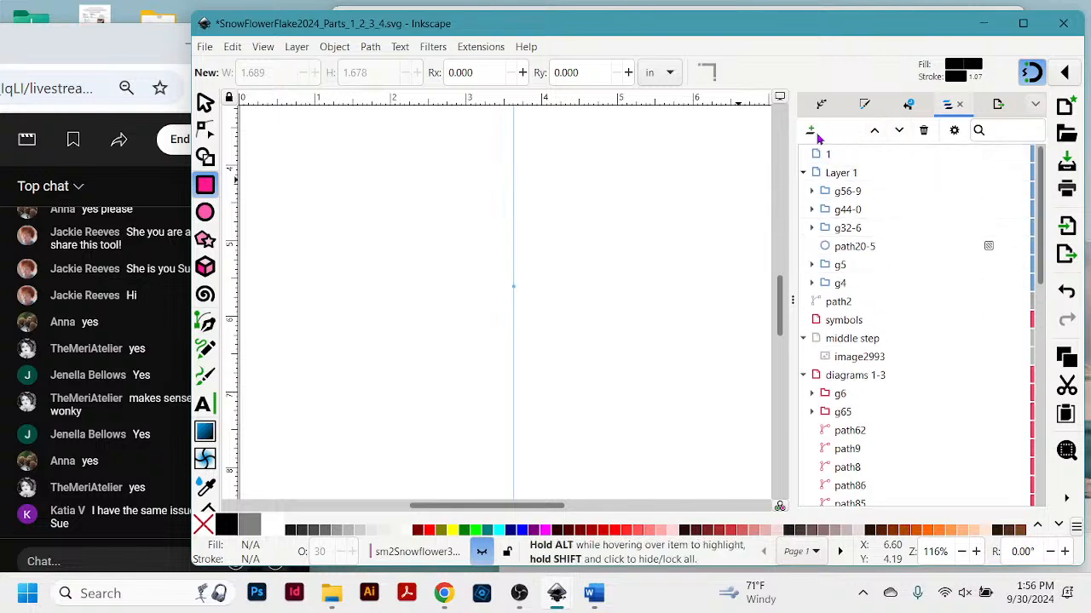
{"action": "left_click", "coordinate": [803, 172]}
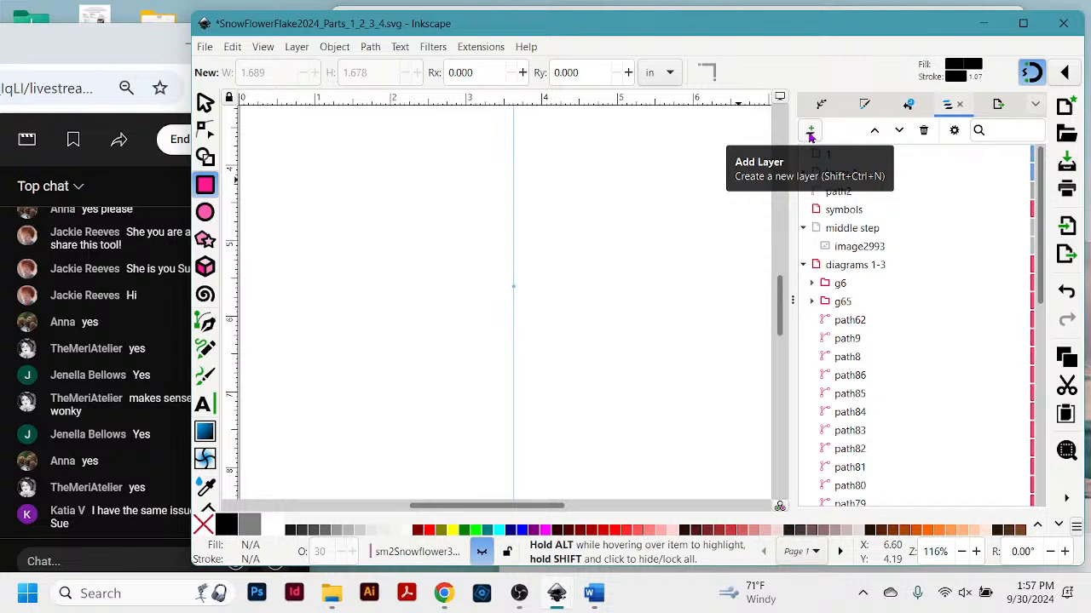
{"action": "left_click", "coordinate": [811, 132]}
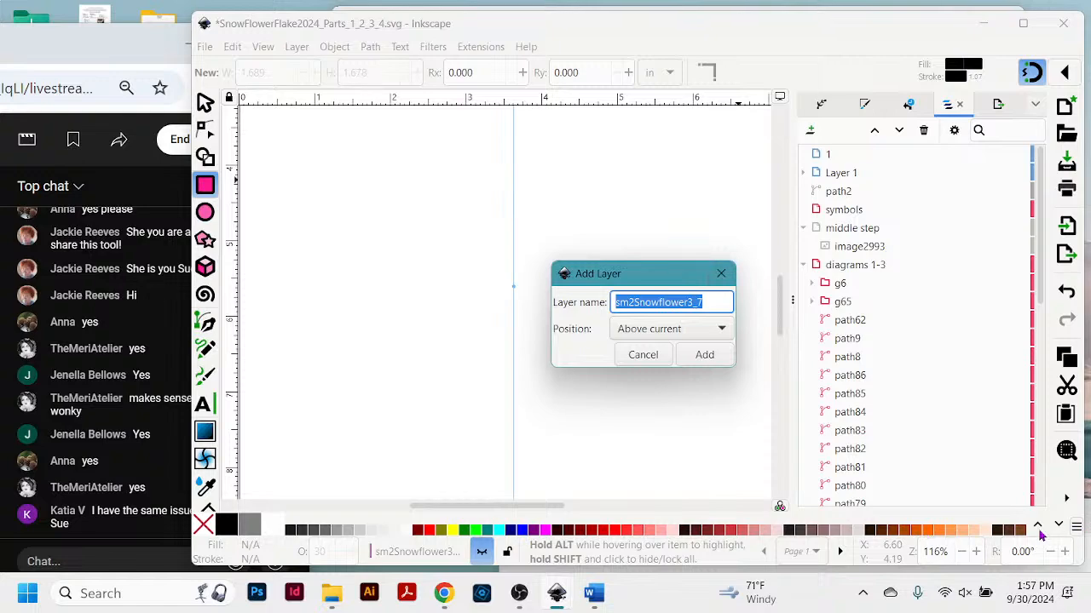
{"action": "type", "text": "class"}
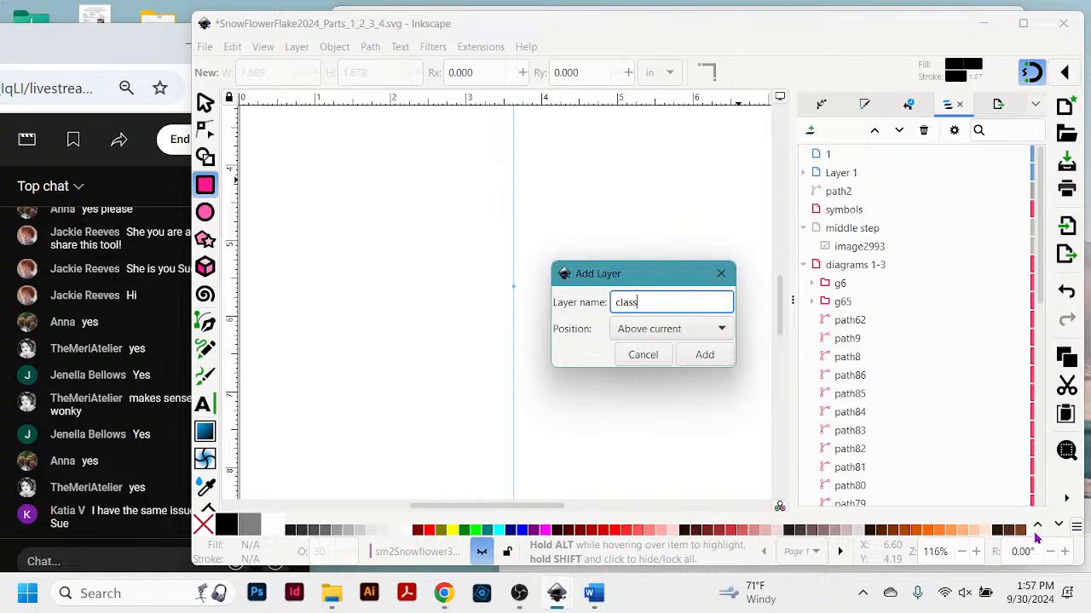
{"action": "type", "text": " sample"}
{"action": "left_click", "coordinate": [706, 356]}
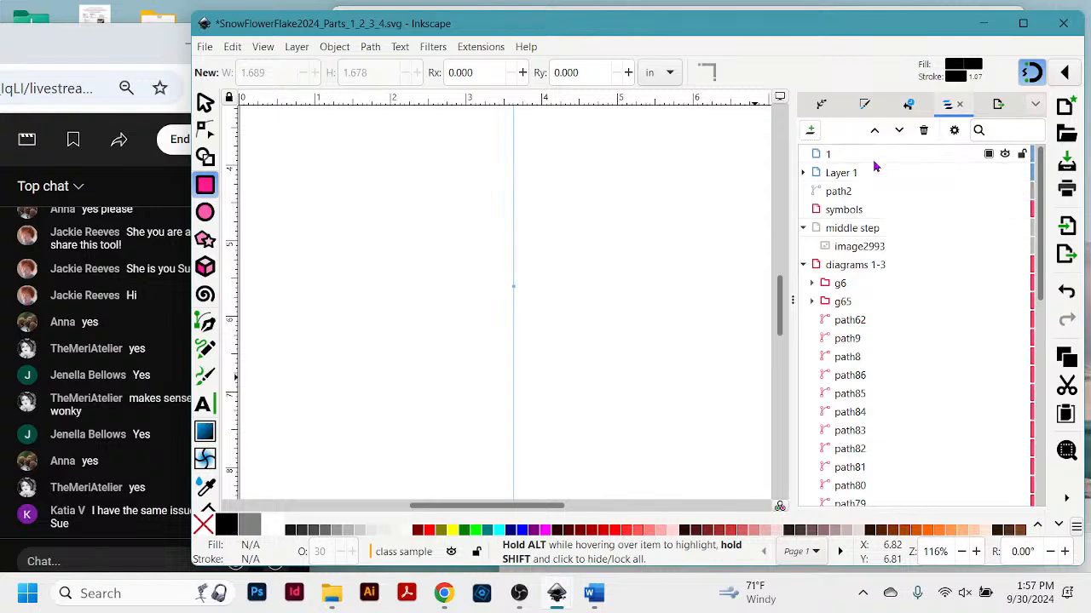
Move the class sample layer from the end of the layer list up into Layer 1 and make it the current layer.
{"action": "scroll", "coordinate": [912, 304], "scroll_direction": "down", "scroll_amount": 10}
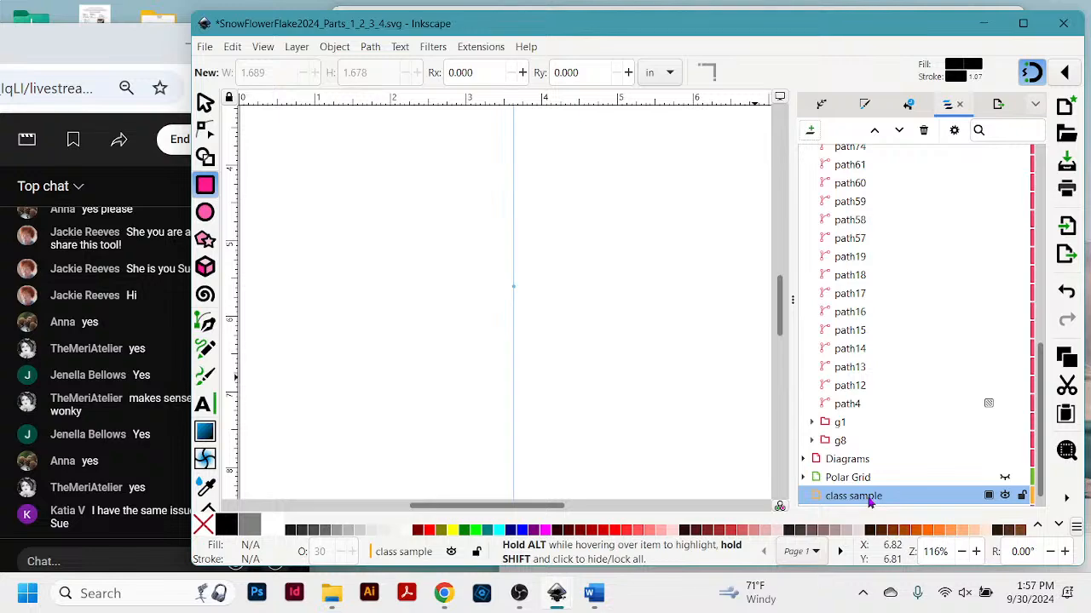
{"action": "left_click_drag", "start_coordinate": [869, 503], "coordinate": [877, 181]}
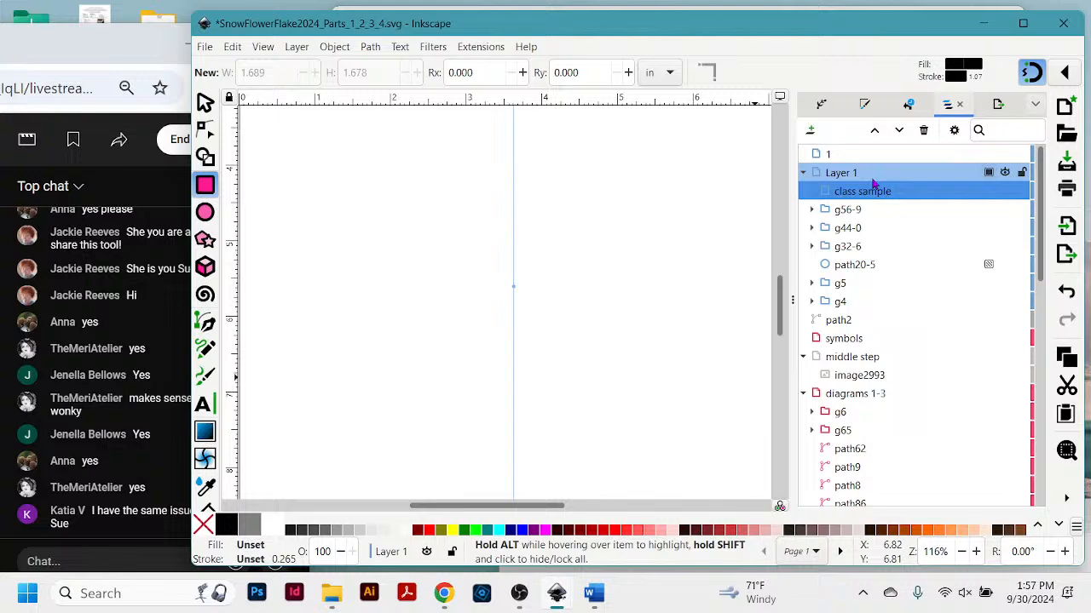
{"action": "left_click", "coordinate": [803, 173]}
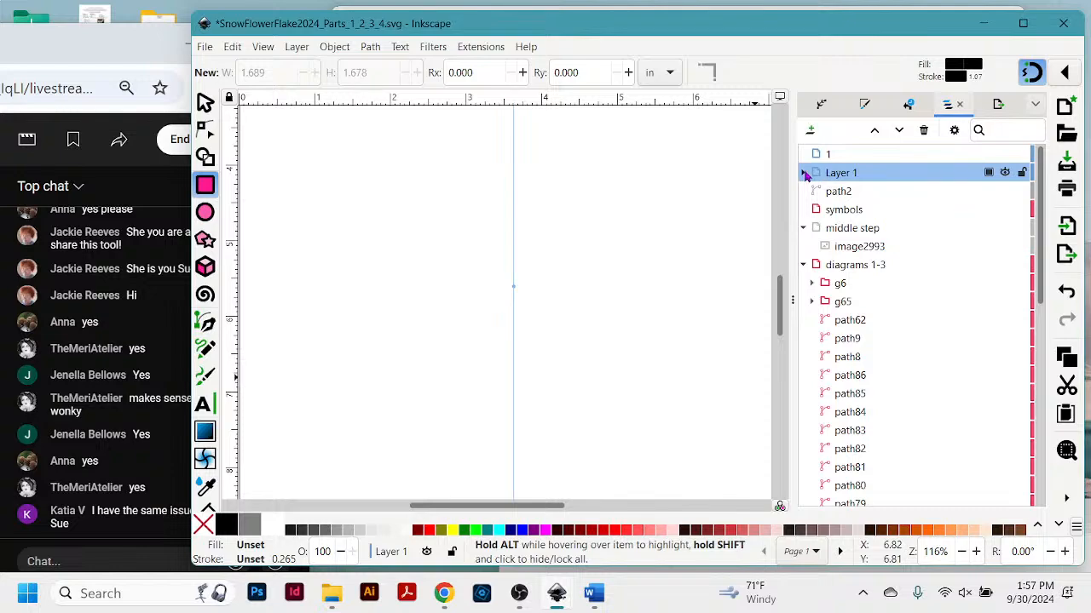
{"action": "left_click", "coordinate": [804, 173]}
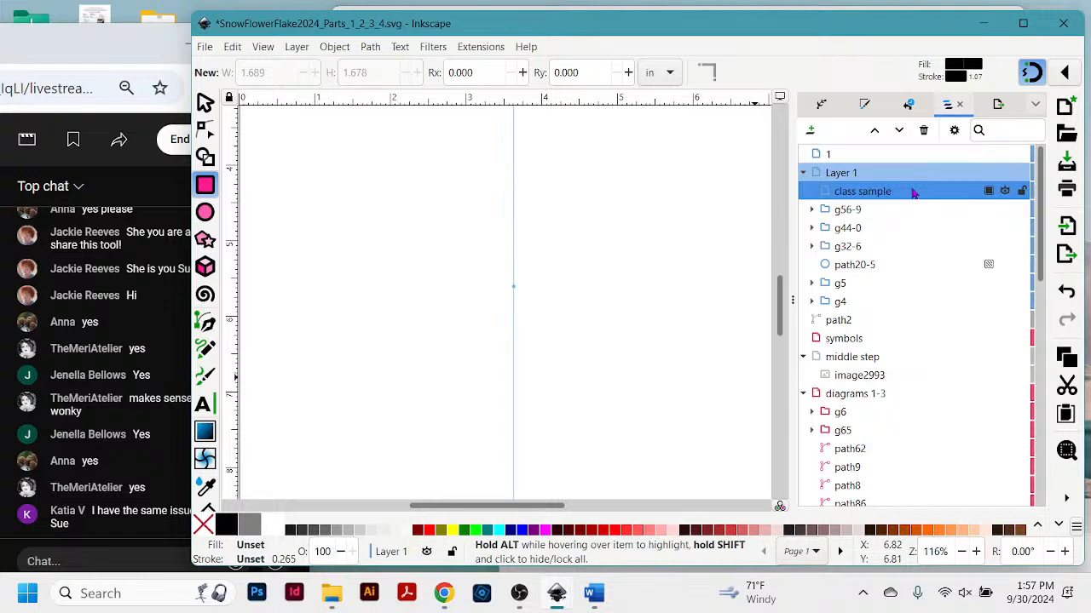
{"action": "left_click", "coordinate": [868, 193]}
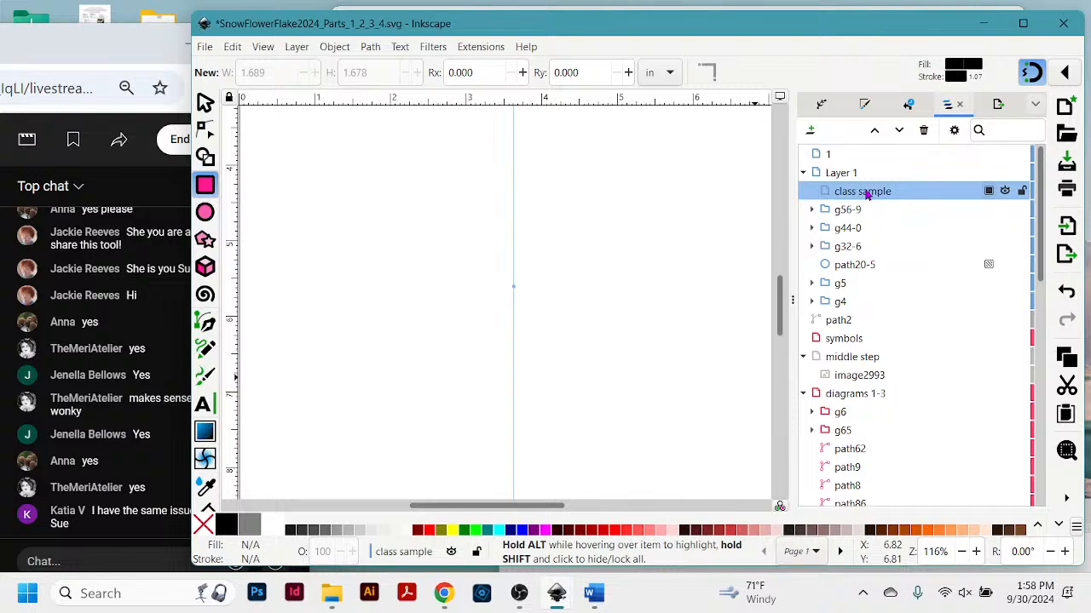
{"action": "left_click", "coordinate": [1032, 228]}
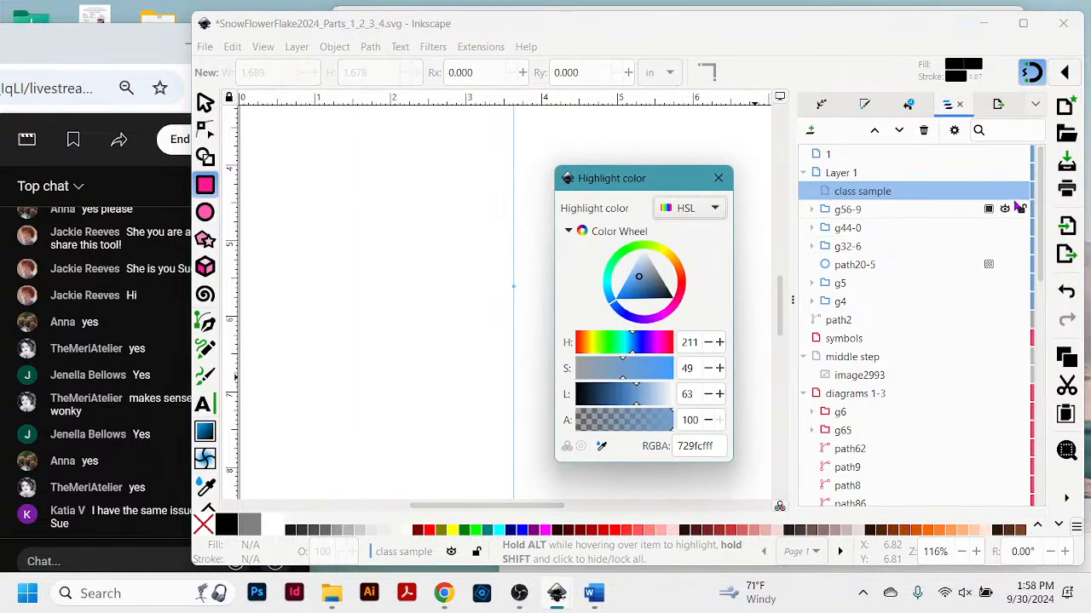
{"action": "left_click", "coordinate": [719, 178]}
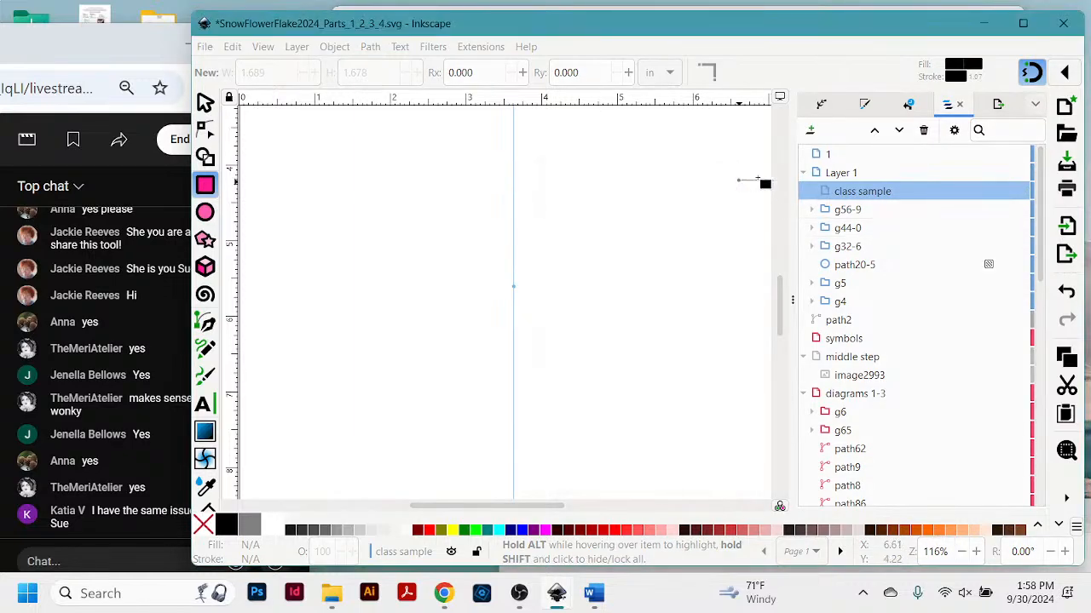
{"action": "right_click", "coordinate": [915, 194]}
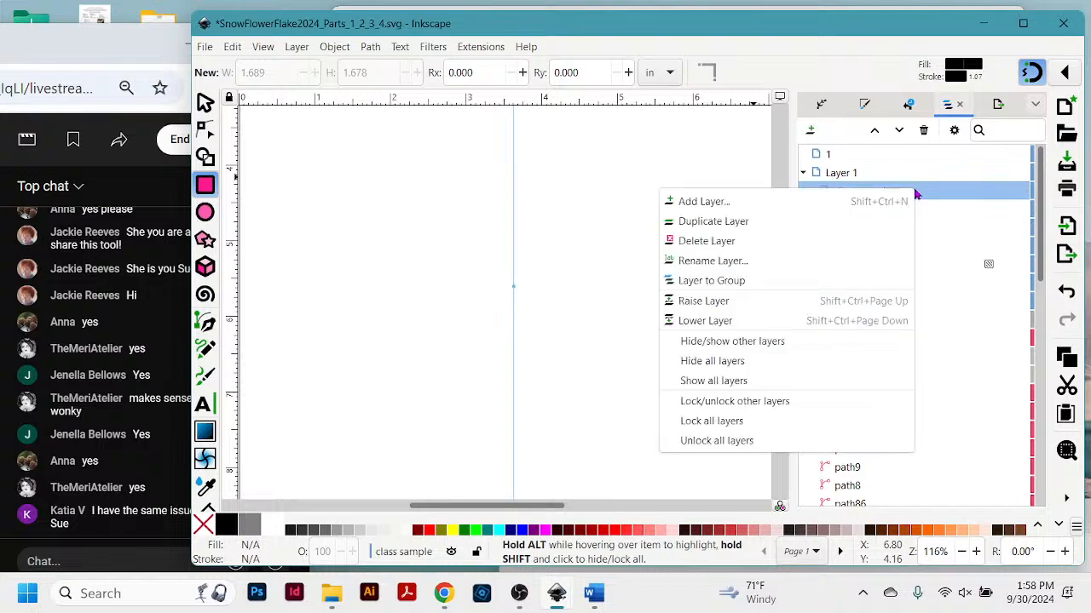
{"action": "left_click", "coordinate": [938, 193]}
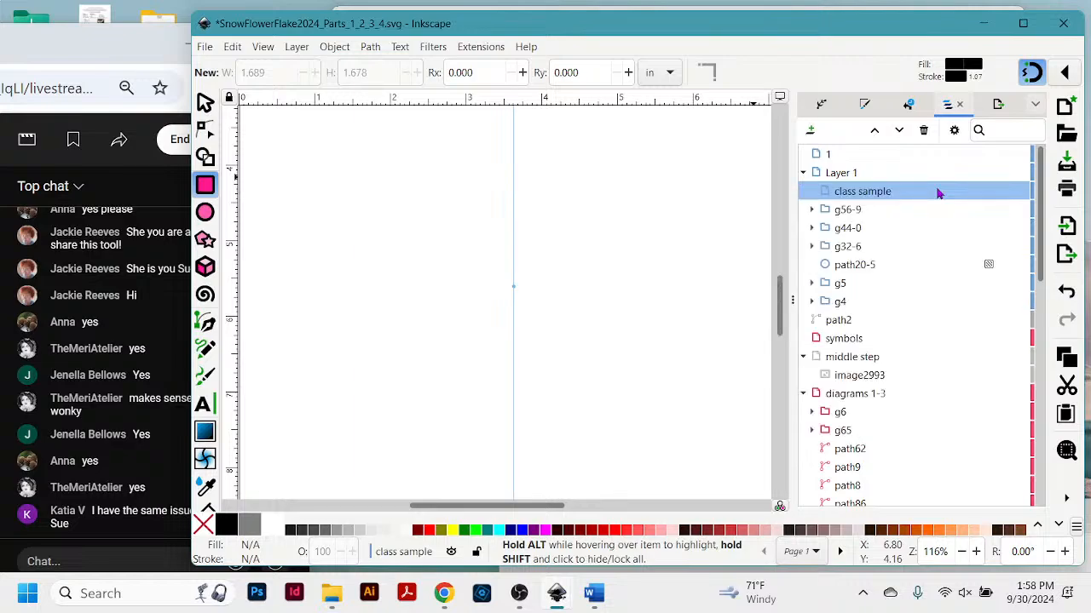
Lower the class sample layer repeatedly until it sits beneath group g4 at the end of Layer 1.
{"action": "right_click", "coordinate": [937, 193]}
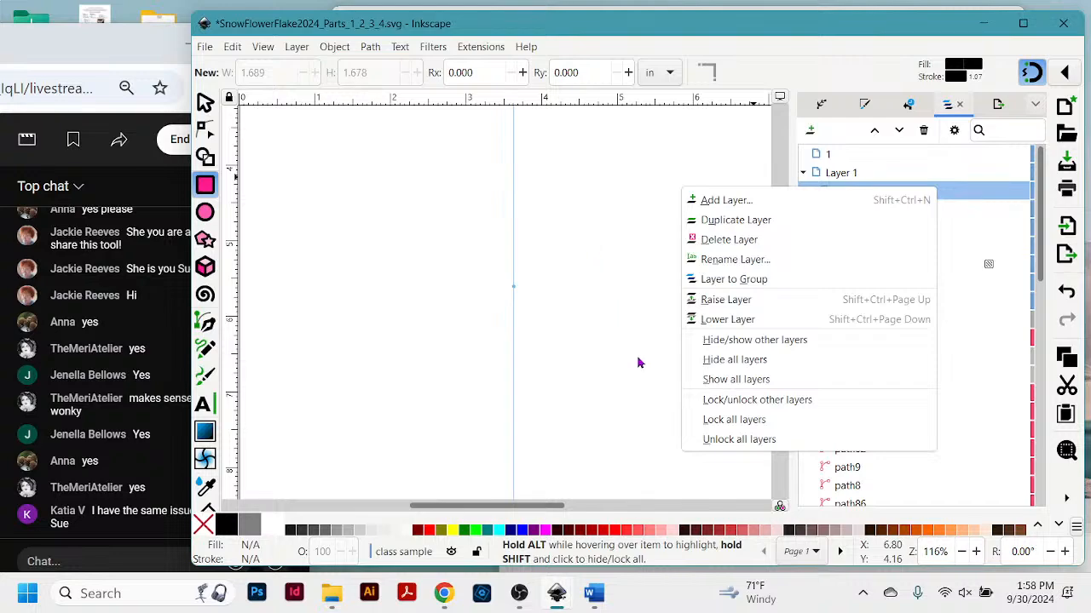
{"action": "left_click", "coordinate": [727, 321]}
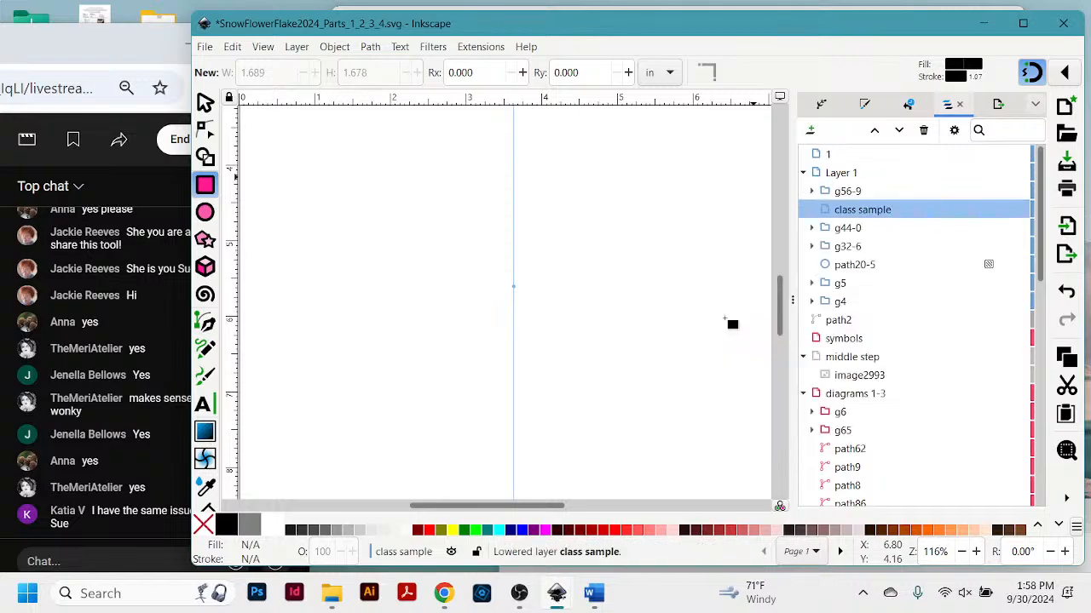
{"action": "right_click", "coordinate": [886, 213]}
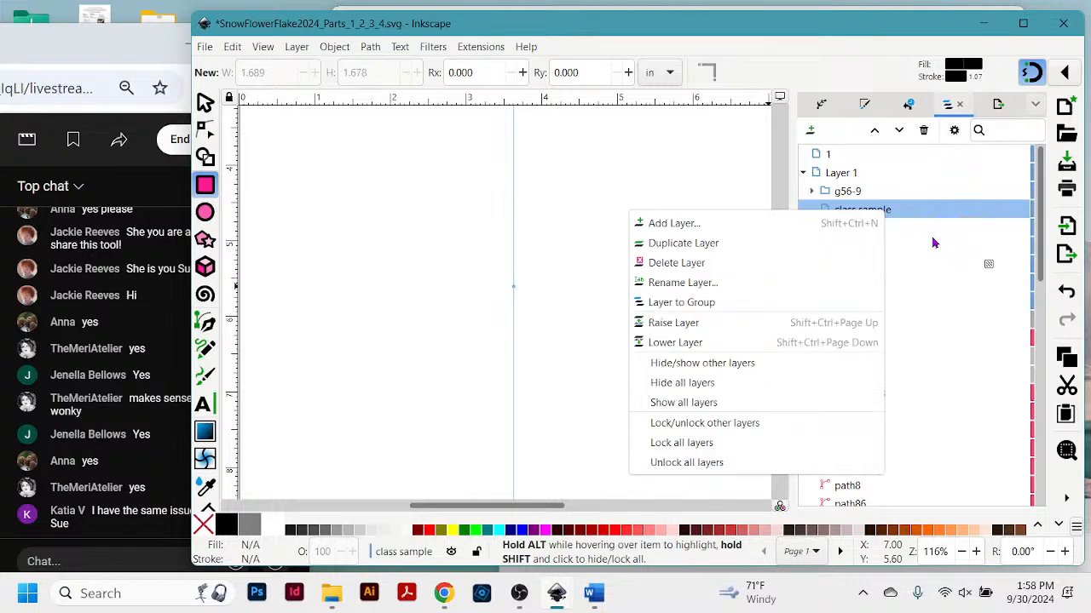
{"action": "left_click", "coordinate": [910, 215]}
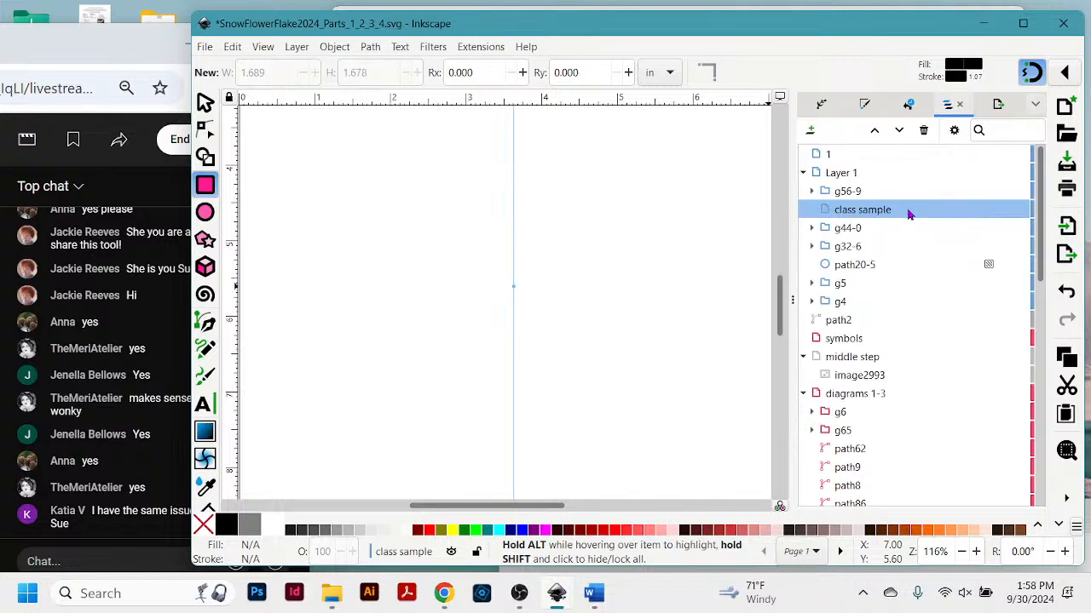
{"action": "mouse_move", "coordinate": [901, 219]}
{"action": "key", "text": "shift+Page_Down"}
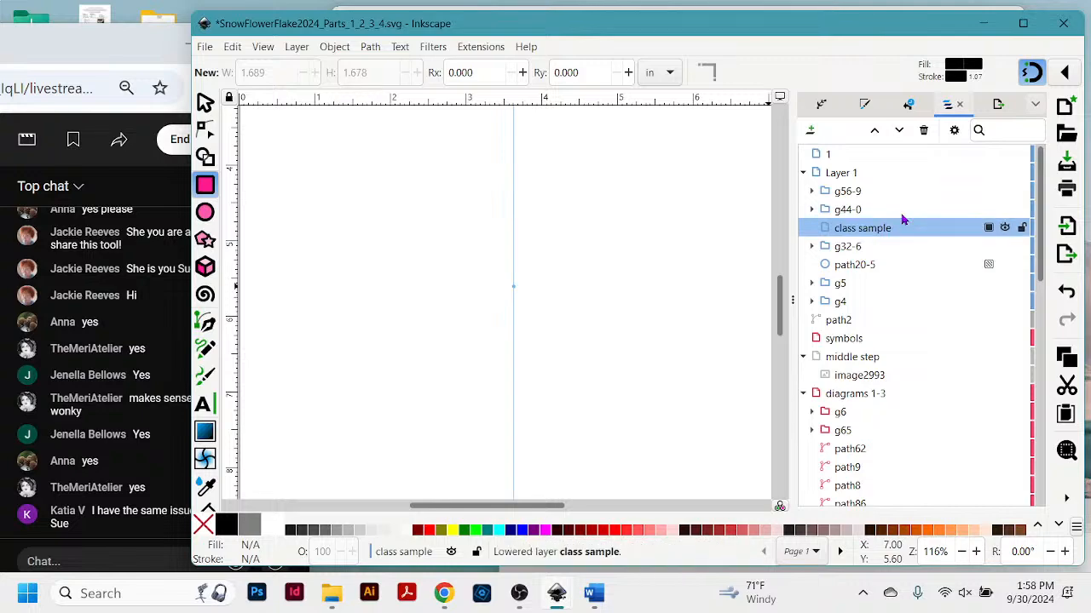
{"action": "key", "text": "ctrl+shift+Page_Down"}
{"action": "key", "text": "ctrl+shift+Page_Down"}
{"action": "key", "text": "ctrl+shift+Page_Down"}
{"action": "key", "text": "ctrl+shift+Page_Down"}
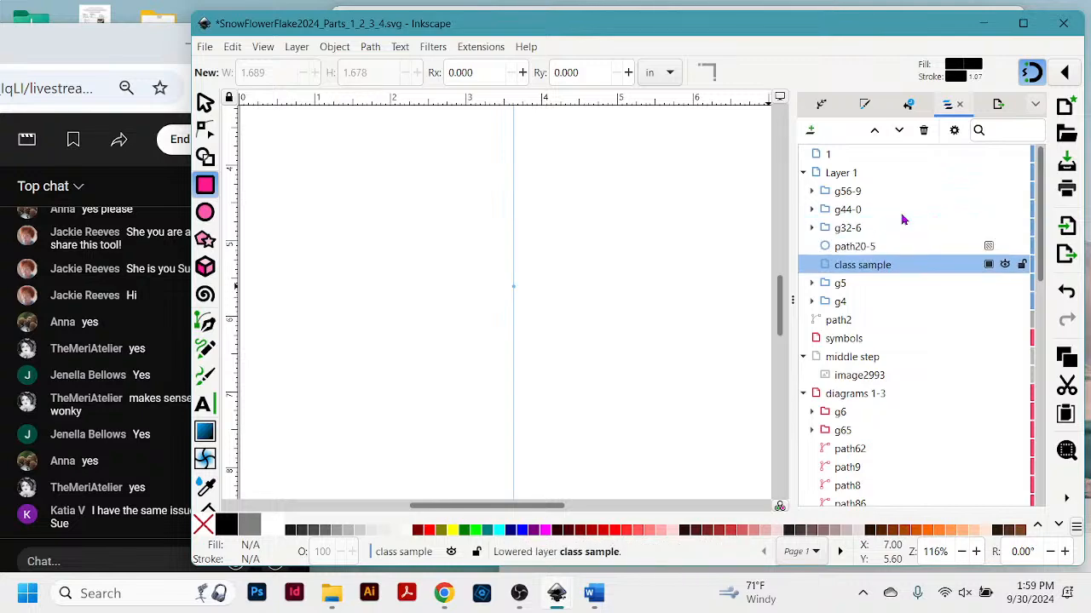
{"action": "key", "text": "ctrl+shift+Page_Down"}
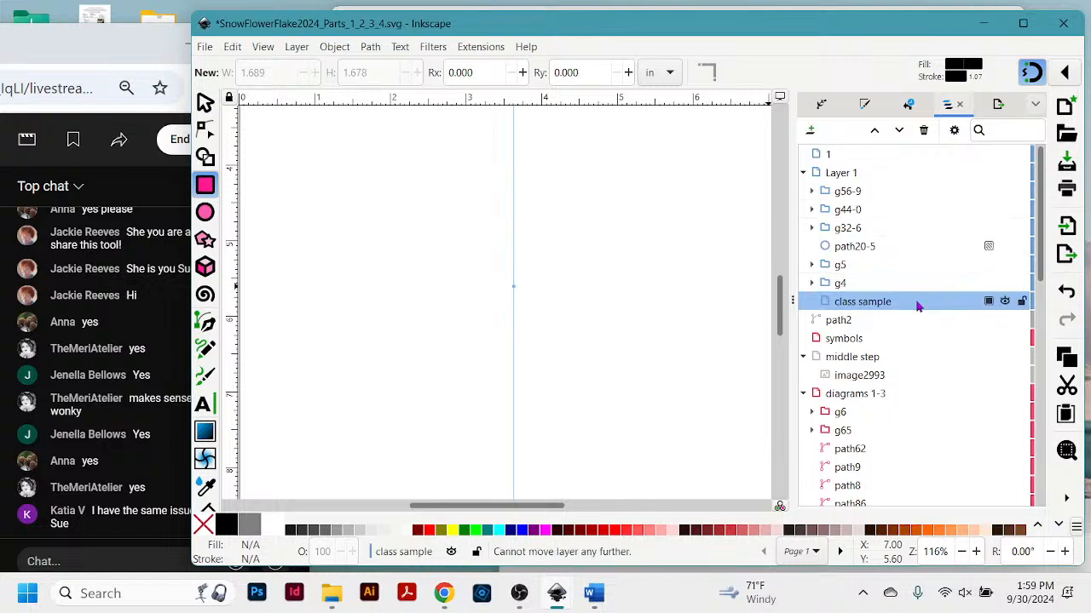
Move the class sample layer out of Layer 1 into the layer named 1, and make layer 1 current.
{"action": "left_click_drag", "start_coordinate": [917, 305], "coordinate": [902, 158]}
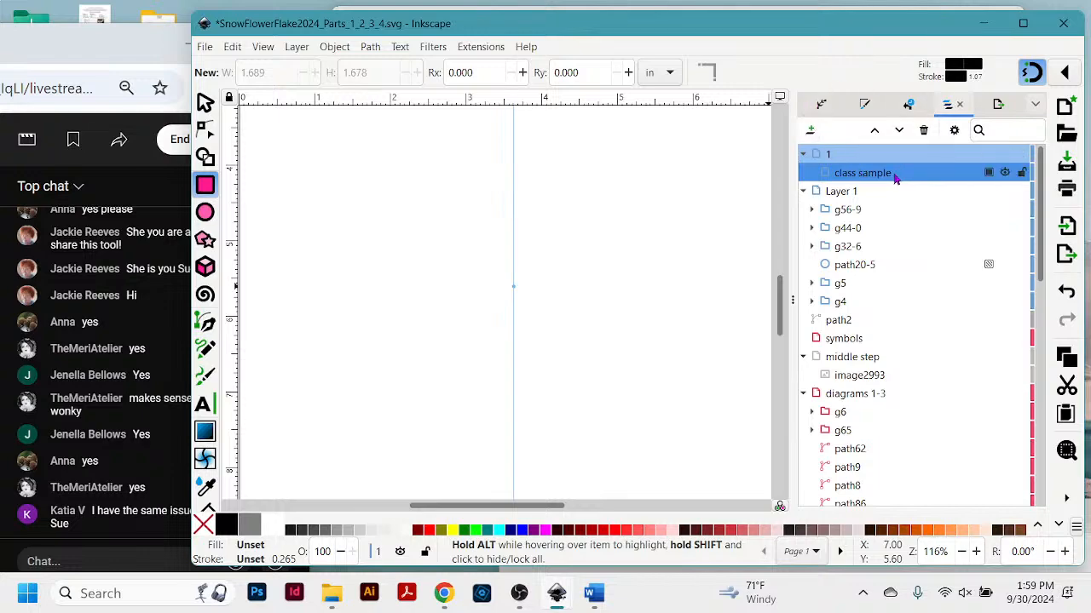
{"action": "key", "text": "Escape"}
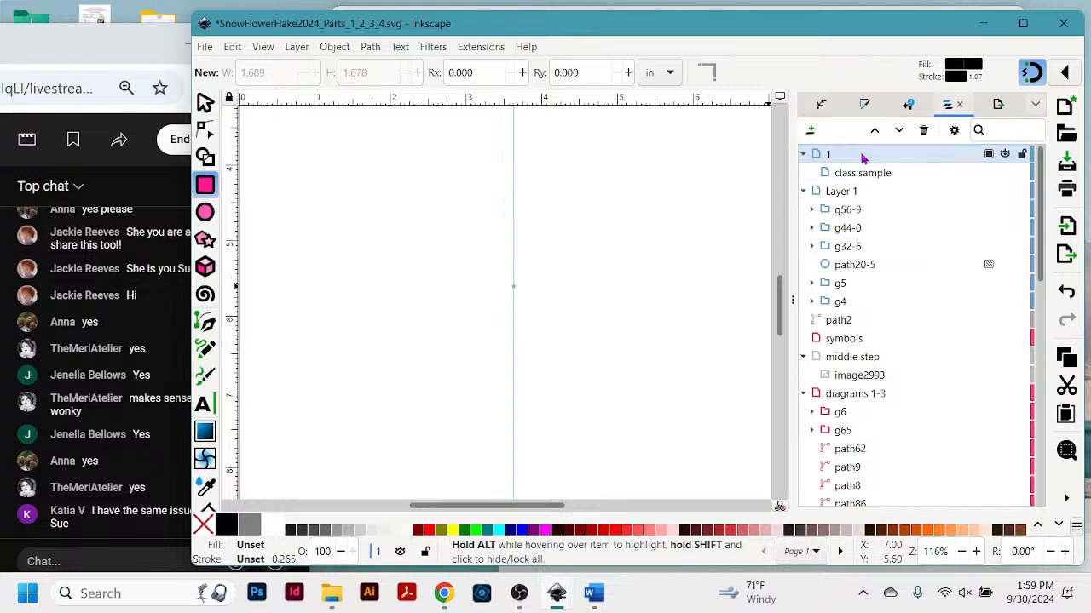
{"action": "left_click", "coordinate": [863, 156]}
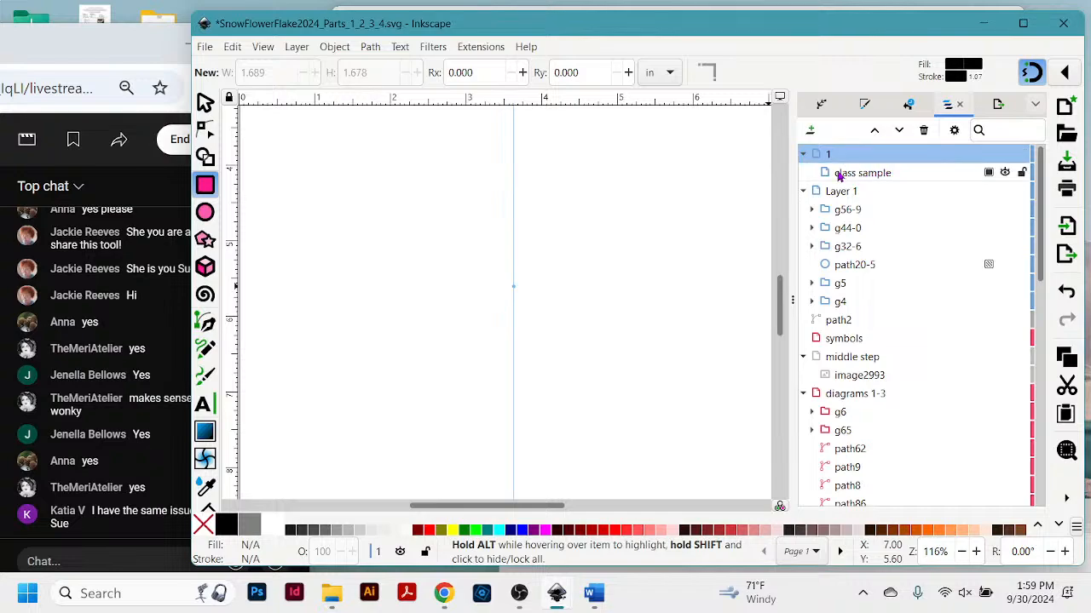
Add a new top-level layer named "Class" above the layer named 1.
{"action": "scroll", "coordinate": [861, 501], "scroll_direction": "down", "scroll_amount": 15}
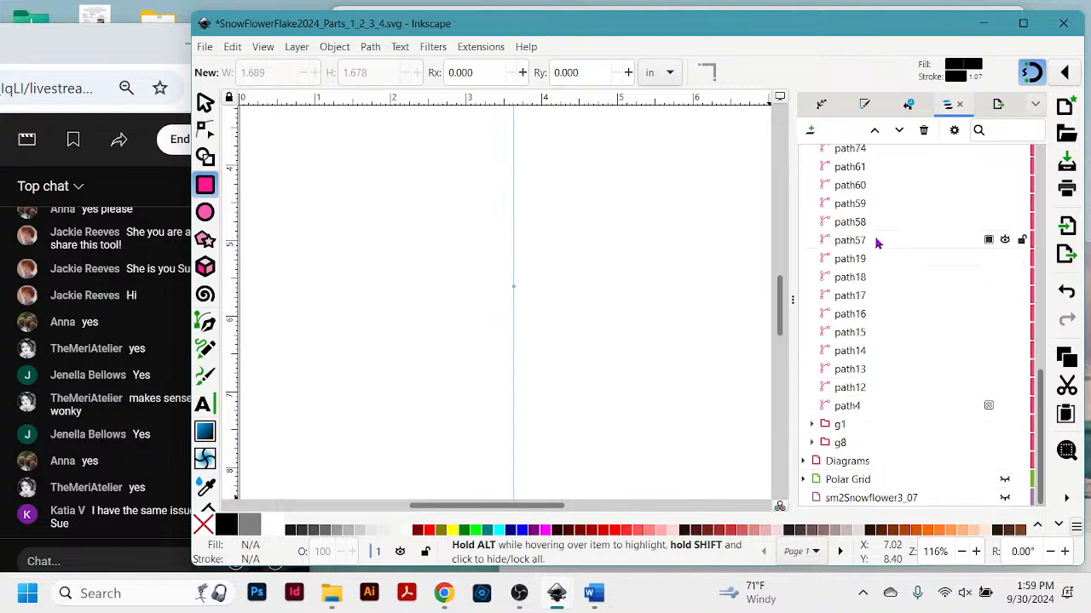
{"action": "scroll", "coordinate": [886, 237], "scroll_direction": "up", "scroll_amount": 15}
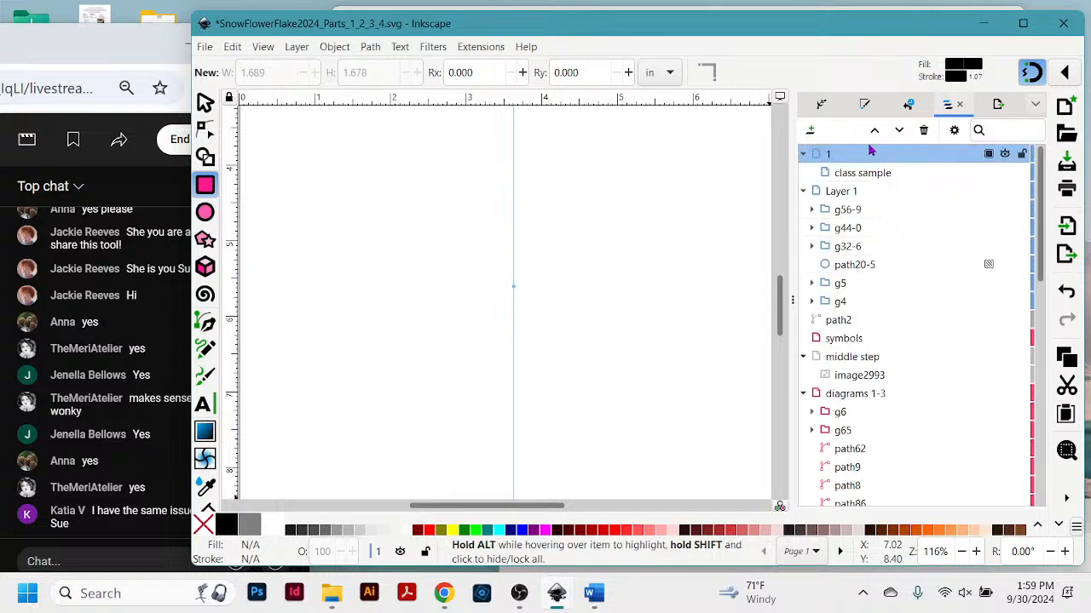
{"action": "left_click", "coordinate": [846, 156]}
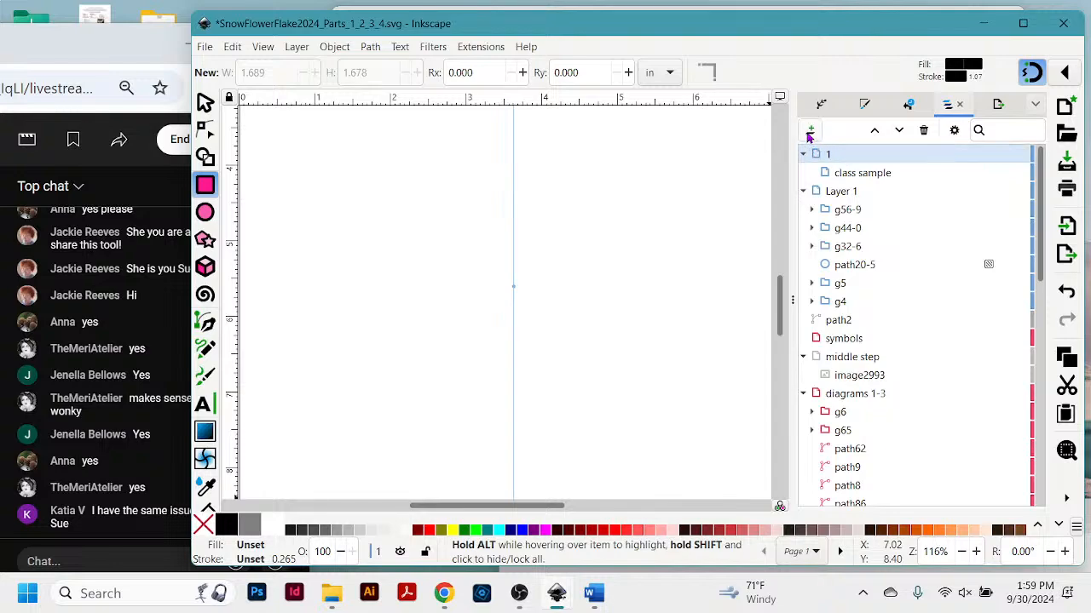
{"action": "left_click", "coordinate": [811, 131]}
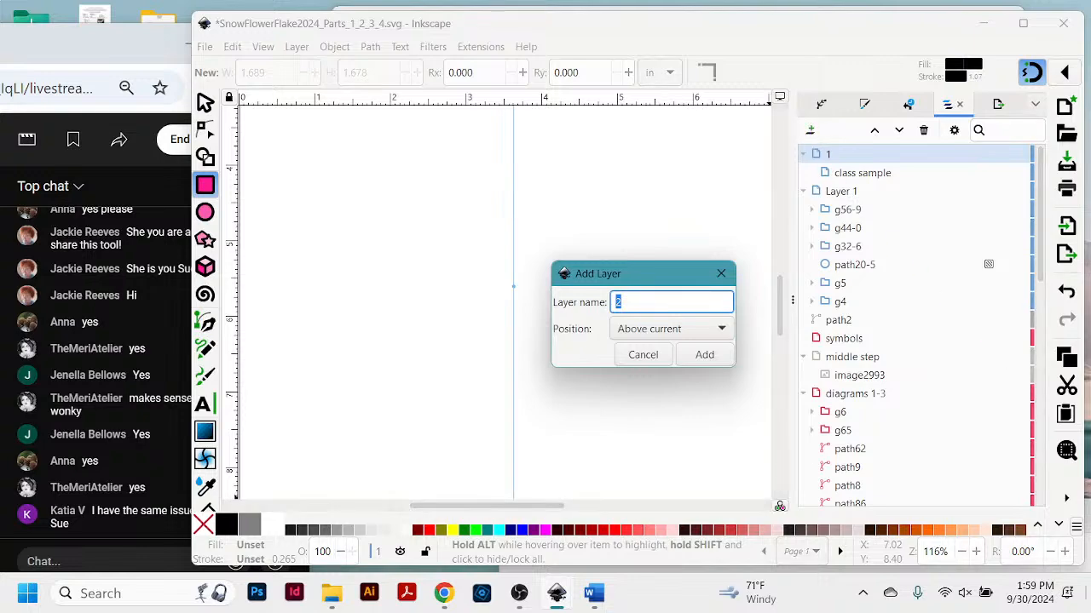
{"action": "type", "text": "Class"}
{"action": "left_click", "coordinate": [723, 331]}
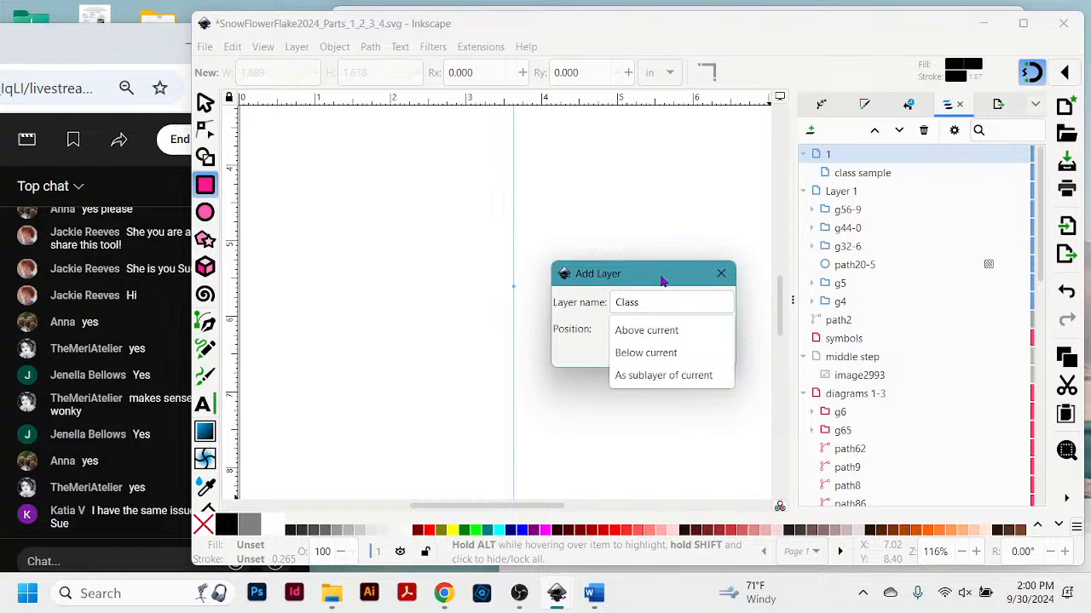
{"action": "left_click", "coordinate": [643, 238]}
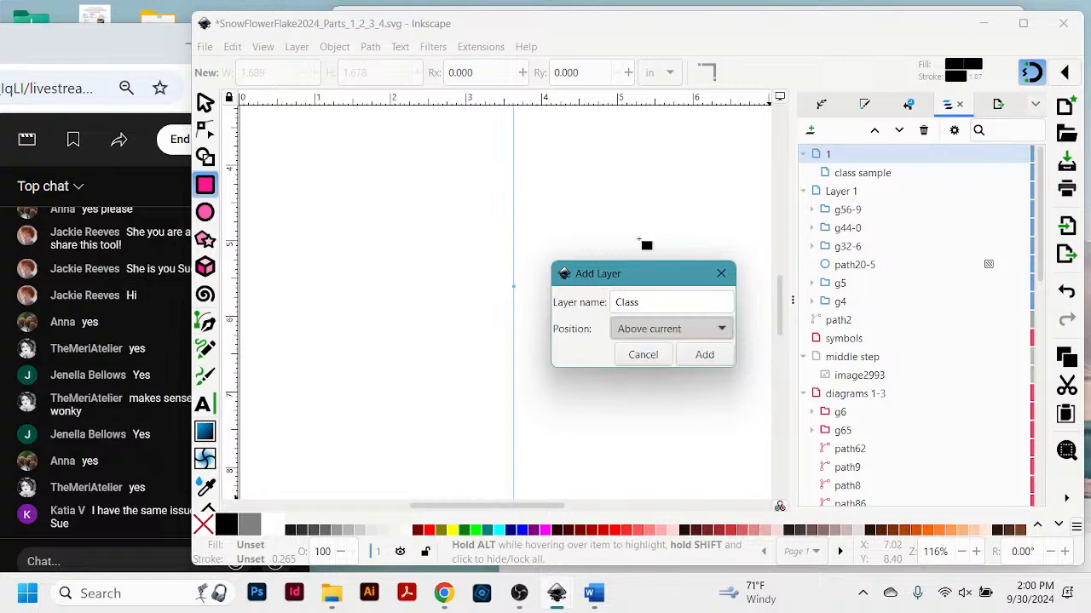
{"action": "left_click", "coordinate": [705, 356]}
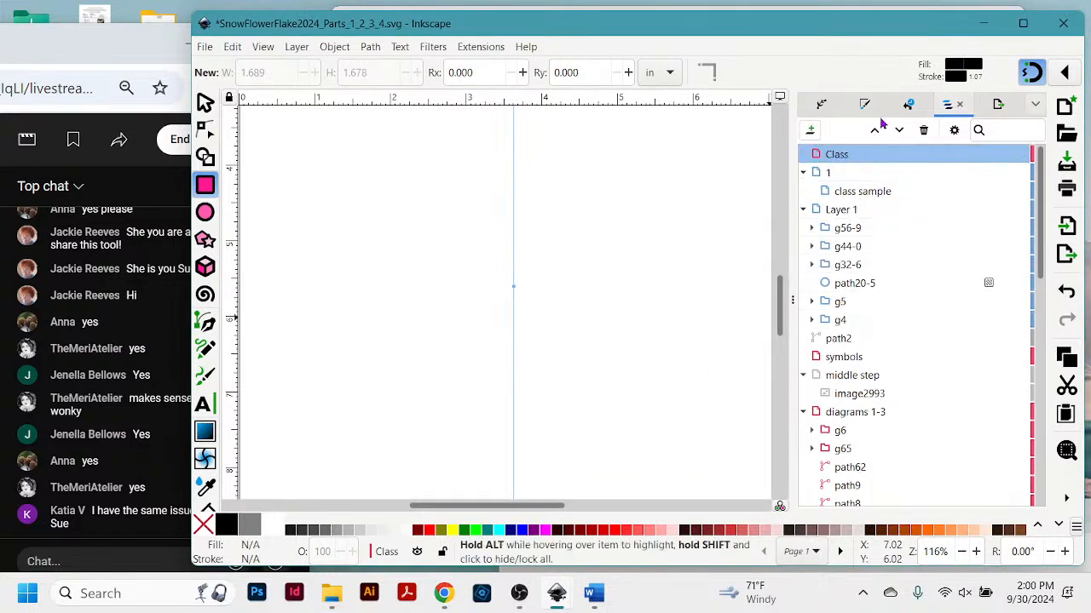
Move the class sample layer out of layer 1 into the Class layer and make class sample the current layer.
{"action": "left_click", "coordinate": [846, 194]}
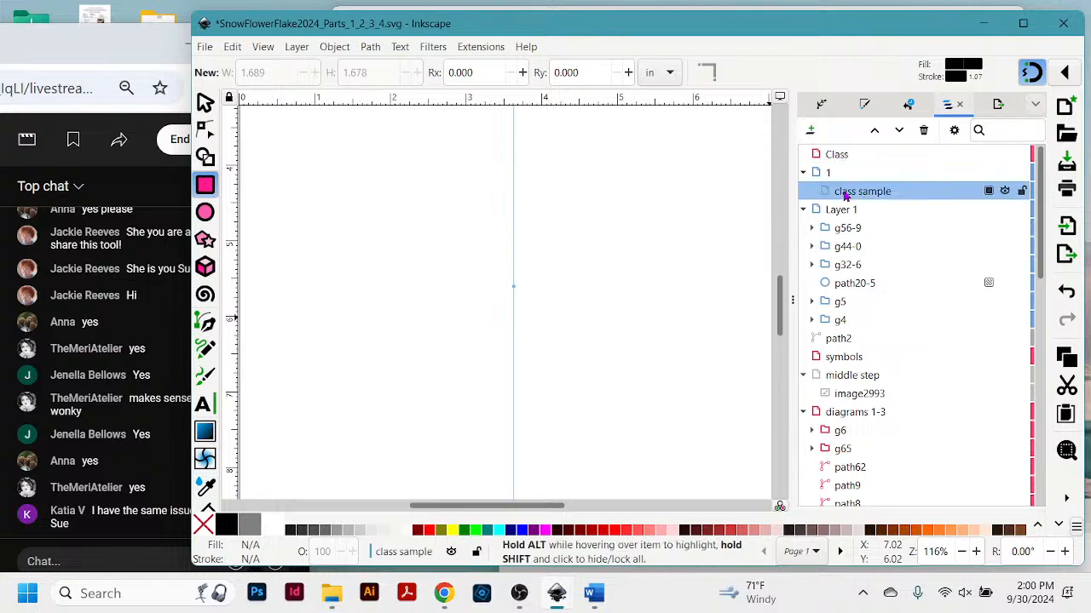
{"action": "left_click_drag", "start_coordinate": [846, 195], "coordinate": [839, 159]}
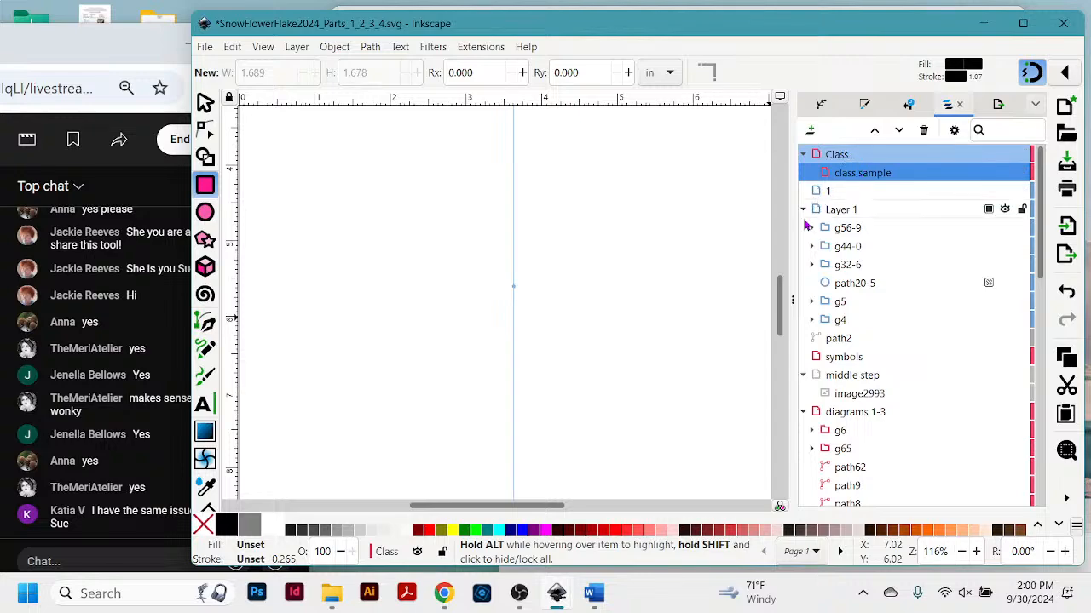
{"action": "left_click", "coordinate": [804, 155]}
{"action": "left_click", "coordinate": [803, 155]}
{"action": "scroll", "coordinate": [824, 253], "scroll_direction": "down", "scroll_amount": 5}
{"action": "scroll", "coordinate": [920, 283], "scroll_direction": "up", "scroll_amount": 5}
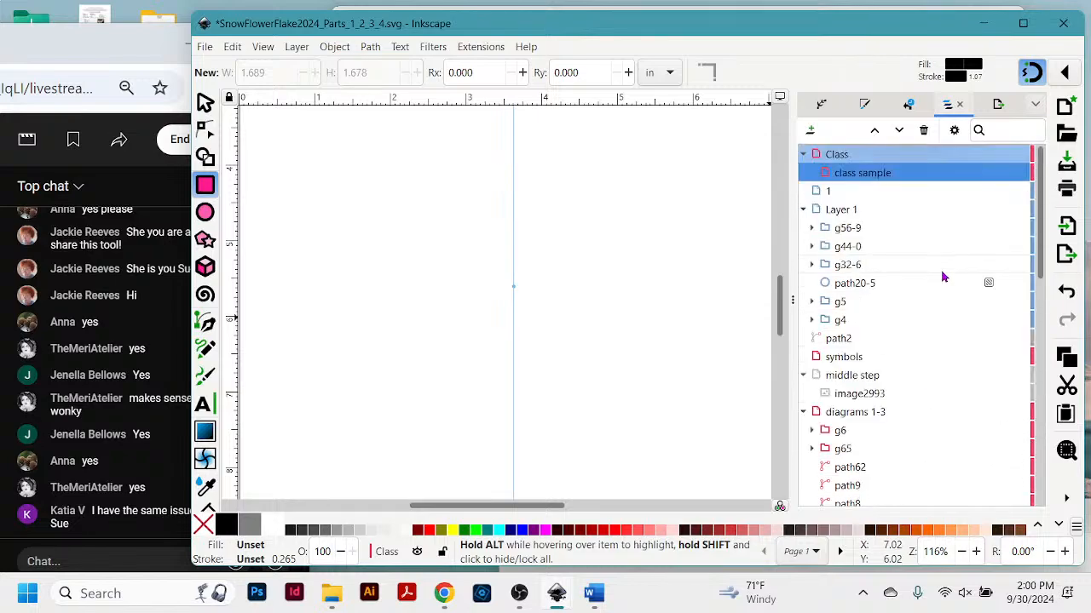
{"action": "left_click", "coordinate": [873, 172]}
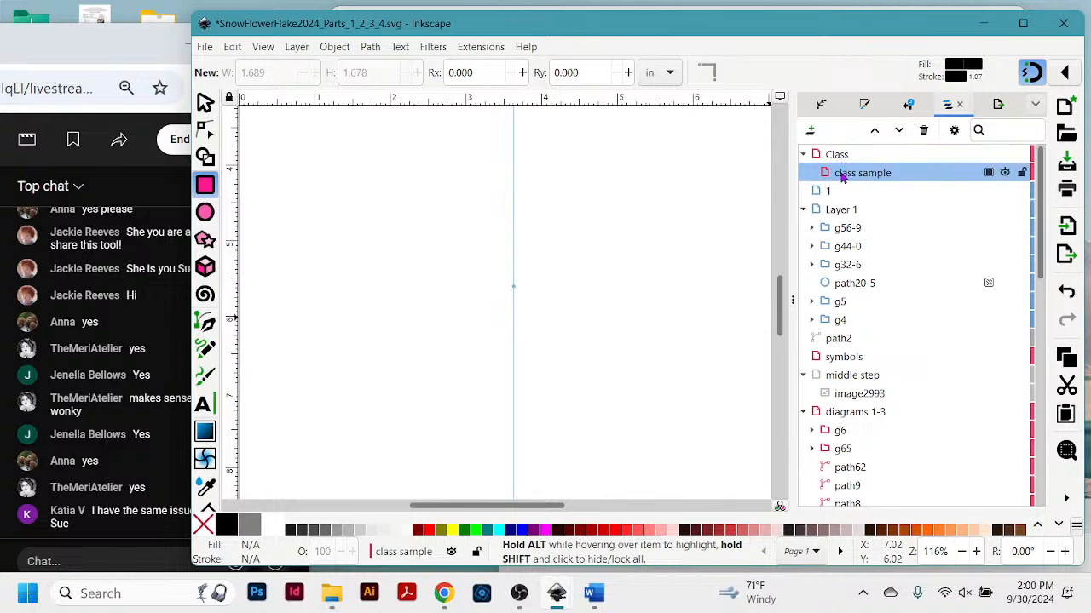
Open the stroke paint settings of Fill and Stroke.
{"action": "left_click_drag", "start_coordinate": [532, 277], "coordinate": [535, 337]}
{"action": "left_click", "coordinate": [864, 105]}
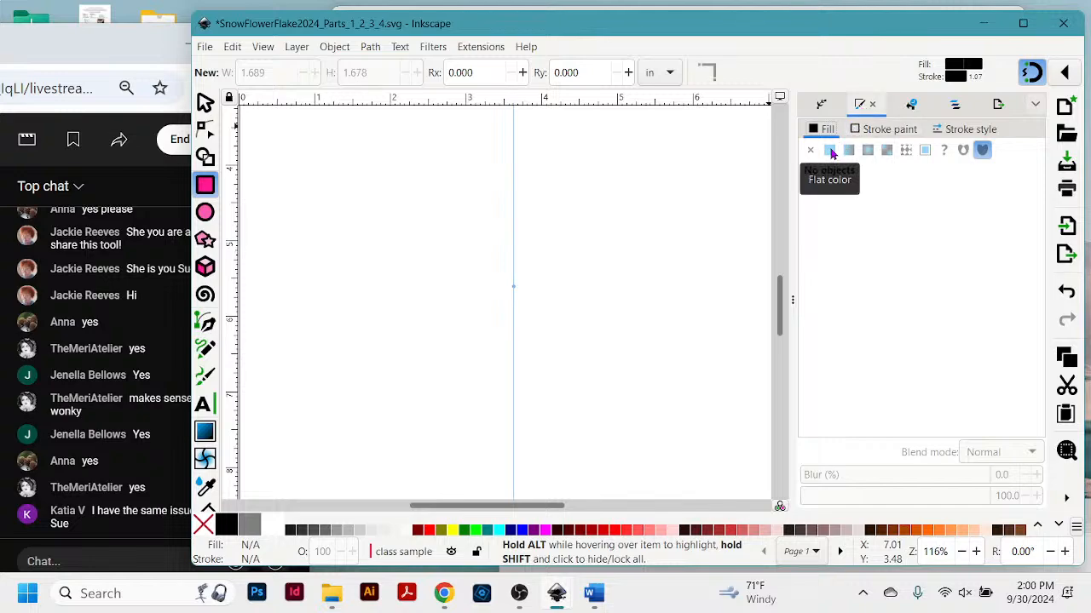
{"action": "left_click", "coordinate": [887, 129]}
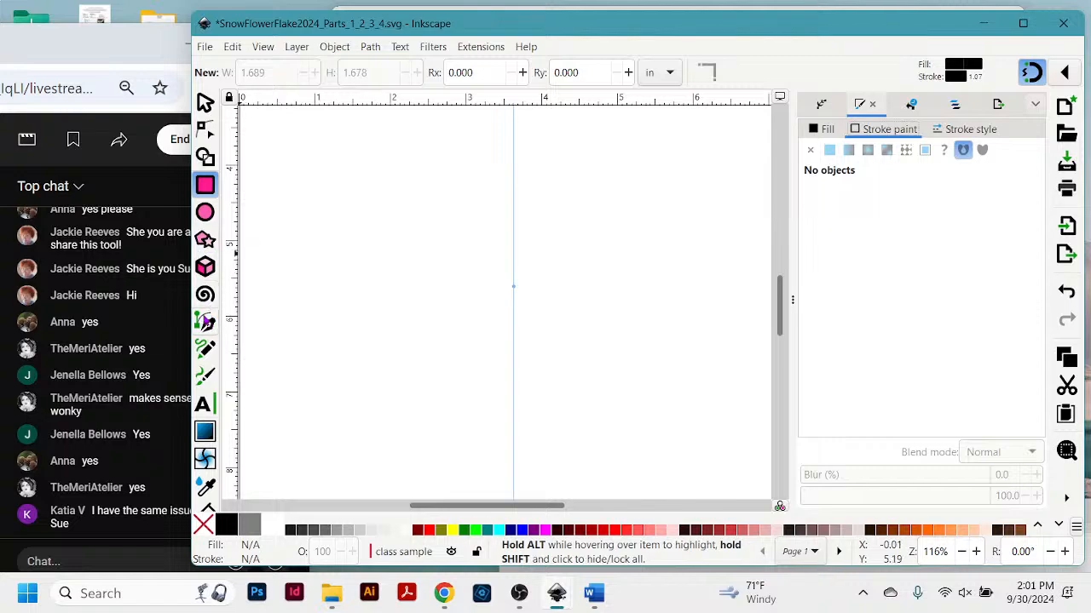
Draw a straight vertical line about 4.5 in long down the vertical guide with the Pen tool, and deselect it.
{"action": "left_click", "coordinate": [205, 322]}
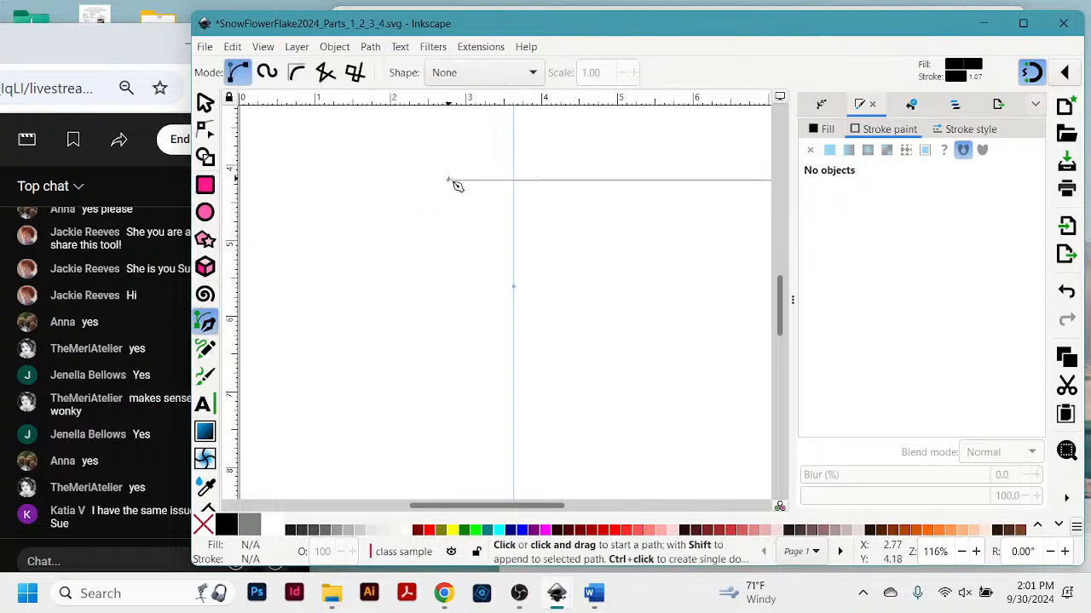
{"action": "left_click", "coordinate": [521, 169]}
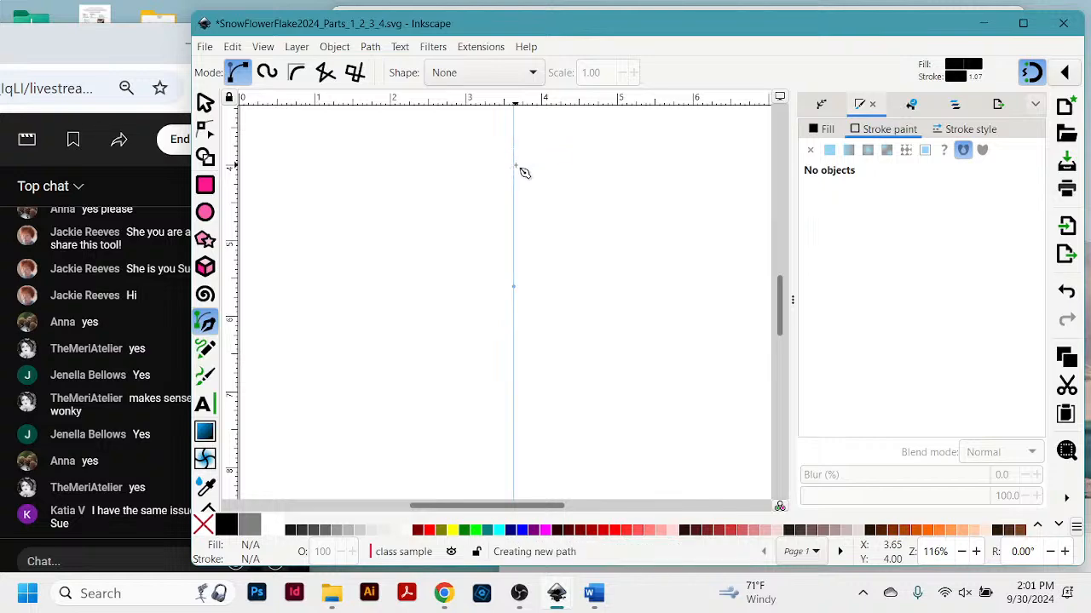
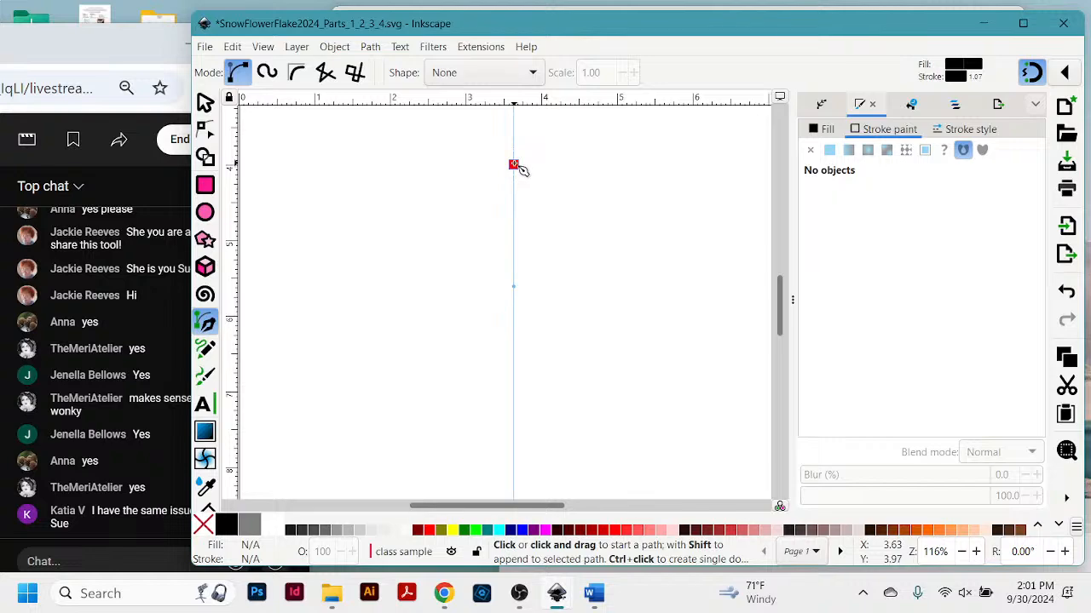
{"action": "left_click", "coordinate": [514, 164]}
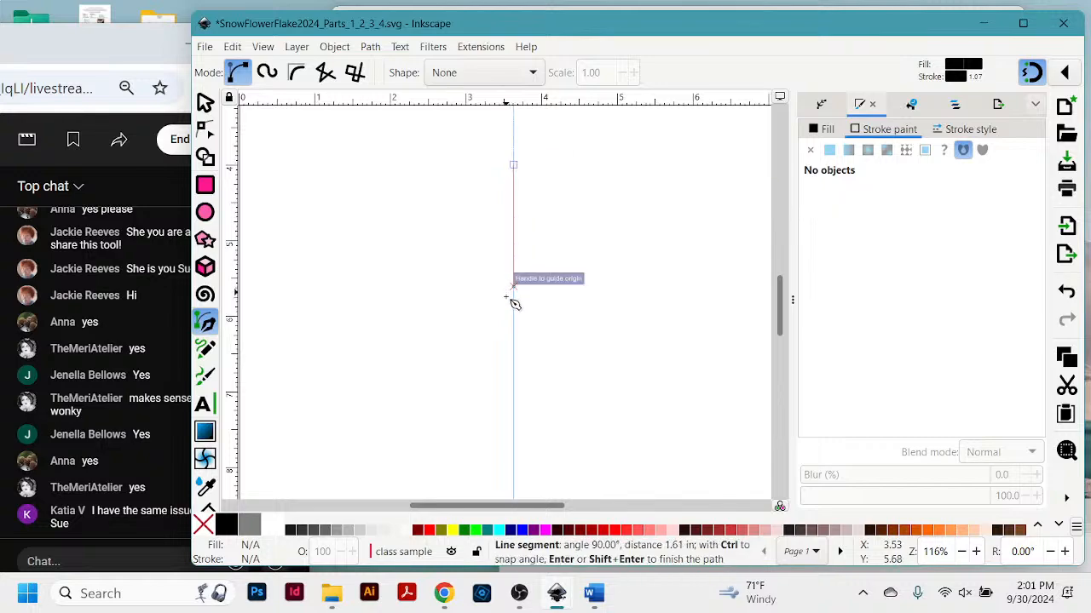
{"action": "scroll", "coordinate": [553, 366], "scroll_direction": "down", "scroll_amount": 3}
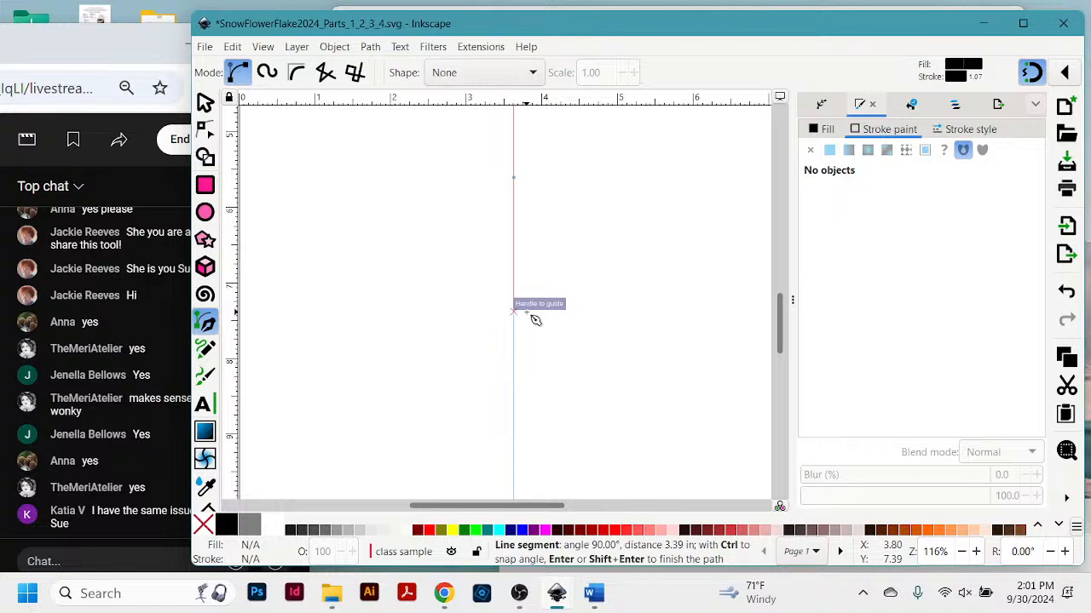
{"action": "left_click", "coordinate": [517, 400]}
{"action": "key", "text": "Return"}
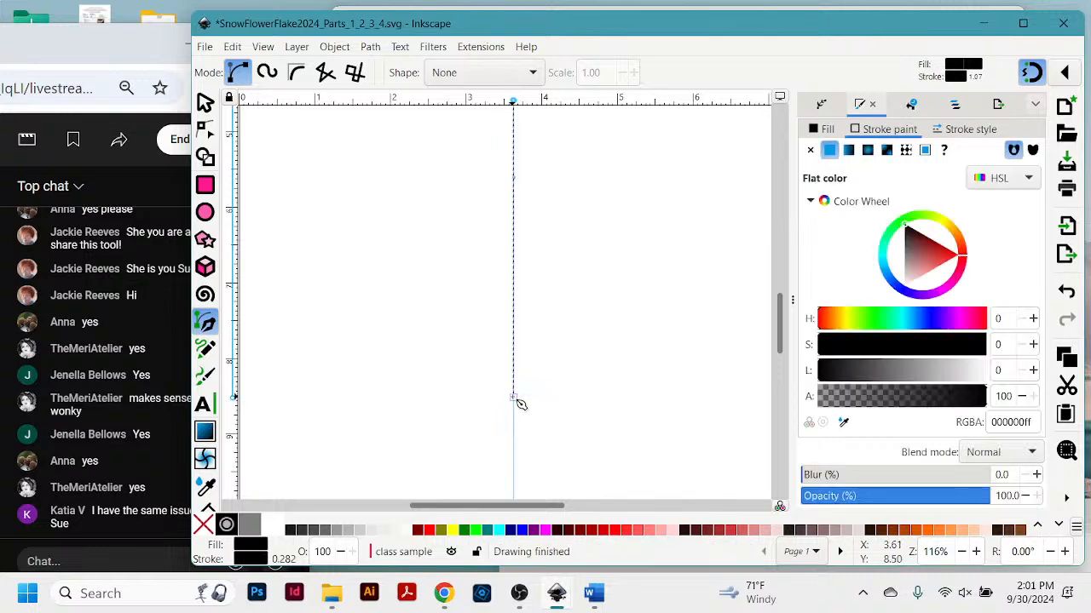
{"action": "scroll", "coordinate": [681, 228], "scroll_direction": "up", "scroll_amount": 4}
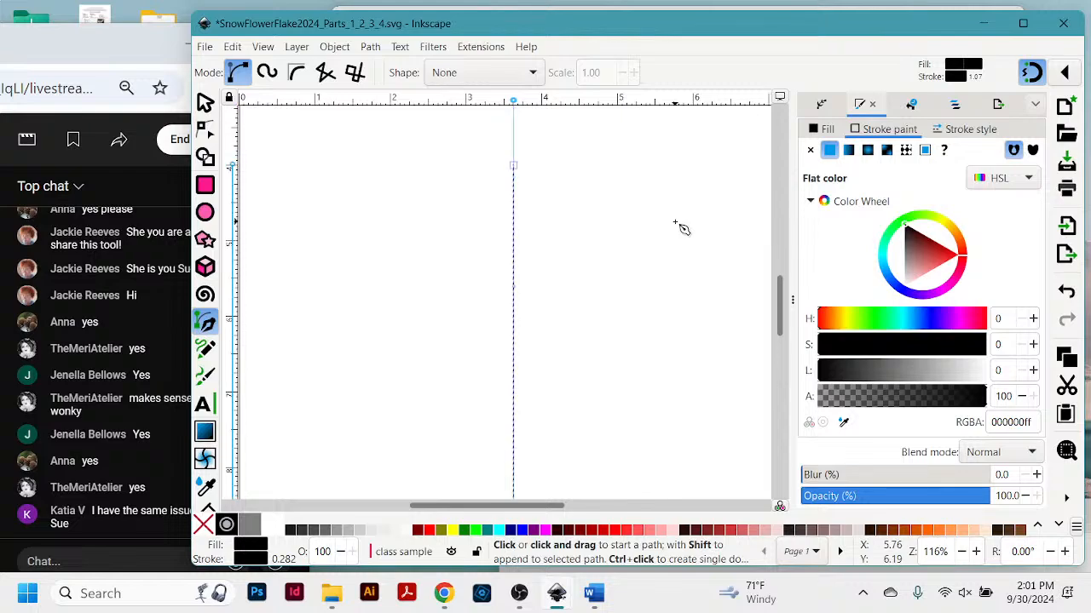
{"action": "scroll", "coordinate": [681, 229], "scroll_direction": "down", "scroll_amount": 1}
{"action": "left_click", "coordinate": [205, 102]}
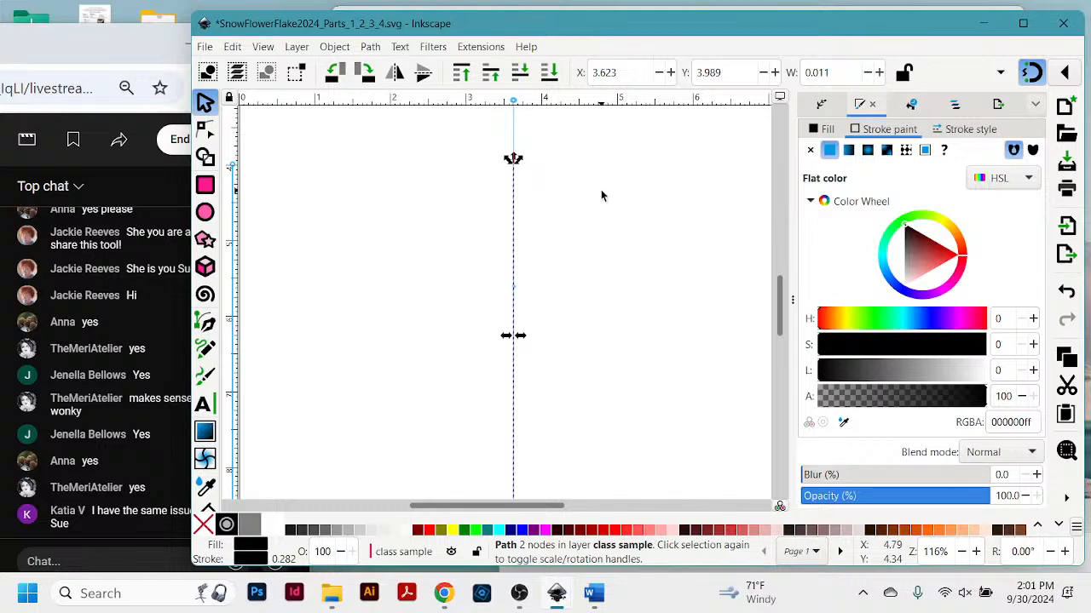
{"action": "key", "text": "Escape"}
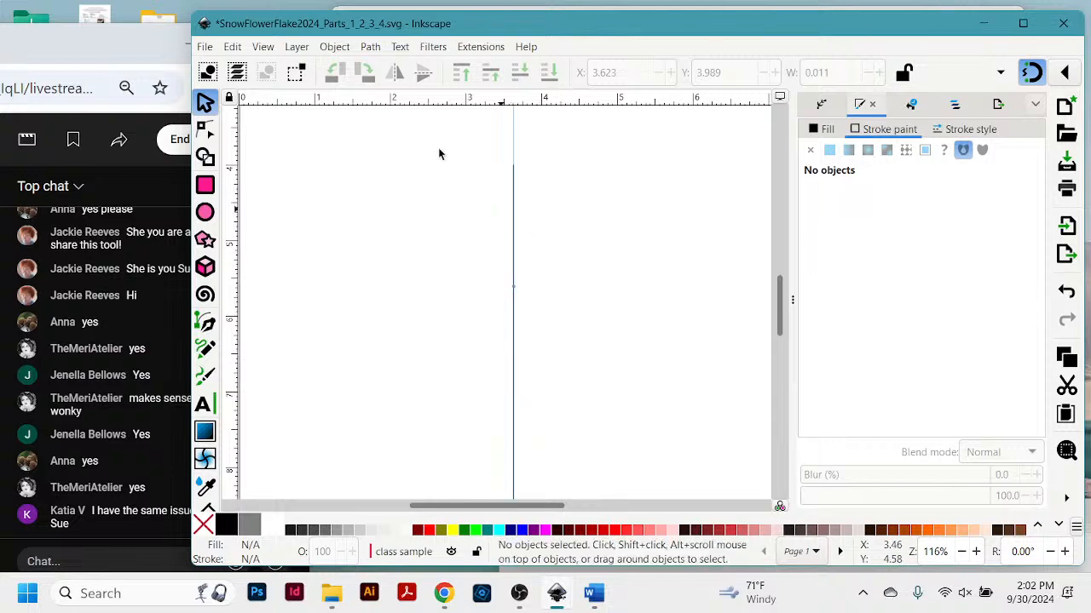
Try to move the vertical line up along its guide so its midpoint meets the guide origin, and undo the move.
{"action": "left_click", "coordinate": [514, 253]}
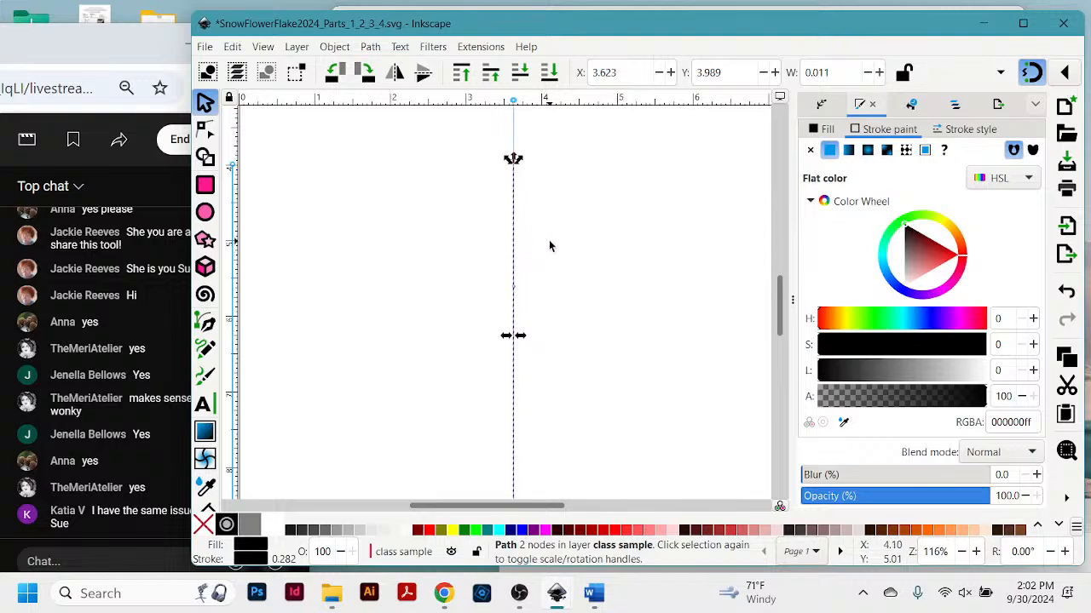
{"action": "scroll", "coordinate": [586, 263], "scroll_direction": "down", "scroll_amount": 4}
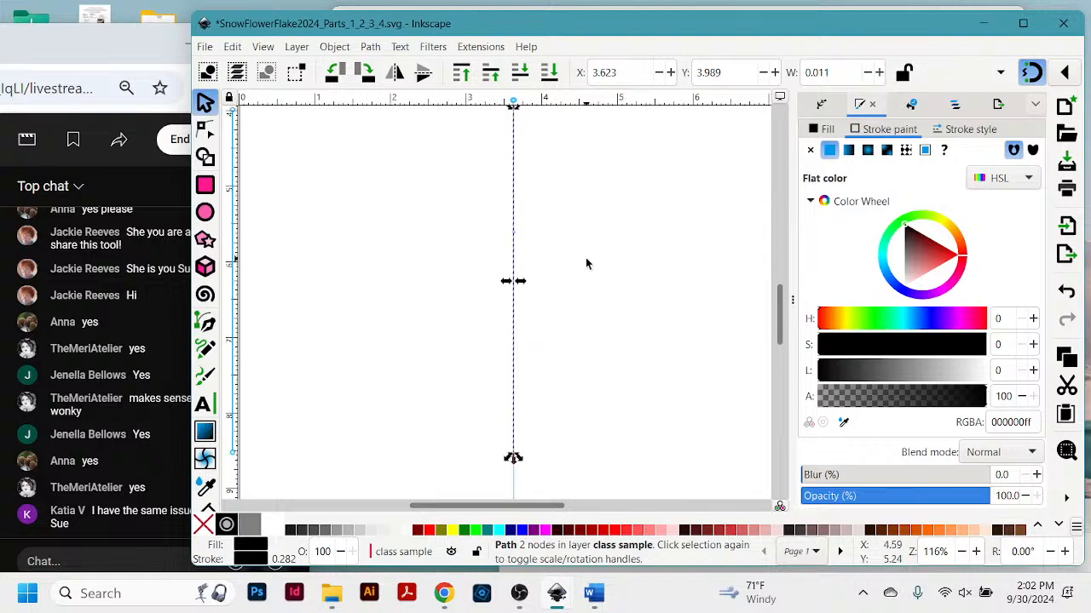
{"action": "scroll", "coordinate": [586, 255], "scroll_direction": "up", "scroll_amount": 4}
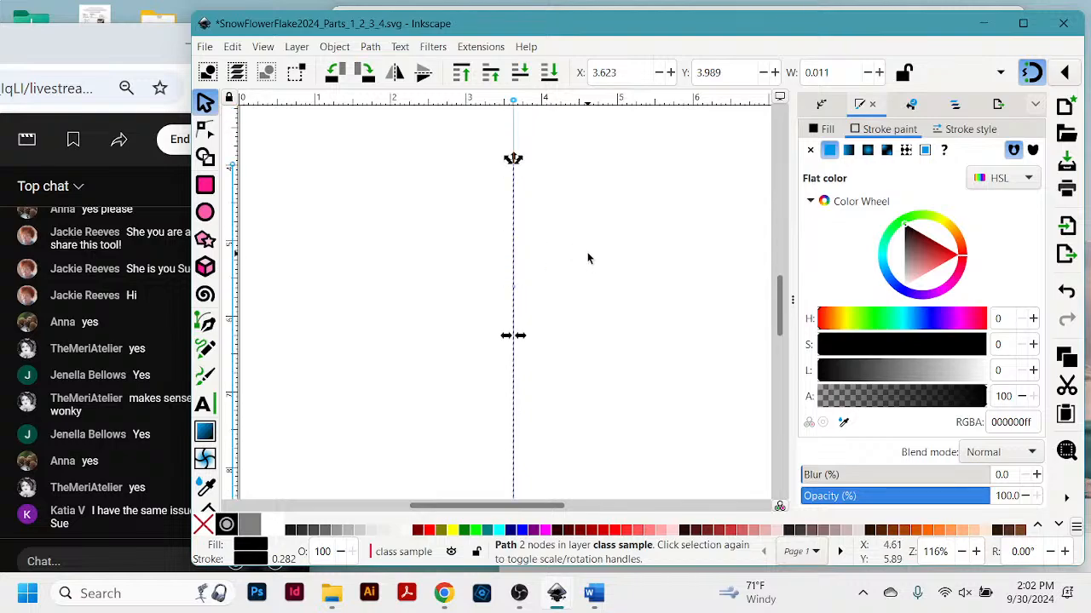
{"action": "scroll", "coordinate": [587, 254], "scroll_direction": "down", "scroll_amount": 1}
{"action": "scroll", "coordinate": [587, 254], "scroll_direction": "up", "scroll_amount": 1}
{"action": "left_click_drag", "start_coordinate": [514, 339], "coordinate": [513, 290]}
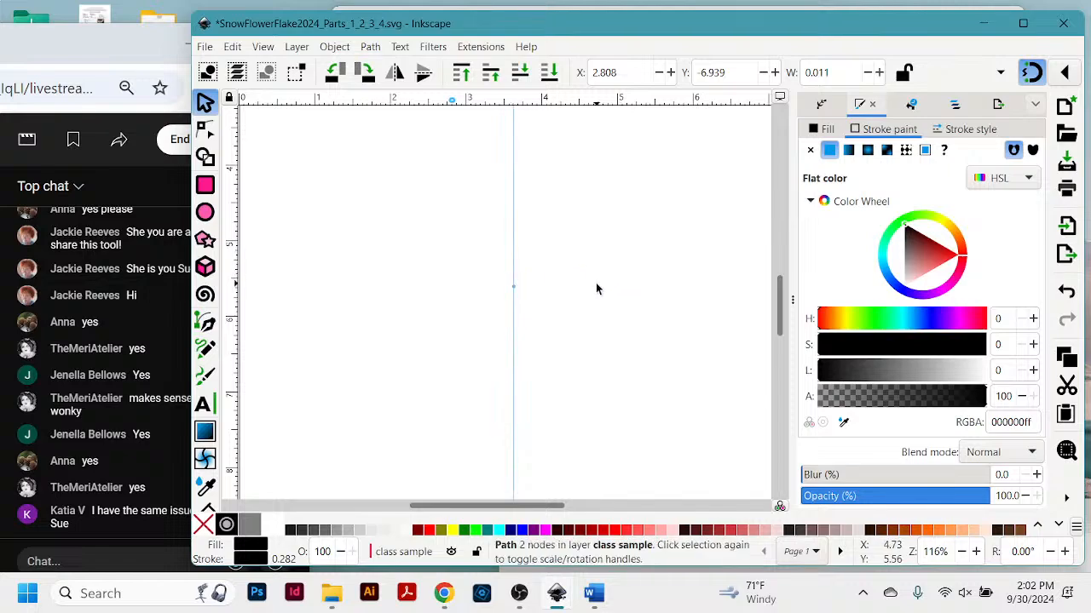
{"action": "scroll", "coordinate": [595, 289], "scroll_direction": "up", "scroll_amount": 2}
{"action": "scroll", "coordinate": [596, 290], "scroll_direction": "down", "scroll_amount": 2}
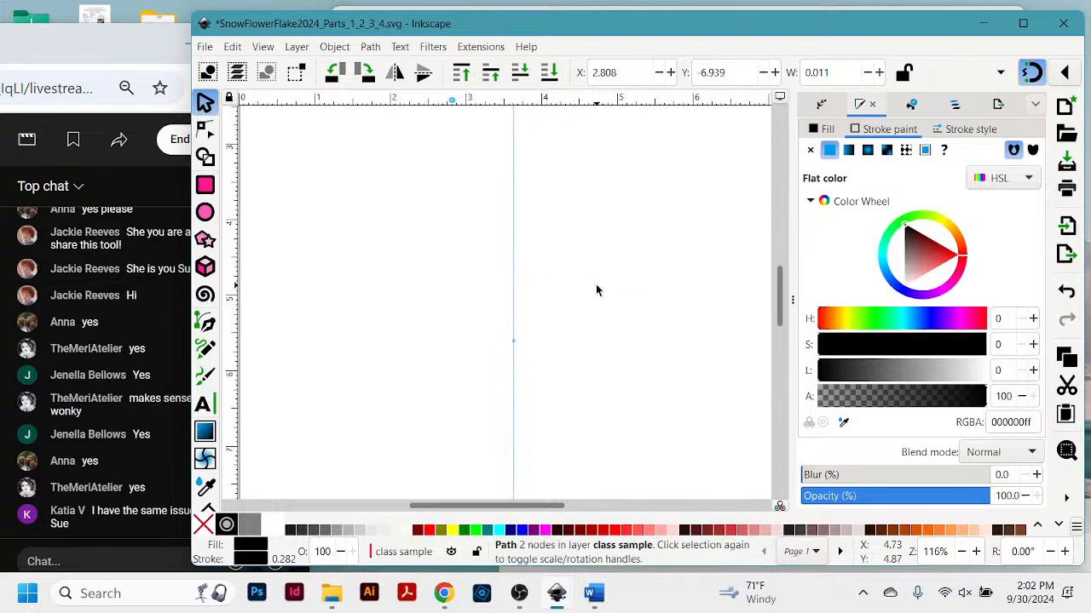
{"action": "key", "text": "ctrl+z"}
{"action": "left_click", "coordinate": [591, 309]}
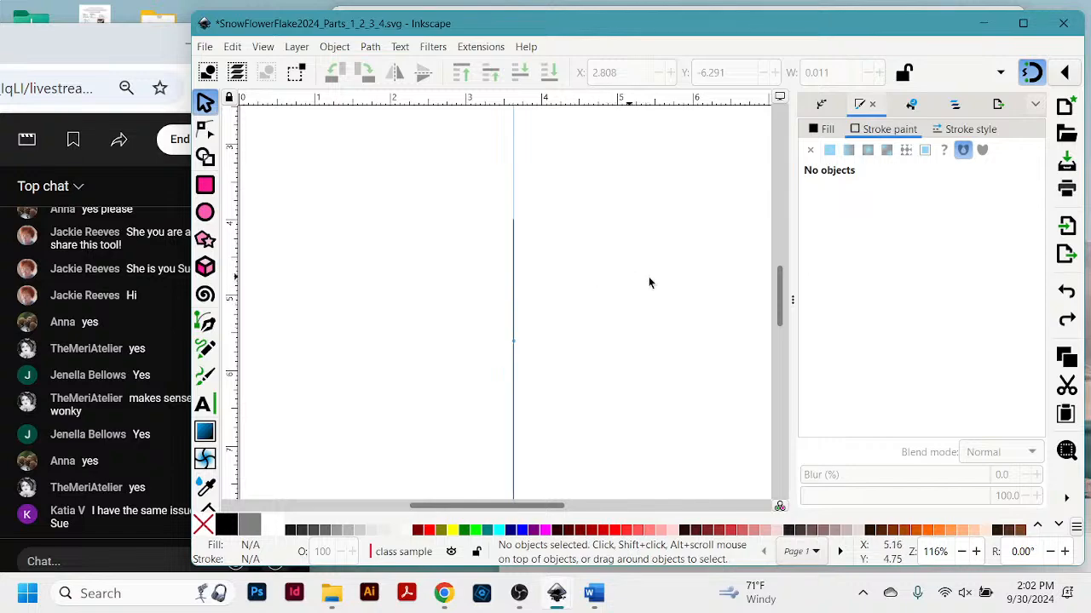
Add a horizontal guide crossing the vertical guide at its origin, at about 5.6 in on the vertical ruler.
{"action": "key", "text": "minus"}
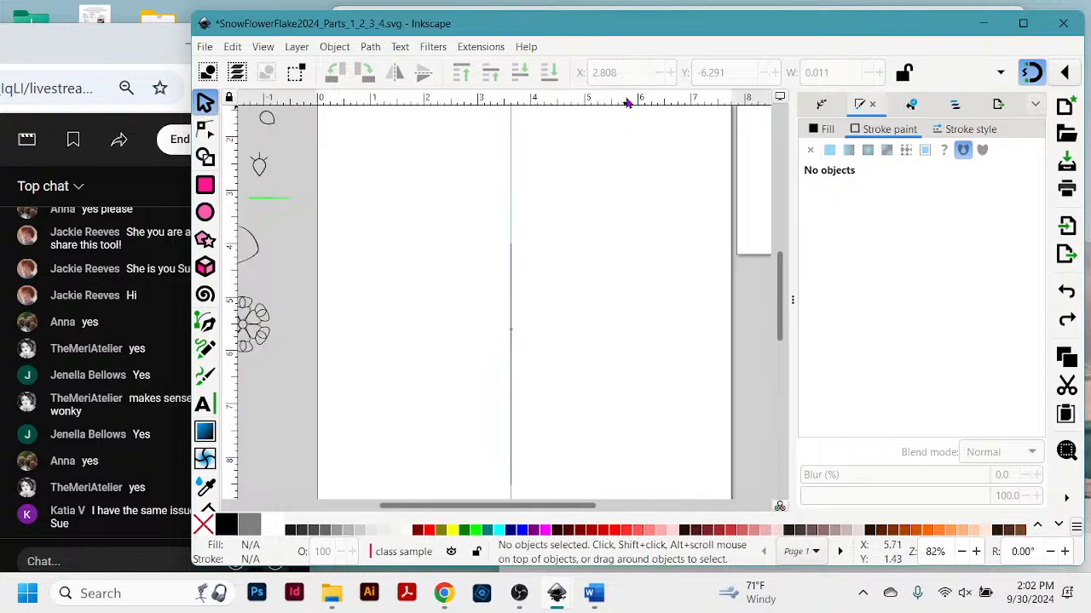
{"action": "left_click_drag", "start_coordinate": [628, 103], "coordinate": [622, 332]}
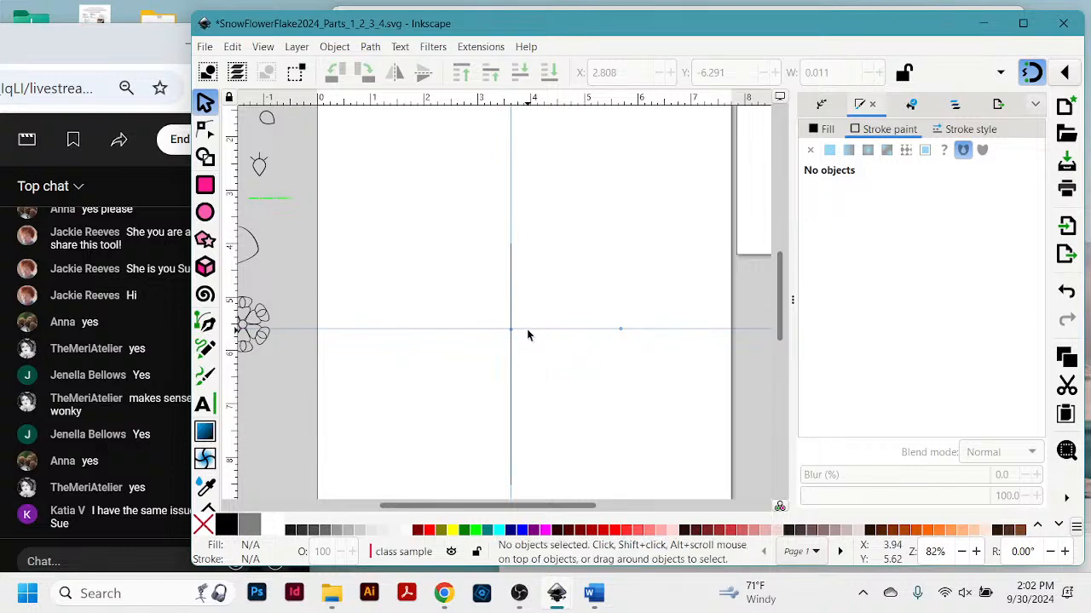
{"action": "left_click_drag", "start_coordinate": [527, 335], "coordinate": [531, 334]}
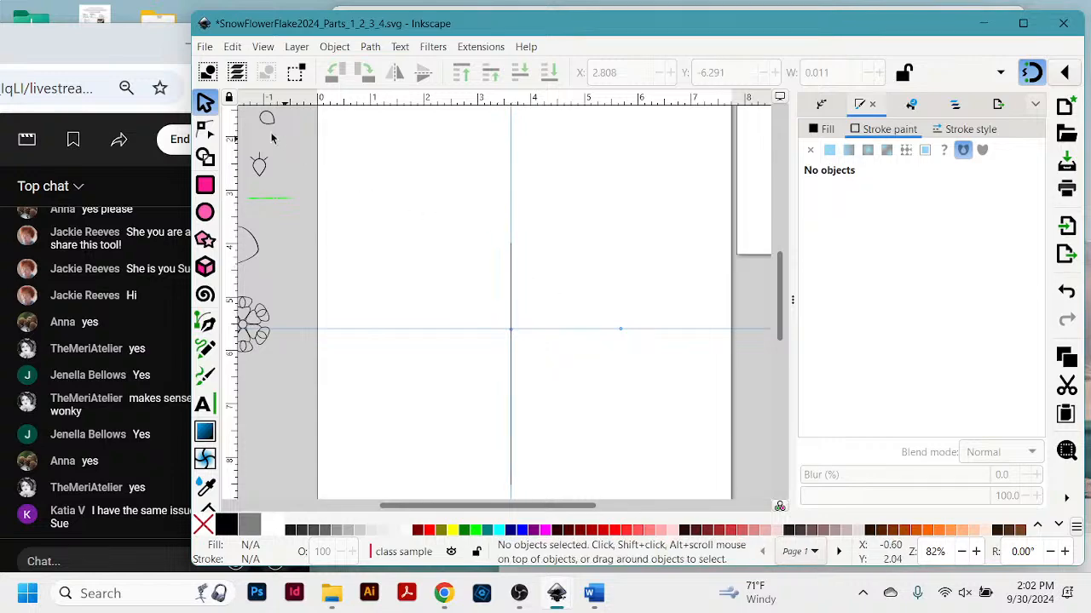
Move the vertical line up along its guide so its midpoint sits on the horizontal guide, and deselect it.
{"action": "left_click", "coordinate": [511, 290]}
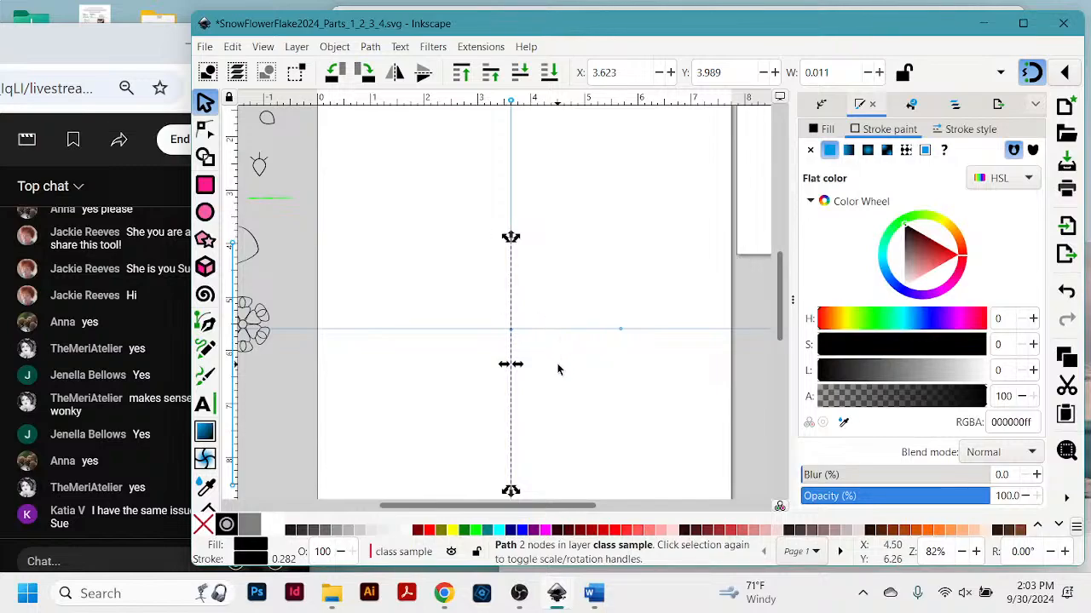
{"action": "key", "text": "plus"}
{"action": "key", "text": "plus"}
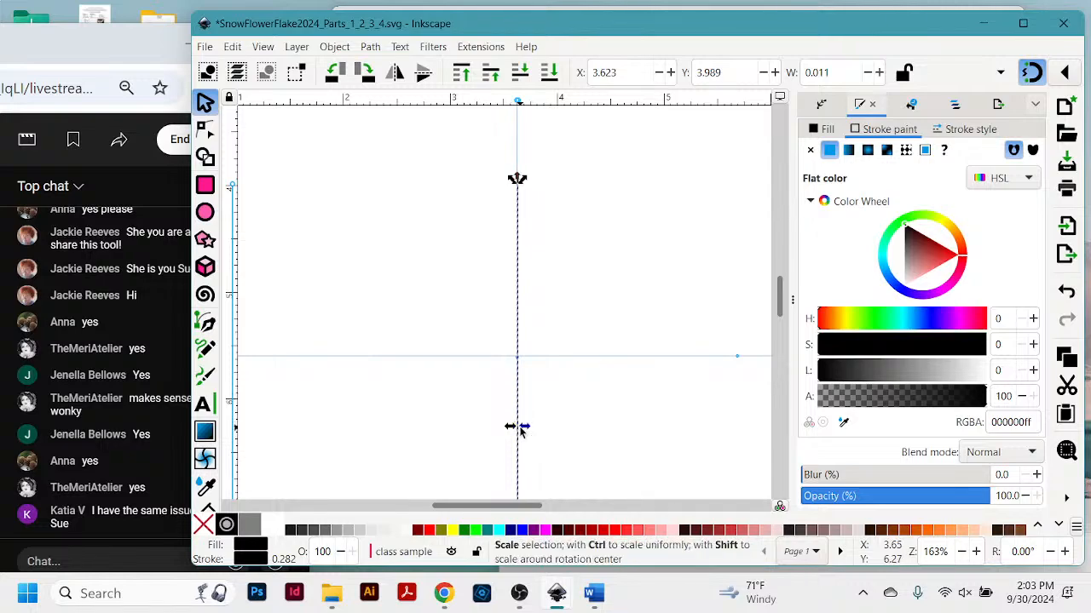
{"action": "left_click_drag", "start_coordinate": [518, 428], "coordinate": [523, 366]}
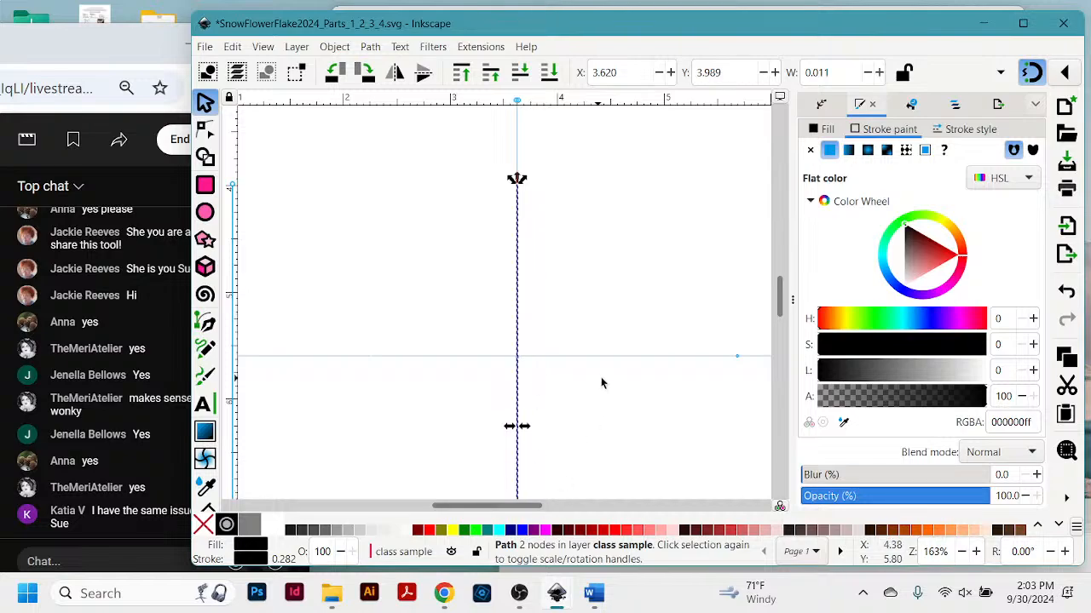
{"action": "scroll", "coordinate": [607, 375], "scroll_direction": "down", "scroll_amount": 3}
{"action": "scroll", "coordinate": [625, 373], "scroll_direction": "up", "scroll_amount": 3}
{"action": "scroll", "coordinate": [606, 318], "scroll_direction": "down", "scroll_amount": 1}
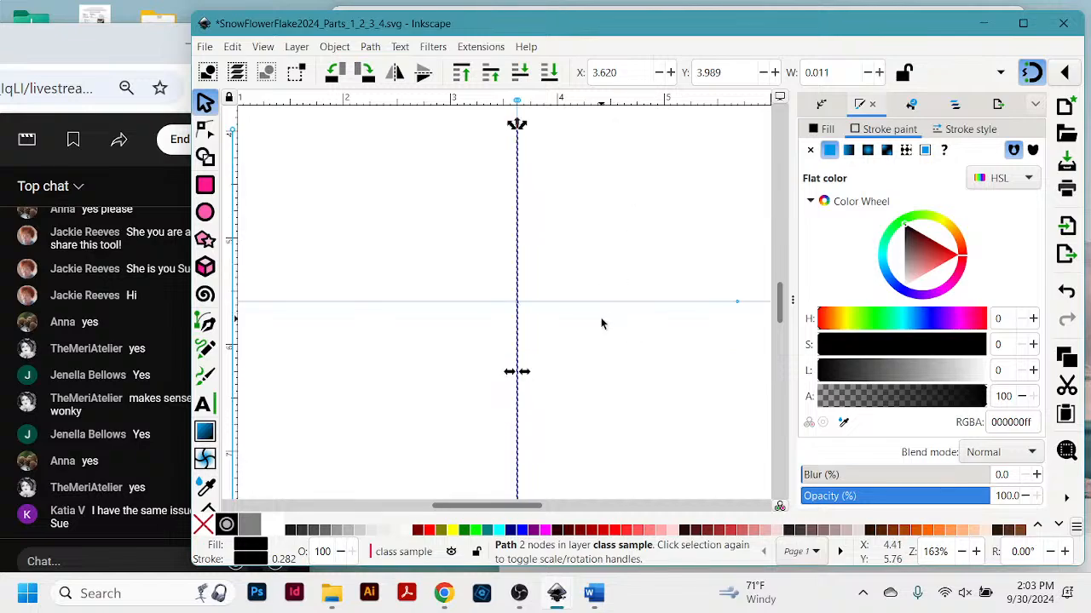
{"action": "scroll", "coordinate": [603, 320], "scroll_direction": "down", "scroll_amount": 2}
{"action": "scroll", "coordinate": [601, 323], "scroll_direction": "up", "scroll_amount": 2}
{"action": "left_click_drag", "start_coordinate": [520, 383], "coordinate": [518, 307]}
{"action": "left_click_drag", "start_coordinate": [517, 308], "coordinate": [517, 303]}
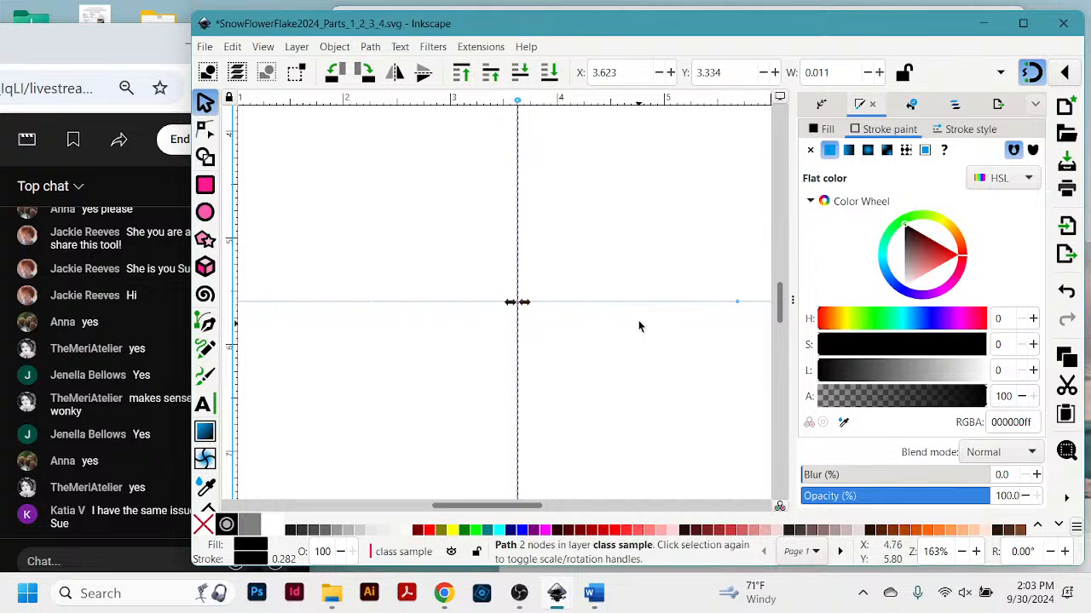
{"action": "left_click", "coordinate": [612, 267]}
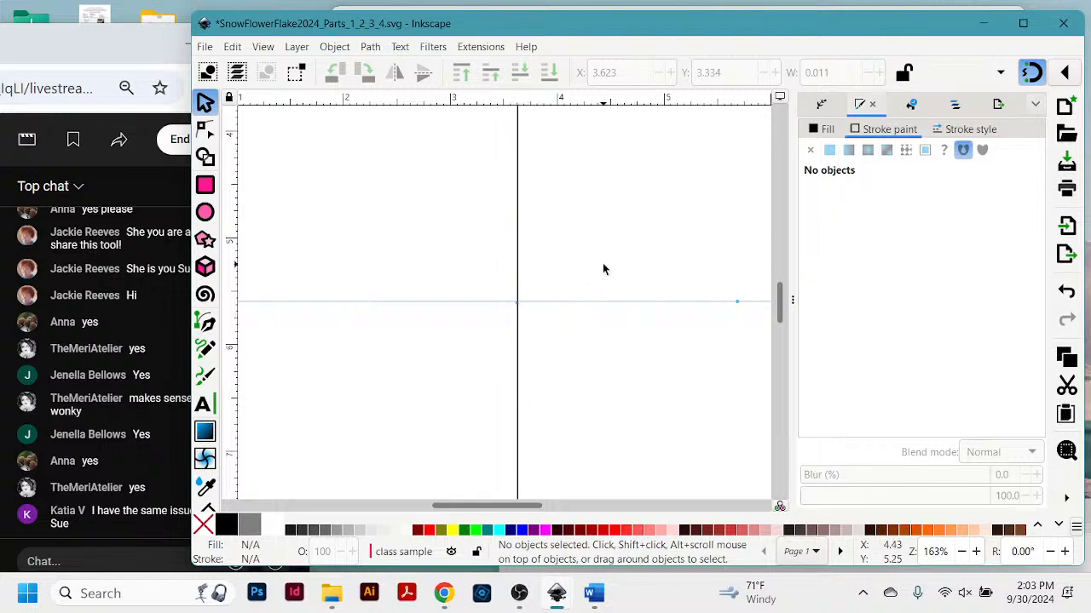
Duplicate the vertical line and rotate the copy 30° clockwise about its midpoint at the guide crossing.
{"action": "scroll", "coordinate": [602, 268], "scroll_direction": "up", "scroll_amount": 2}
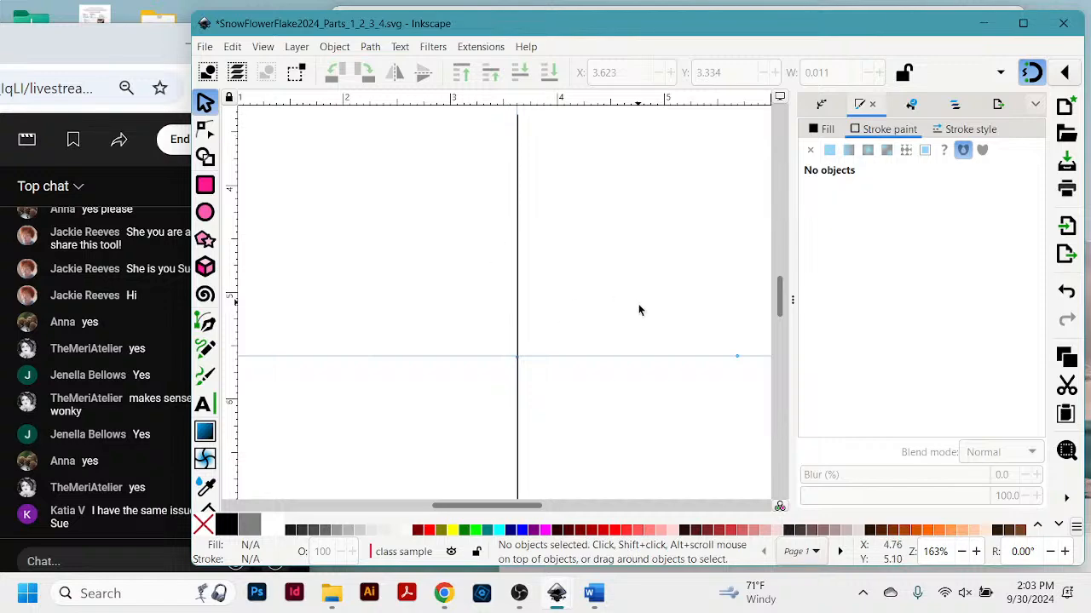
{"action": "scroll", "coordinate": [639, 312], "scroll_direction": "down", "scroll_amount": 5}
{"action": "scroll", "coordinate": [639, 314], "scroll_direction": "up", "scroll_amount": 4}
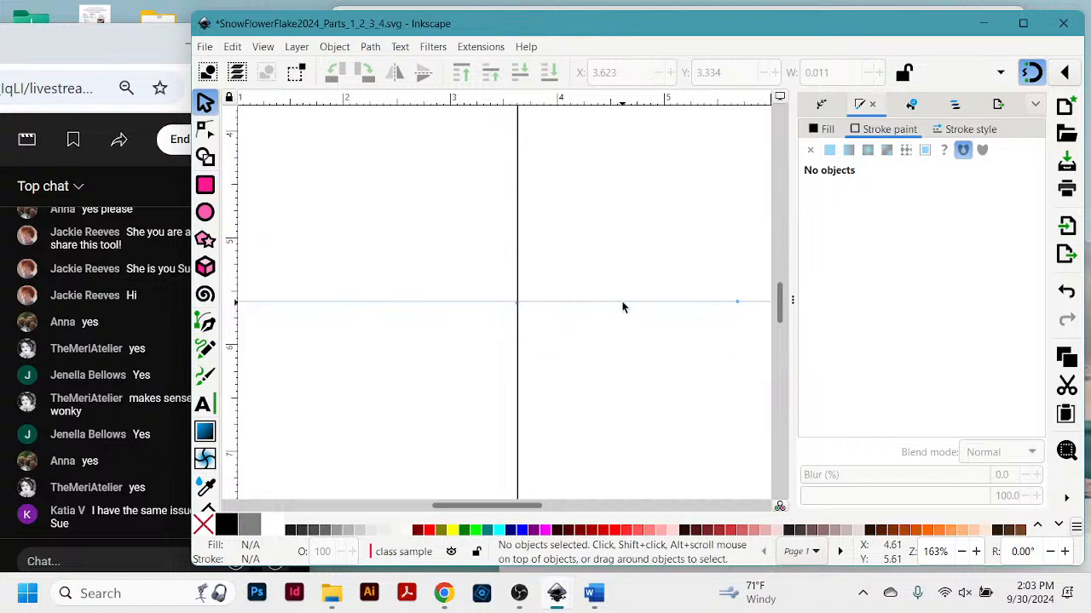
{"action": "key", "text": "minus"}
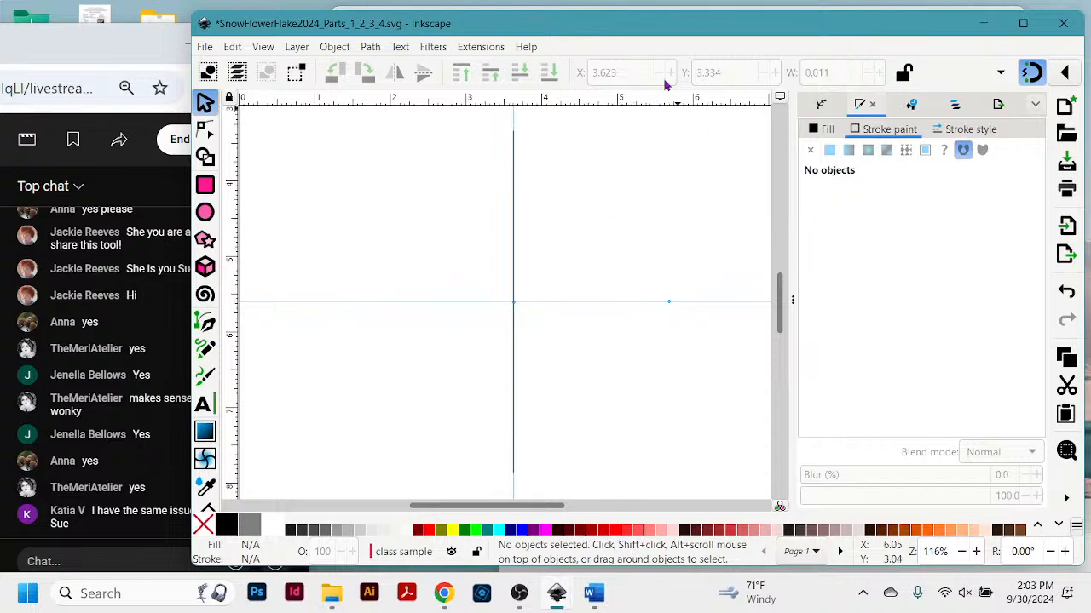
{"action": "left_click", "coordinate": [514, 188]}
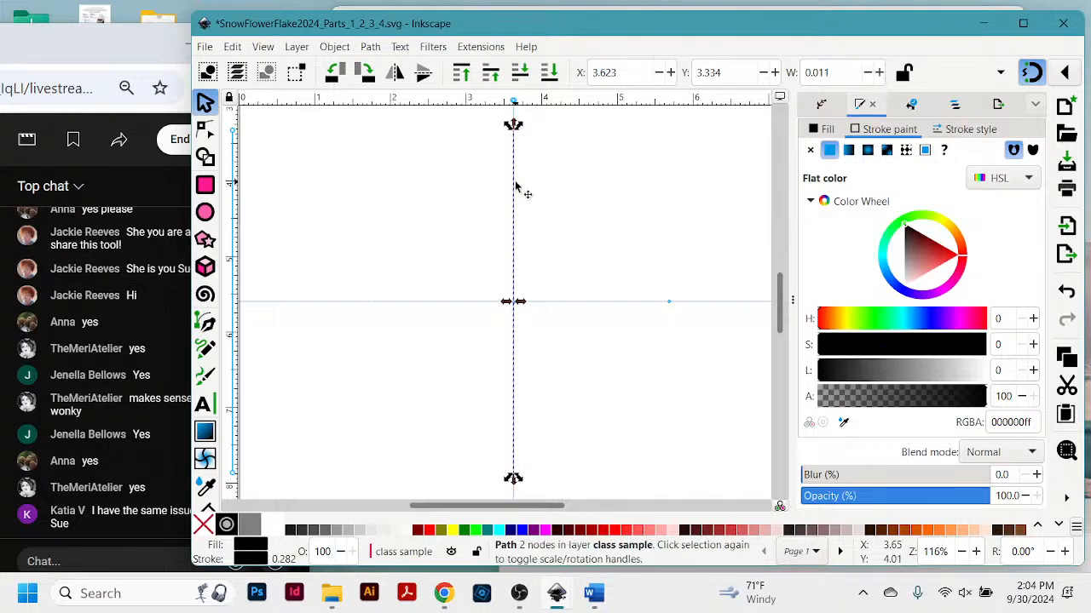
{"action": "left_click", "coordinate": [515, 186]}
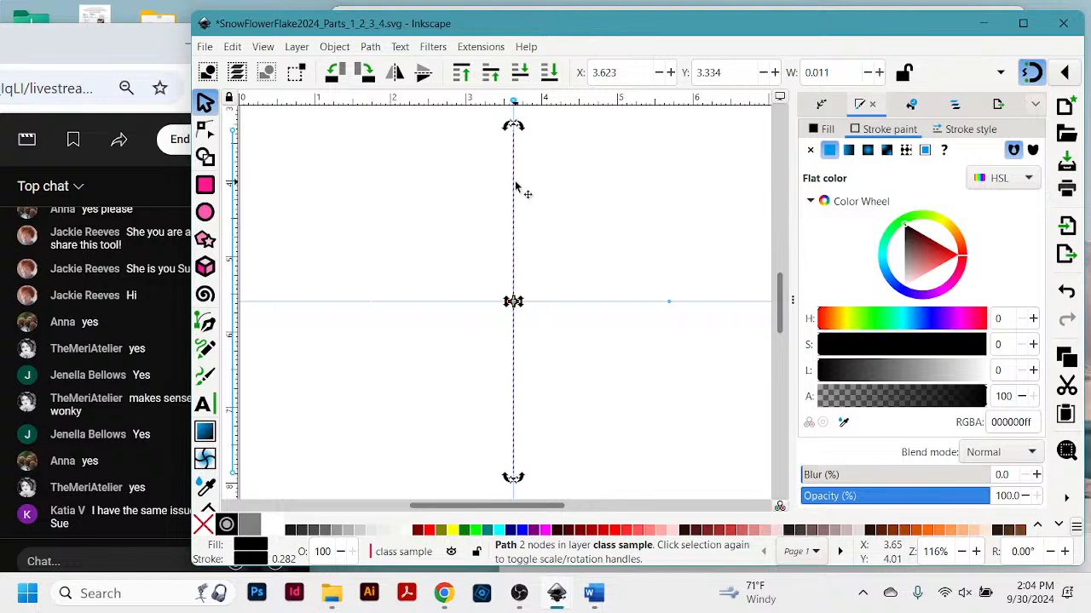
{"action": "key", "text": "ctrl"}
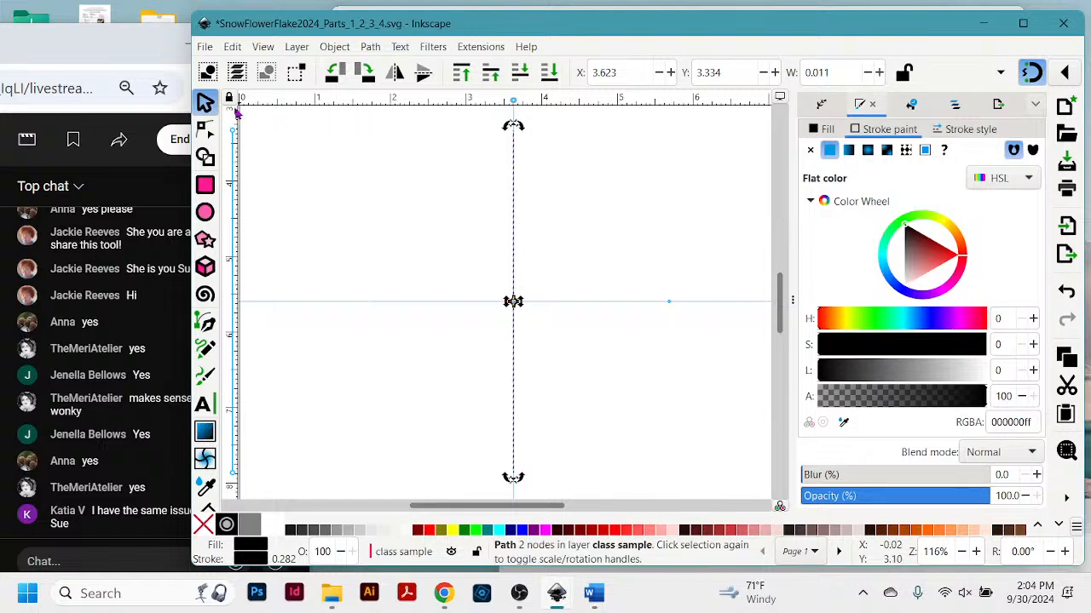
{"action": "left_click", "coordinate": [239, 49]}
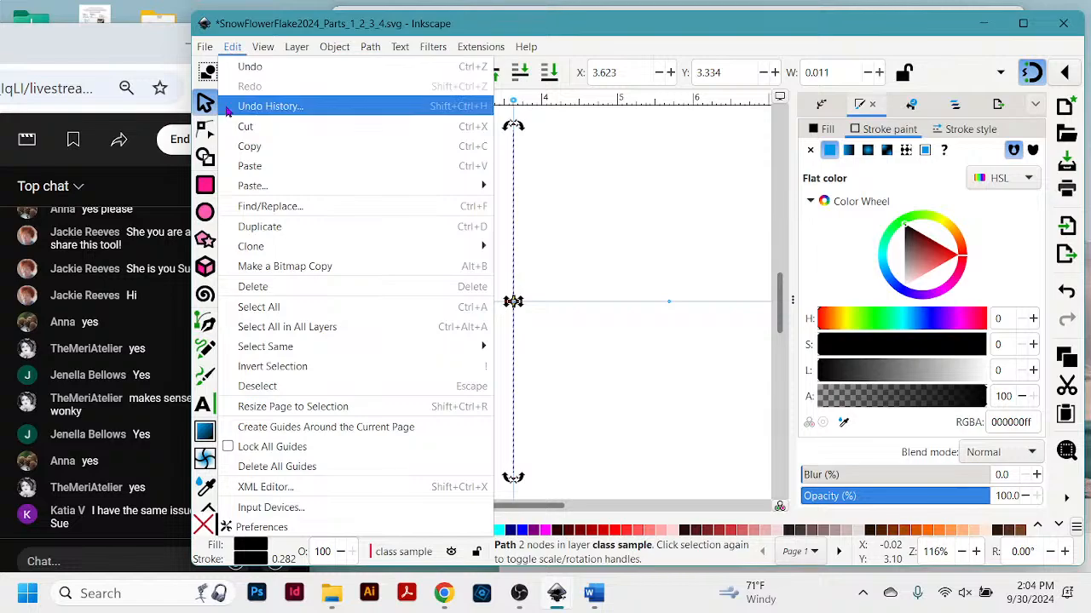
{"action": "left_click", "coordinate": [268, 228]}
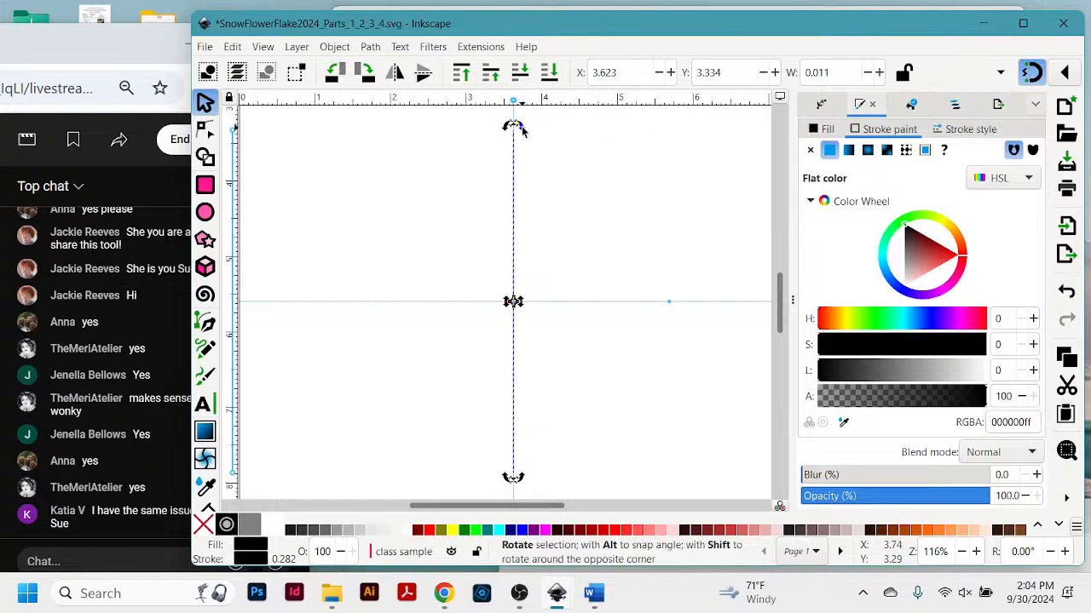
{"action": "key", "text": "ctrl"}
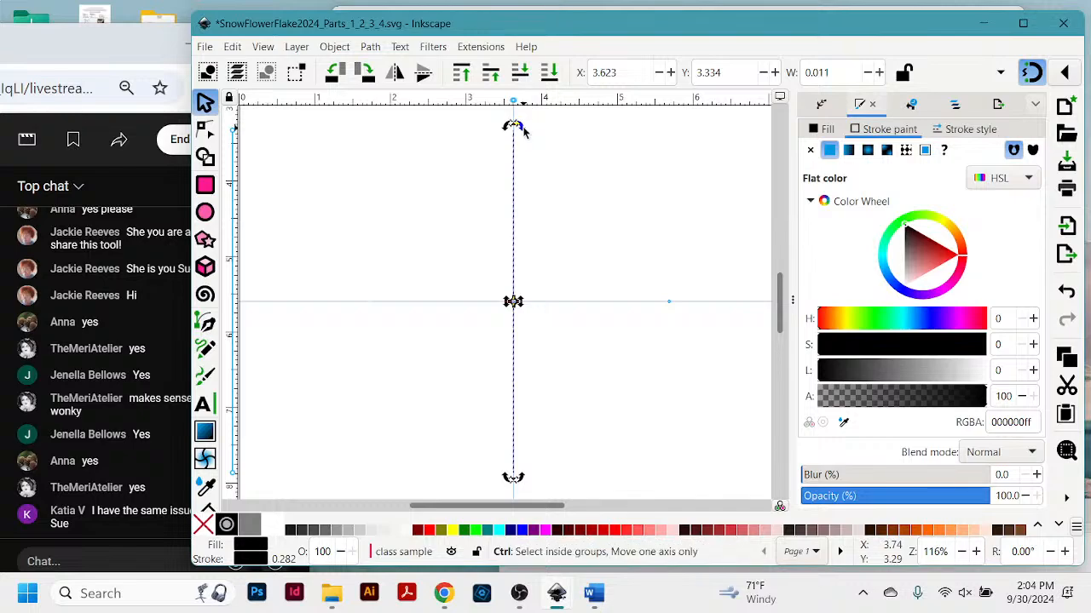
{"action": "left_click_drag", "start_coordinate": [524, 129], "coordinate": [597, 179]}
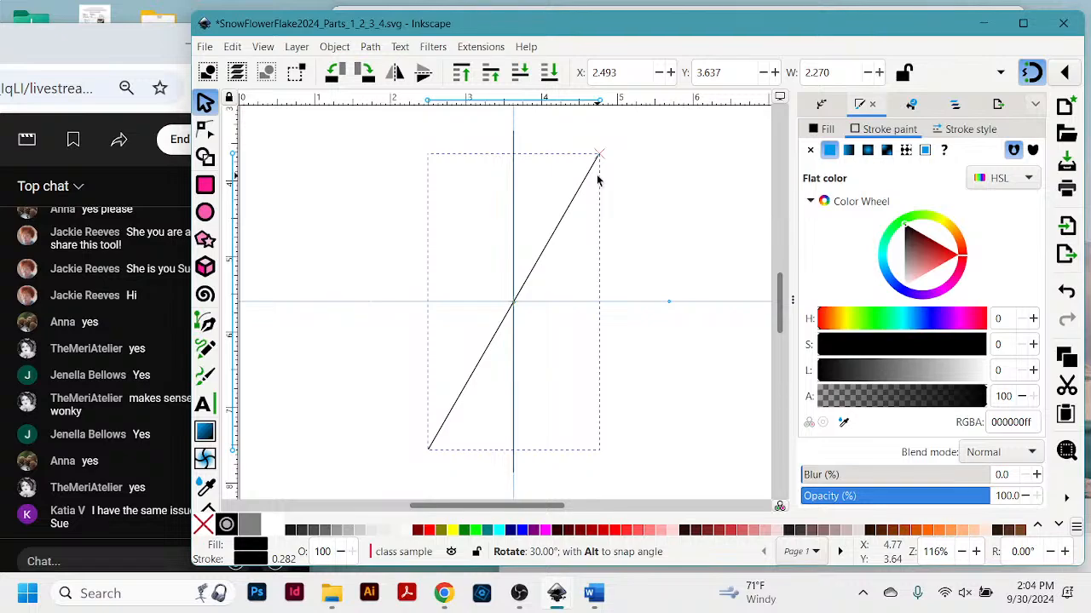
{"action": "left_click_drag", "start_coordinate": [597, 179], "coordinate": [597, 179]}
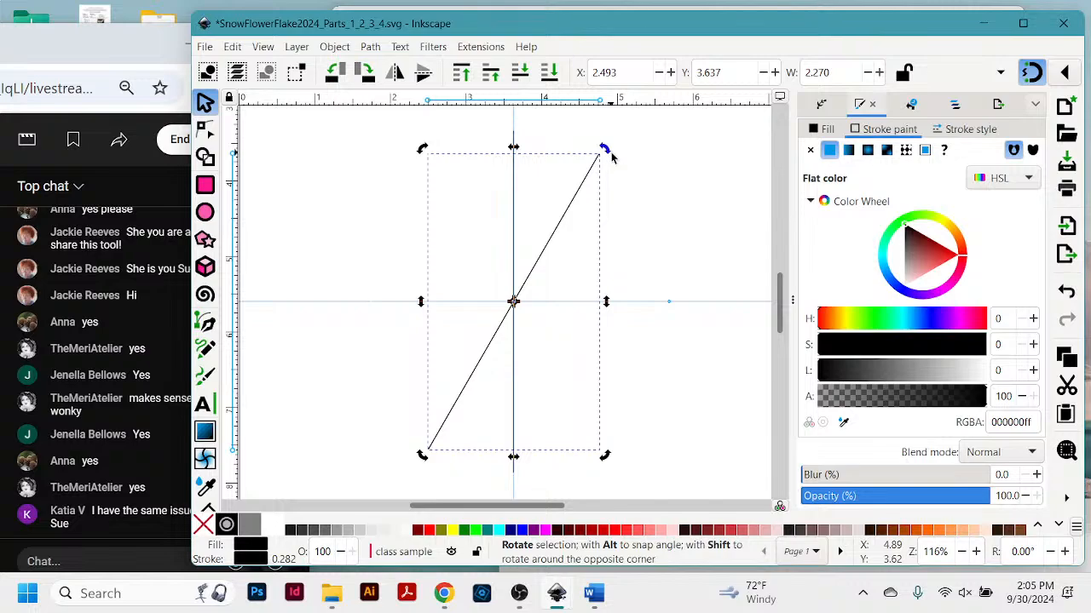
Make four more duplicates, each rotated another 30° clockwise about the centre, to complete six evenly spaced crossing lines, and deselect.
{"action": "left_click_drag", "start_coordinate": [609, 153], "coordinate": [627, 194]}
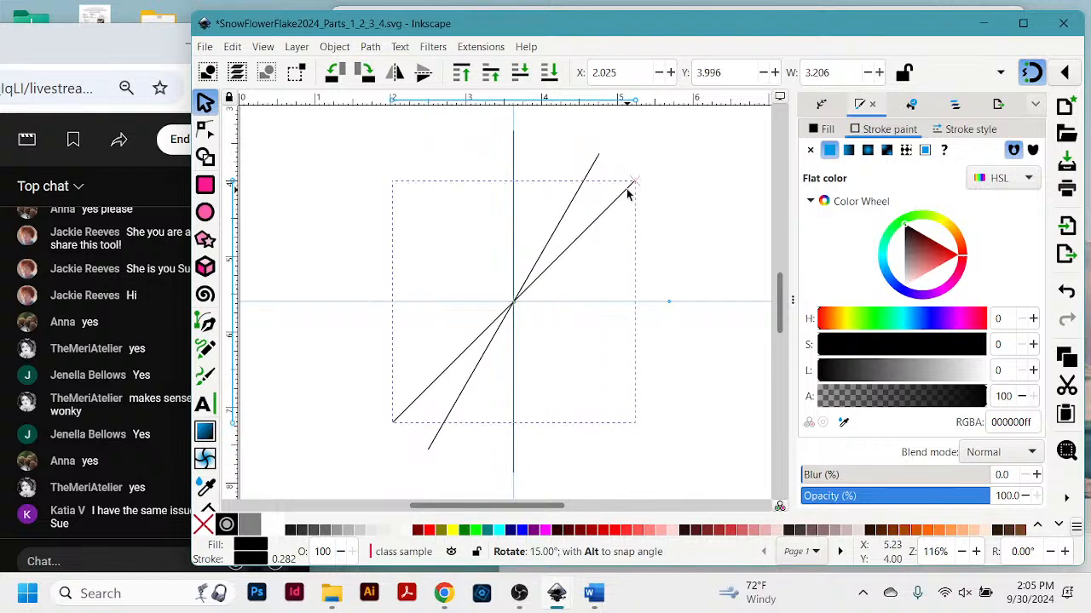
{"action": "left_click_drag", "start_coordinate": [627, 194], "coordinate": [642, 224]}
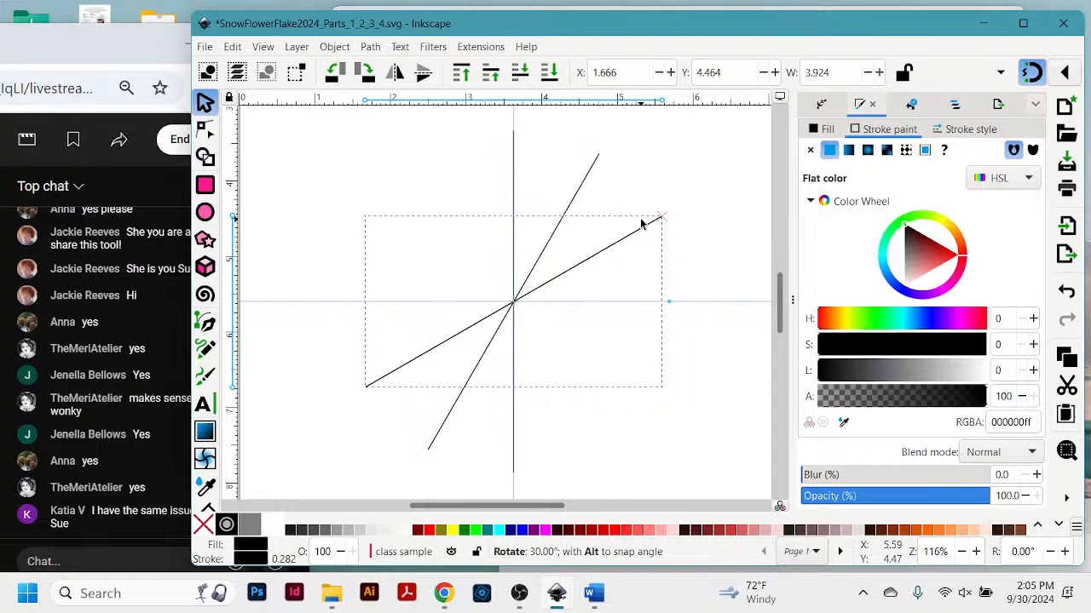
{"action": "left_click_drag", "start_coordinate": [641, 223], "coordinate": [675, 298]}
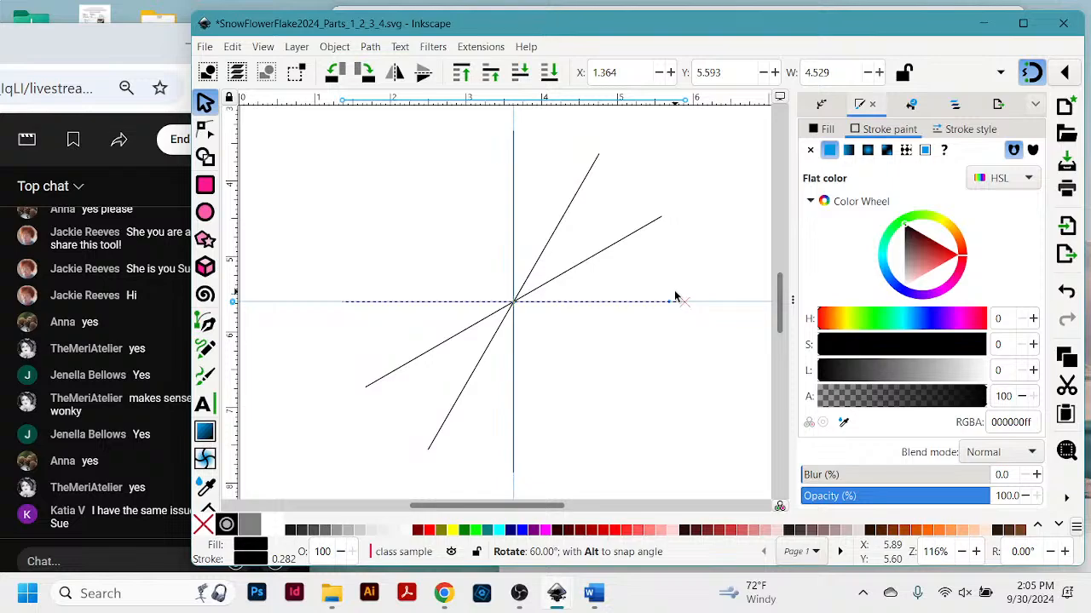
{"action": "left_click_drag", "start_coordinate": [675, 298], "coordinate": [602, 423]}
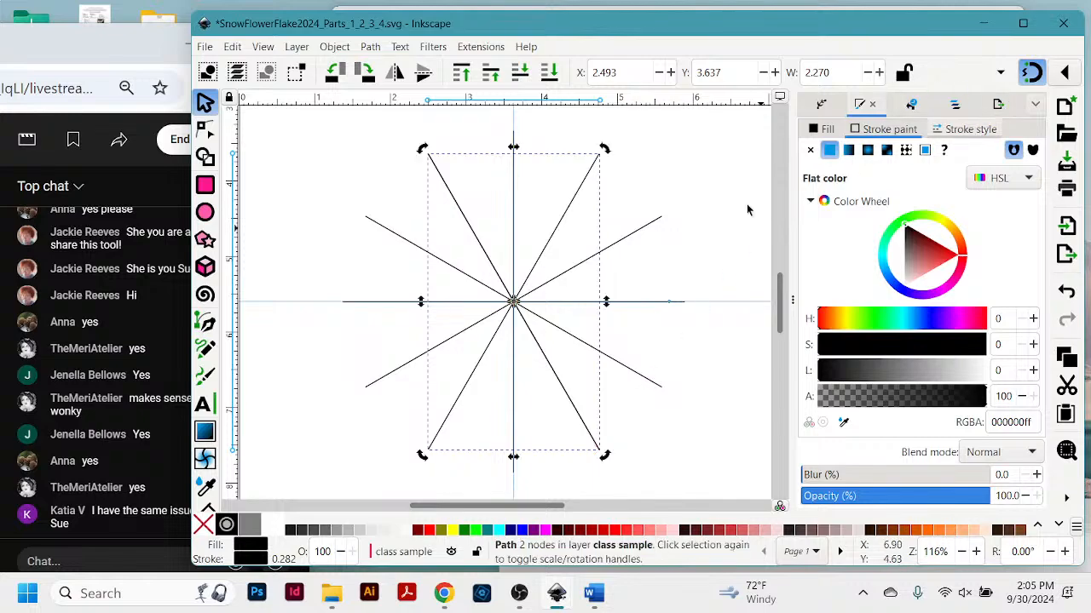
{"action": "left_click", "coordinate": [275, 378]}
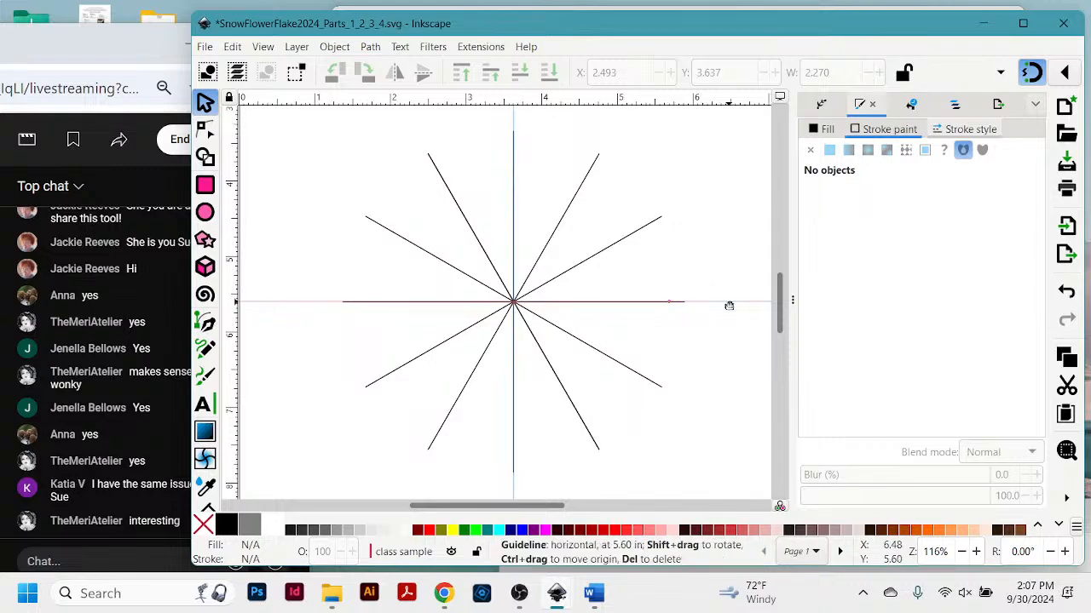
Remove the horizontal and vertical guides from the page.
{"action": "left_click_drag", "start_coordinate": [728, 304], "coordinate": [731, 106]}
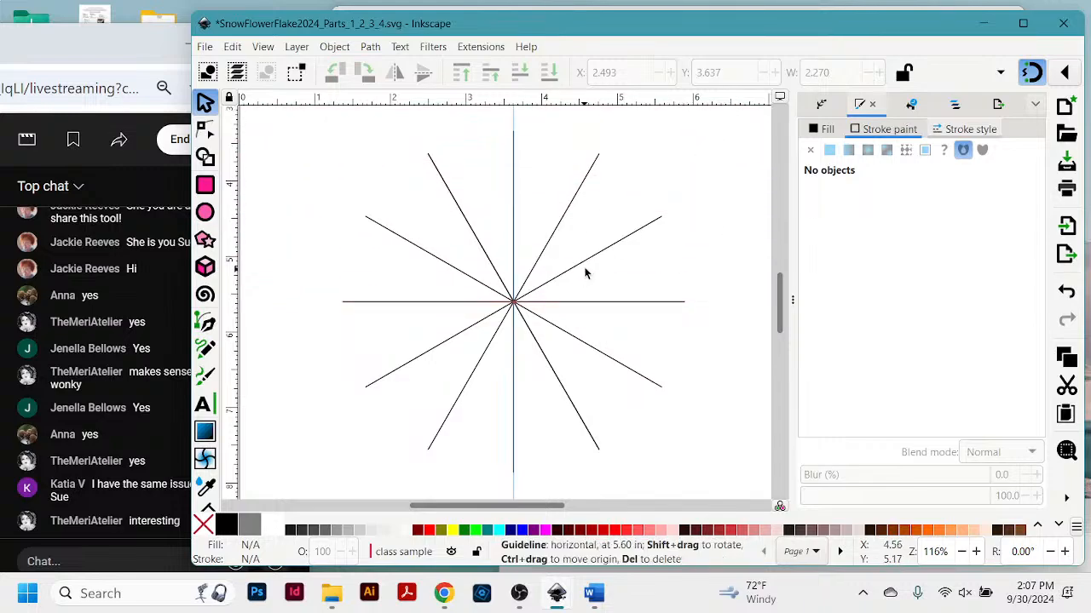
{"action": "scroll", "coordinate": [591, 265], "scroll_direction": "up", "scroll_amount": 5}
{"action": "scroll", "coordinate": [591, 264], "scroll_direction": "down", "scroll_amount": 4}
{"action": "scroll", "coordinate": [609, 221], "scroll_direction": "up", "scroll_amount": 1}
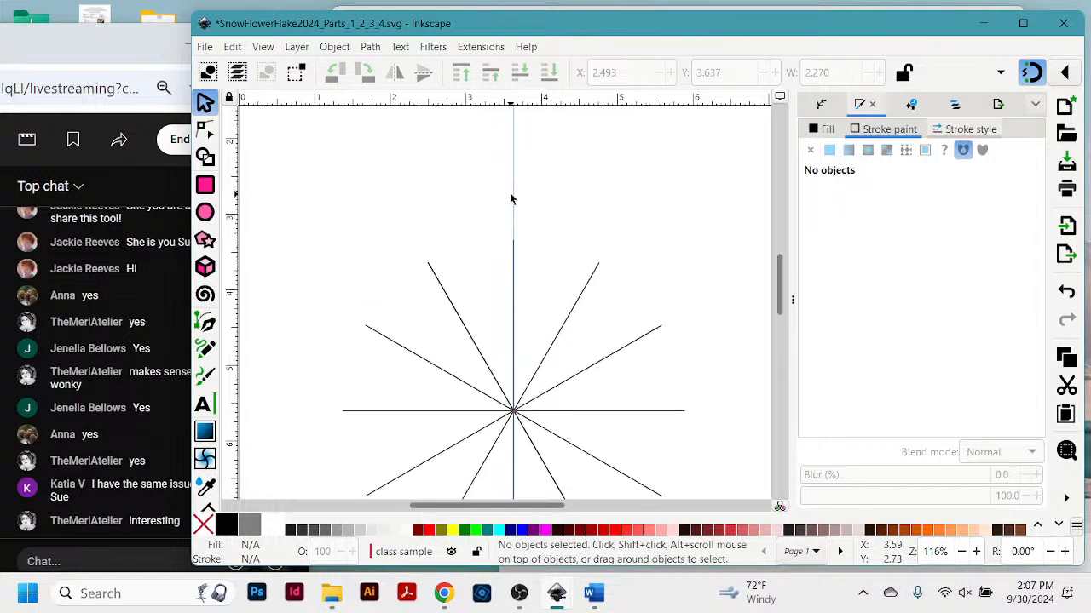
{"action": "left_click_drag", "start_coordinate": [512, 191], "coordinate": [236, 191]}
{"action": "scroll", "coordinate": [622, 234], "scroll_direction": "down", "scroll_amount": 3}
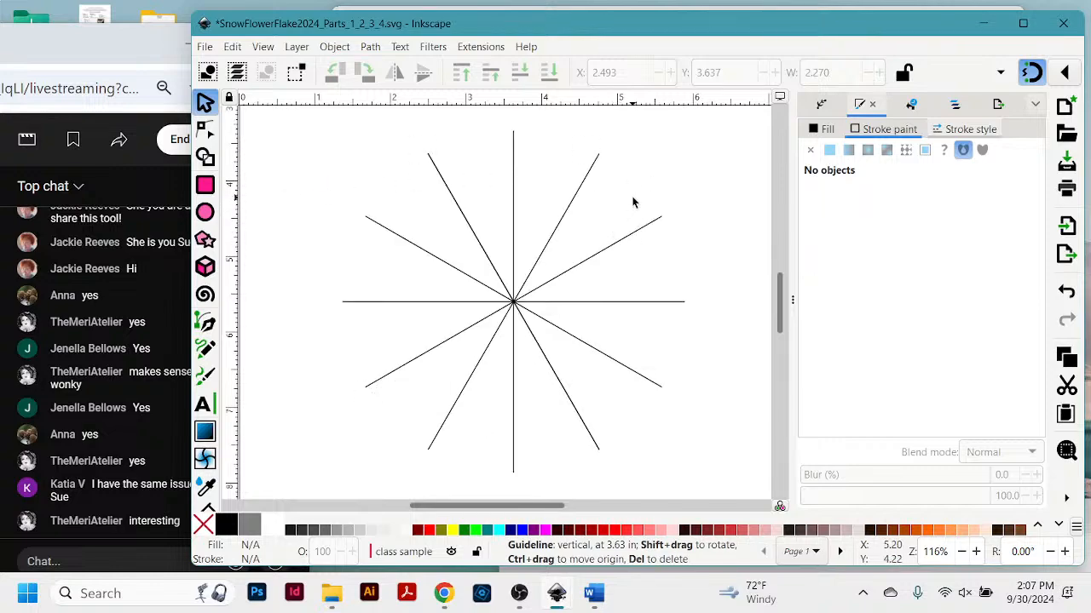
Give the vertical line and the shallow diagonal rising to the right a dashed stroke with pattern 6 6, and deselect them.
{"action": "scroll", "coordinate": [633, 203], "scroll_direction": "up", "scroll_amount": 3}
{"action": "scroll", "coordinate": [631, 183], "scroll_direction": "down", "scroll_amount": 6}
{"action": "scroll", "coordinate": [705, 209], "scroll_direction": "up", "scroll_amount": 3}
{"action": "left_click", "coordinate": [513, 150]}
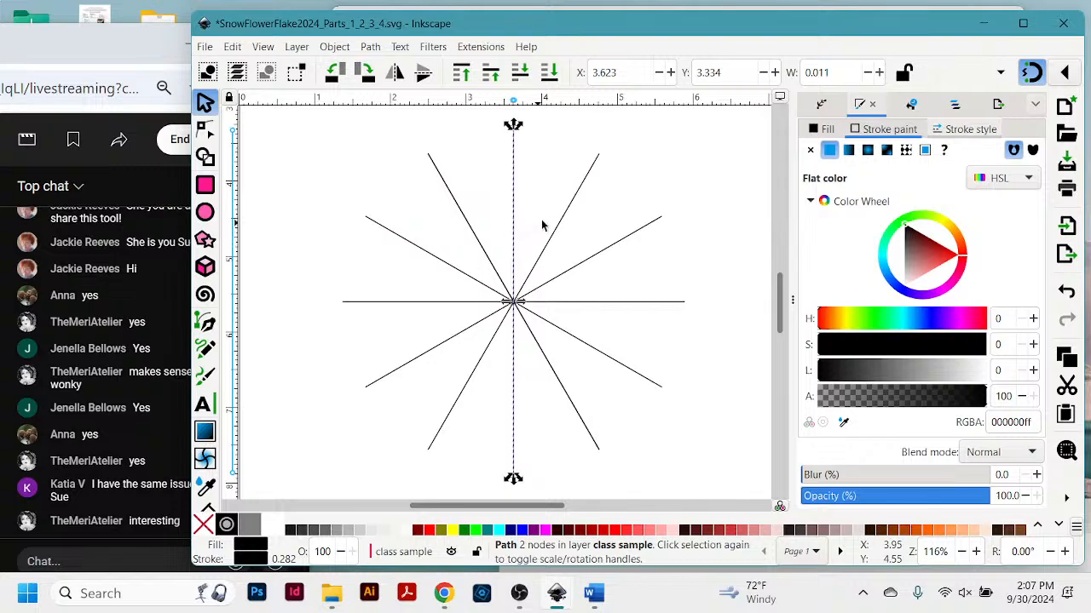
{"action": "key", "text": "shift"}
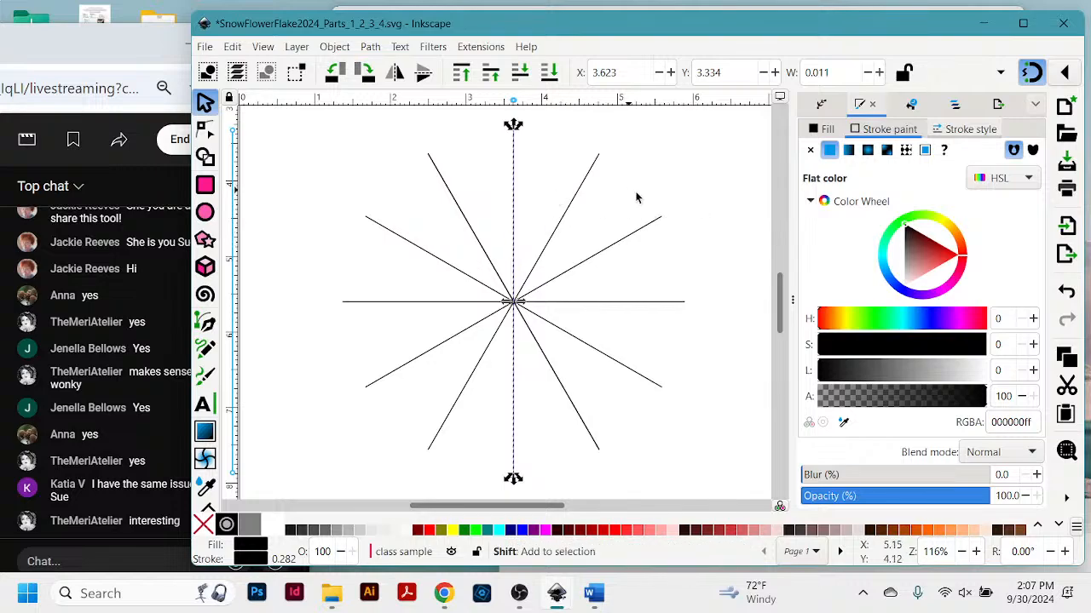
{"action": "left_click", "coordinate": [661, 220], "text": "shift"}
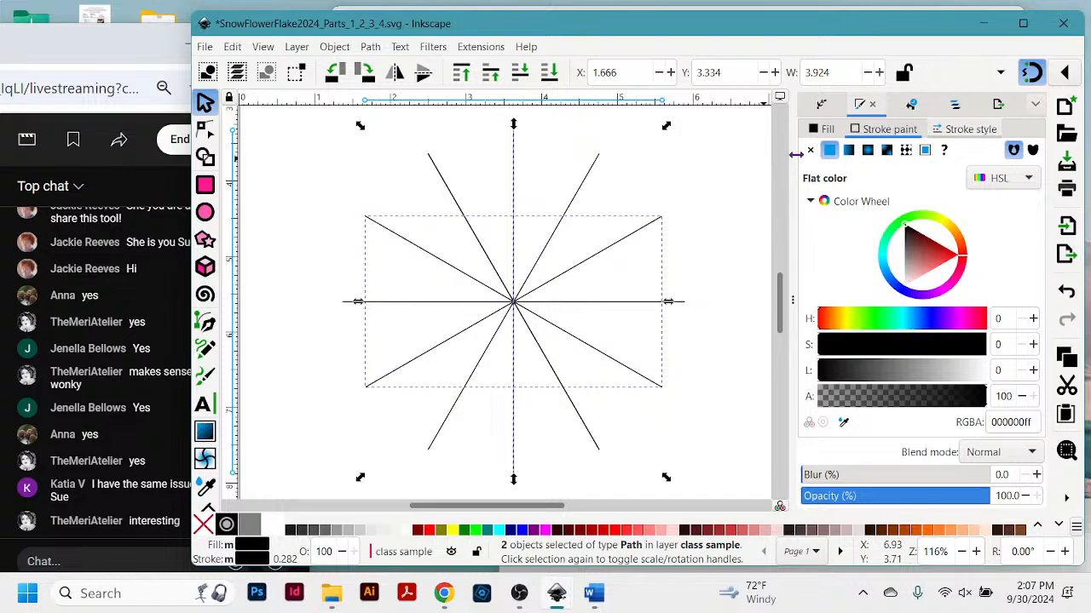
{"action": "left_click", "coordinate": [965, 130]}
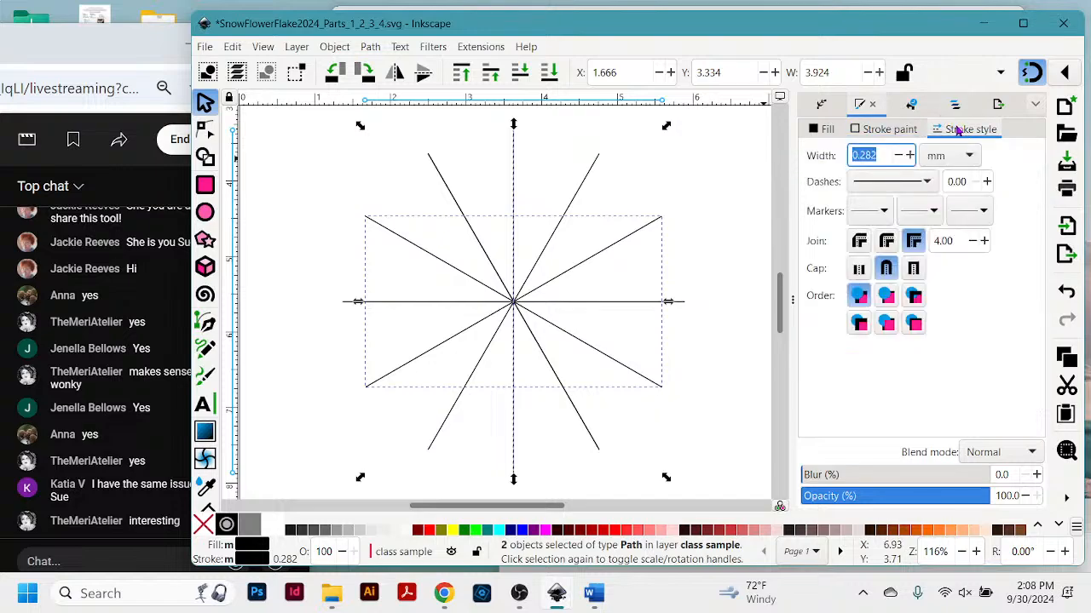
{"action": "left_click", "coordinate": [926, 184]}
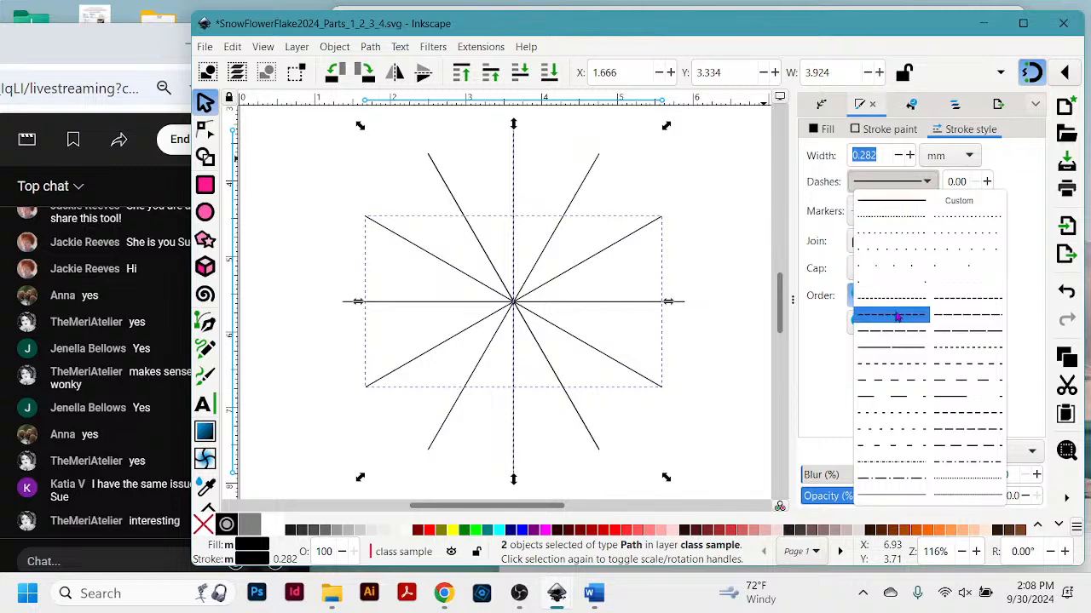
{"action": "left_click", "coordinate": [892, 385]}
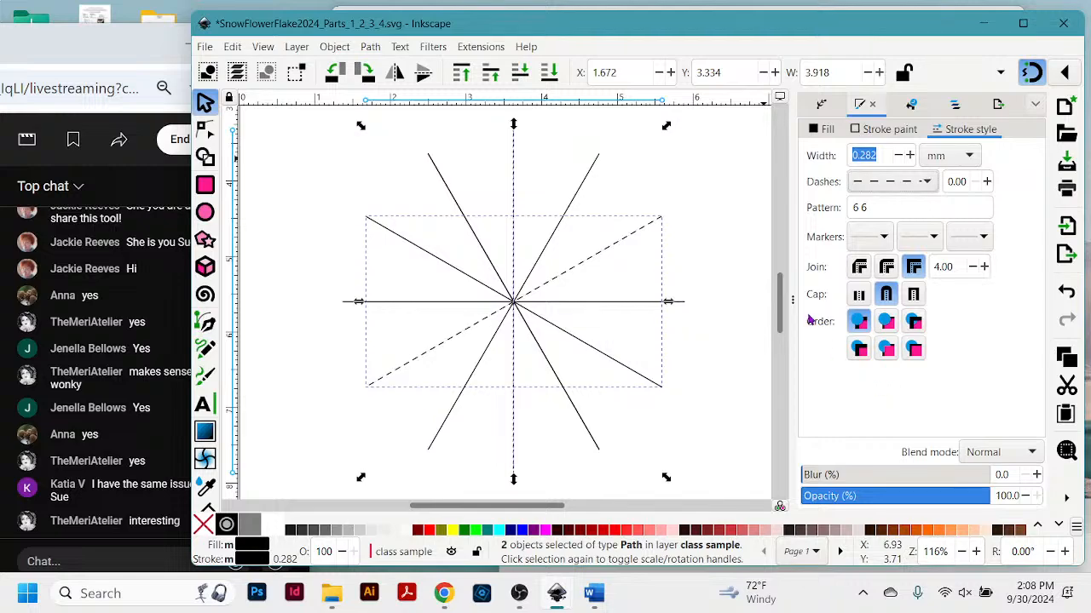
{"action": "left_click", "coordinate": [719, 189]}
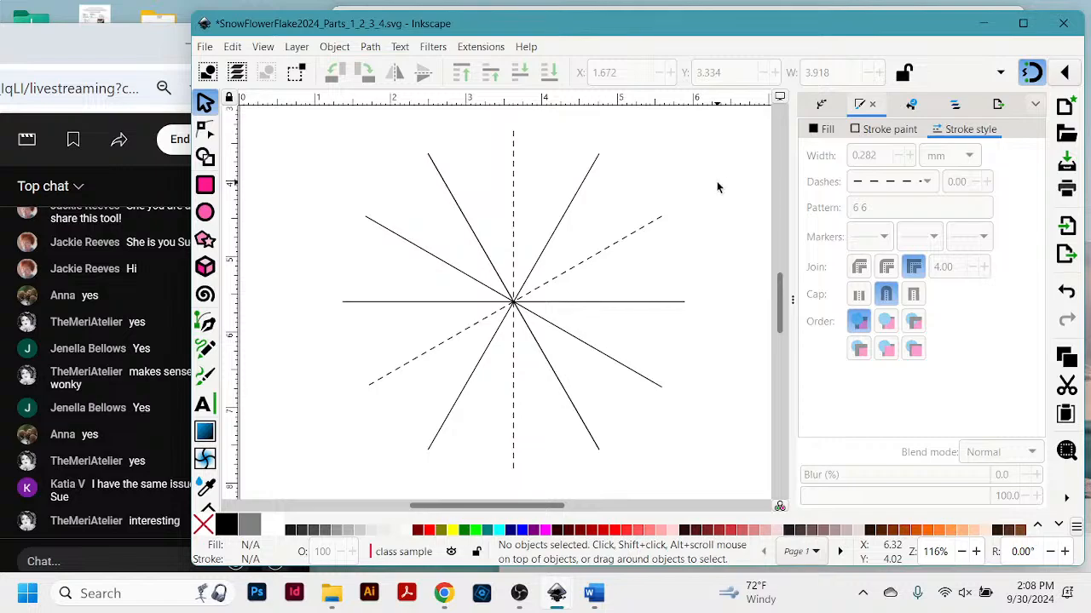
Apply the 6 6 dash pattern to the shallow diagonal descending to the right, and deselect it.
{"action": "left_click", "coordinate": [630, 375]}
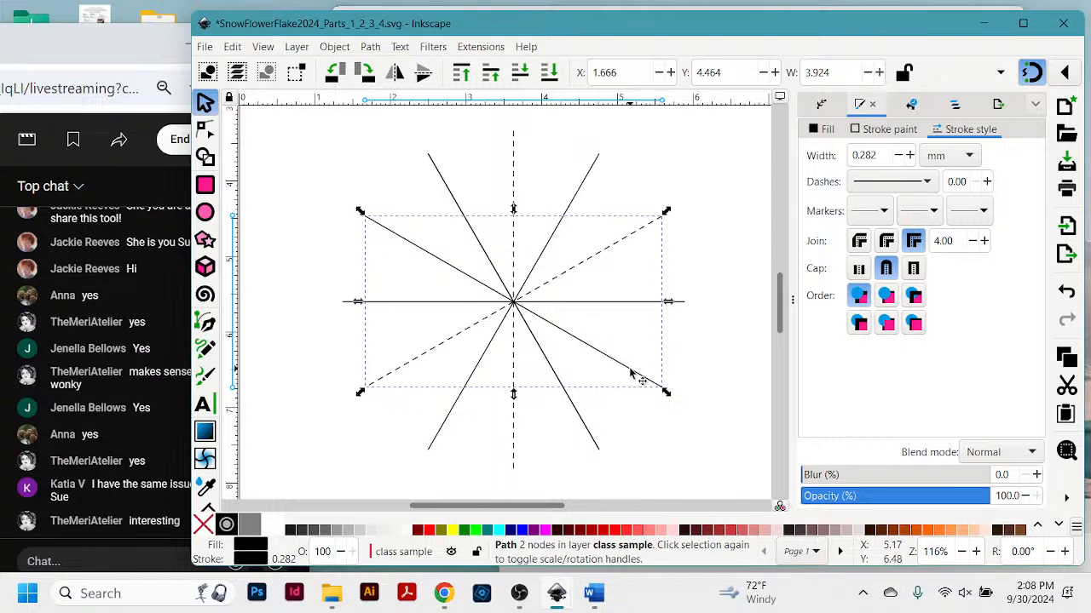
{"action": "left_click", "coordinate": [927, 183]}
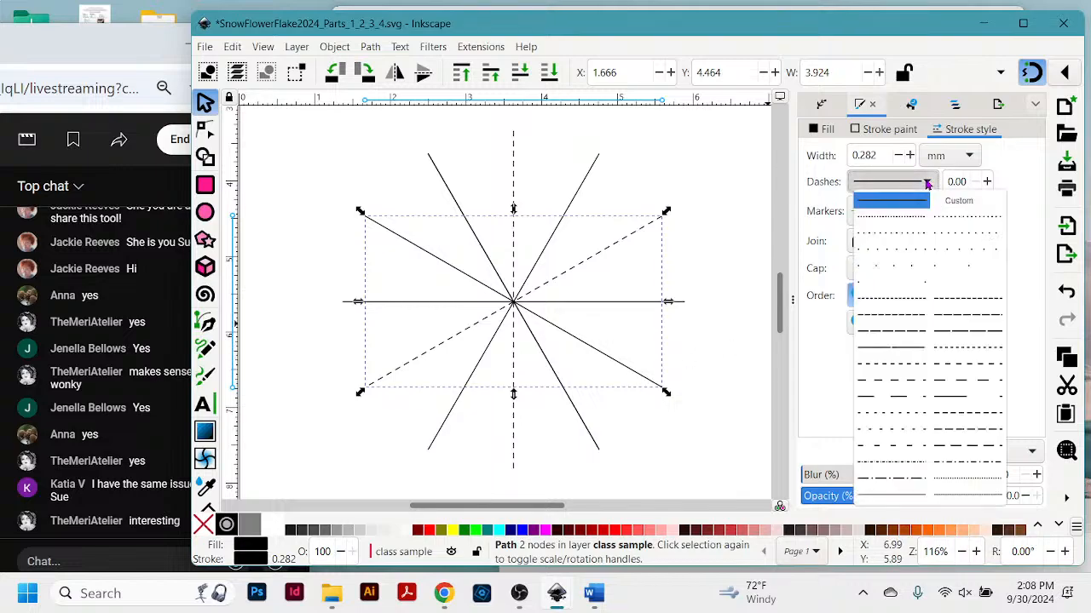
{"action": "left_click", "coordinate": [876, 385]}
{"action": "left_click", "coordinate": [746, 339]}
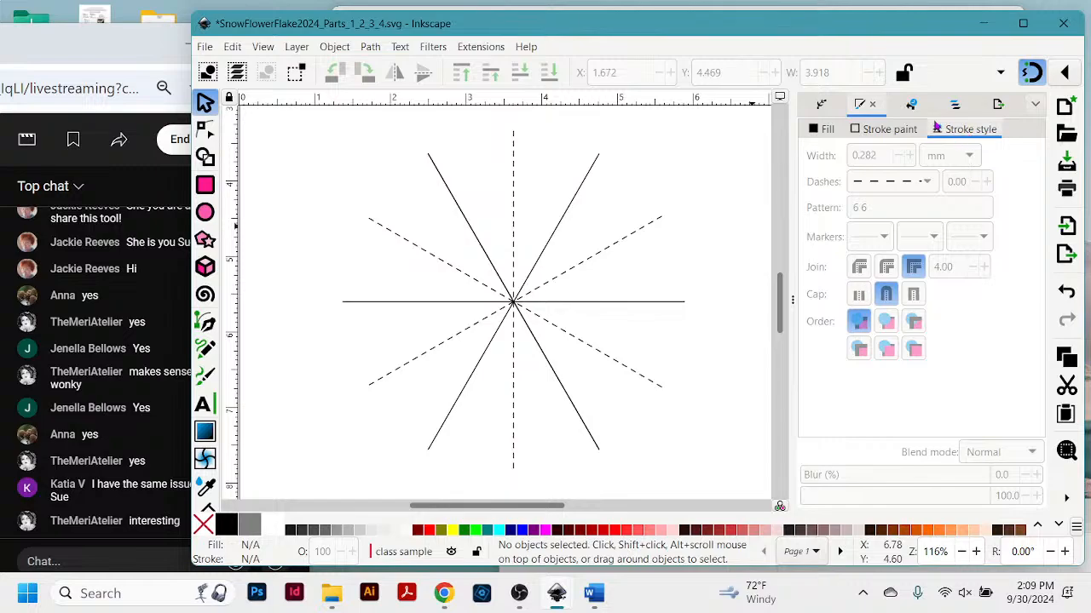
Review the layers of the document, showing the Polar Grid layer and hiding it again.
{"action": "left_click", "coordinate": [955, 105]}
{"action": "scroll", "coordinate": [890, 282], "scroll_direction": "down", "scroll_amount": 15}
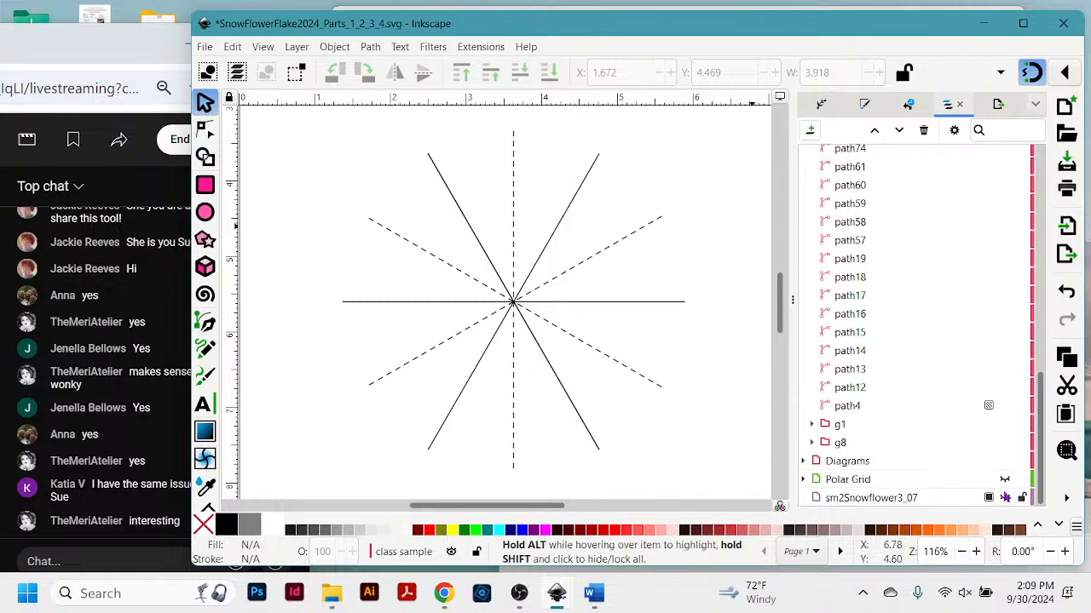
{"action": "left_click", "coordinate": [1005, 498]}
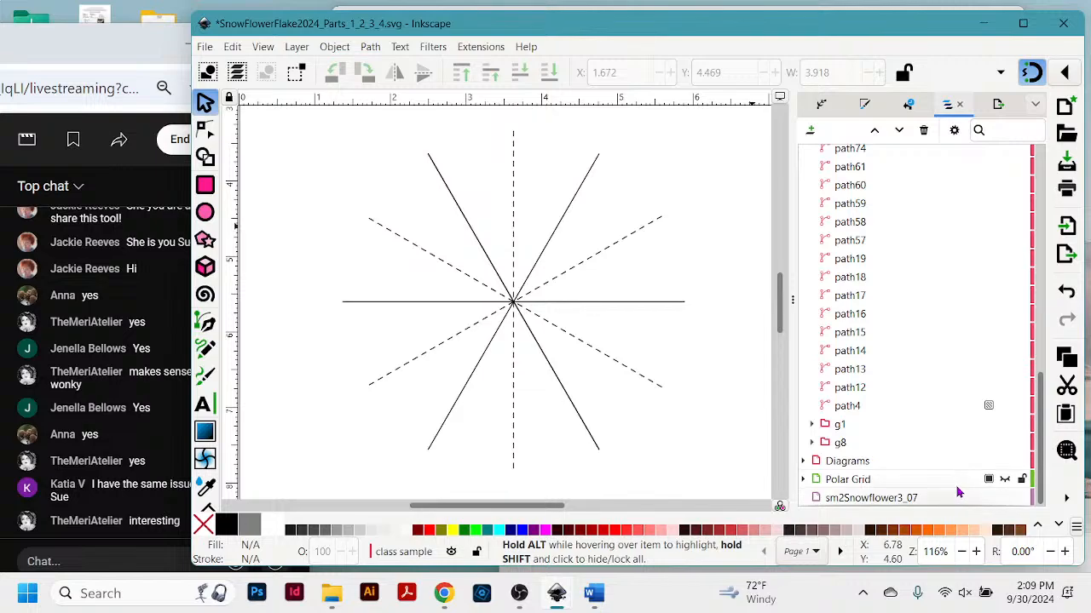
{"action": "left_click", "coordinate": [864, 500]}
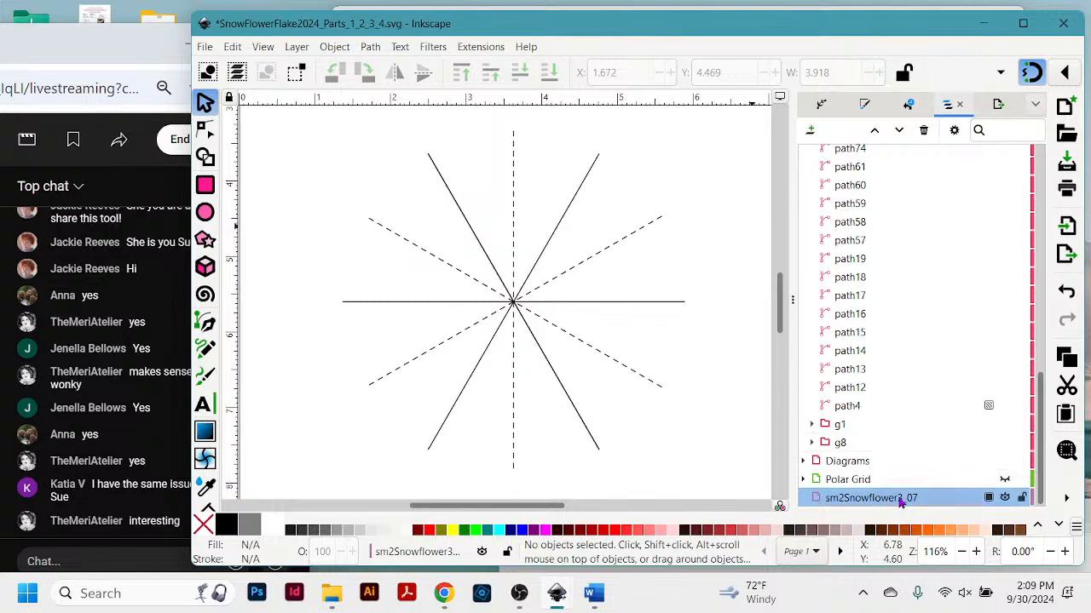
{"action": "scroll", "coordinate": [986, 496], "scroll_direction": "up", "scroll_amount": 1}
{"action": "left_click", "coordinate": [1004, 496]}
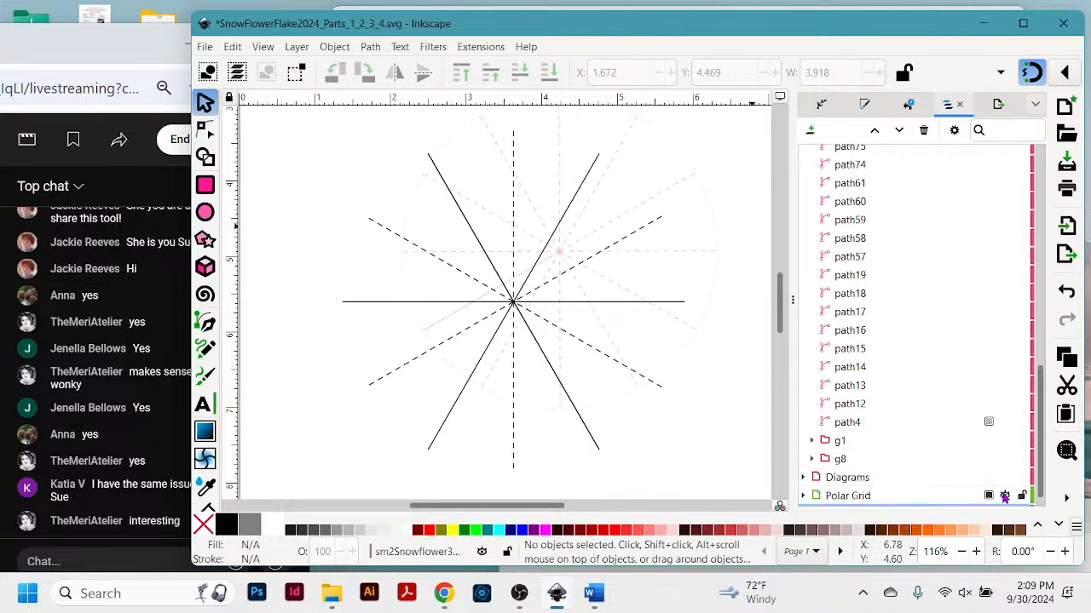
{"action": "left_click", "coordinate": [1004, 496]}
{"action": "scroll", "coordinate": [905, 496], "scroll_direction": "down", "scroll_amount": 1}
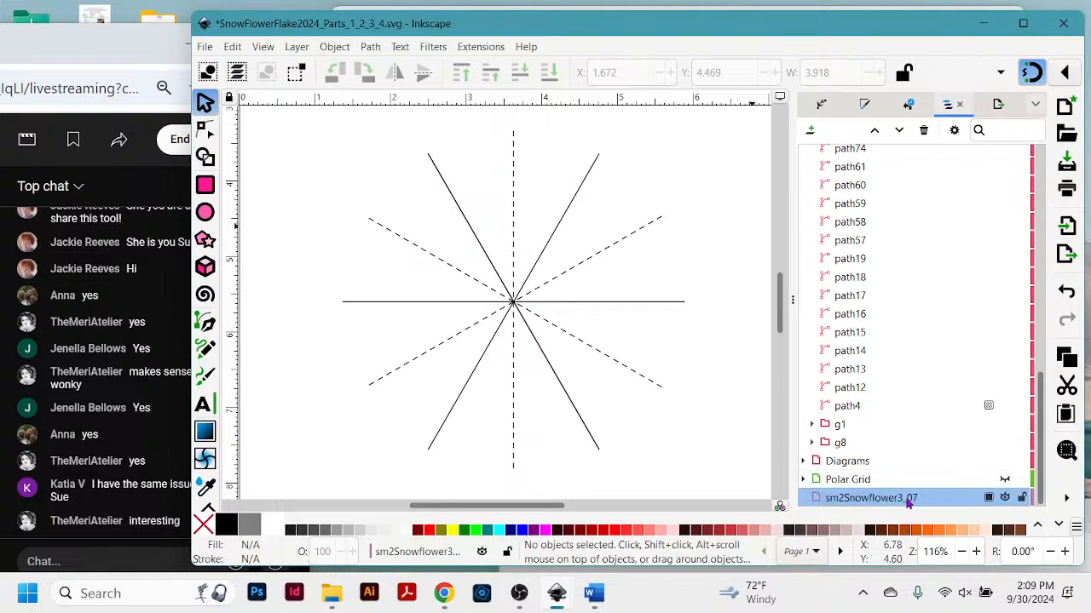
{"action": "left_click", "coordinate": [908, 503]}
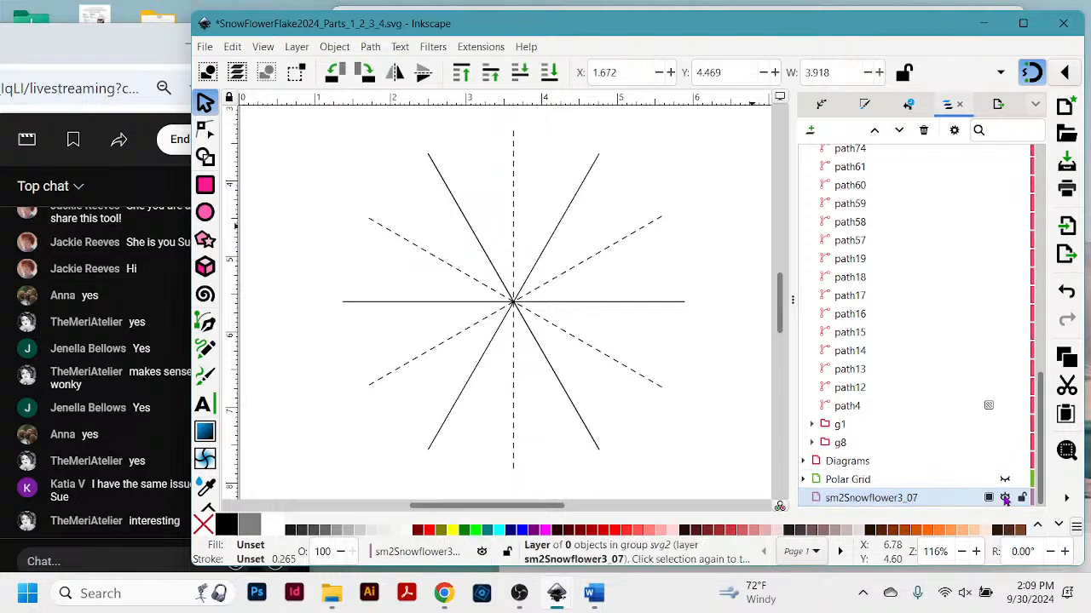
{"action": "scroll", "coordinate": [899, 335], "scroll_direction": "up", "scroll_amount": 8}
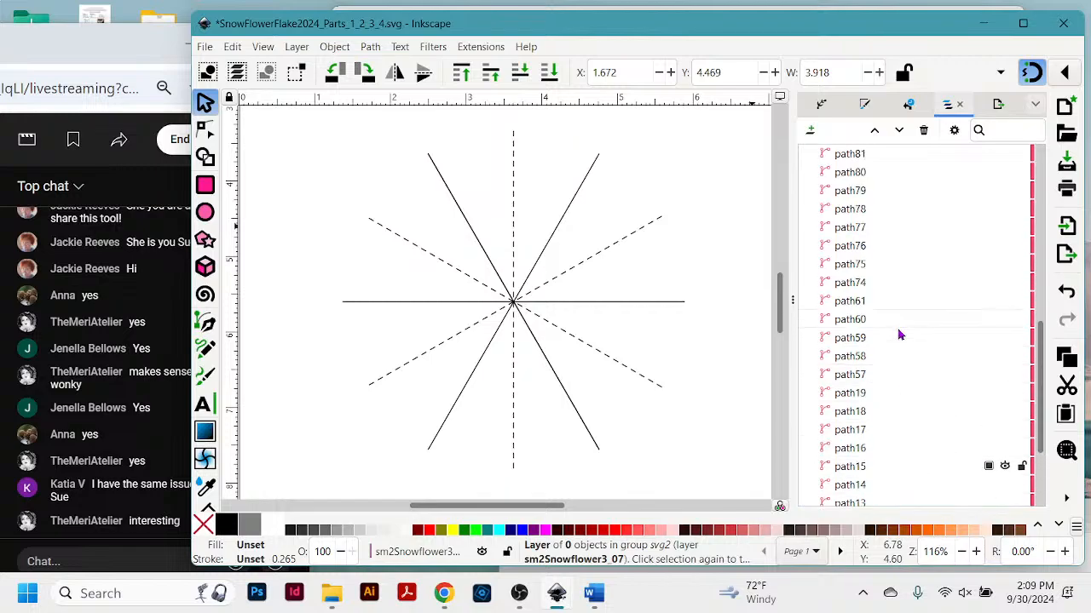
{"action": "scroll", "coordinate": [899, 335], "scroll_direction": "up", "scroll_amount": 1}
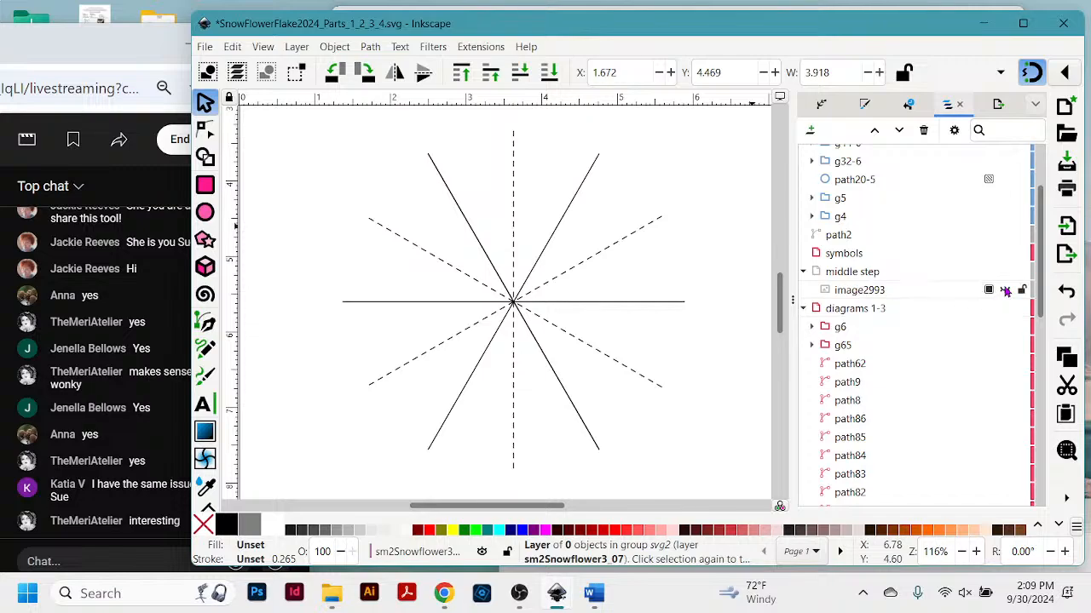
{"action": "scroll", "coordinate": [901, 269], "scroll_direction": "up", "scroll_amount": 3}
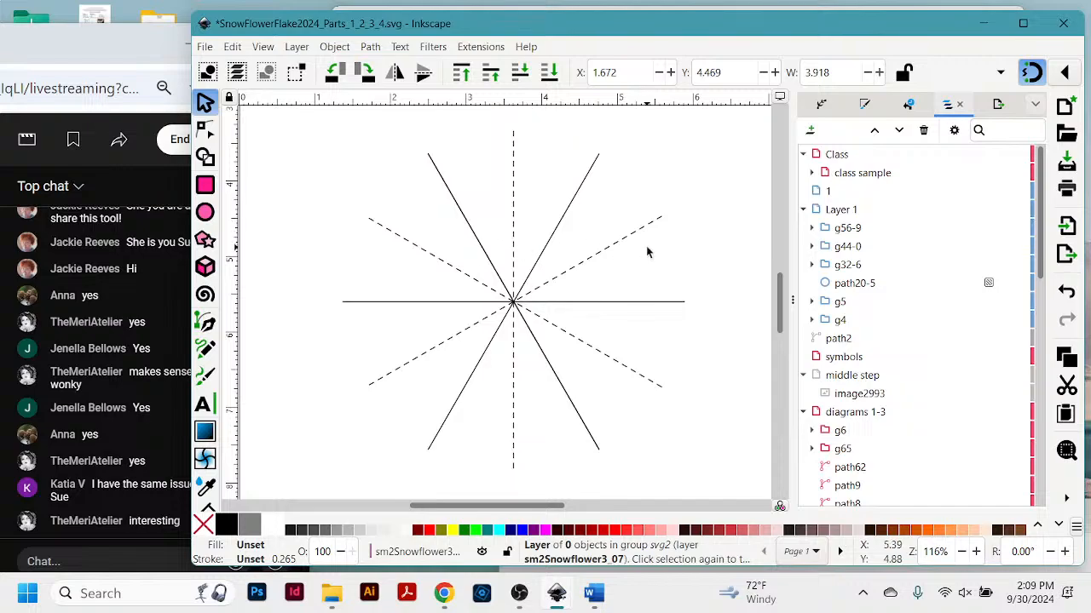
Bring all the pieces of the single-petal motif from the pasteboard onto the page, just above the crossing lines.
{"action": "scroll", "coordinate": [646, 249], "scroll_direction": "up", "scroll_amount": 10}
{"action": "scroll", "coordinate": [645, 249], "scroll_direction": "up", "scroll_amount": 2}
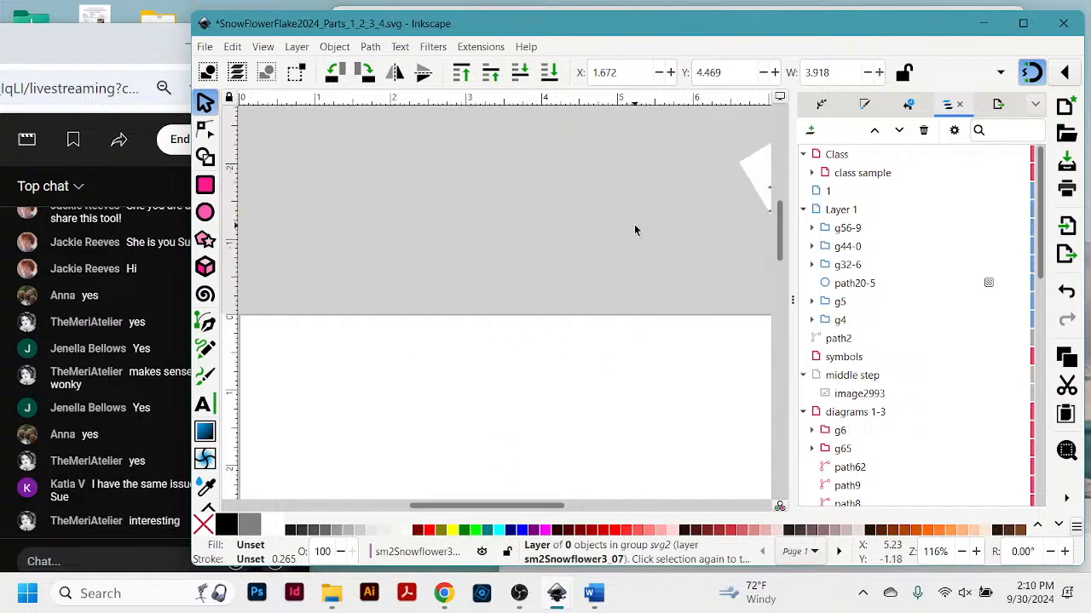
{"action": "key", "text": "minus"}
{"action": "key", "text": "minus"}
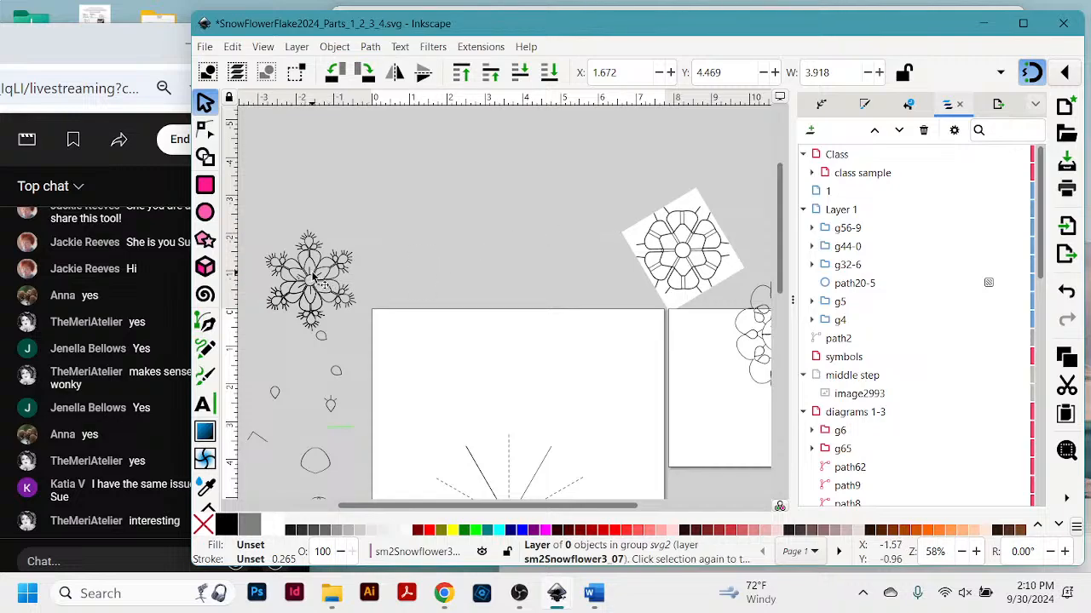
{"action": "left_click_drag", "start_coordinate": [364, 509], "coordinate": [284, 509]}
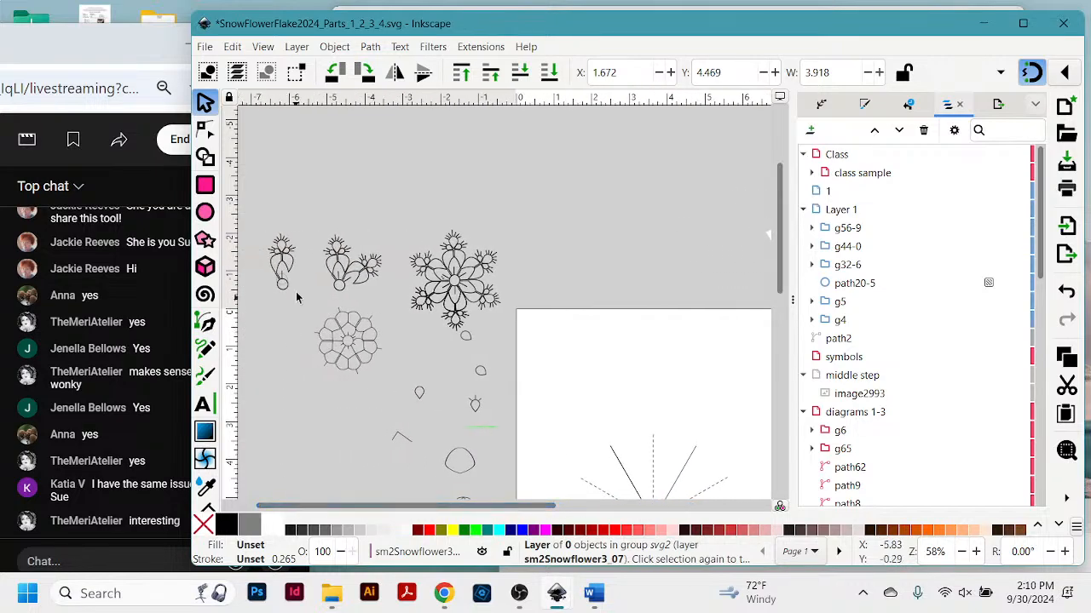
{"action": "left_click", "coordinate": [286, 246]}
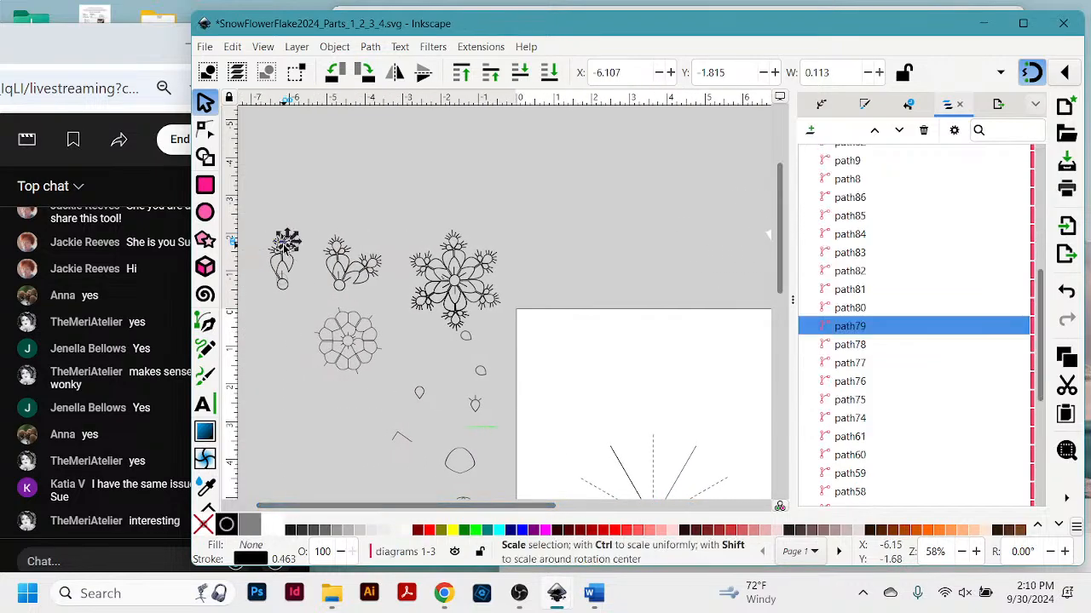
{"action": "left_click_drag", "start_coordinate": [267, 227], "coordinate": [634, 417]}
{"action": "scroll", "coordinate": [692, 397], "scroll_direction": "down", "scroll_amount": 4}
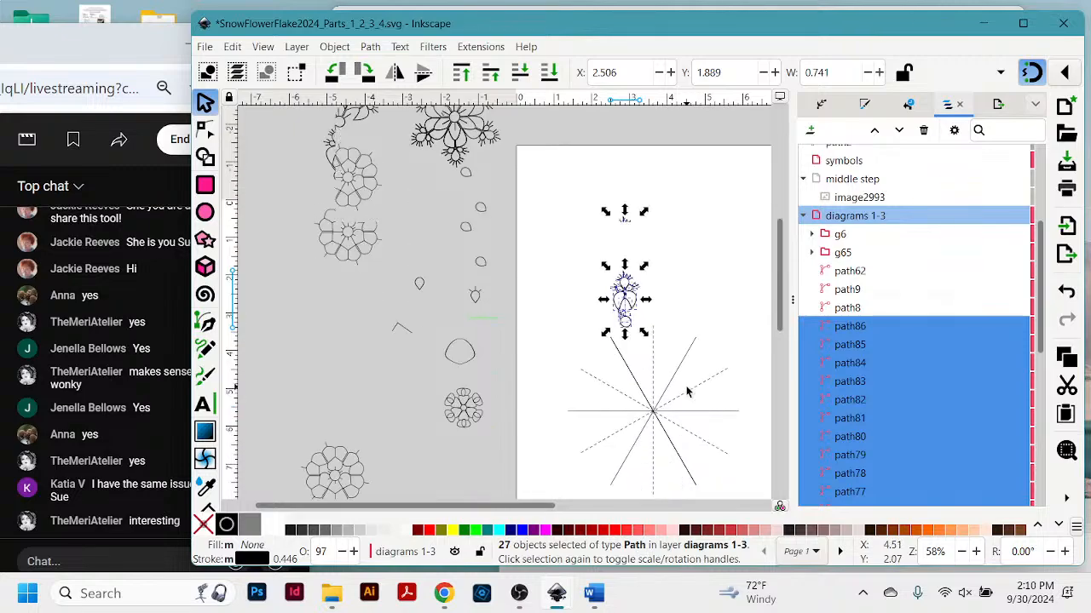
{"action": "scroll", "coordinate": [685, 391], "scroll_direction": "up", "scroll_amount": 1}
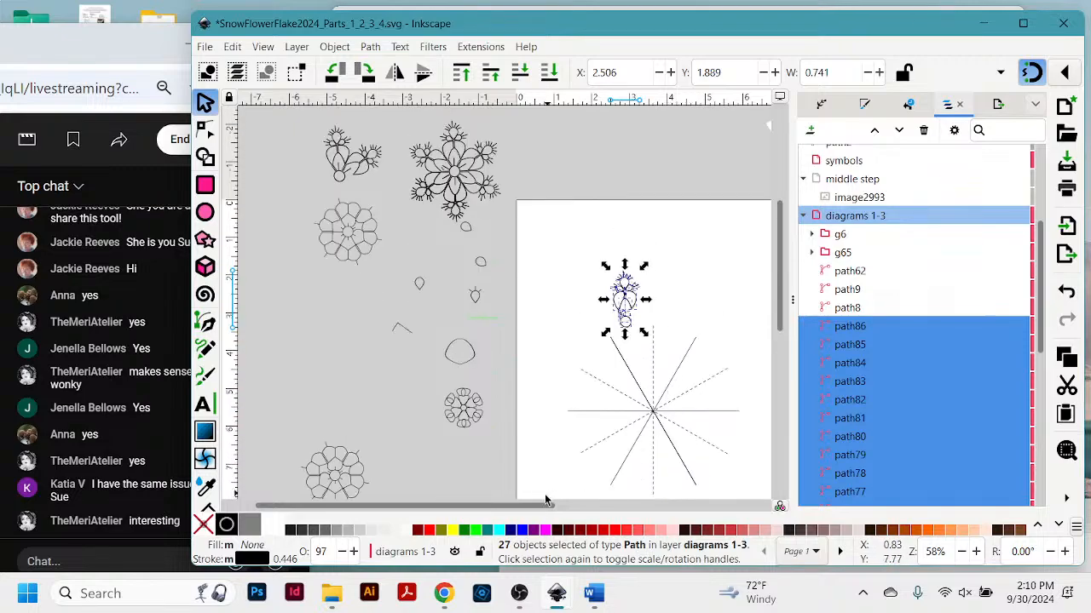
Group the 27 paths of the petal motif into one object.
{"action": "left_click_drag", "start_coordinate": [524, 507], "coordinate": [616, 486]}
{"action": "key", "text": "z"}
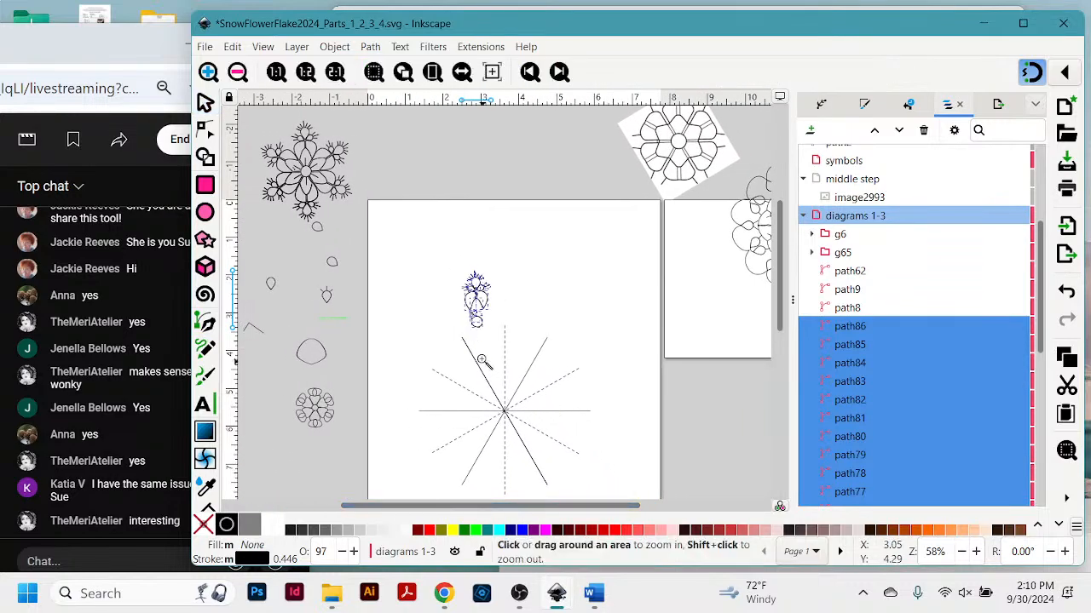
{"action": "left_click_drag", "start_coordinate": [421, 304], "coordinate": [540, 424]}
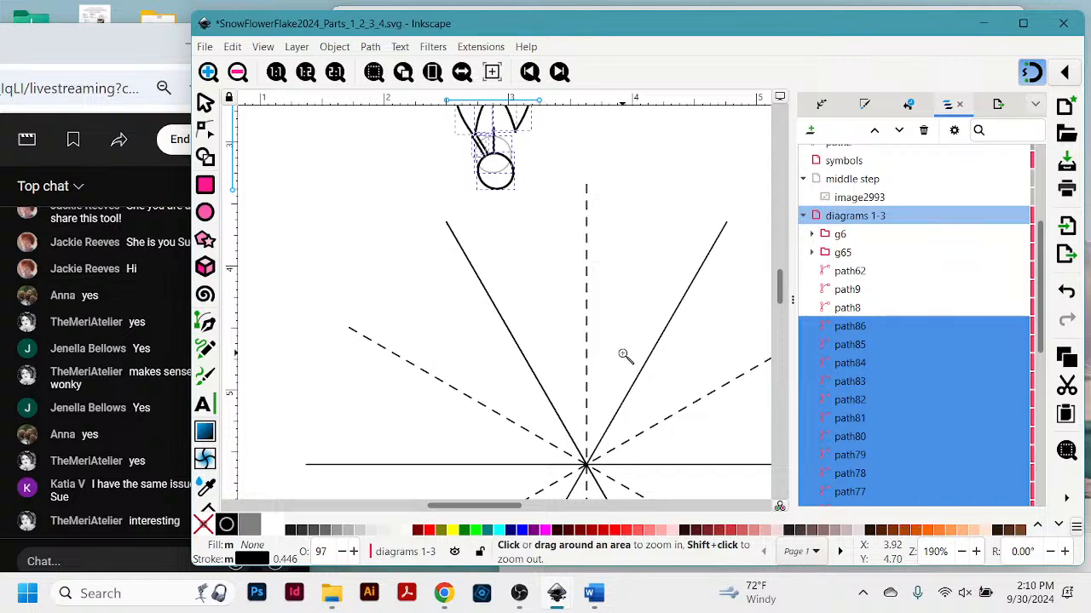
{"action": "scroll", "coordinate": [655, 361], "scroll_direction": "up", "scroll_amount": 5}
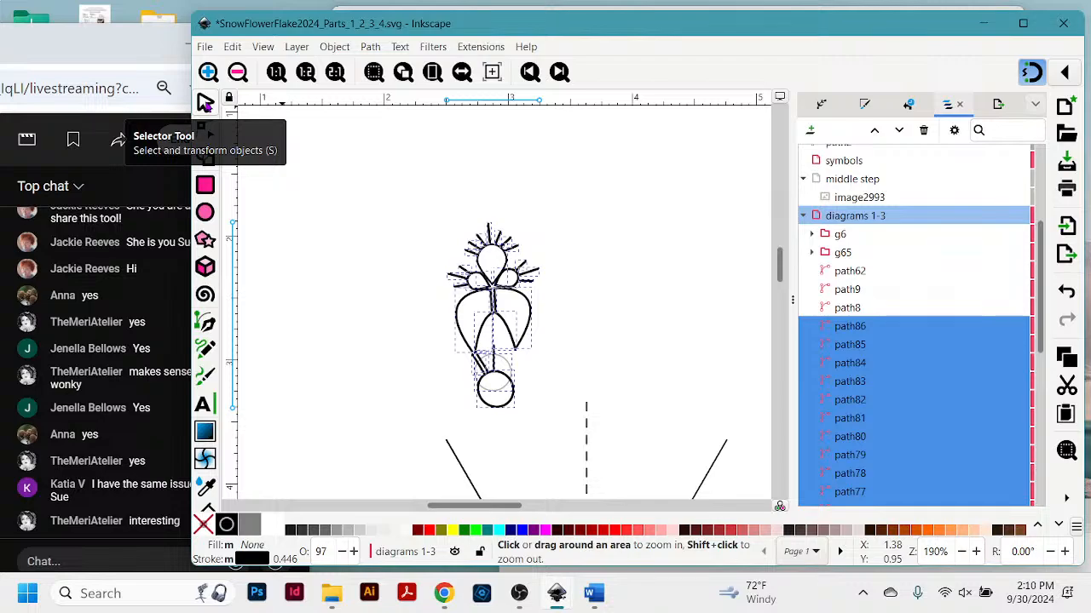
{"action": "left_click", "coordinate": [205, 103]}
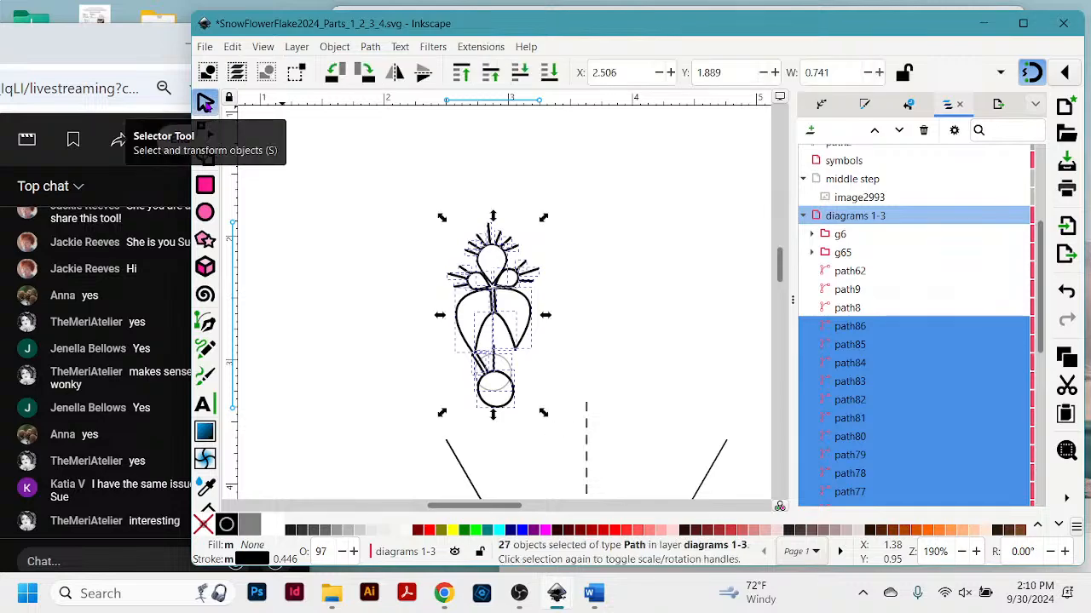
{"action": "left_click", "coordinate": [335, 47]}
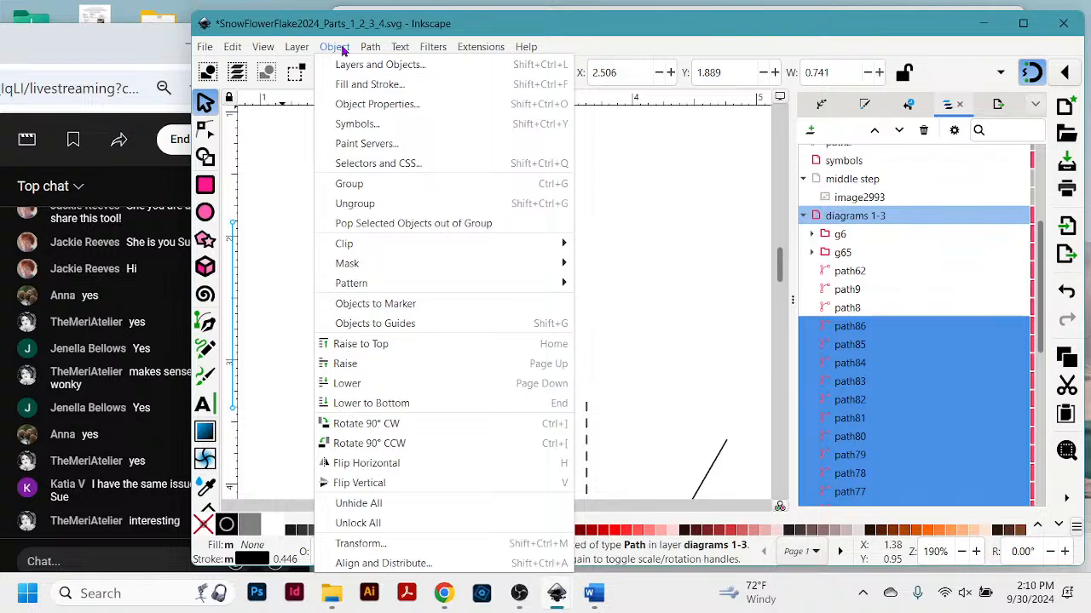
{"action": "left_click", "coordinate": [351, 185]}
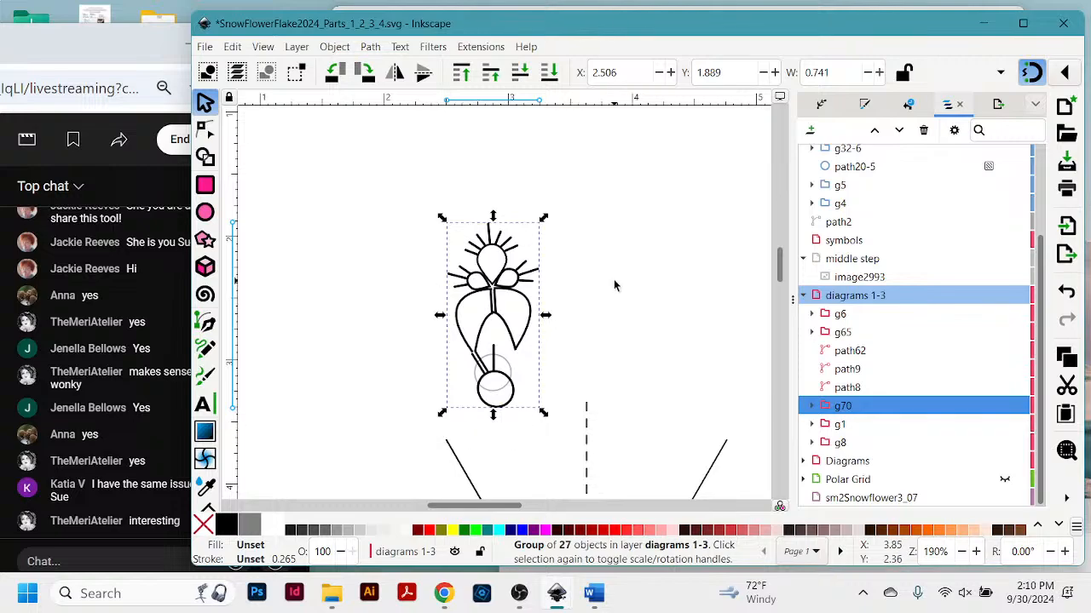
Centre the grouped petal motif on the vertical dashed line, with its bottom circle over the point where the lines cross.
{"action": "scroll", "coordinate": [614, 285], "scroll_direction": "down", "scroll_amount": 3}
{"action": "left_click_drag", "start_coordinate": [513, 184], "coordinate": [548, 287]}
{"action": "scroll", "coordinate": [596, 290], "scroll_direction": "down", "scroll_amount": 3}
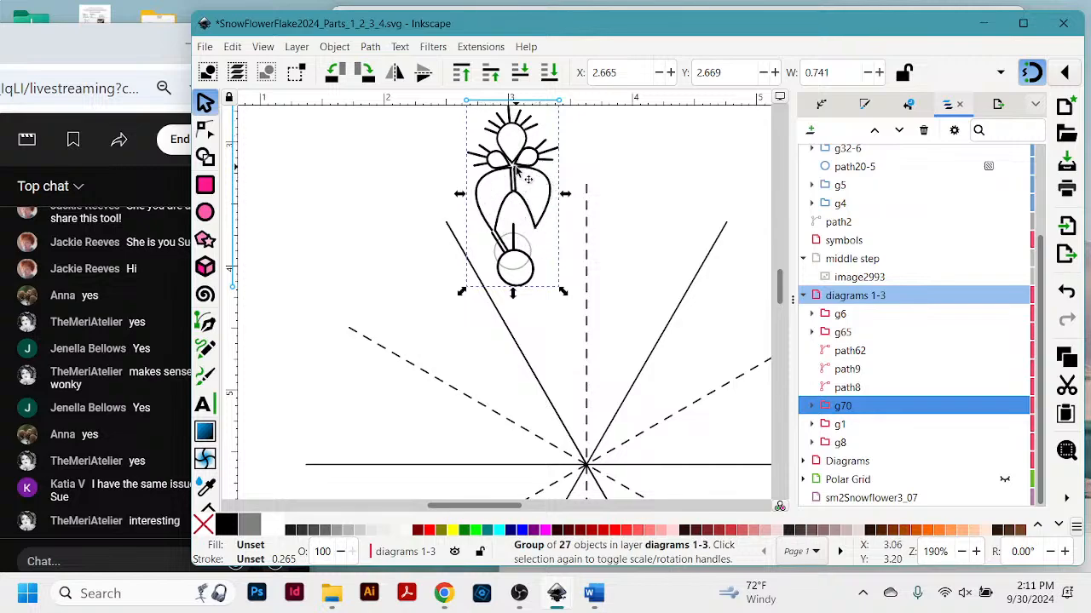
{"action": "mouse_move", "coordinate": [514, 169]}
{"action": "left_mouse_down"}
{"action": "mouse_move", "coordinate": [522, 208]}
{"action": "mouse_move", "coordinate": [584, 276]}
{"action": "mouse_move", "coordinate": [595, 317]}
{"action": "mouse_move", "coordinate": [587, 363]}
{"action": "left_mouse_up"}
{"action": "scroll", "coordinate": [695, 310], "scroll_direction": "down", "scroll_amount": 3}
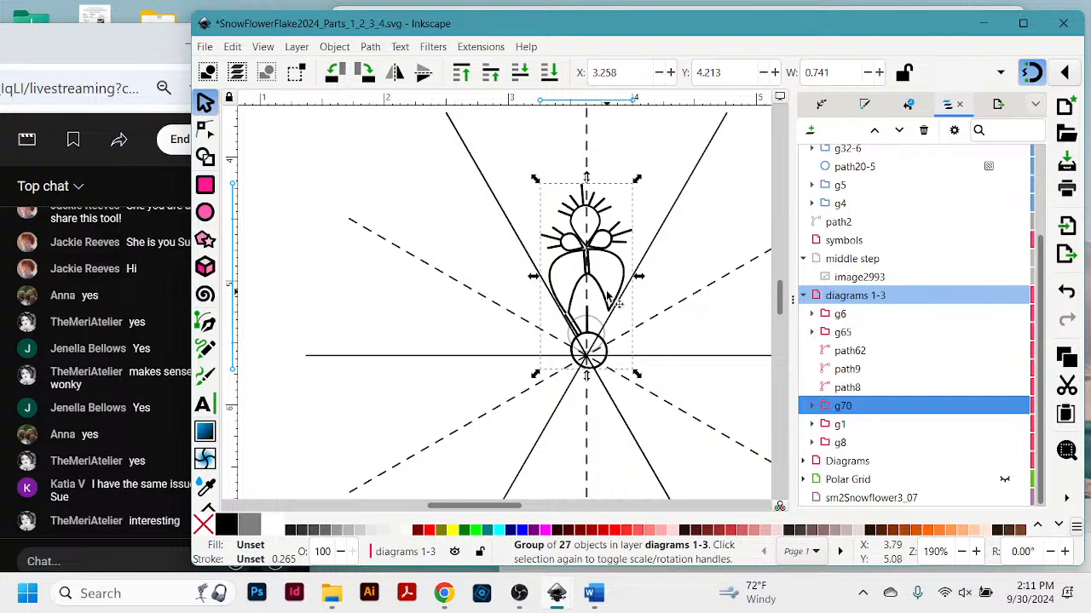
Try a dark red fill on the grouped petal motif, and undo the fill.
{"action": "key", "text": "z"}
{"action": "left_click_drag", "start_coordinate": [534, 243], "coordinate": [647, 325]}
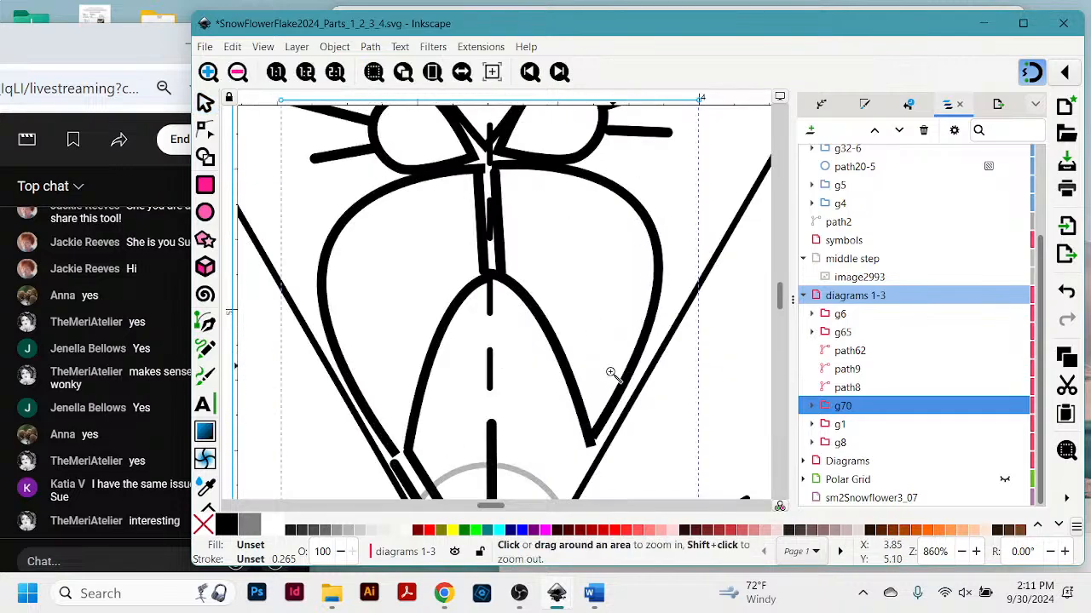
{"action": "scroll", "coordinate": [714, 336], "scroll_direction": "down", "scroll_amount": 2}
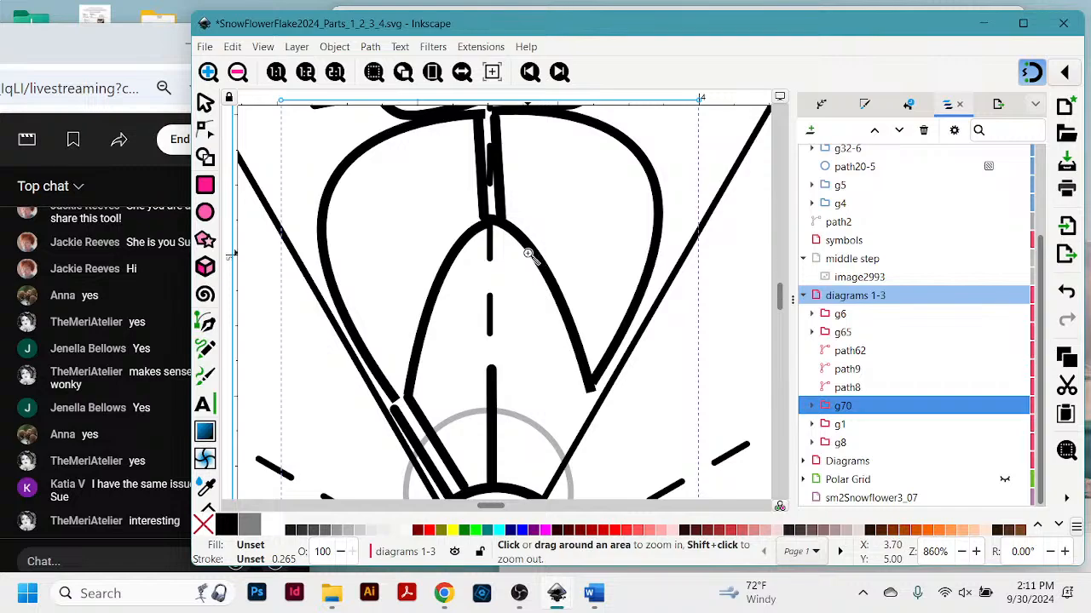
{"action": "left_click", "coordinate": [205, 103]}
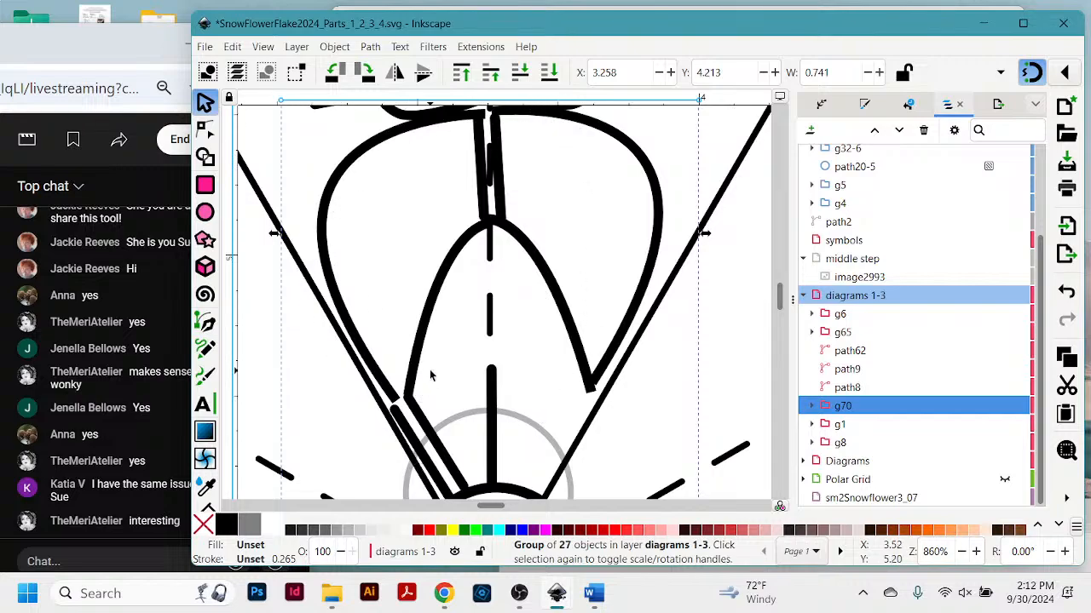
{"action": "left_click", "coordinate": [591, 532]}
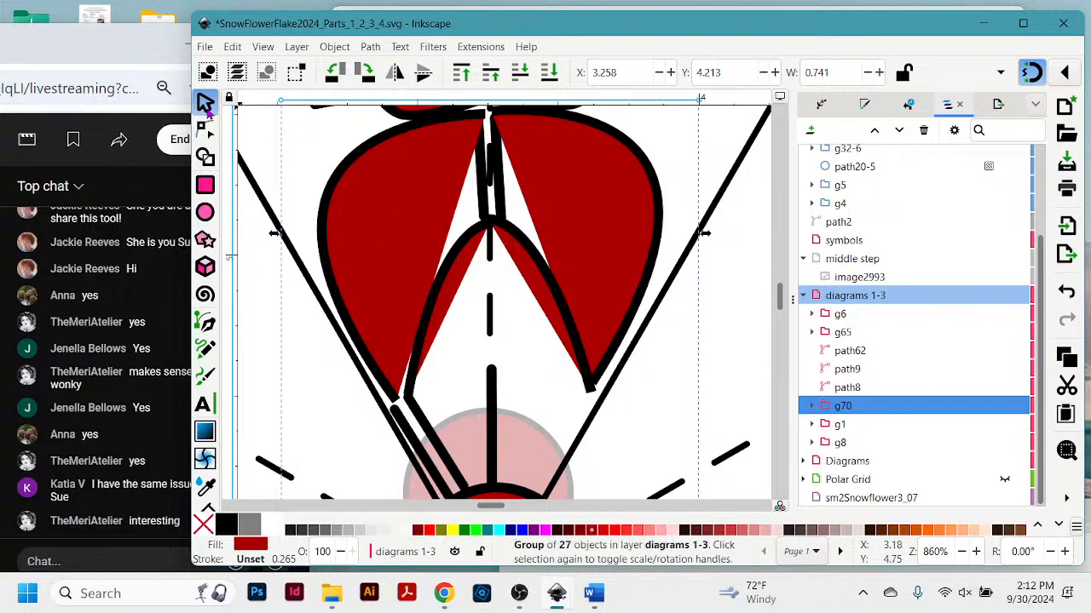
{"action": "left_click", "coordinate": [268, 136]}
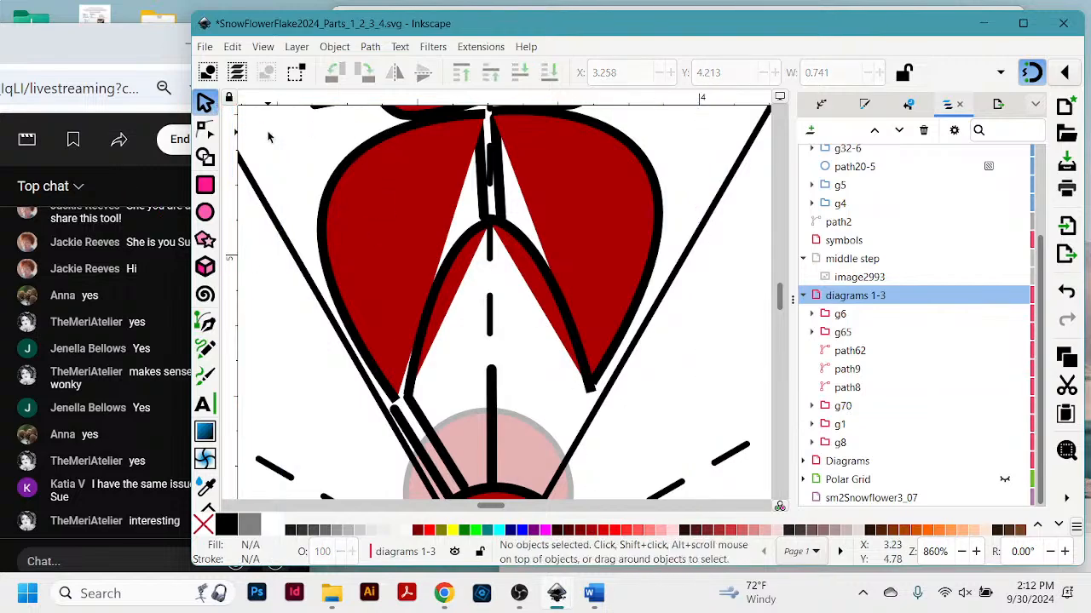
{"action": "key", "text": "ctrl+z"}
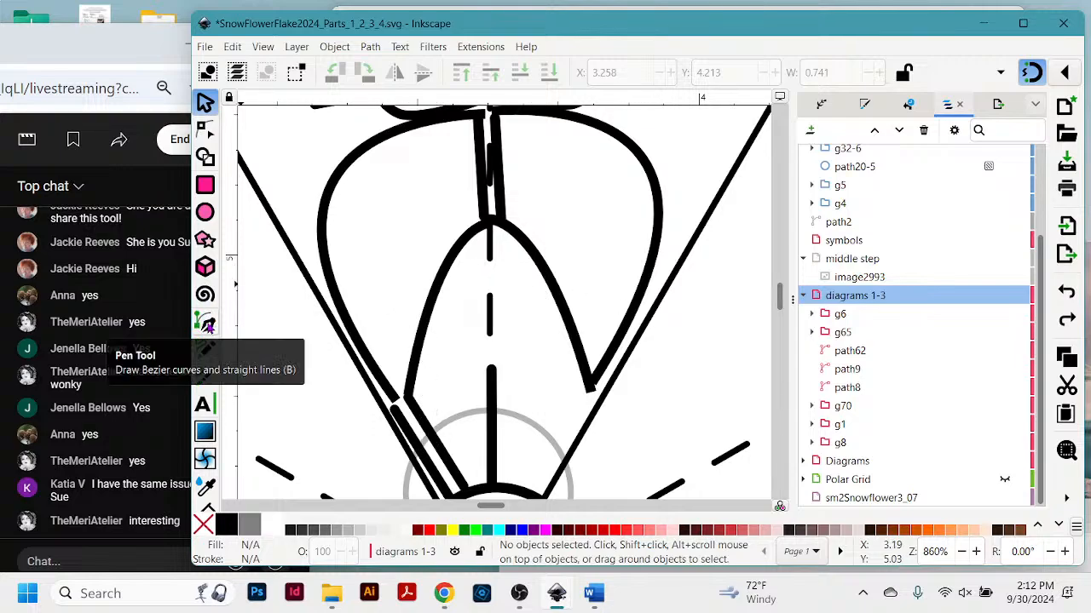
{"action": "left_click", "coordinate": [208, 326]}
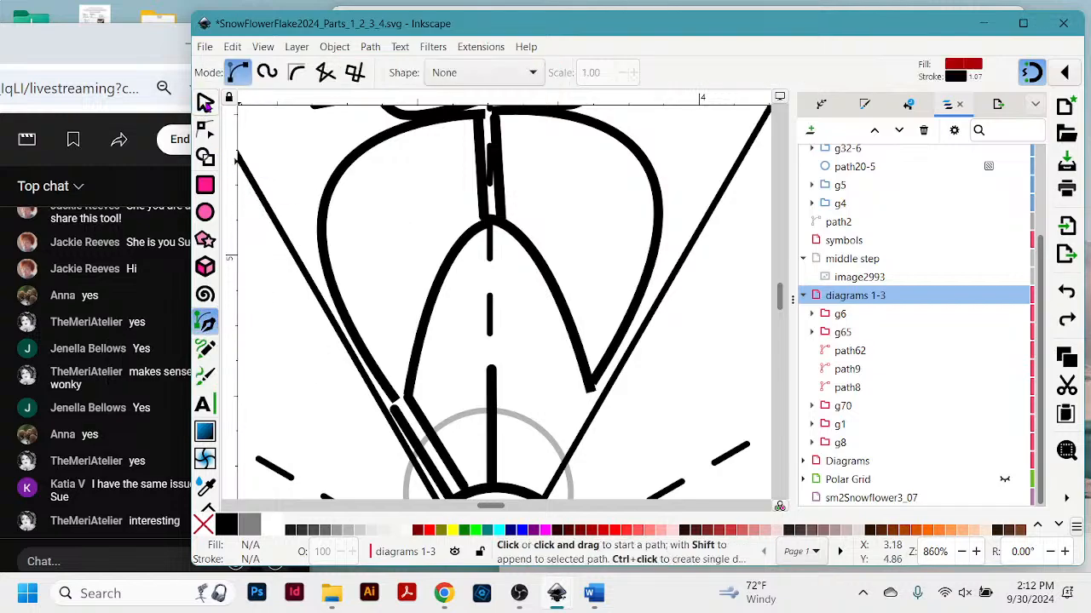
{"action": "left_click", "coordinate": [204, 101]}
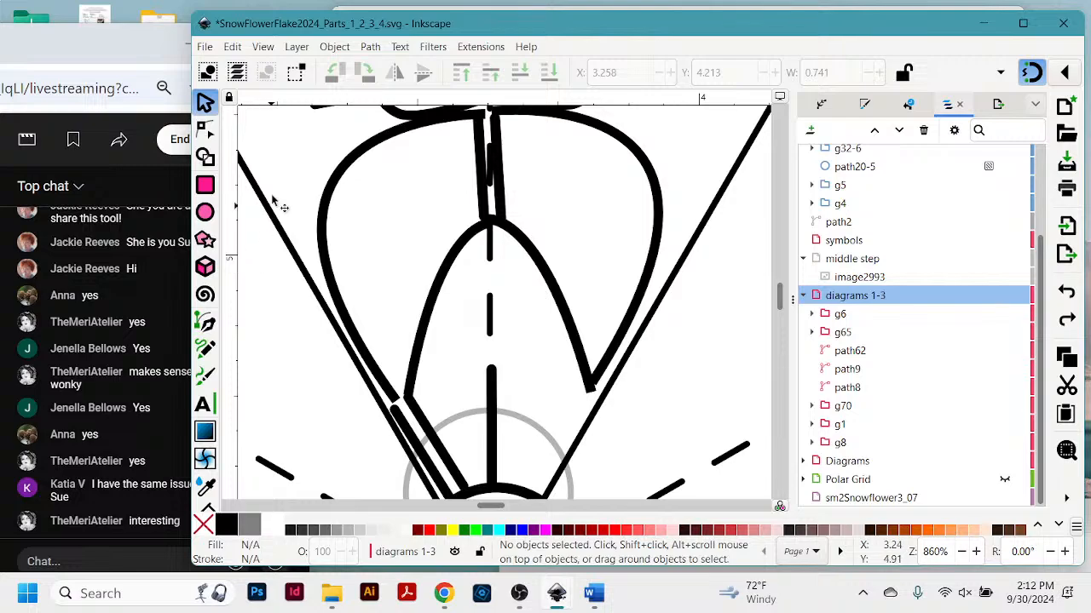
{"action": "left_click", "coordinate": [205, 323]}
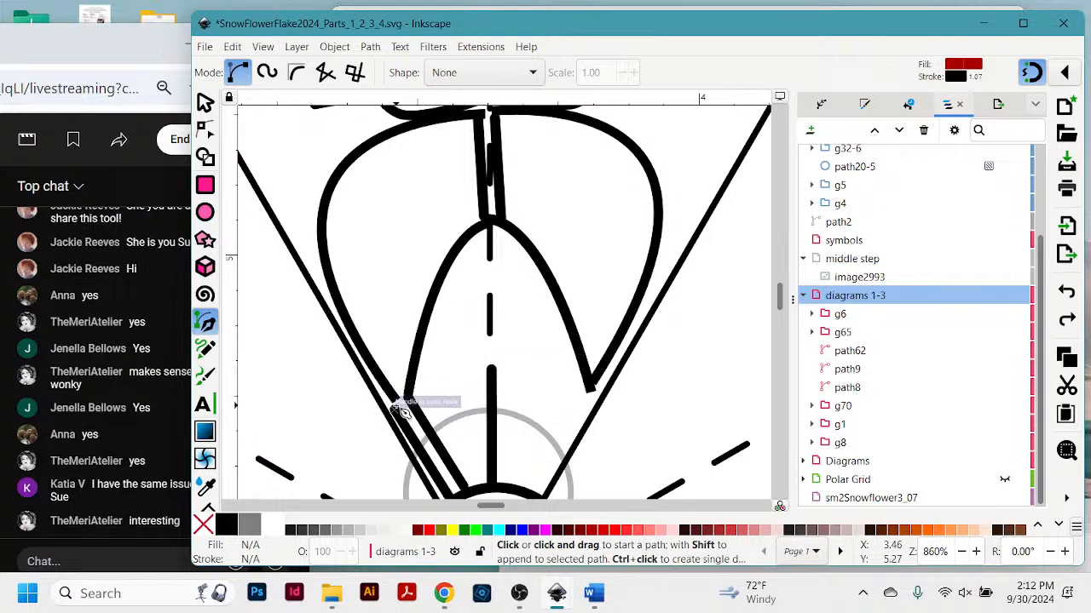
{"action": "scroll", "coordinate": [558, 383], "scroll_direction": "down", "scroll_amount": 2}
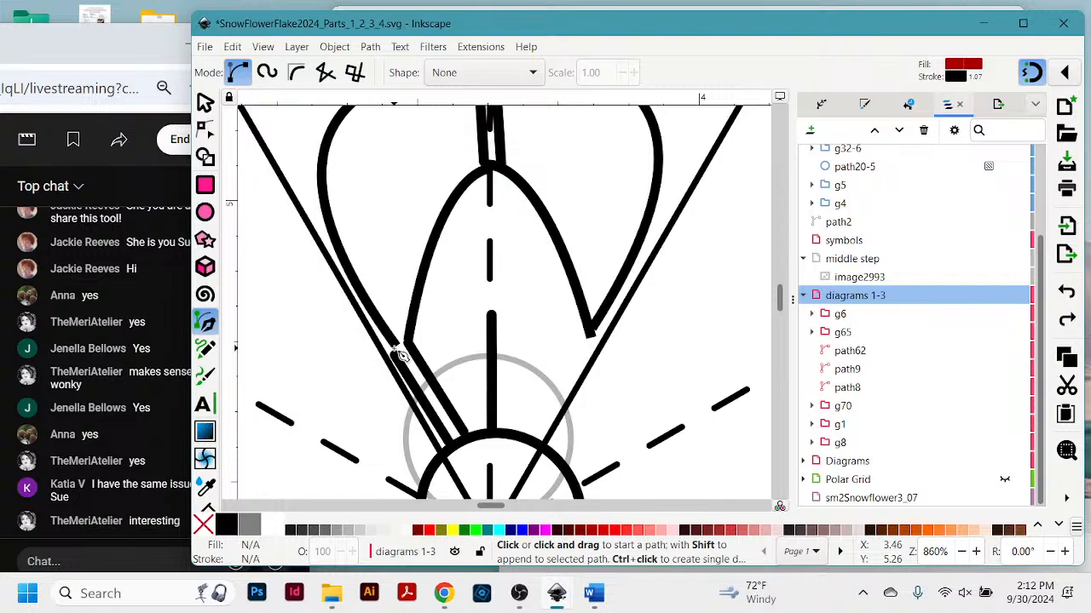
{"action": "left_click_drag", "start_coordinate": [397, 349], "coordinate": [378, 318]}
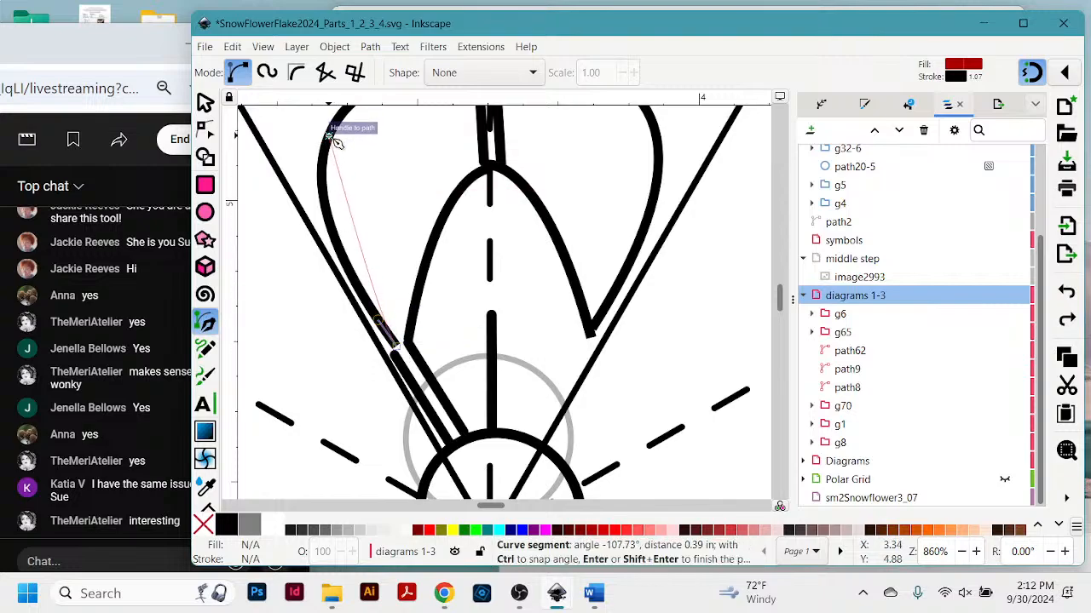
{"action": "scroll", "coordinate": [379, 197], "scroll_direction": "up", "scroll_amount": 2}
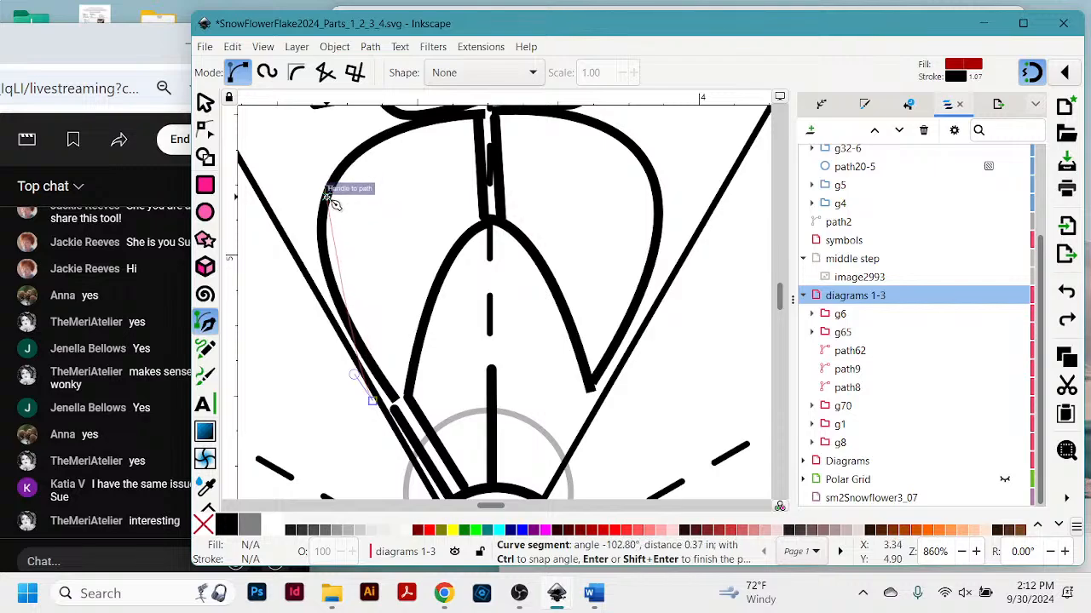
{"action": "left_click_drag", "start_coordinate": [327, 197], "coordinate": [390, 146]}
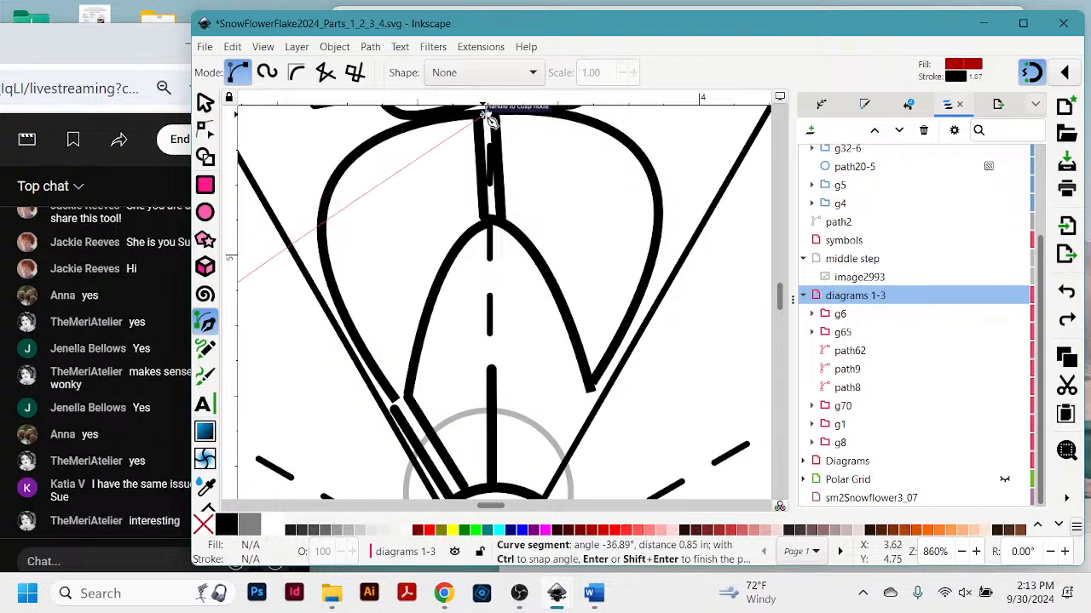
{"action": "key", "text": "Escape"}
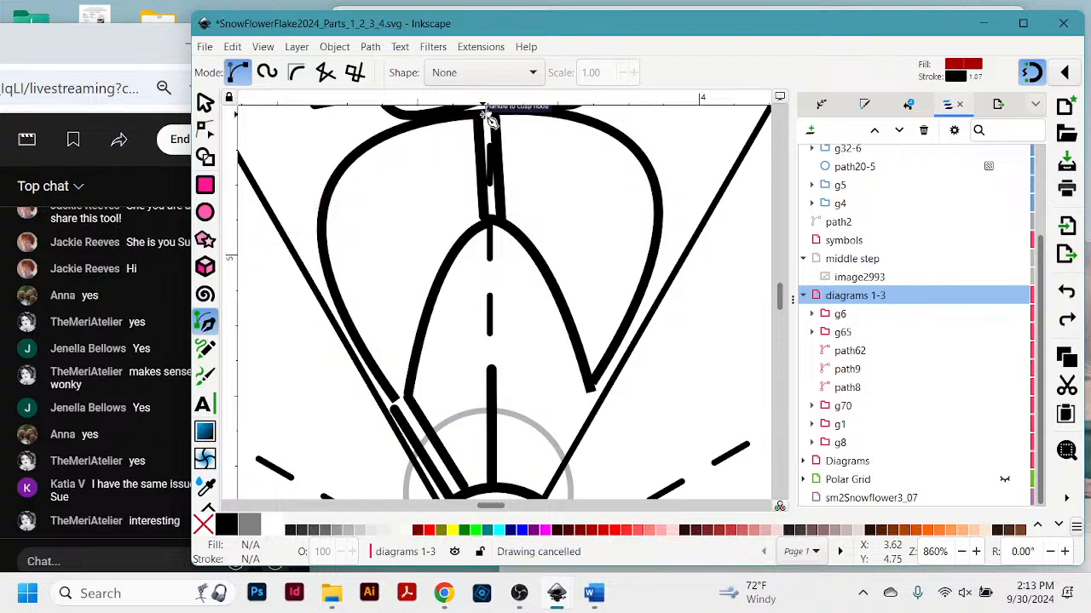
Draw a straight line between the two lower ends of the petal's inner arch and give it a solid stroke.
{"action": "left_click", "coordinate": [396, 399]}
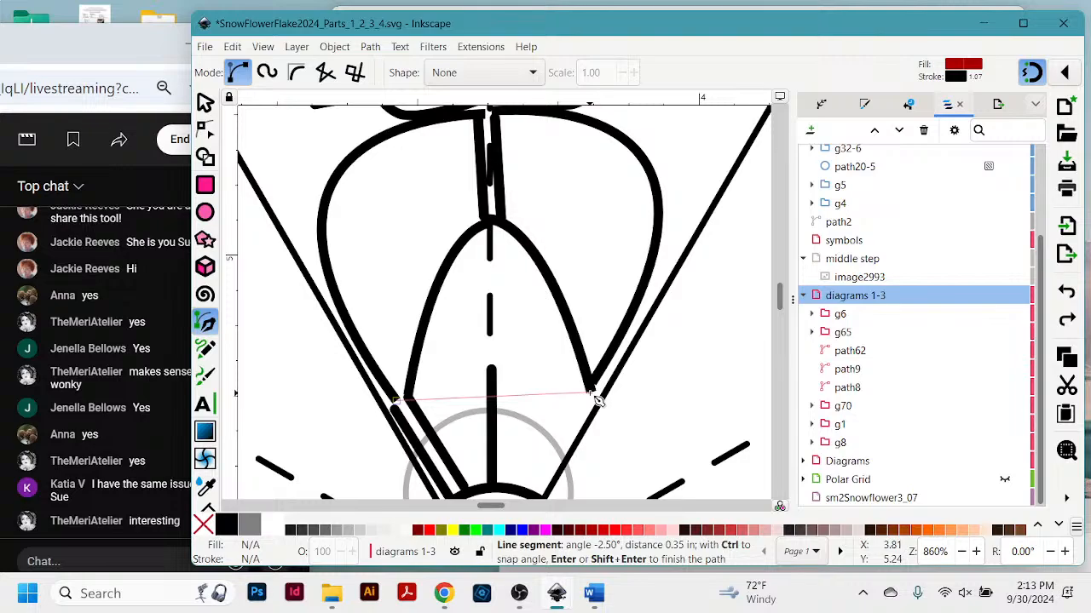
{"action": "double_click", "coordinate": [592, 394]}
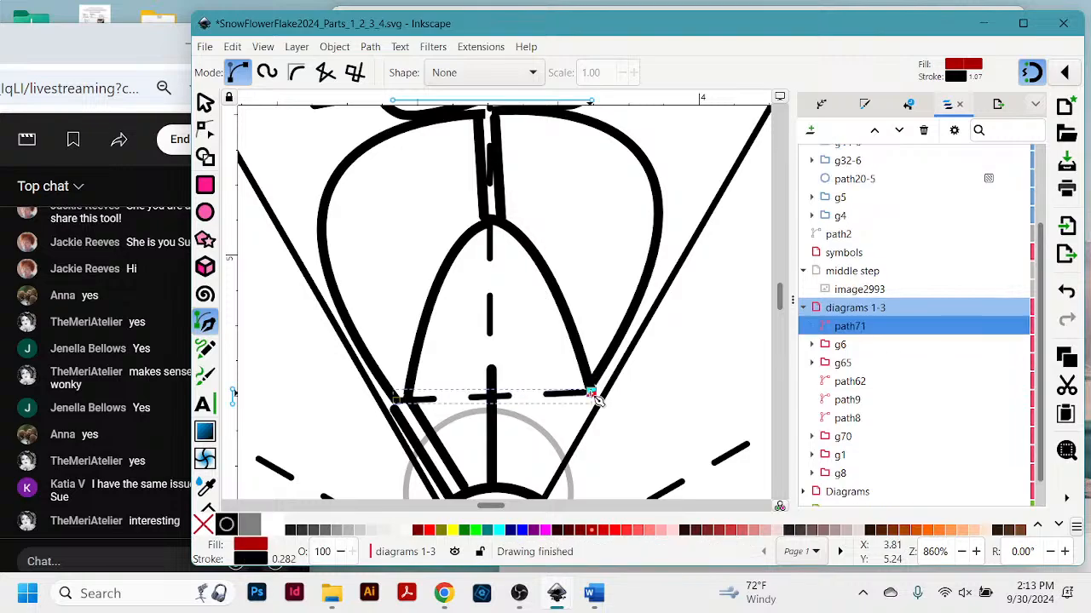
{"action": "scroll", "coordinate": [886, 170], "scroll_direction": "up", "scroll_amount": 3}
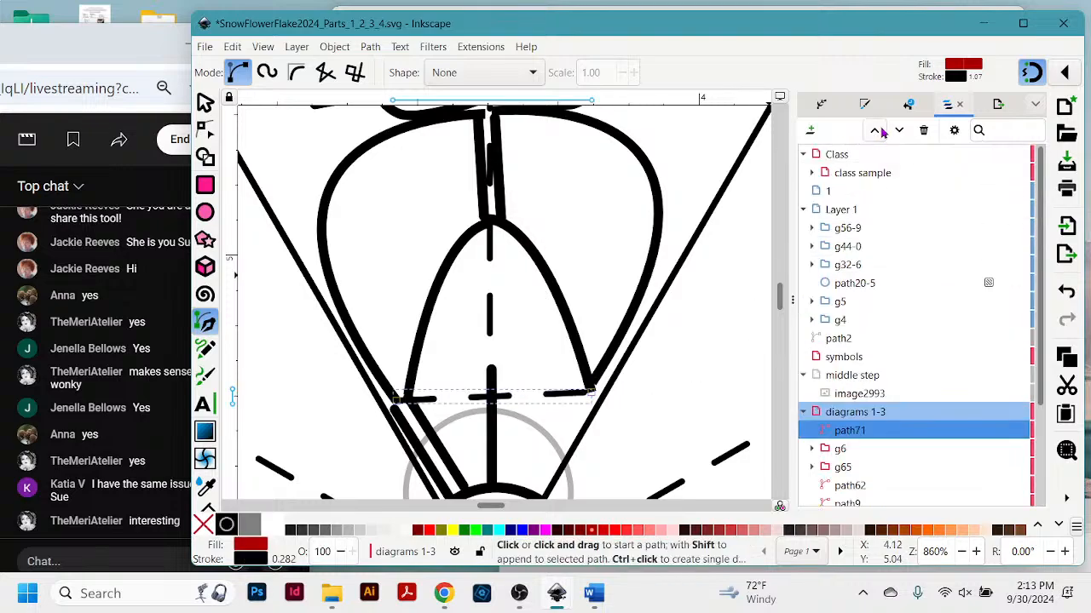
{"action": "left_click", "coordinate": [907, 104]}
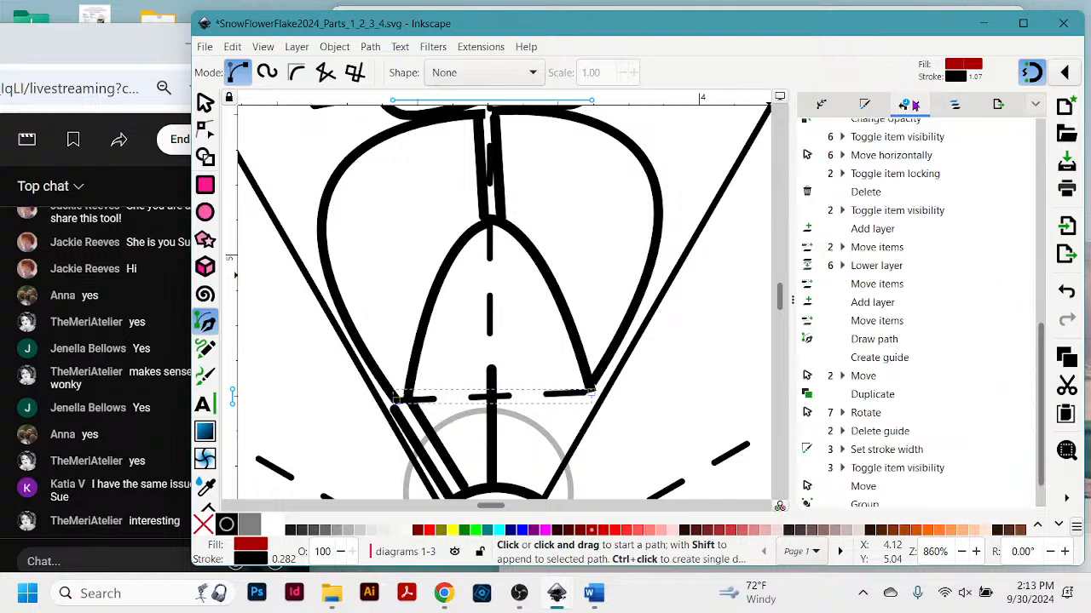
{"action": "scroll", "coordinate": [915, 161], "scroll_direction": "up", "scroll_amount": 5}
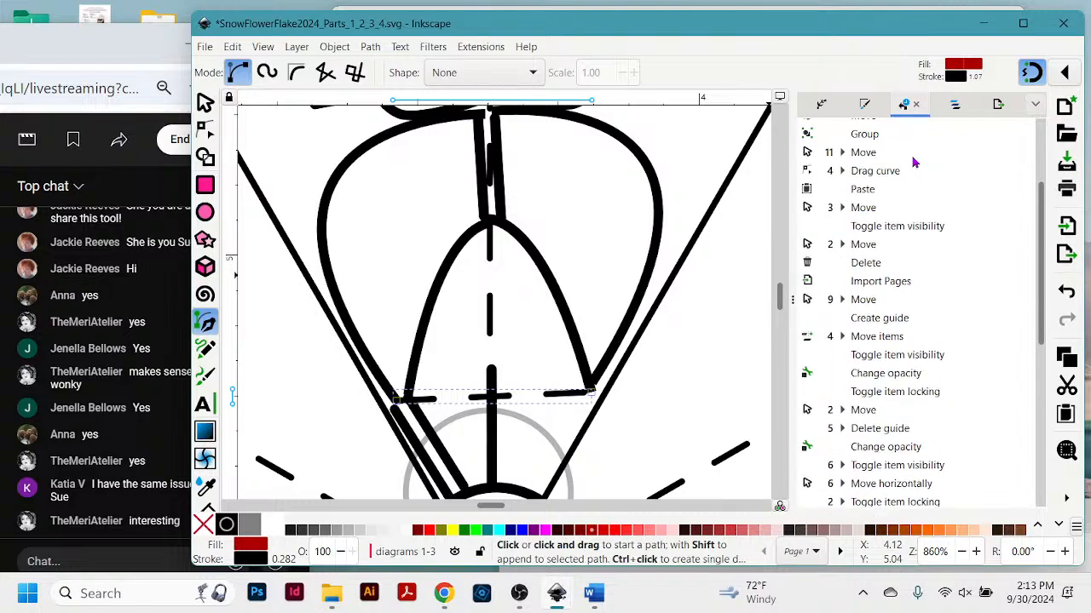
{"action": "left_click", "coordinate": [864, 103]}
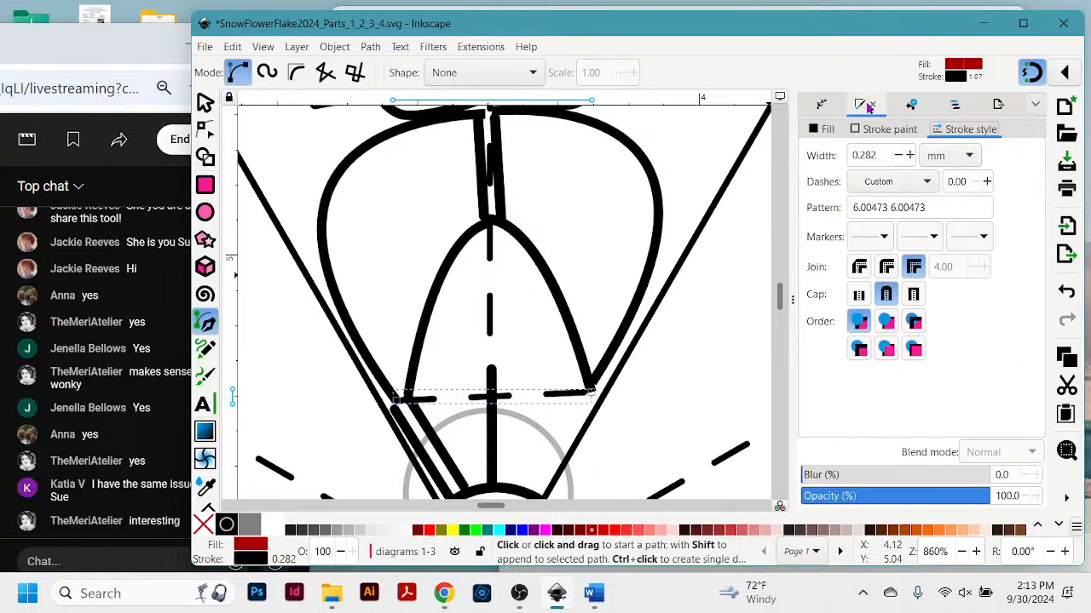
{"action": "left_click", "coordinate": [926, 181]}
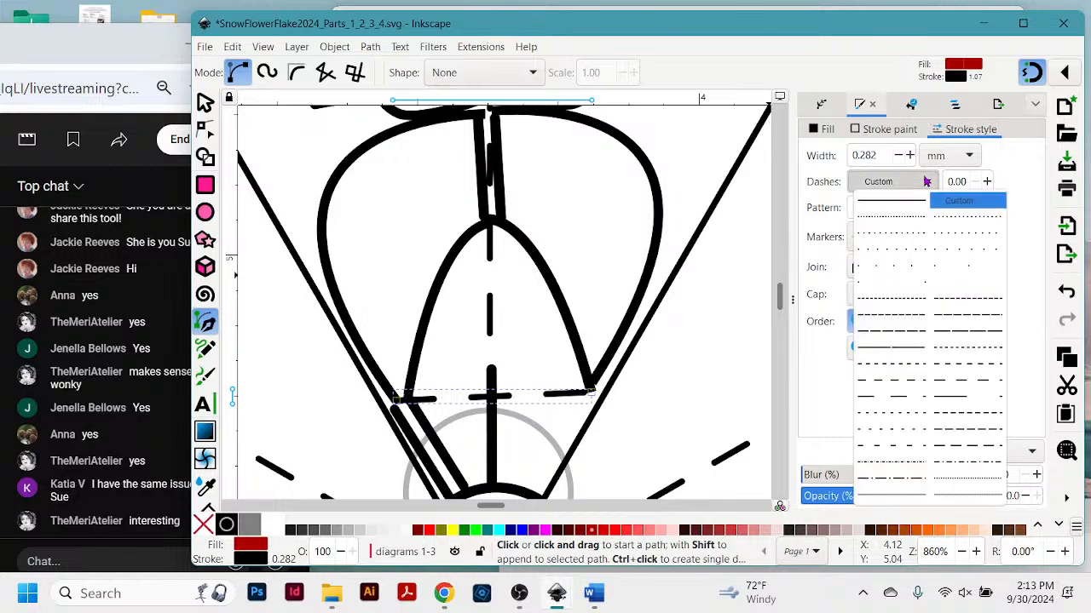
{"action": "left_click", "coordinate": [885, 201]}
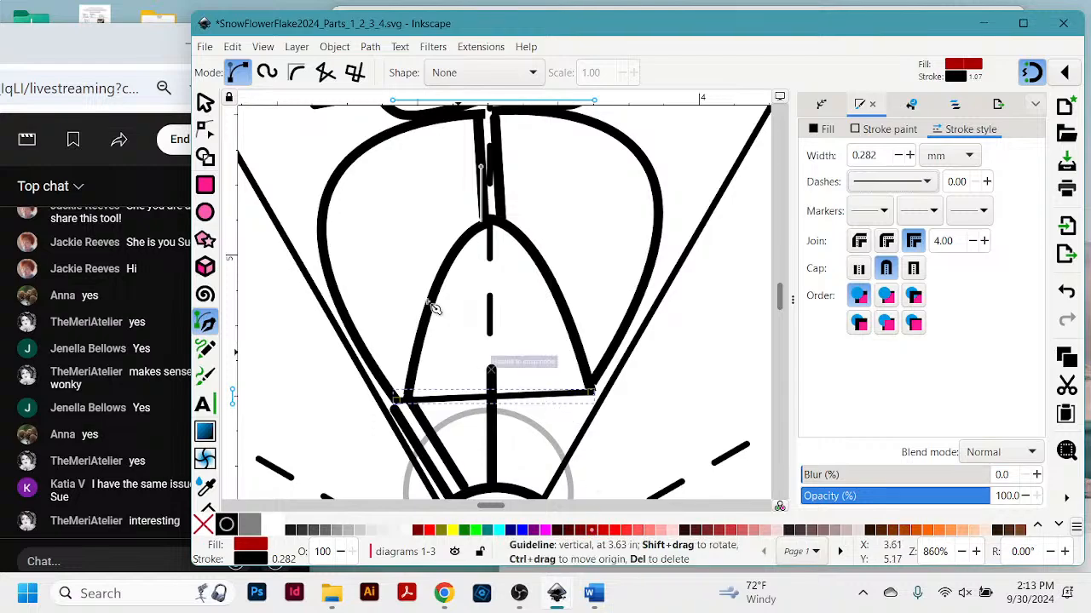
Set the stroke colour of the new straight line to red.
{"action": "left_click", "coordinate": [205, 102]}
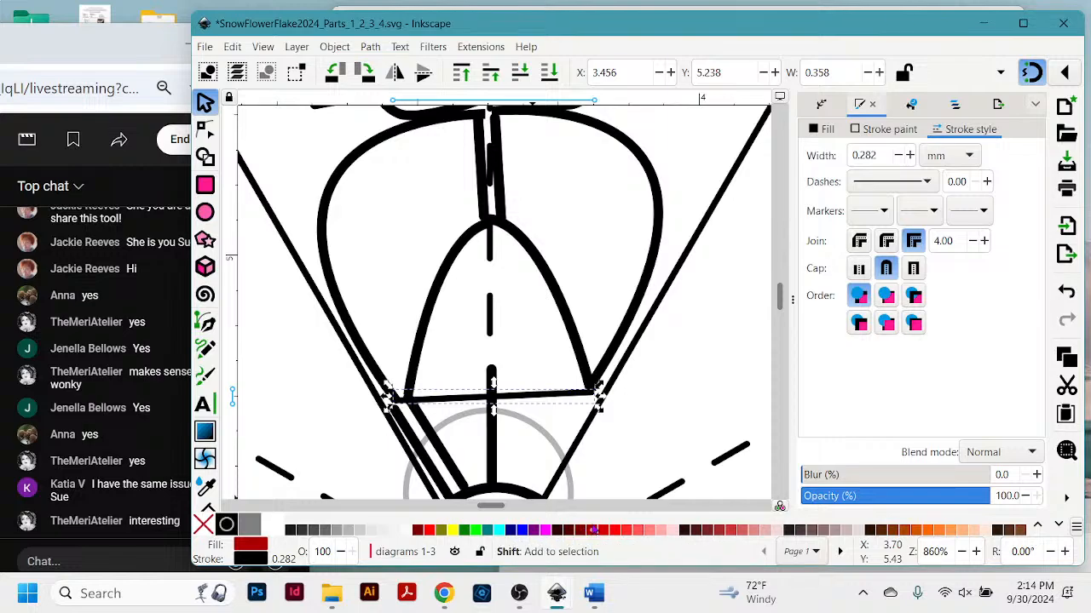
{"action": "left_click", "coordinate": [596, 531], "text": "shift"}
{"action": "left_click", "coordinate": [602, 530], "text": "shift"}
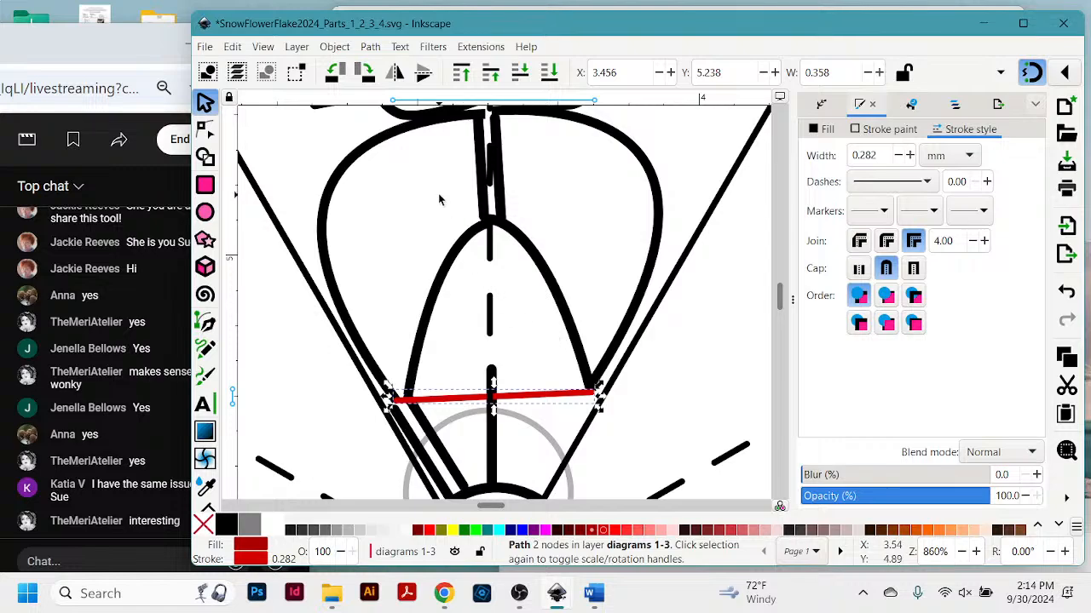
Bend the red line upward into a curve that follows the inner arch, and remove its fill.
{"action": "key", "text": "n"}
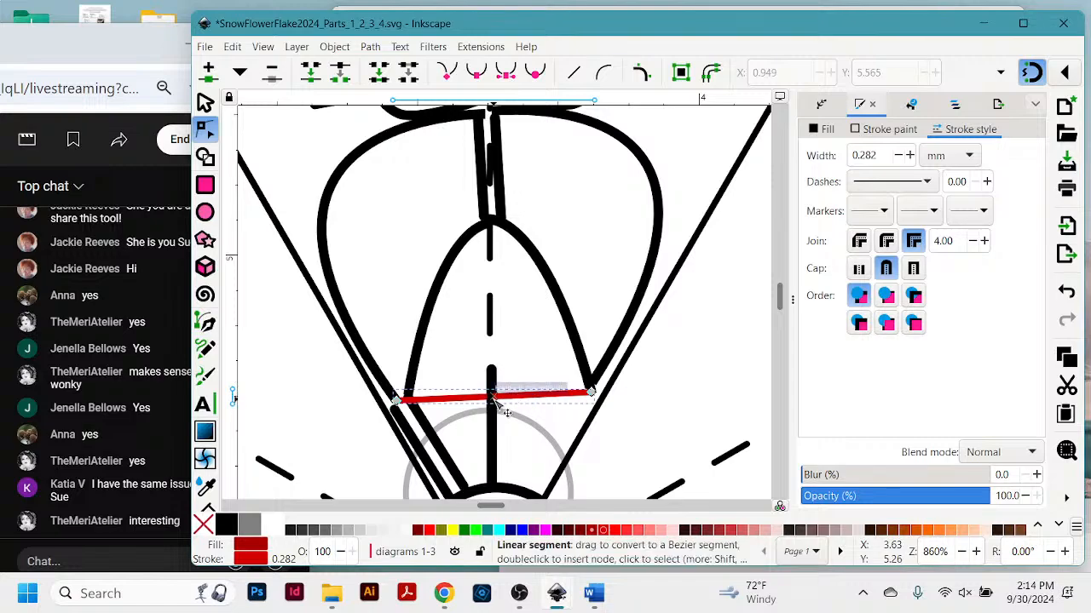
{"action": "left_click_drag", "start_coordinate": [492, 397], "coordinate": [489, 242]}
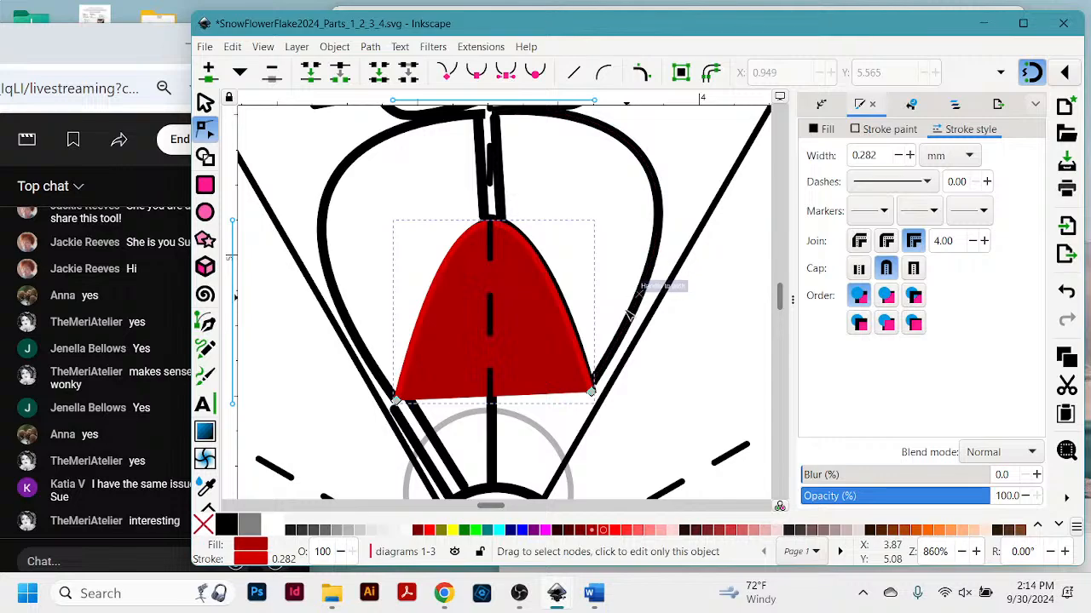
{"action": "left_click", "coordinate": [204, 526]}
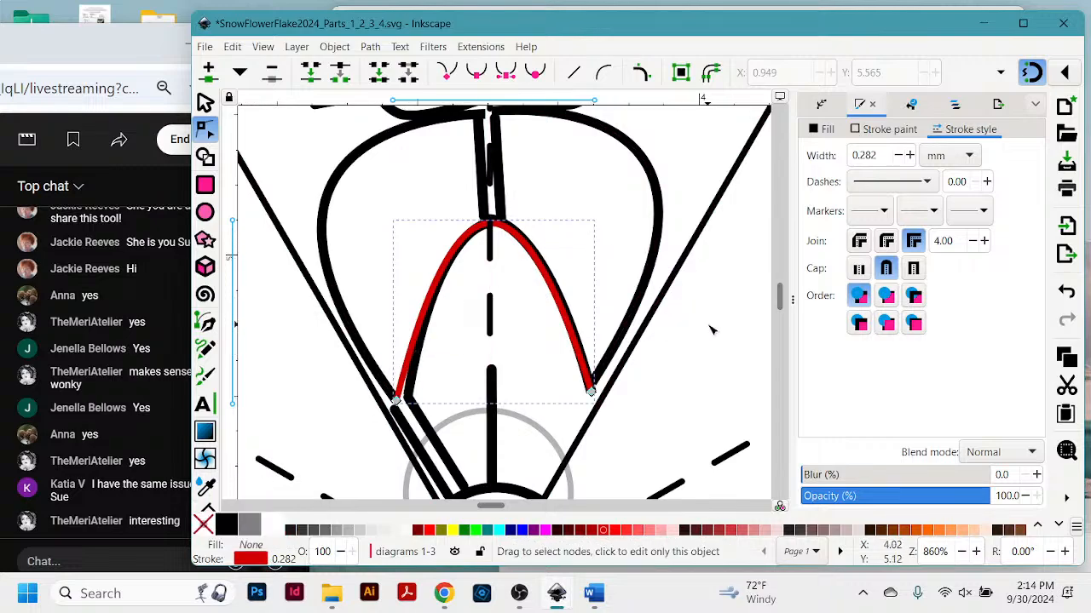
Draw a path from the red arch's lower left end up to the petal's top centre and down to the arch's peak.
{"action": "scroll", "coordinate": [705, 332], "scroll_direction": "up", "scroll_amount": 3}
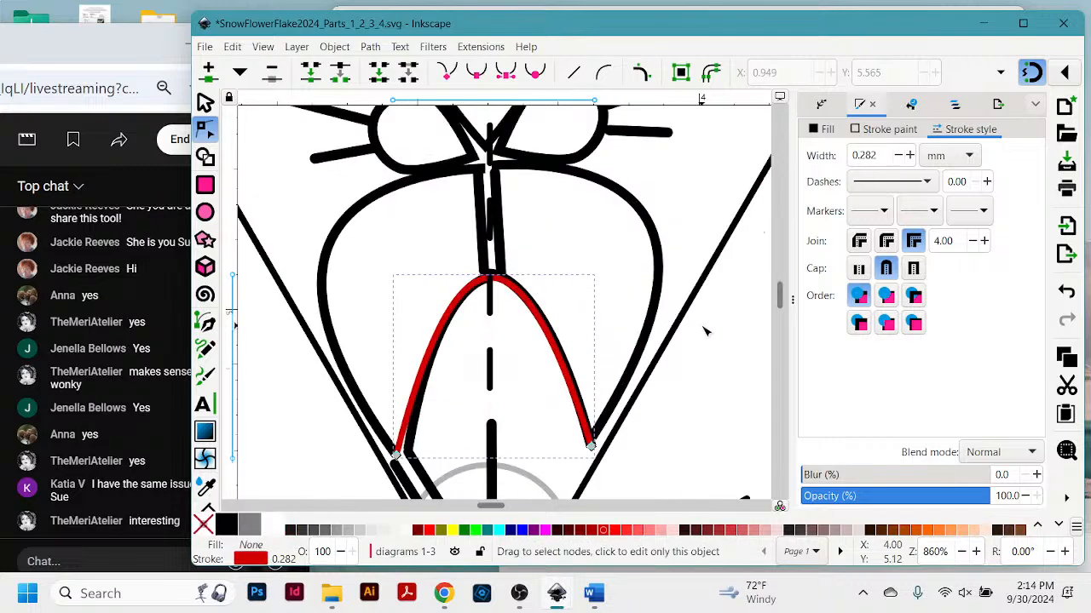
{"action": "scroll", "coordinate": [705, 332], "scroll_direction": "down", "scroll_amount": 4}
{"action": "scroll", "coordinate": [706, 331], "scroll_direction": "up", "scroll_amount": 1}
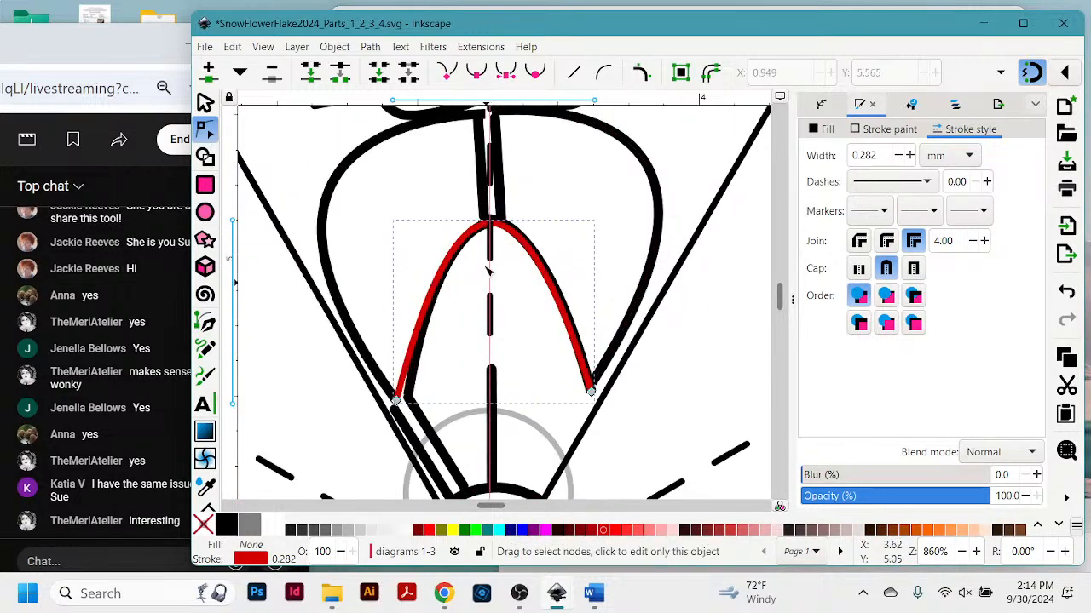
{"action": "scroll", "coordinate": [575, 309], "scroll_direction": "up", "scroll_amount": 1}
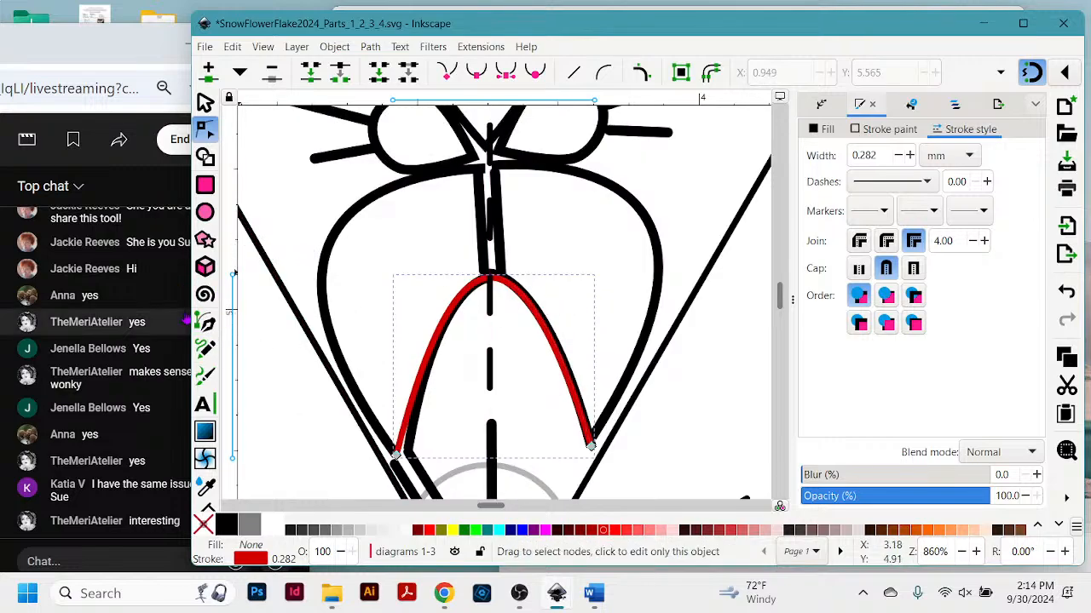
{"action": "left_click", "coordinate": [205, 321]}
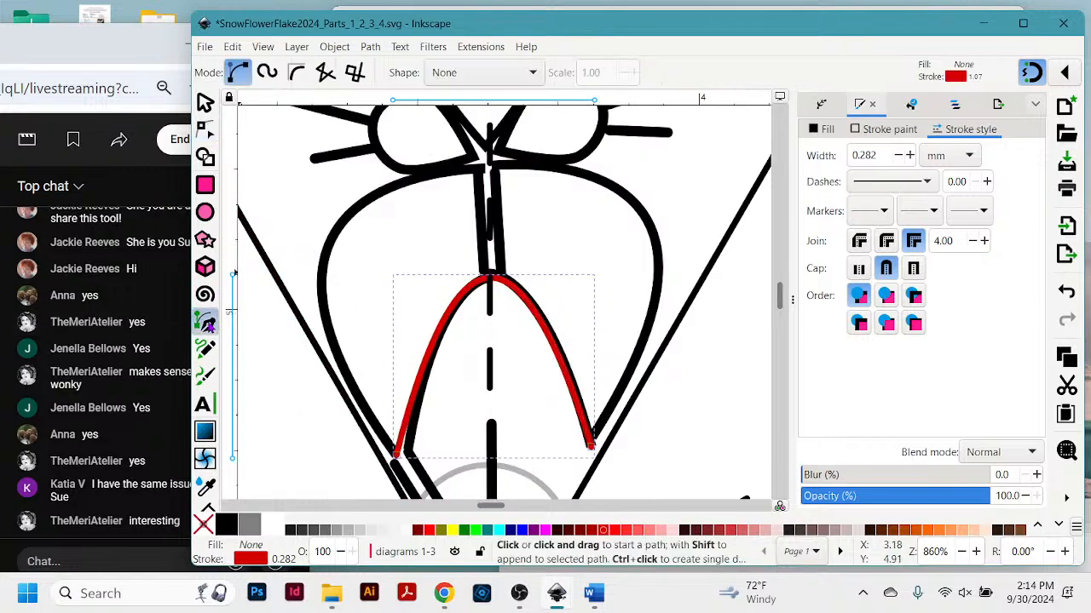
{"action": "left_click", "coordinate": [397, 454]}
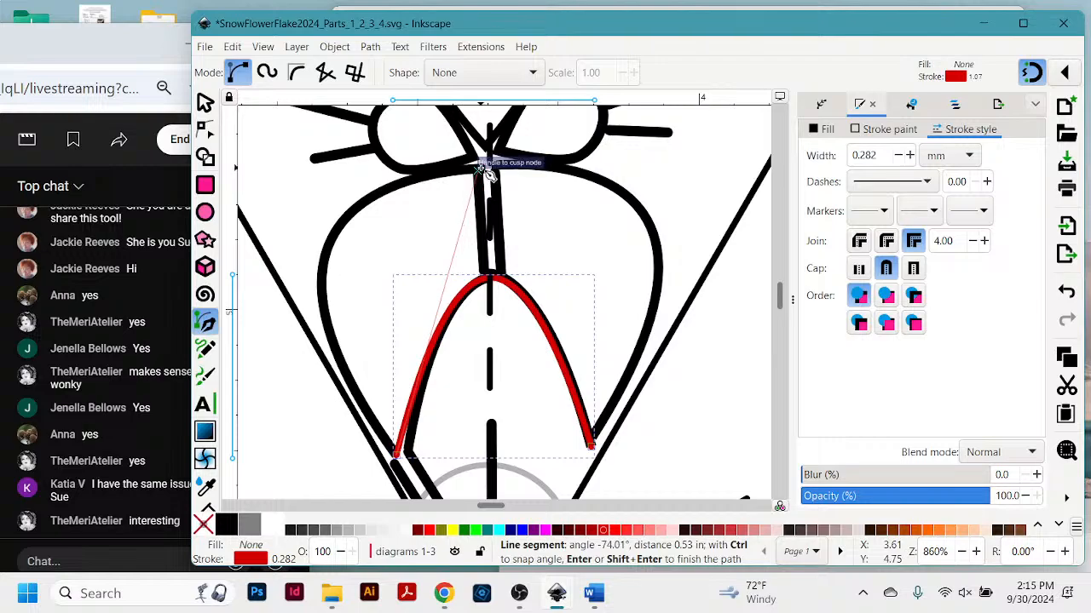
{"action": "left_click_drag", "start_coordinate": [482, 169], "coordinate": [486, 158]}
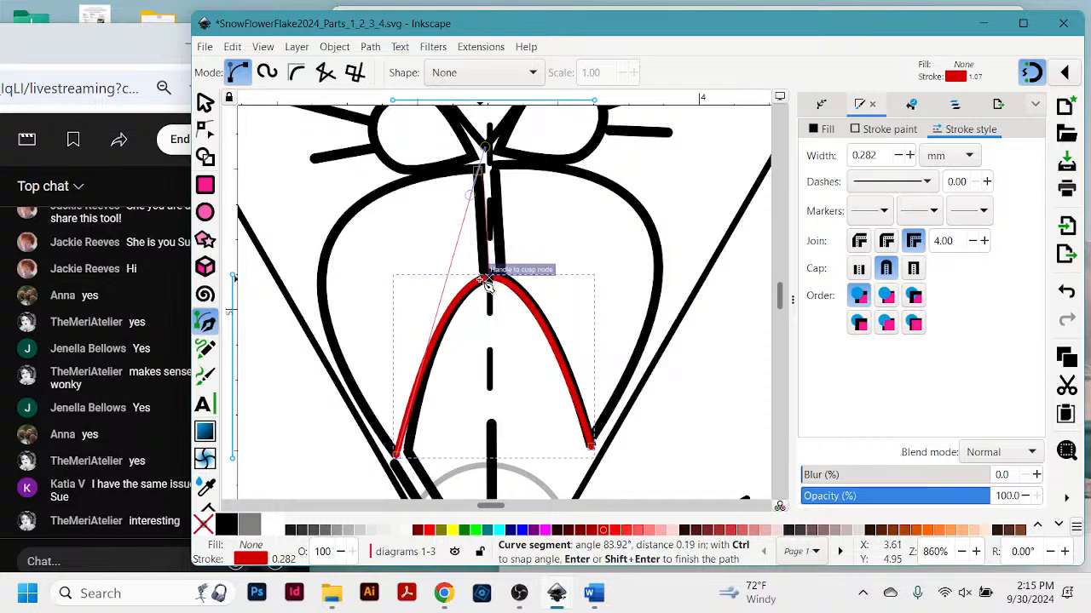
{"action": "left_click_drag", "start_coordinate": [490, 269], "coordinate": [490, 267]}
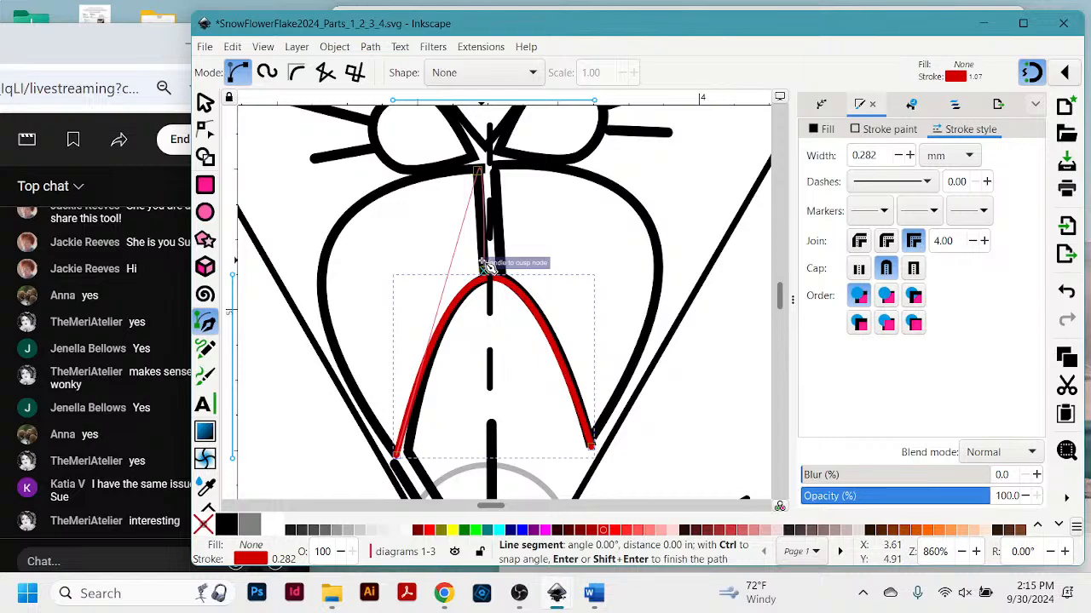
{"action": "left_click", "coordinate": [489, 276]}
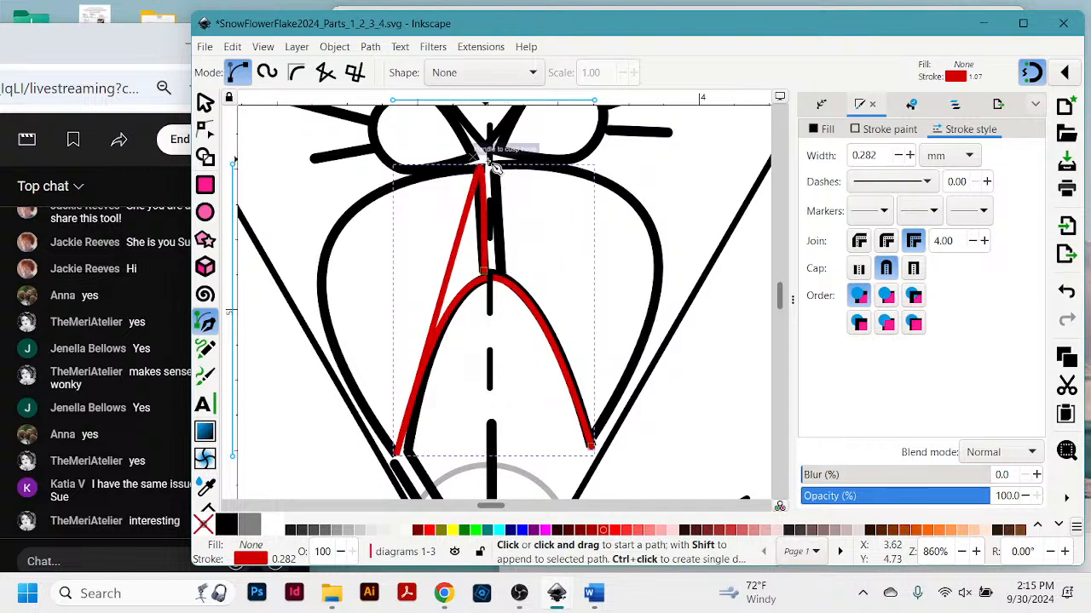
{"action": "left_click_drag", "start_coordinate": [497, 223], "coordinate": [501, 258]}
{"action": "key", "text": "Escape"}
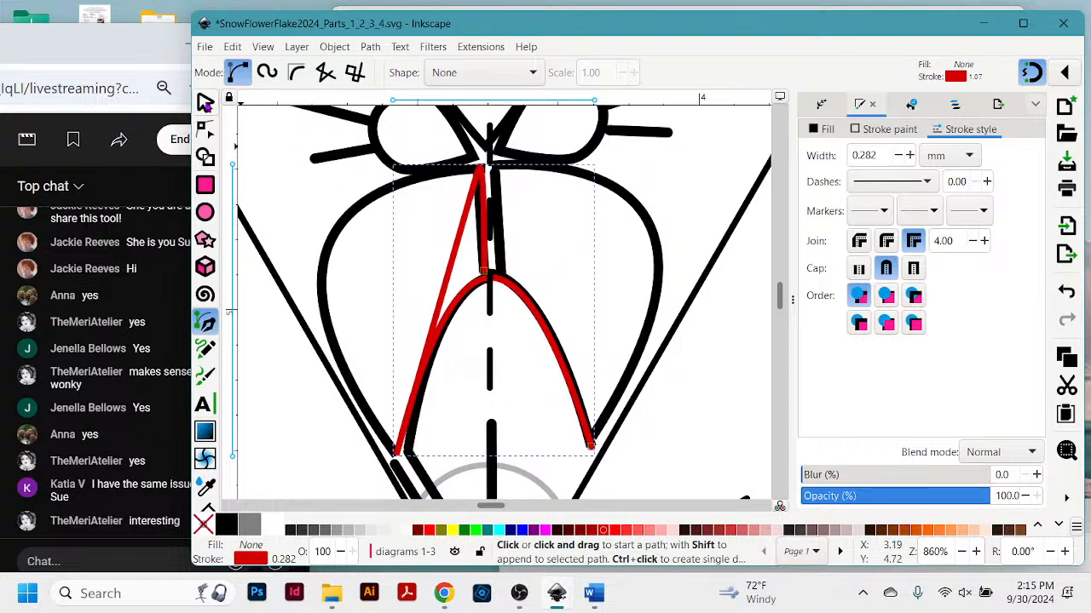
Bend the red path's straight outer side outward so it follows the petal's left outline.
{"action": "left_click", "coordinate": [205, 100]}
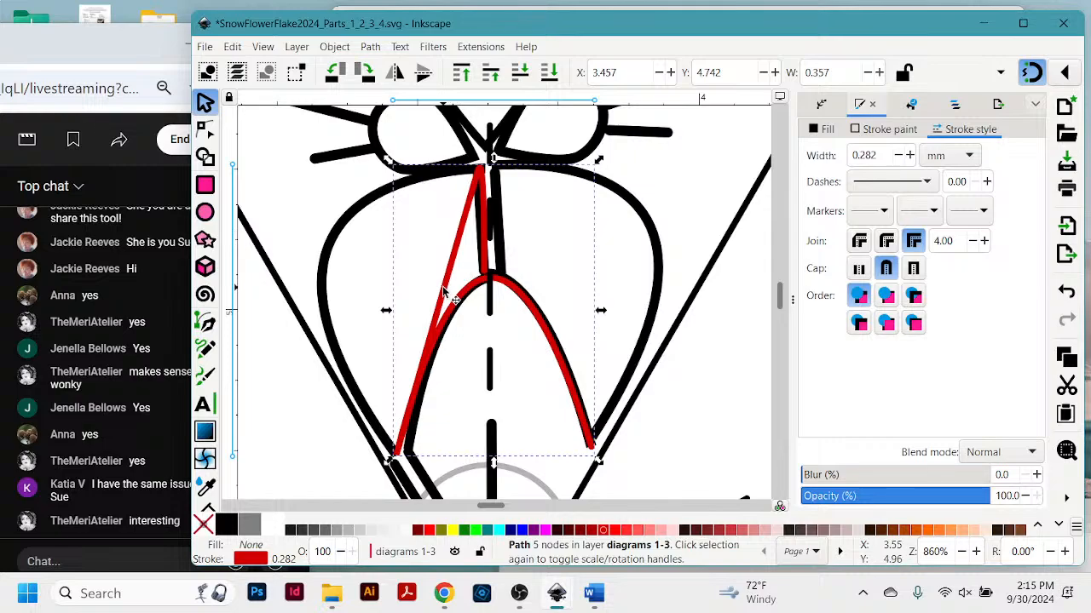
{"action": "mouse_move", "coordinate": [442, 290]}
{"action": "left_mouse_down"}
{"action": "mouse_move", "coordinate": [432, 287]}
{"action": "mouse_move", "coordinate": [442, 290]}
{"action": "left_mouse_up"}
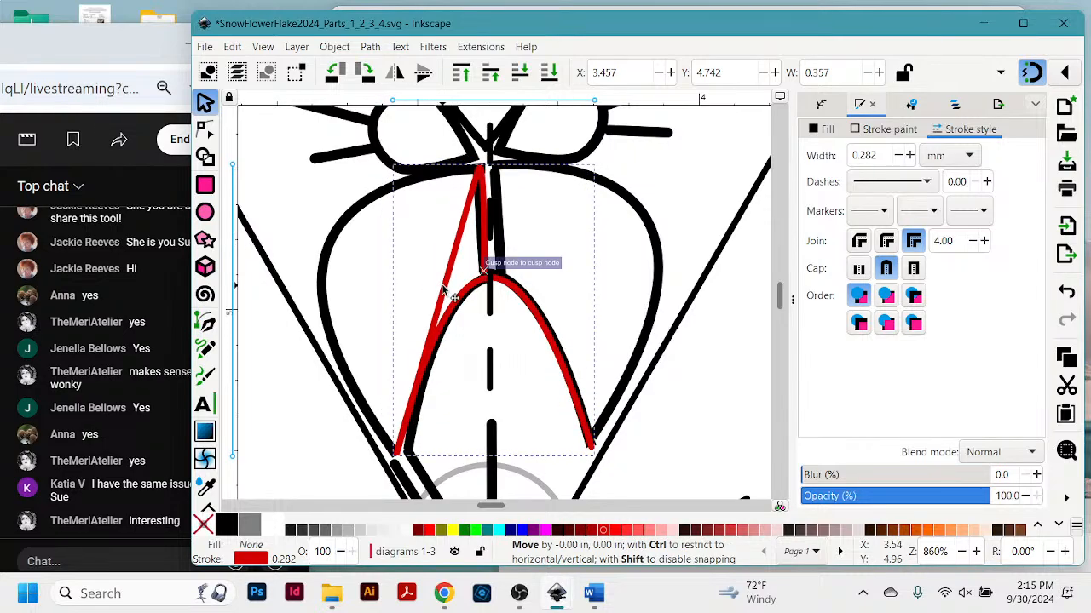
{"action": "key", "text": "n"}
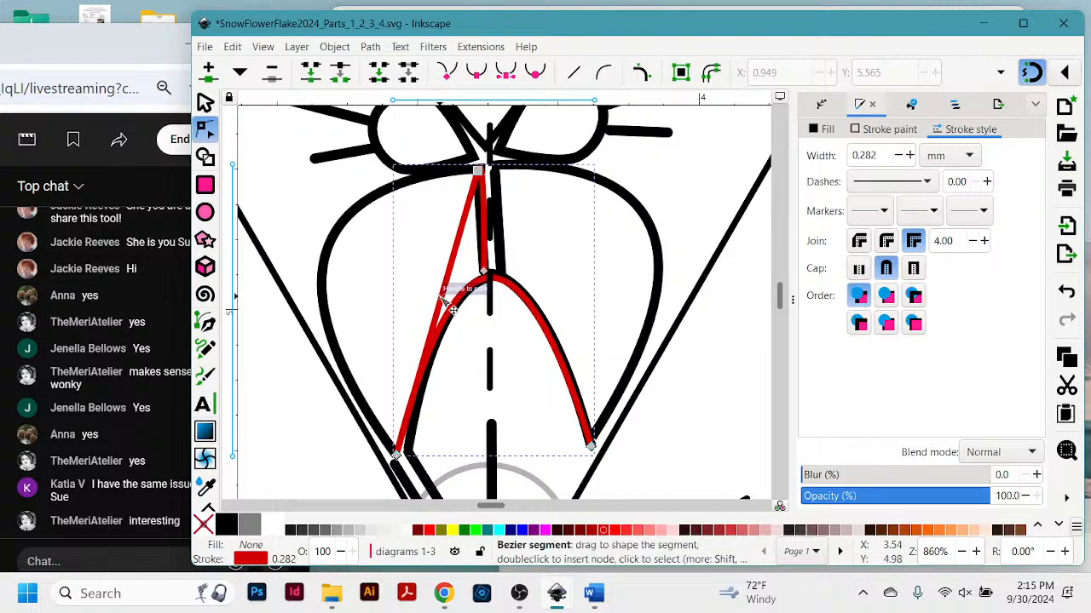
{"action": "left_click_drag", "start_coordinate": [452, 288], "coordinate": [343, 256]}
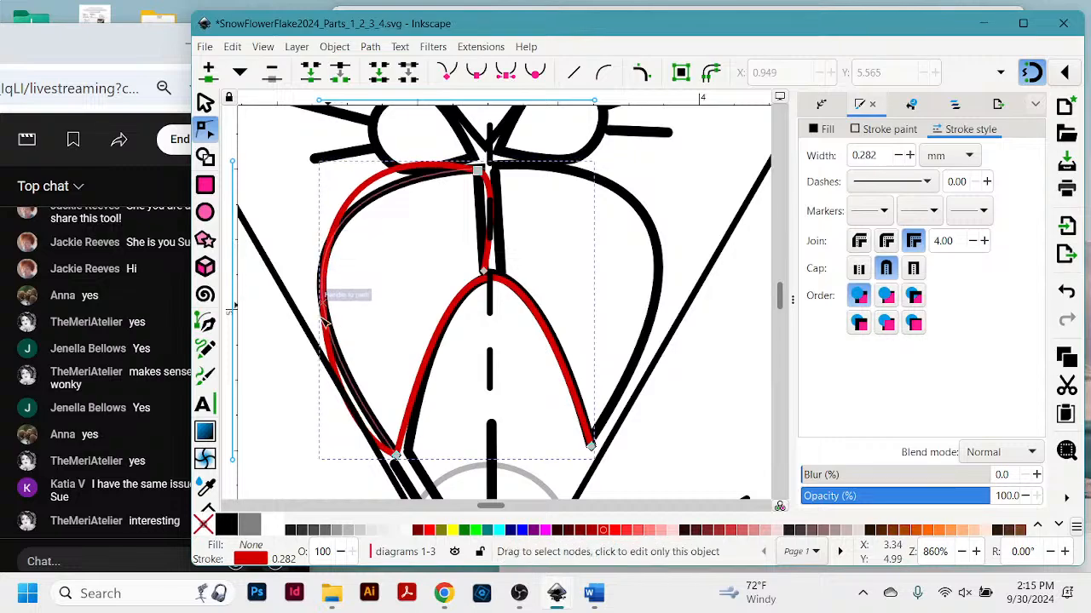
Adjust the curve handles at the lower left and top centre nodes to fit the red curve to the petal's left outline.
{"action": "left_click", "coordinate": [395, 453]}
{"action": "left_click_drag", "start_coordinate": [308, 426], "coordinate": [329, 406]}
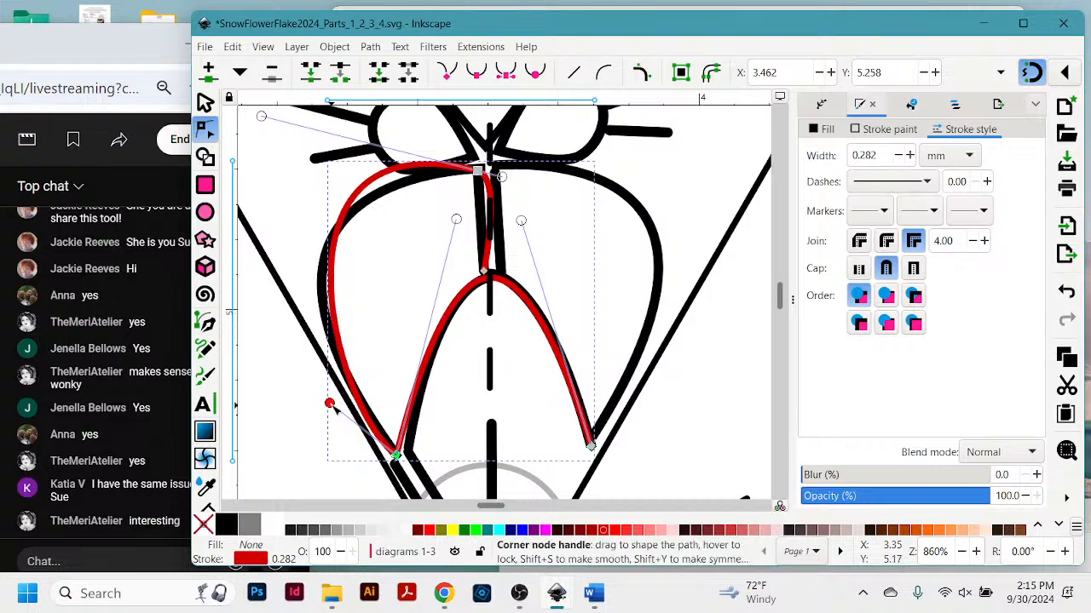
{"action": "left_click_drag", "start_coordinate": [329, 403], "coordinate": [302, 361]}
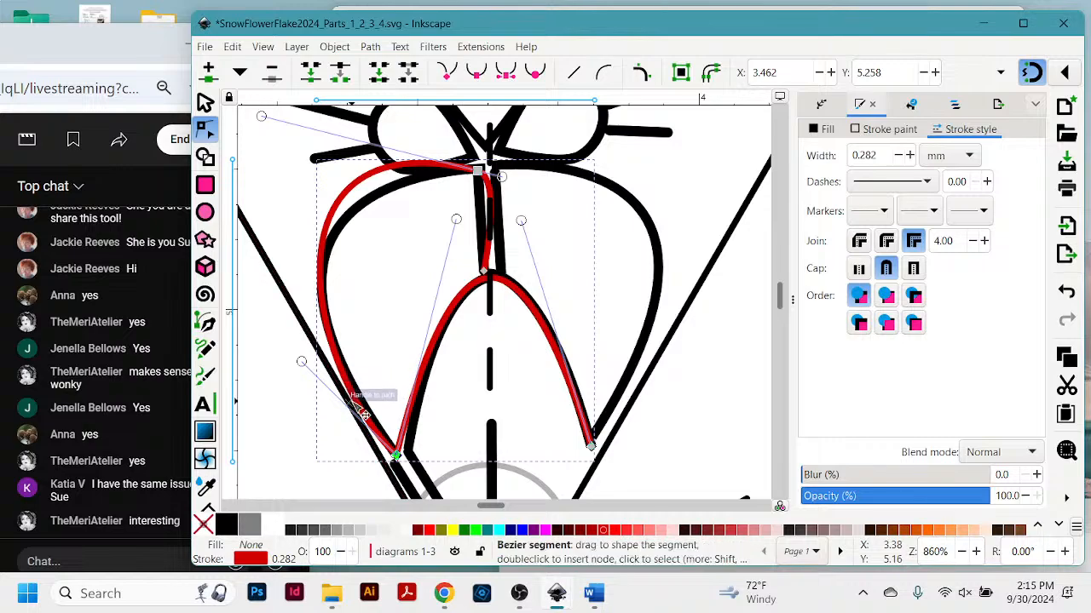
{"action": "left_click_drag", "start_coordinate": [362, 415], "coordinate": [347, 426]}
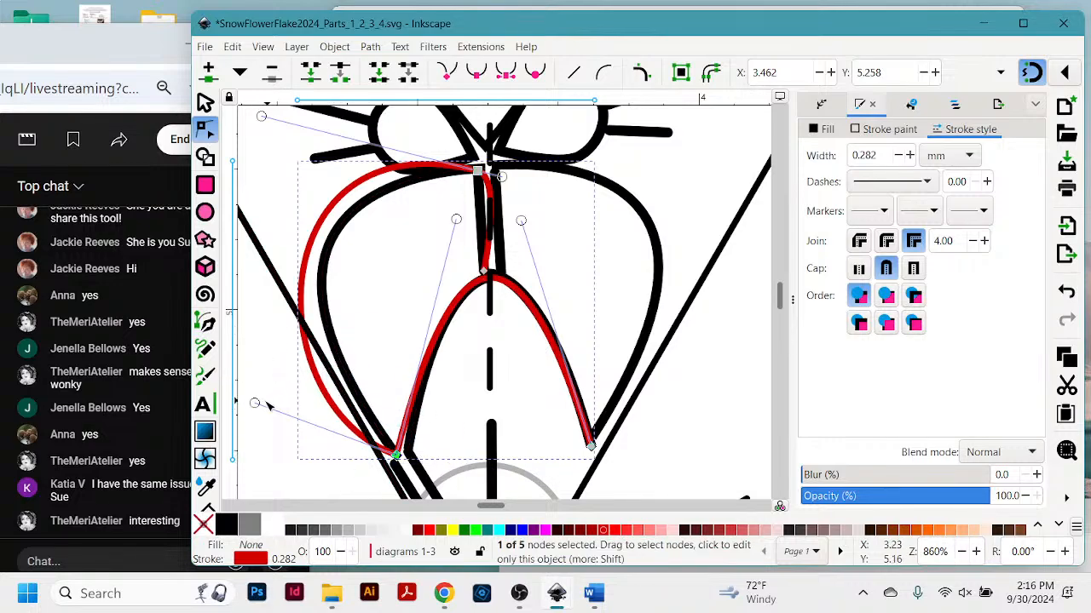
{"action": "left_click_drag", "start_coordinate": [256, 406], "coordinate": [317, 377]}
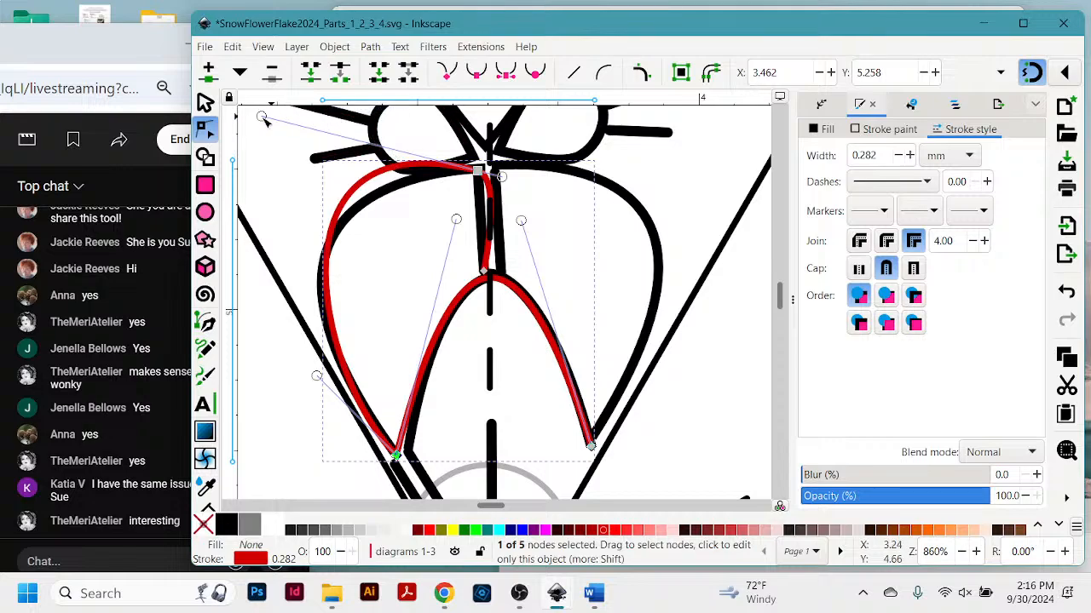
{"action": "left_click_drag", "start_coordinate": [262, 117], "coordinate": [278, 161]}
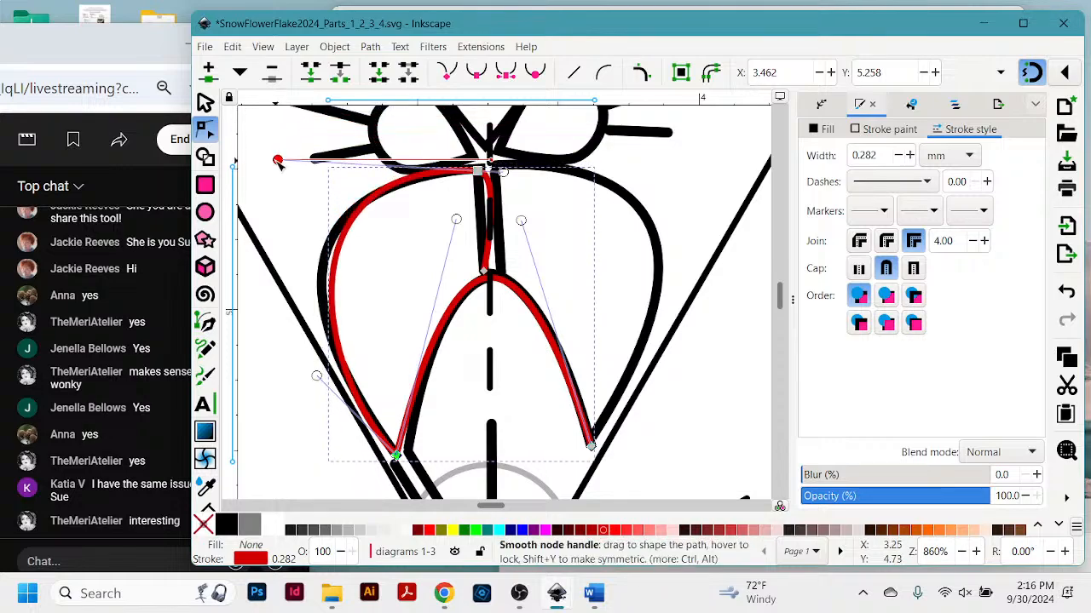
Insert a node midway along the red outer curve and move it onto the petal's left outline.
{"action": "double_click", "coordinate": [338, 268]}
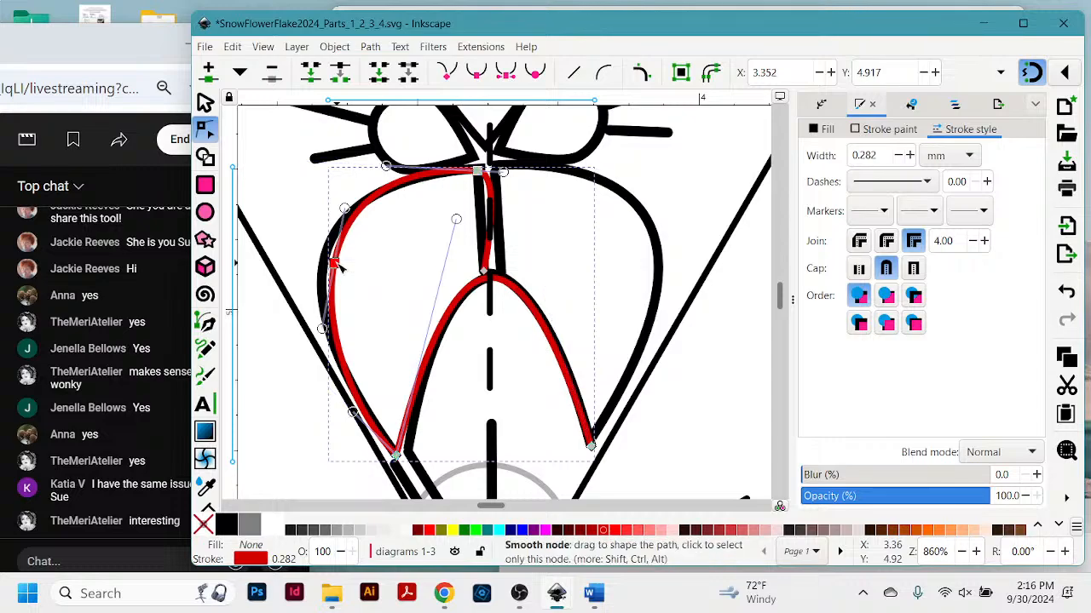
{"action": "left_click_drag", "start_coordinate": [339, 268], "coordinate": [328, 265]}
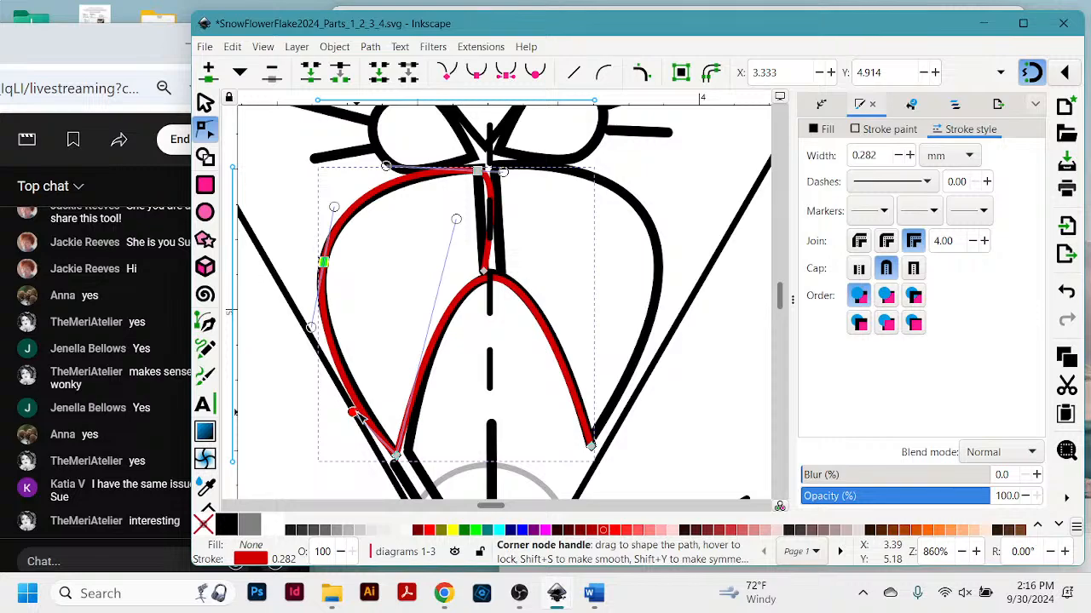
{"action": "mouse_move", "coordinate": [355, 414]}
{"action": "left_mouse_down"}
{"action": "mouse_move", "coordinate": [363, 403]}
{"action": "mouse_move", "coordinate": [352, 410]}
{"action": "left_mouse_up"}
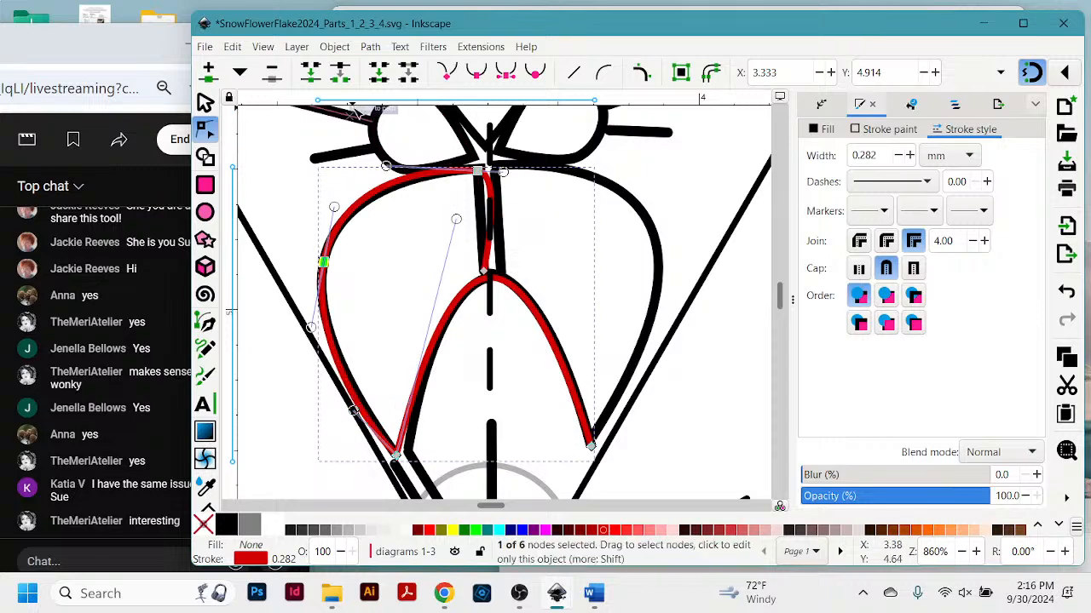
Straighten the red inner edge by adjusting the top centre node's handles, and refit the upper left curve to the outline.
{"action": "left_click", "coordinate": [477, 171]}
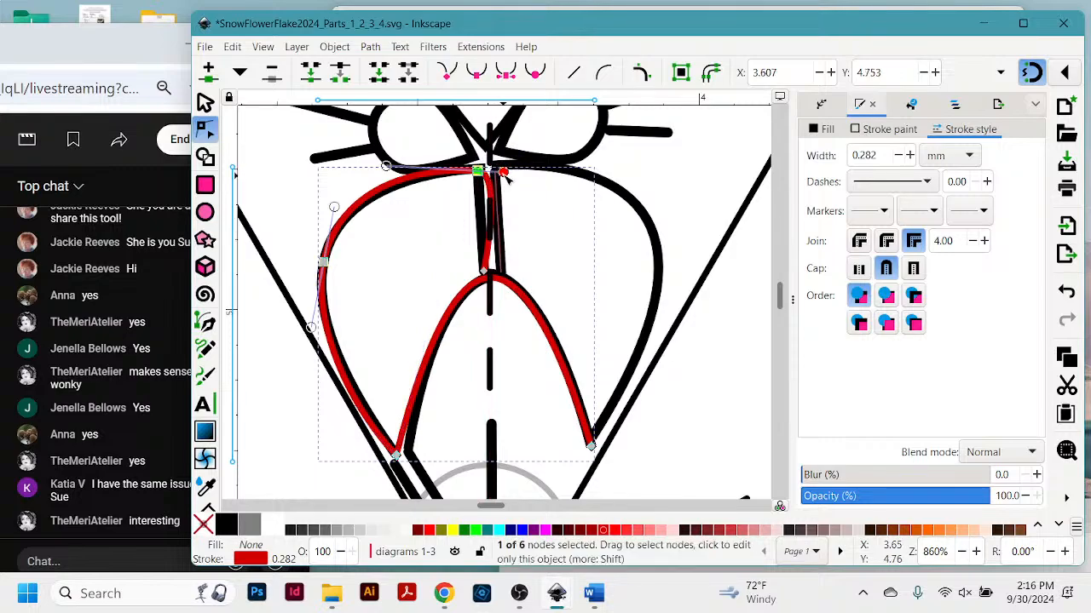
{"action": "left_click_drag", "start_coordinate": [506, 175], "coordinate": [483, 175]}
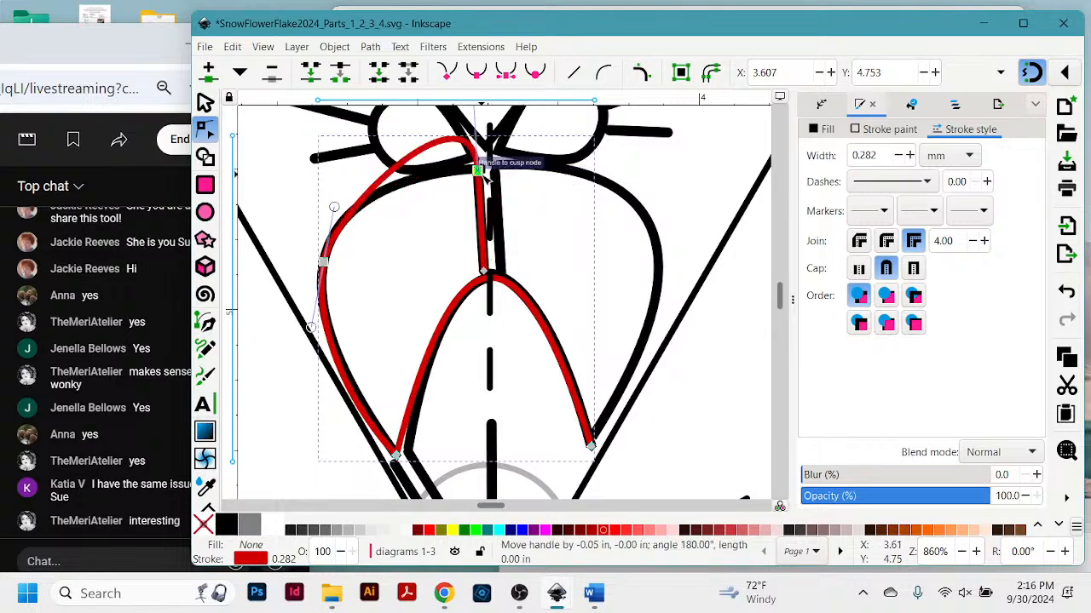
{"action": "mouse_move", "coordinate": [483, 170]}
{"action": "left_mouse_down"}
{"action": "mouse_move", "coordinate": [475, 153]}
{"action": "mouse_move", "coordinate": [477, 209]}
{"action": "left_mouse_up"}
{"action": "scroll", "coordinate": [477, 166], "scroll_direction": "up", "scroll_amount": 2}
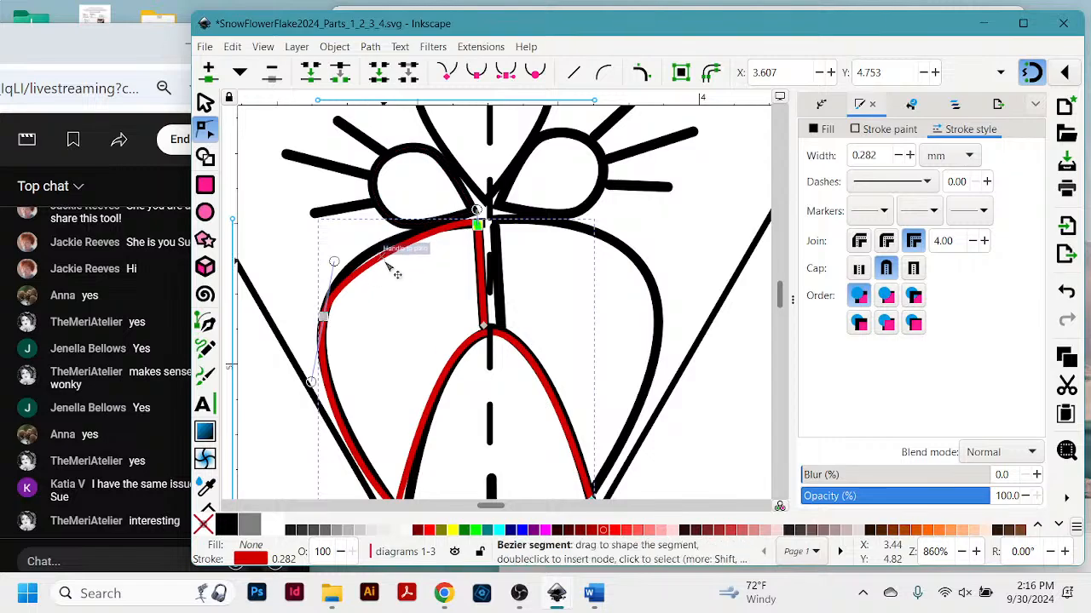
{"action": "left_click_drag", "start_coordinate": [335, 262], "coordinate": [326, 247]}
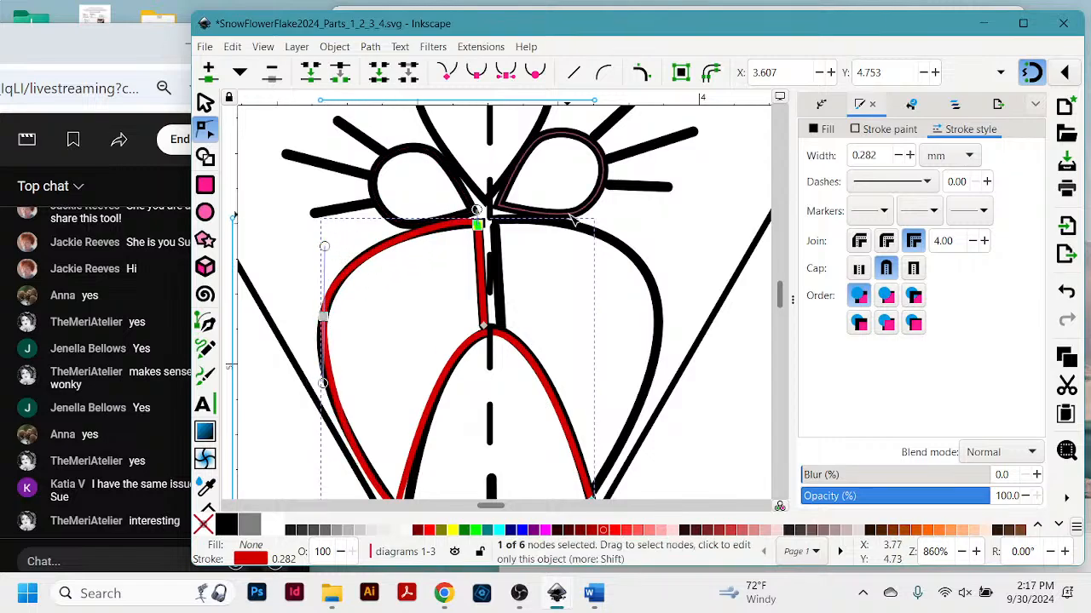
{"action": "scroll", "coordinate": [578, 224], "scroll_direction": "down", "scroll_amount": 2}
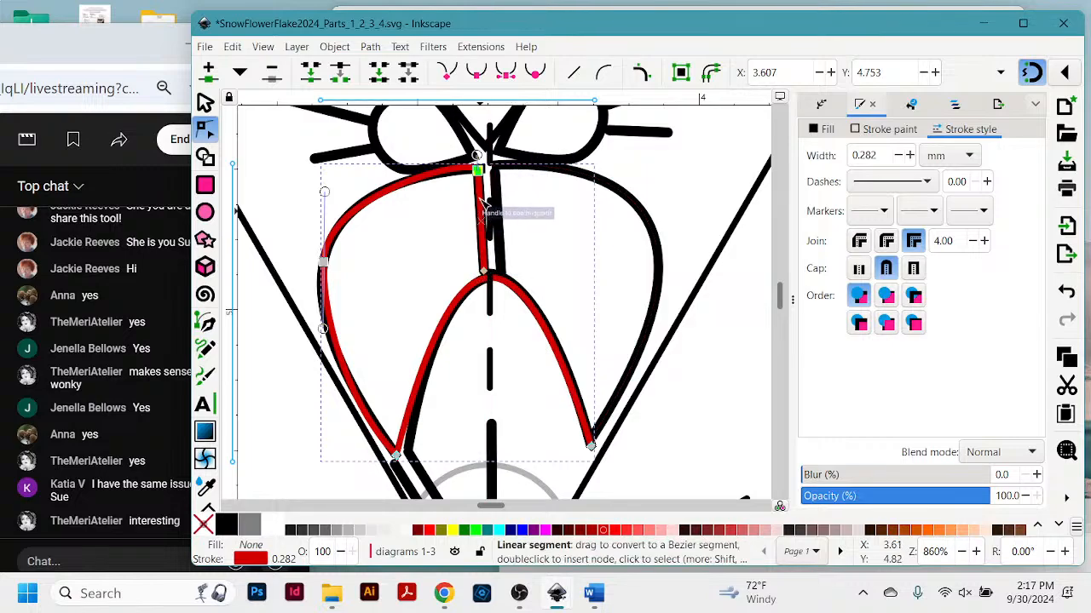
{"action": "left_click", "coordinate": [484, 275]}
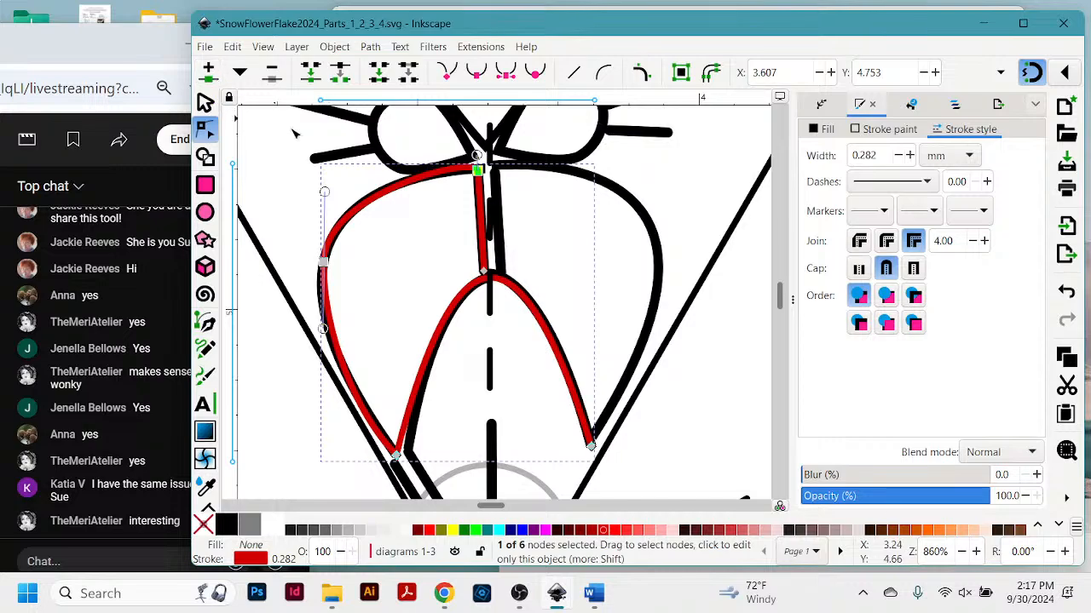
Place a horizontally mirrored duplicate of the red half-petal over the petal's right half.
{"action": "left_click", "coordinate": [205, 102]}
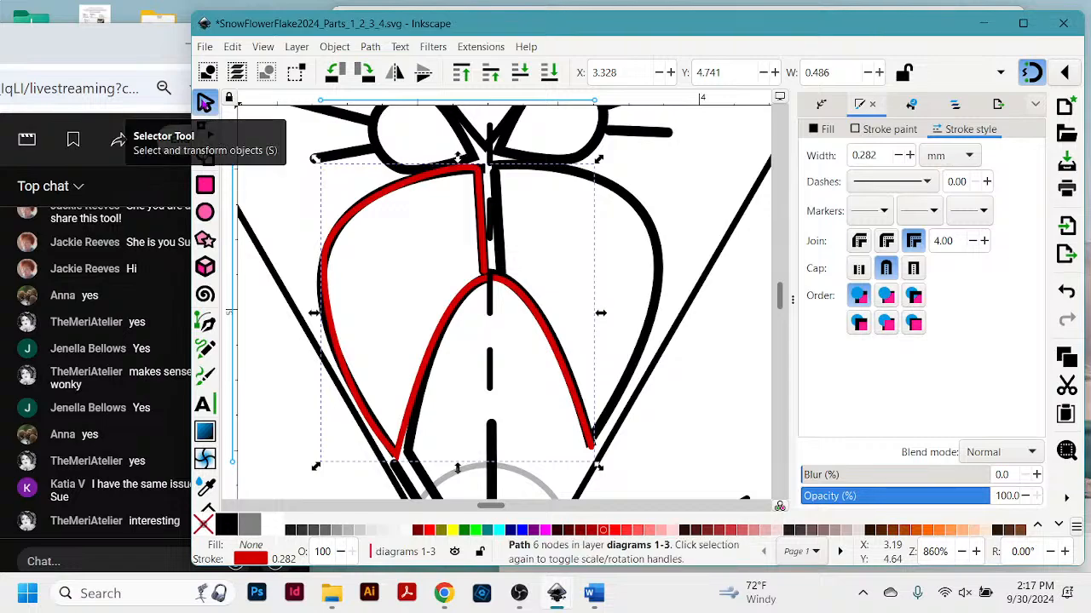
{"action": "left_click", "coordinate": [396, 75]}
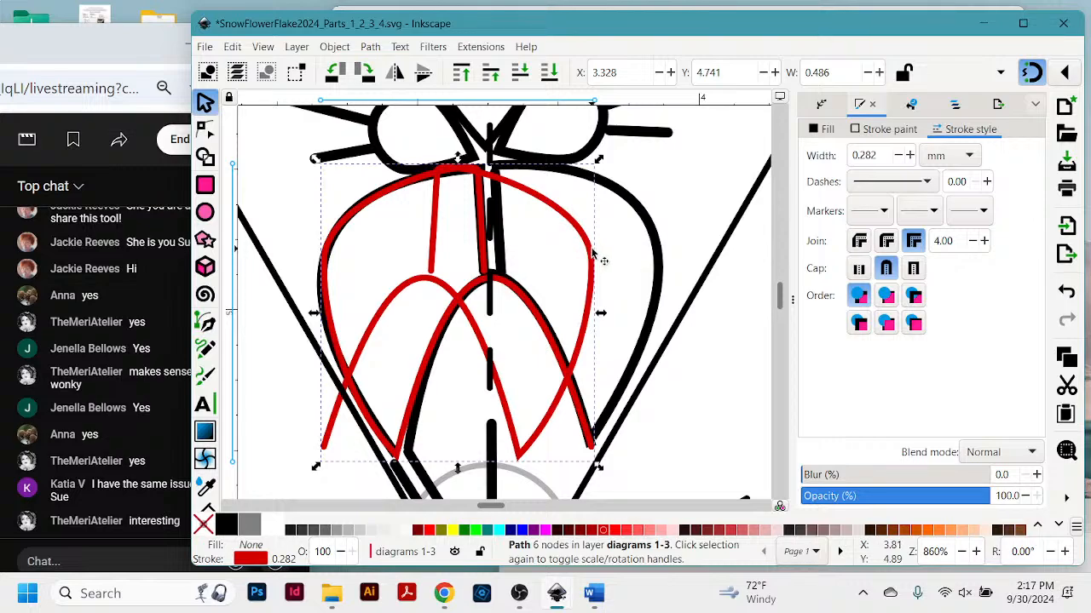
{"action": "left_click_drag", "start_coordinate": [595, 255], "coordinate": [666, 259]}
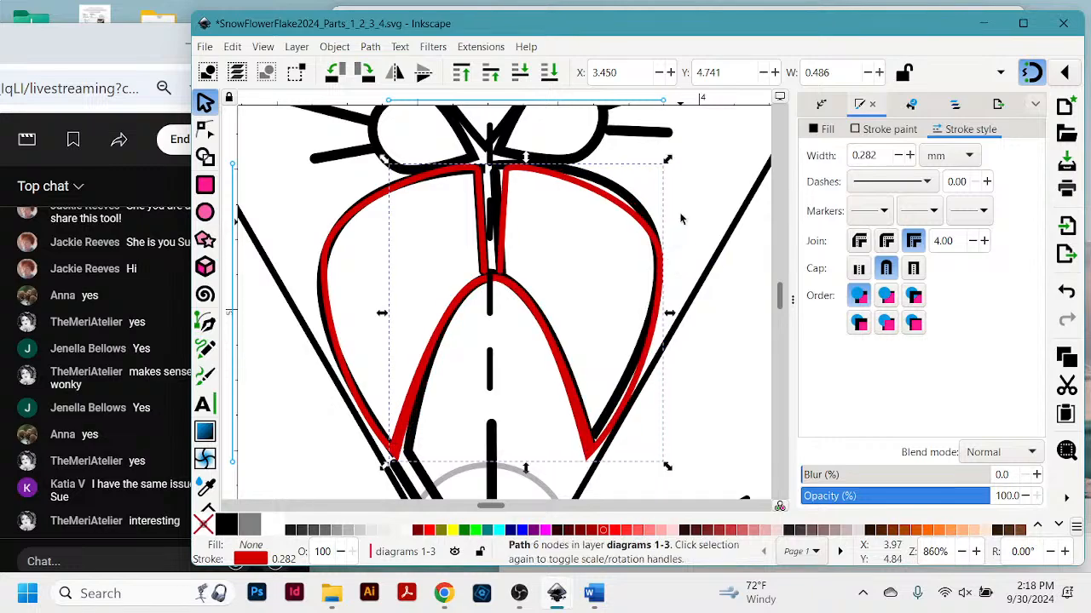
Try rotating the mirrored red copy slightly to fit the petal's right outline, and deselect it.
{"action": "left_click", "coordinate": [628, 214]}
{"action": "left_click_drag", "start_coordinate": [671, 164], "coordinate": [663, 146]}
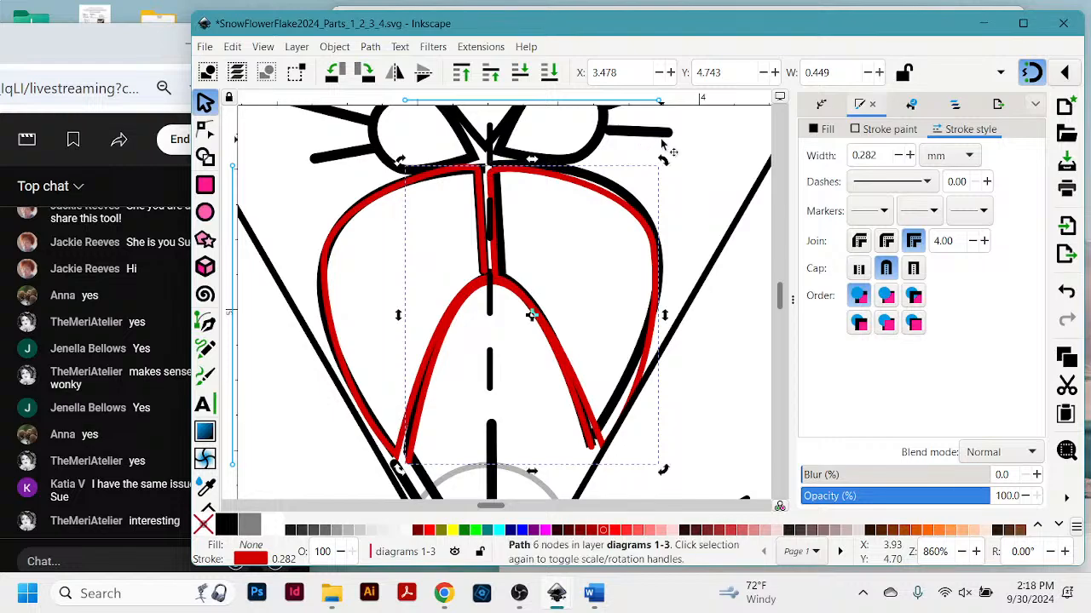
{"action": "left_click", "coordinate": [413, 439]}
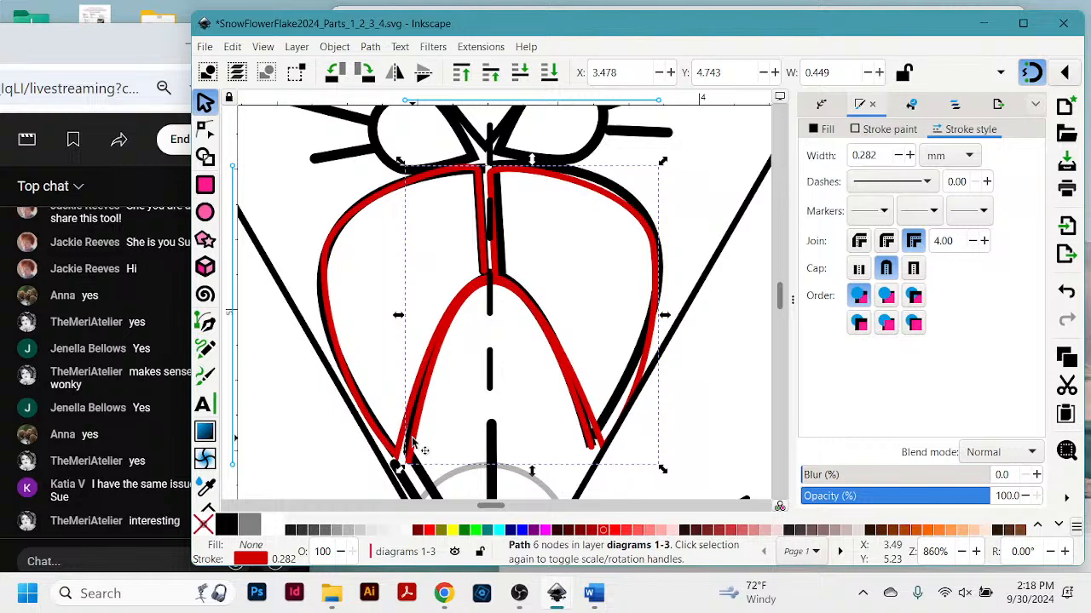
{"action": "left_click", "coordinate": [729, 421]}
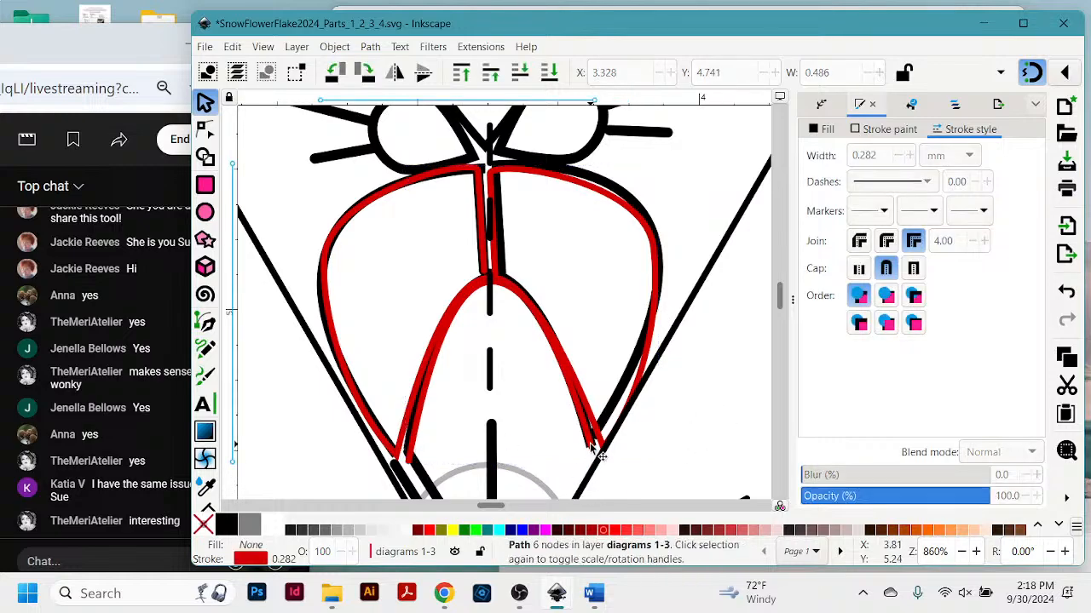
Try to ungroup the original red half-petal path, and clear the selection.
{"action": "left_click", "coordinate": [597, 452]}
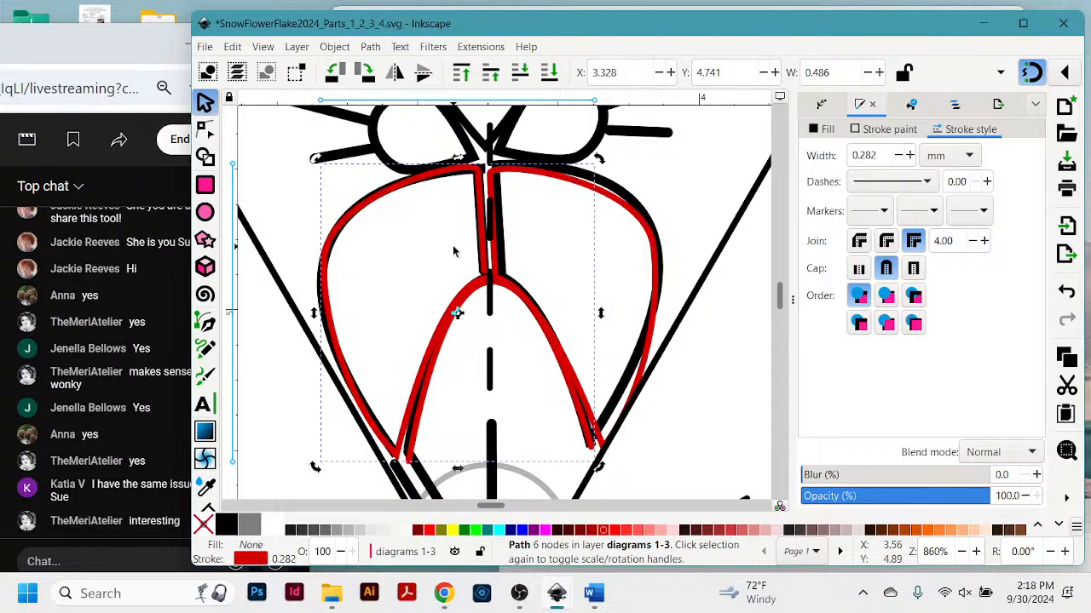
{"action": "left_click", "coordinate": [330, 45]}
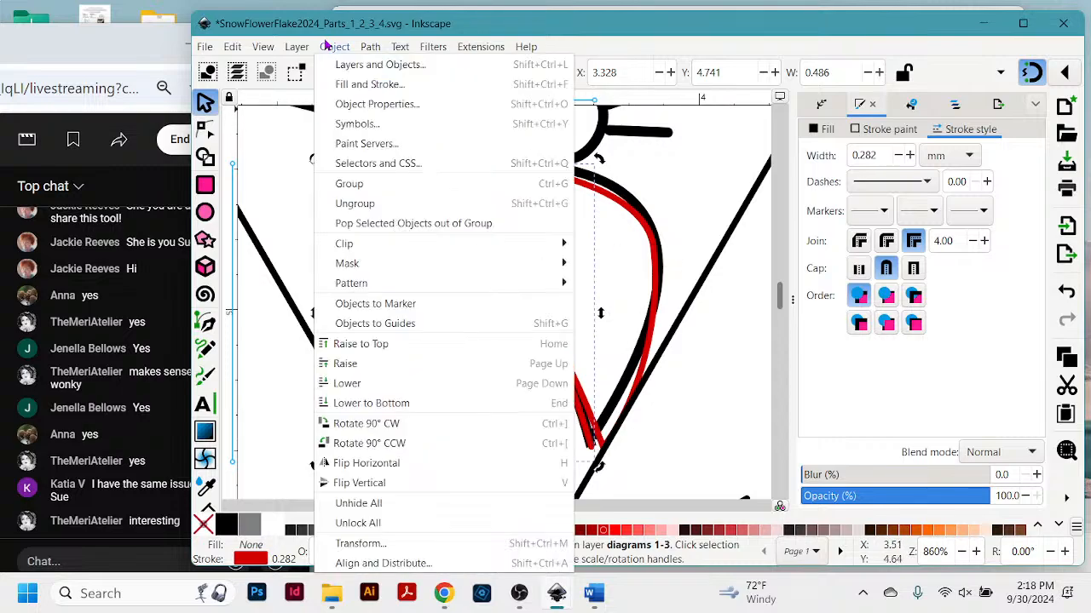
{"action": "left_click", "coordinate": [343, 48]}
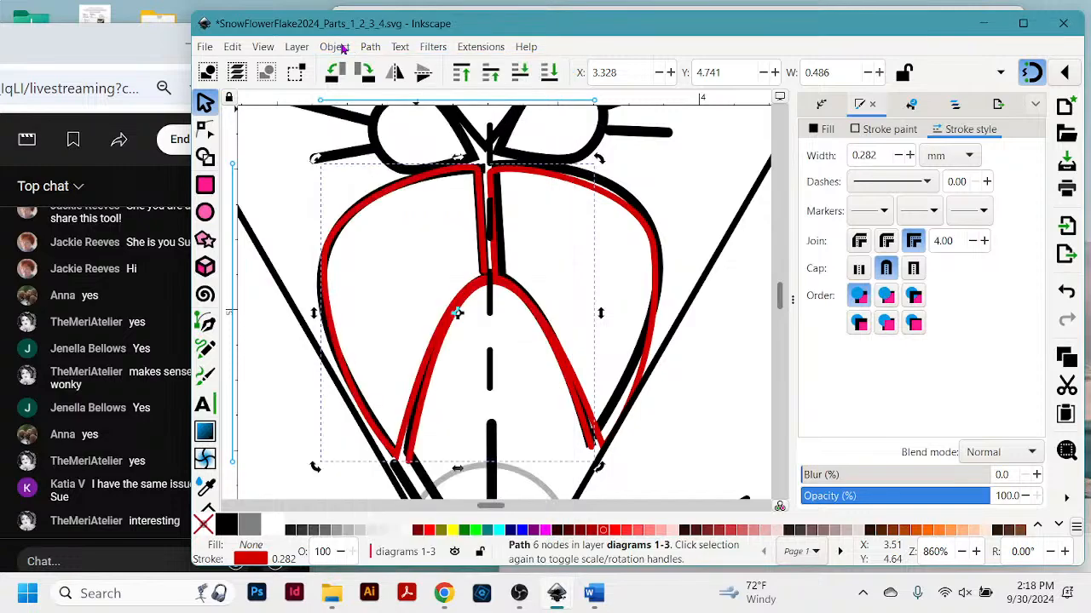
{"action": "left_click", "coordinate": [343, 48]}
{"action": "left_click", "coordinate": [354, 204]}
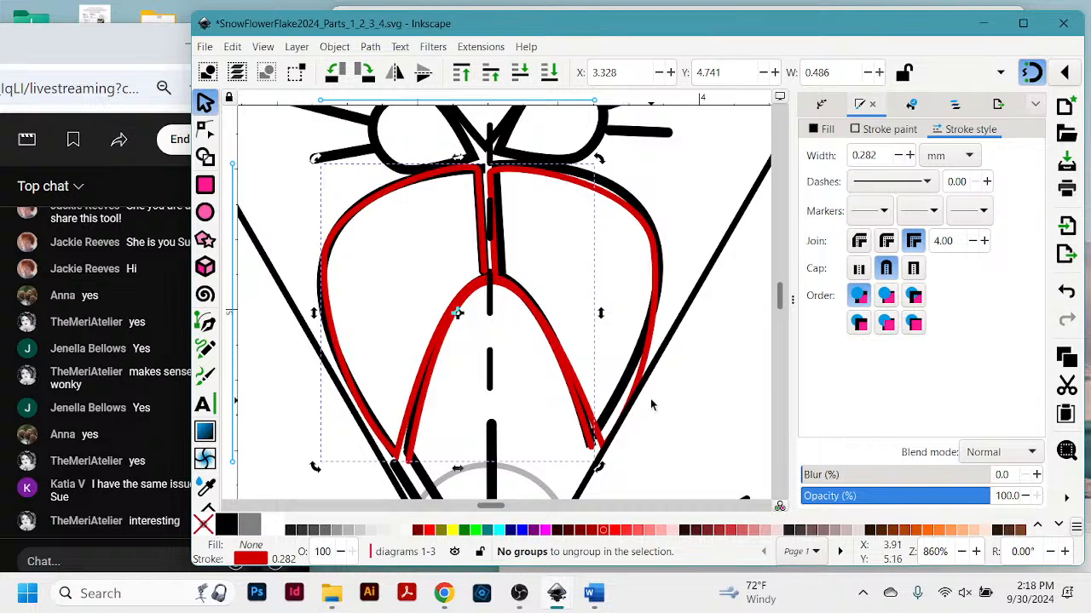
{"action": "left_click", "coordinate": [631, 447]}
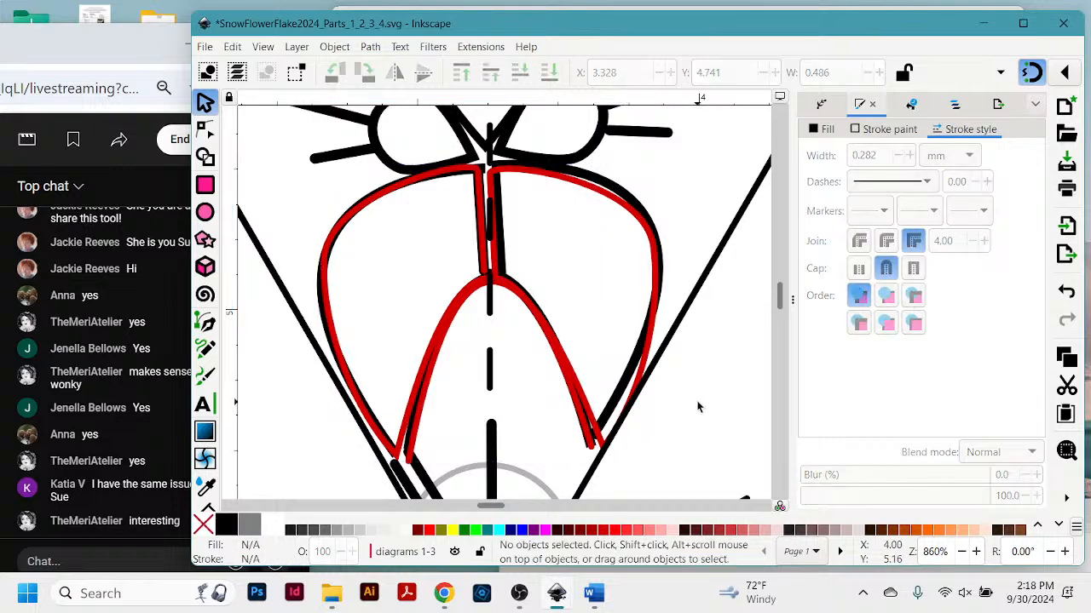
Pull the mirrored red copy away from the petal, and undo that move and the copy's rotation.
{"action": "scroll", "coordinate": [697, 408], "scroll_direction": "down", "scroll_amount": 2}
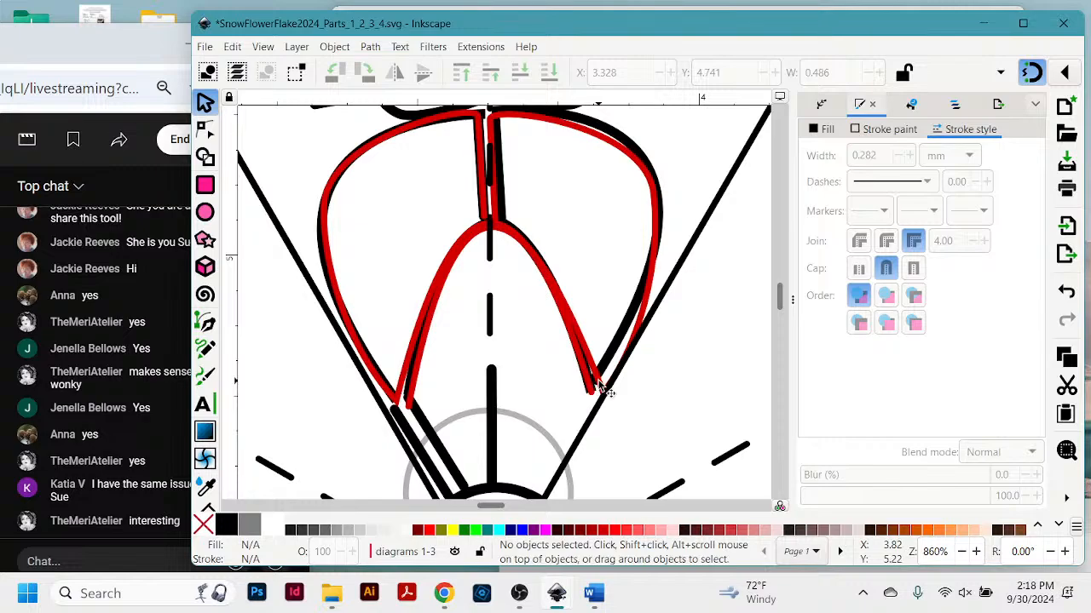
{"action": "left_click_drag", "start_coordinate": [604, 384], "coordinate": [675, 433]}
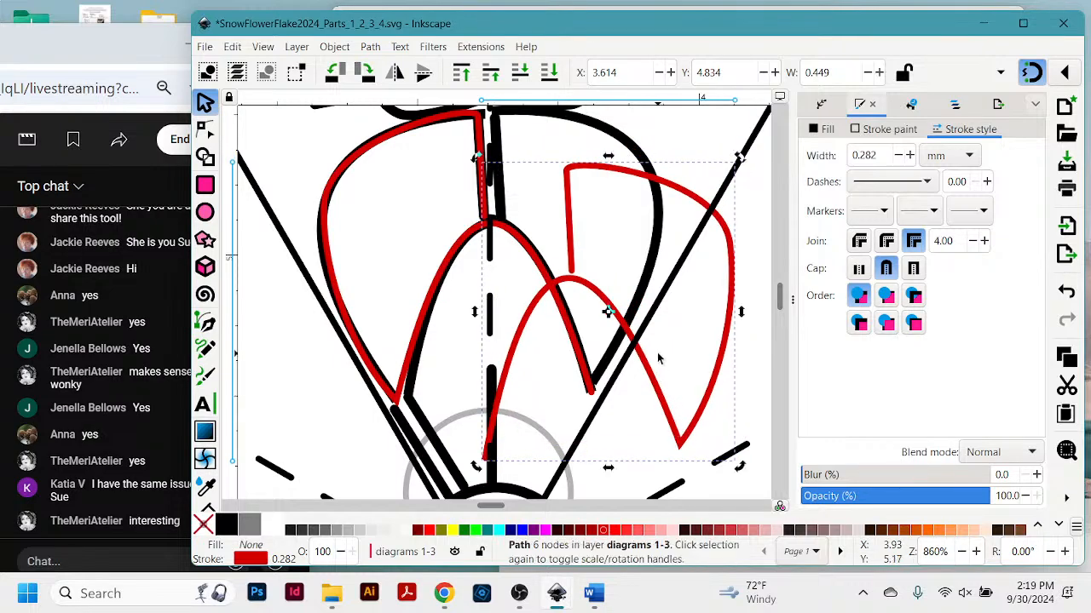
{"action": "key", "text": "ctrl+z"}
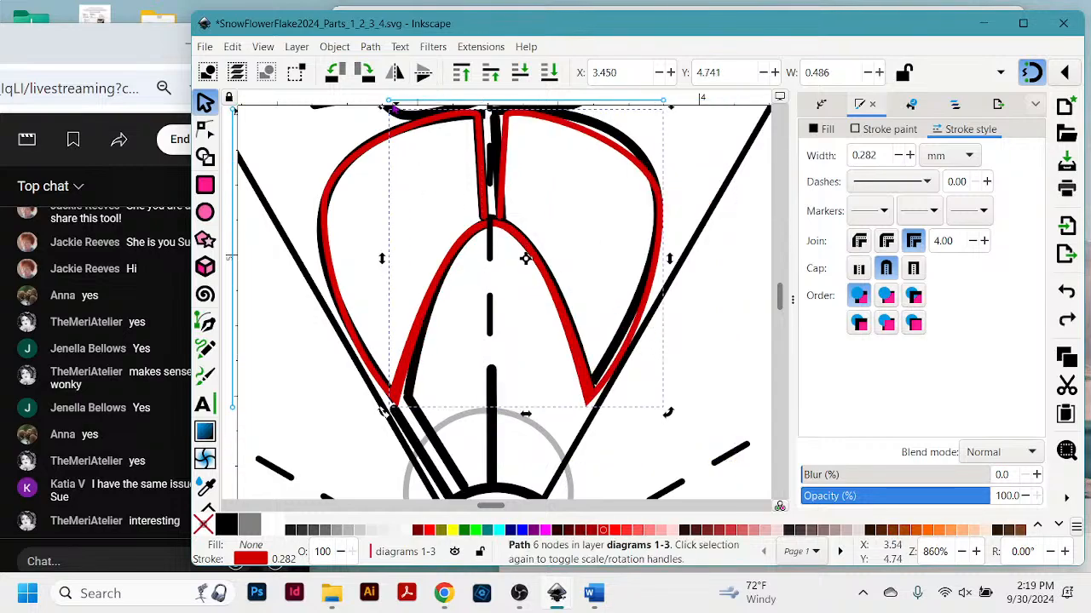
Break the original red half-petal path at its two lower tip nodes.
{"action": "left_click", "coordinate": [302, 147]}
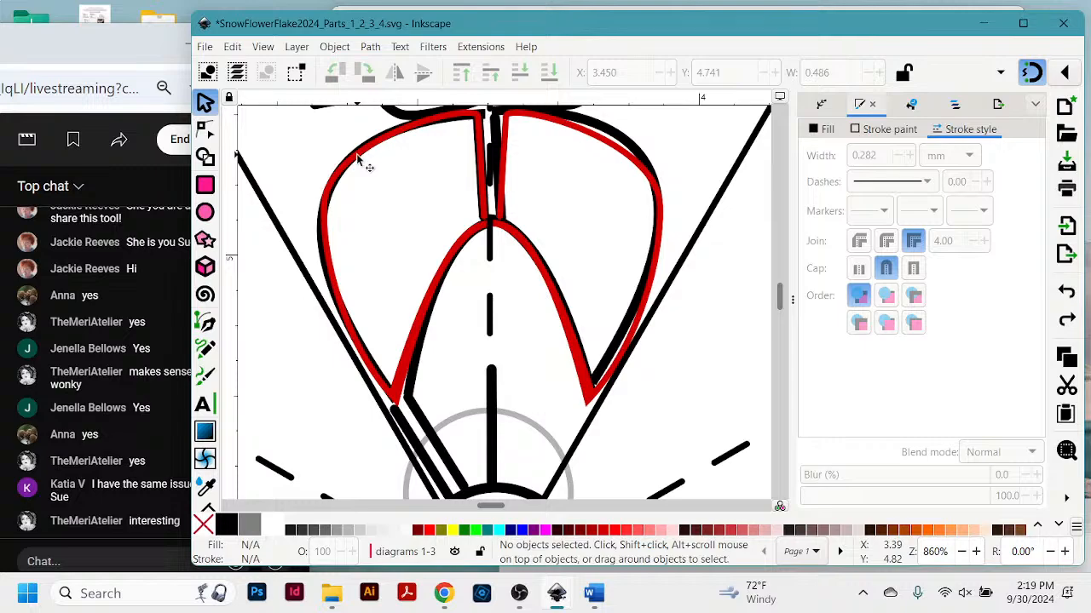
{"action": "left_click", "coordinate": [357, 155]}
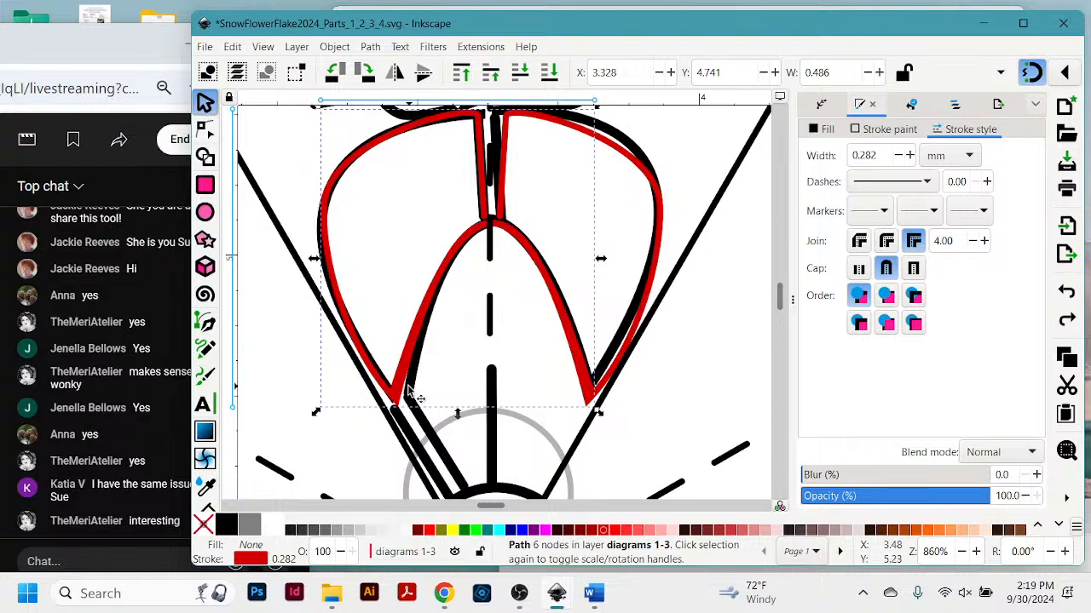
{"action": "scroll", "coordinate": [514, 322], "scroll_direction": "down", "scroll_amount": 2}
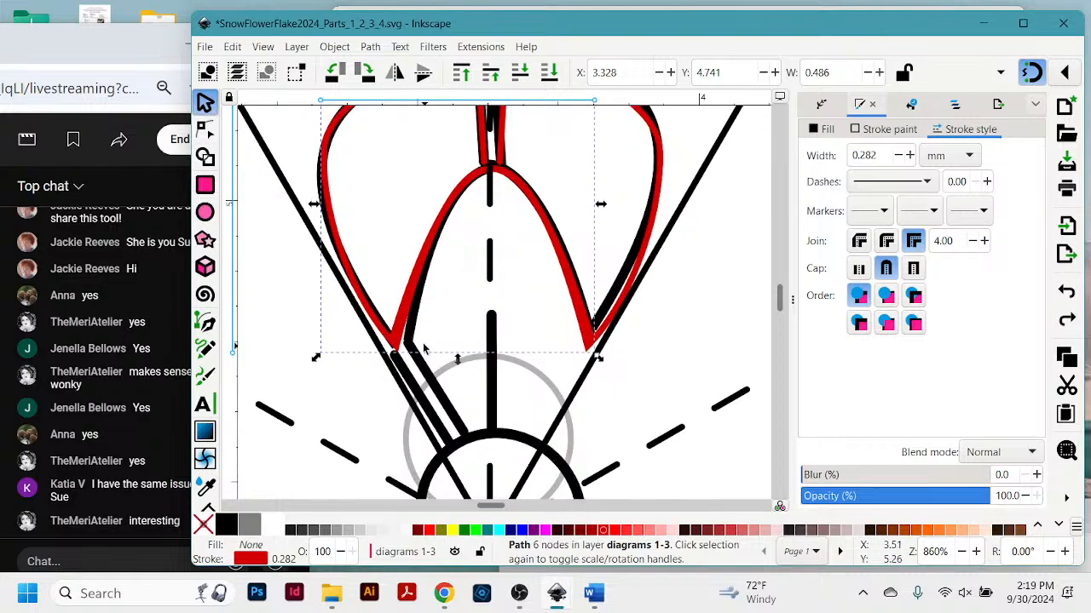
{"action": "left_click", "coordinate": [204, 128]}
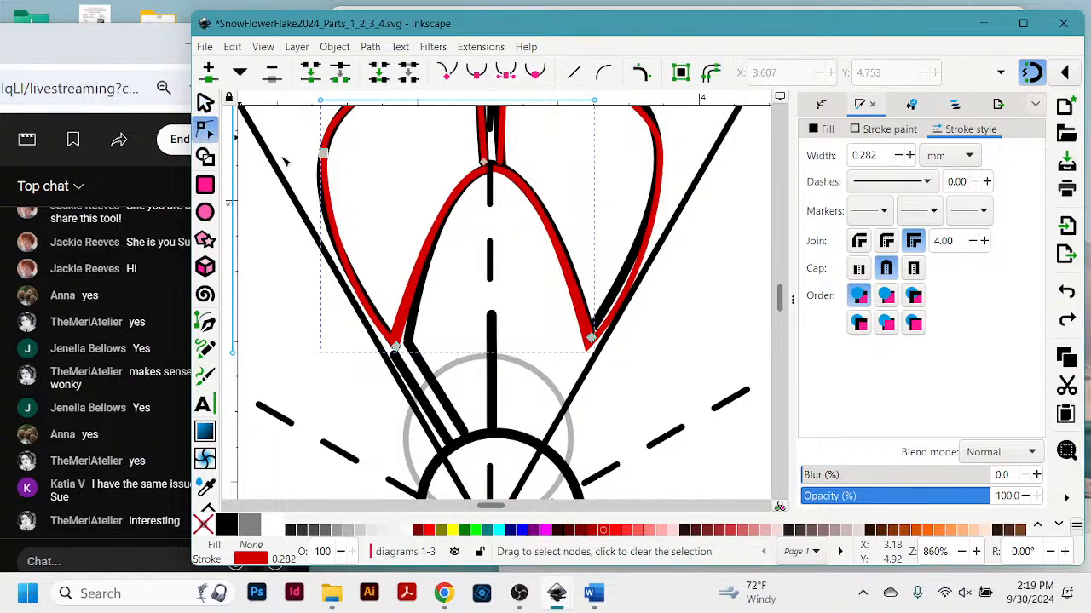
{"action": "left_click", "coordinate": [415, 324]}
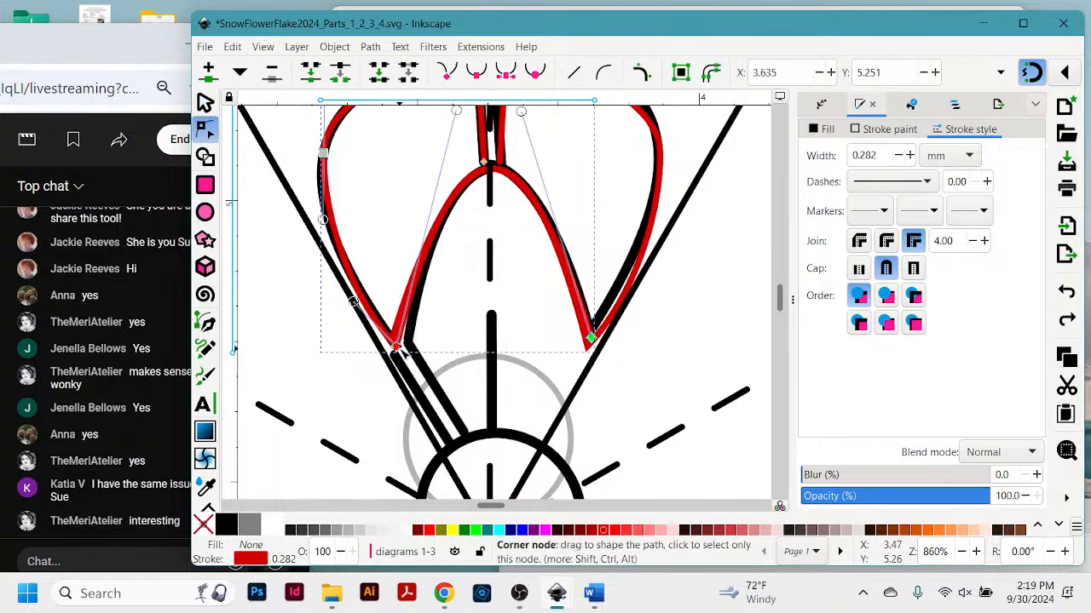
{"action": "left_click", "coordinate": [590, 337], "text": "shift"}
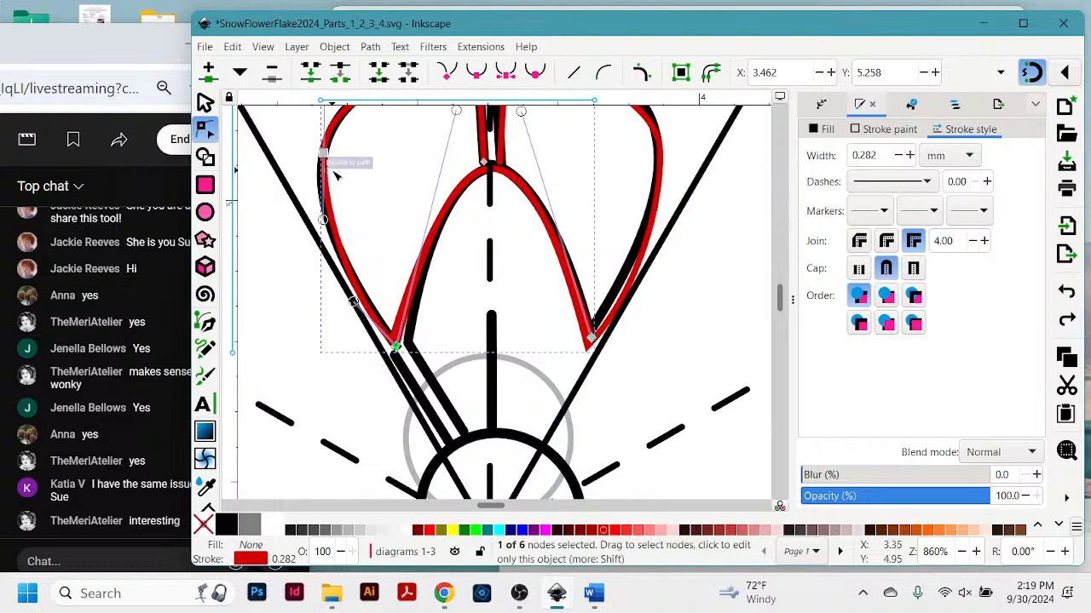
{"action": "left_click", "coordinate": [594, 337], "text": "shift"}
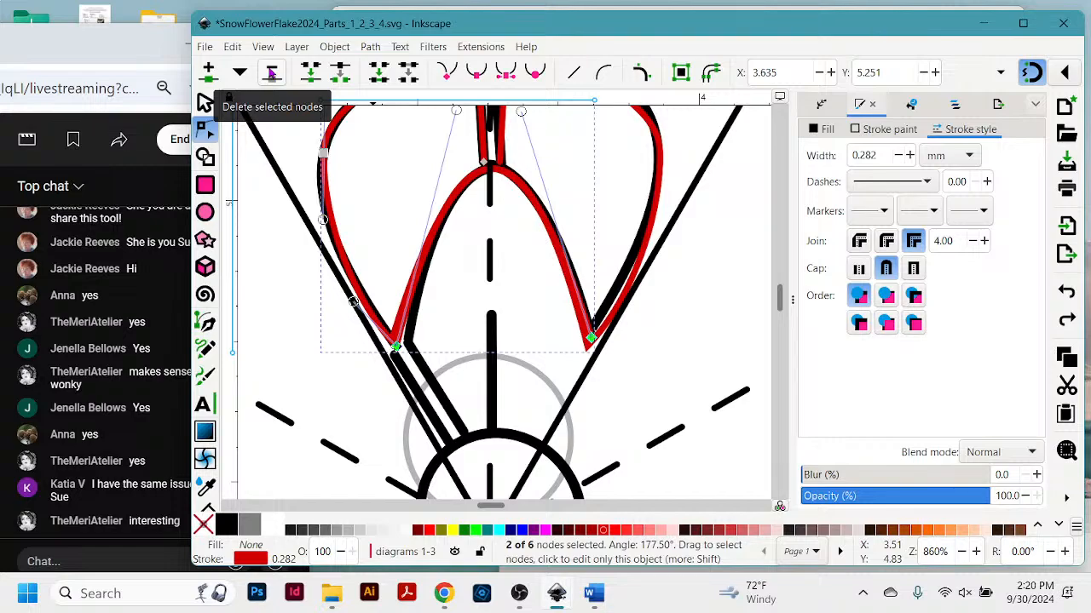
{"action": "left_click", "coordinate": [340, 73]}
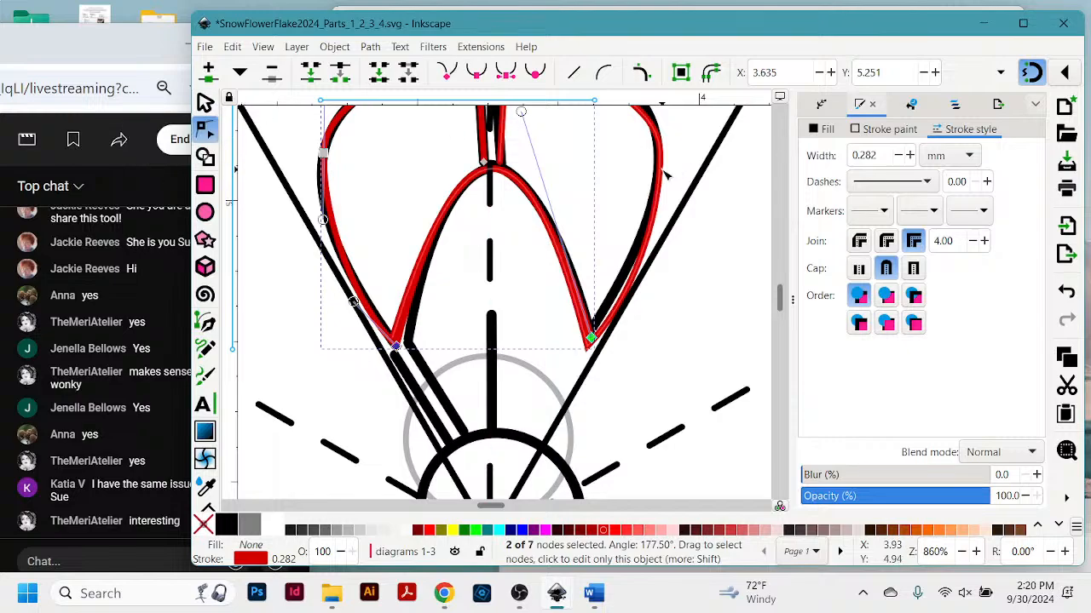
Move the mirrored red half-petal away from the black petal outline, down and toward the right construction line.
{"action": "scroll", "coordinate": [616, 189], "scroll_direction": "up", "scroll_amount": 2}
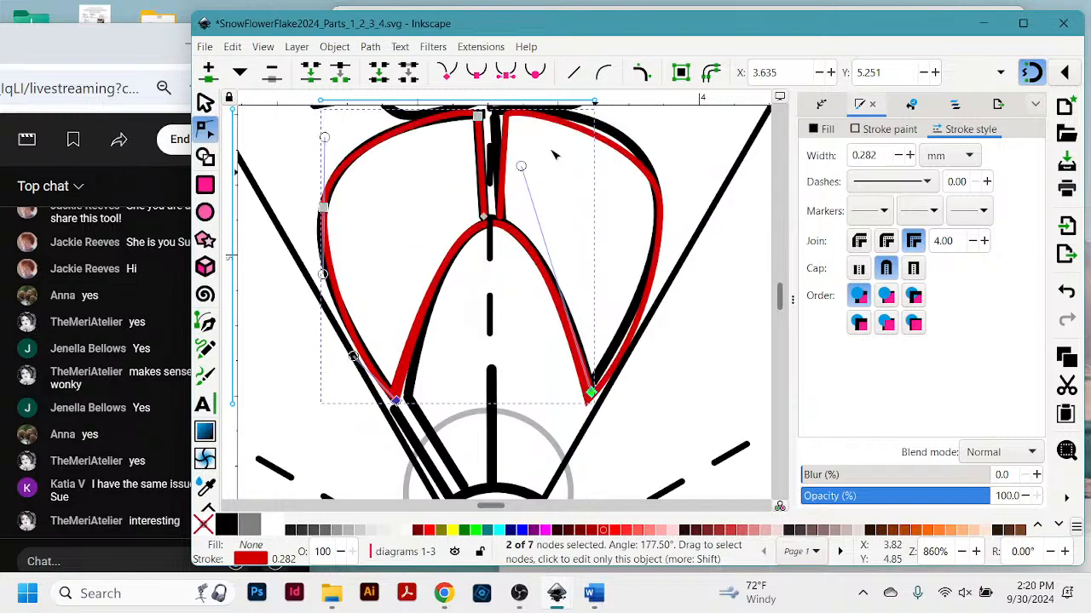
{"action": "left_click", "coordinate": [205, 102]}
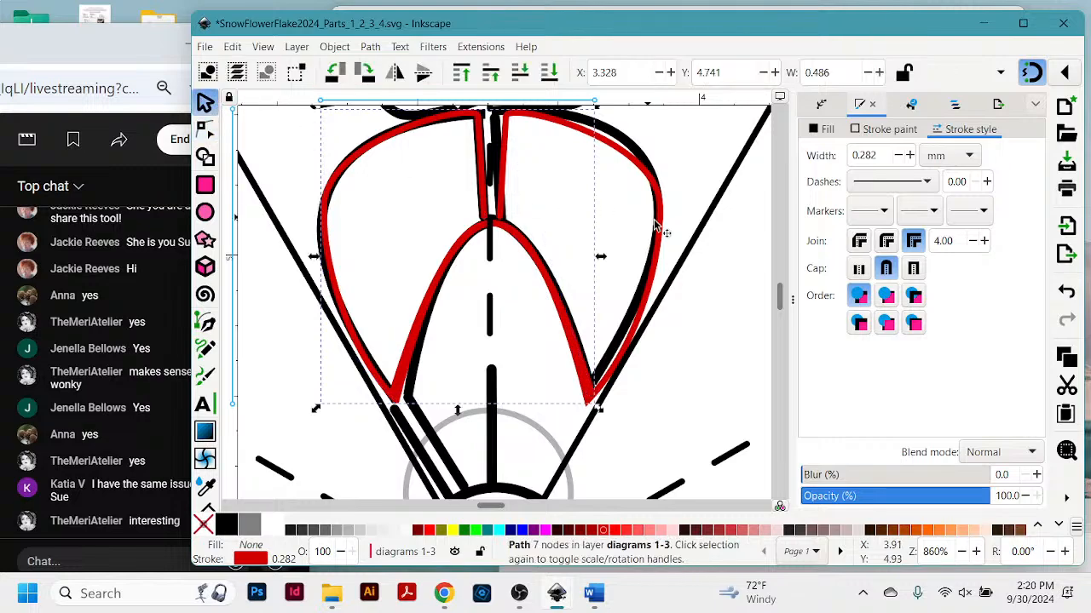
{"action": "left_click_drag", "start_coordinate": [681, 256], "coordinate": [699, 275]}
{"action": "left_click_drag", "start_coordinate": [655, 244], "coordinate": [576, 254]}
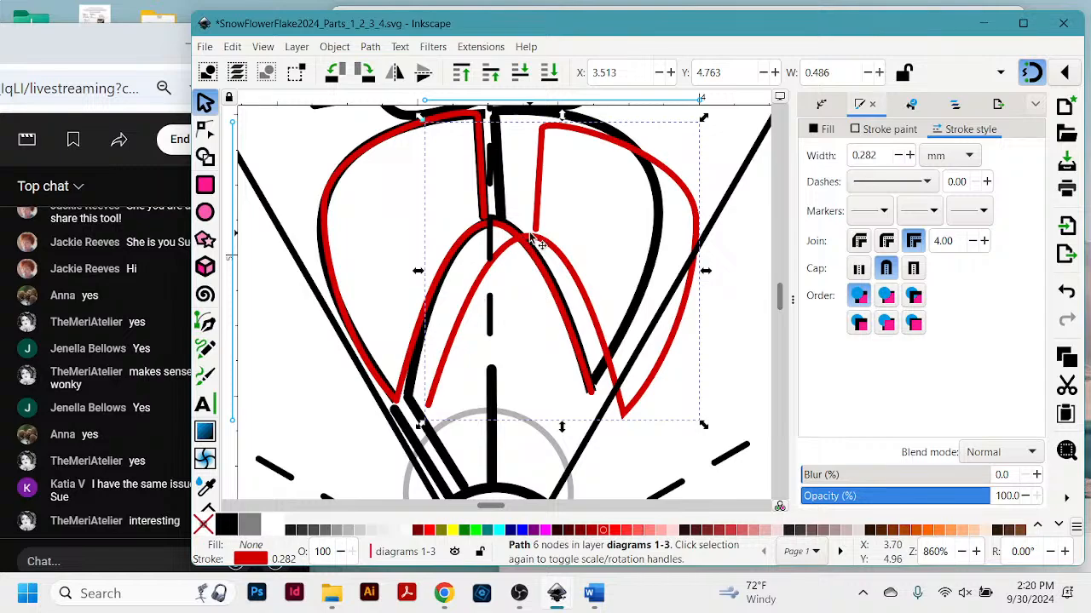
Move the black sample motif group up and clear of the red tracings, and shift the mirrored half-petal further up and right.
{"action": "scroll", "coordinate": [761, 209], "scroll_direction": "up", "scroll_amount": 5}
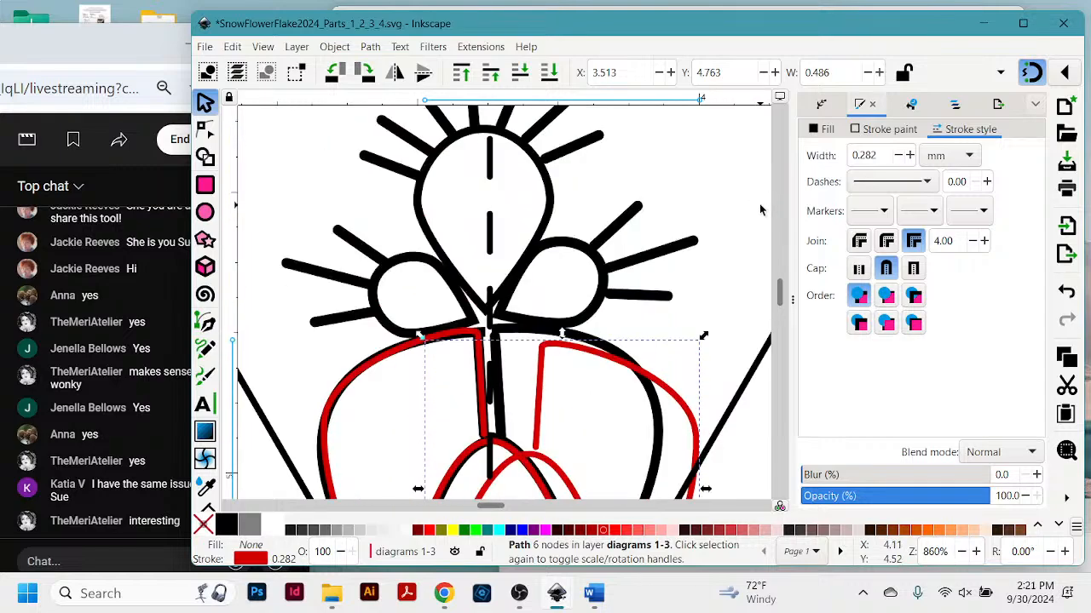
{"action": "left_click_drag", "start_coordinate": [523, 304], "coordinate": [722, 172]}
{"action": "left_click_drag", "start_coordinate": [671, 348], "coordinate": [734, 109]}
{"action": "left_click_drag", "start_coordinate": [734, 368], "coordinate": [735, 177]}
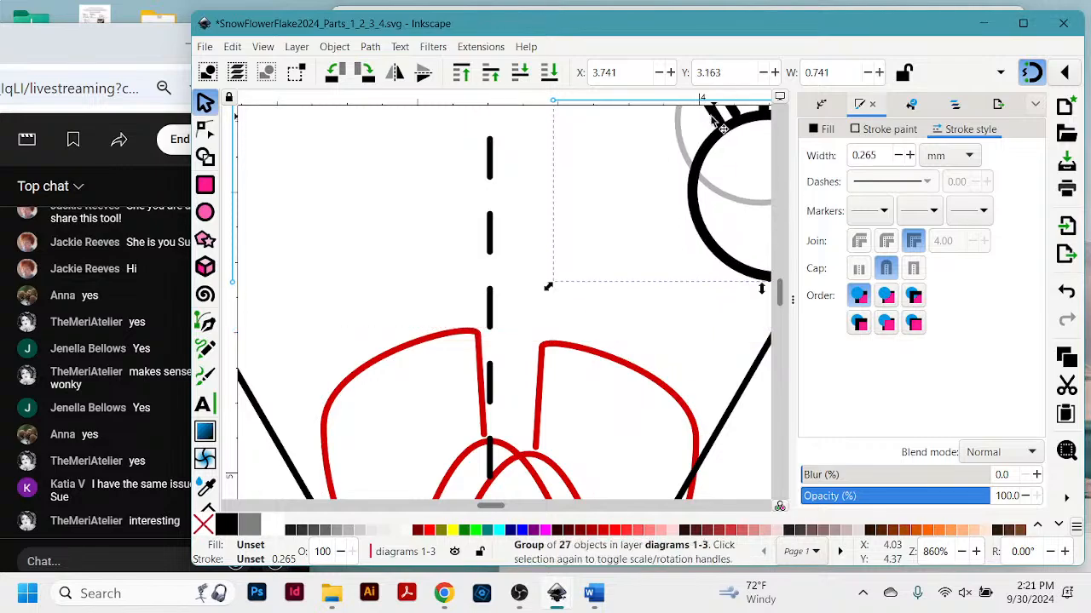
{"action": "scroll", "coordinate": [552, 308], "scroll_direction": "down", "scroll_amount": 5}
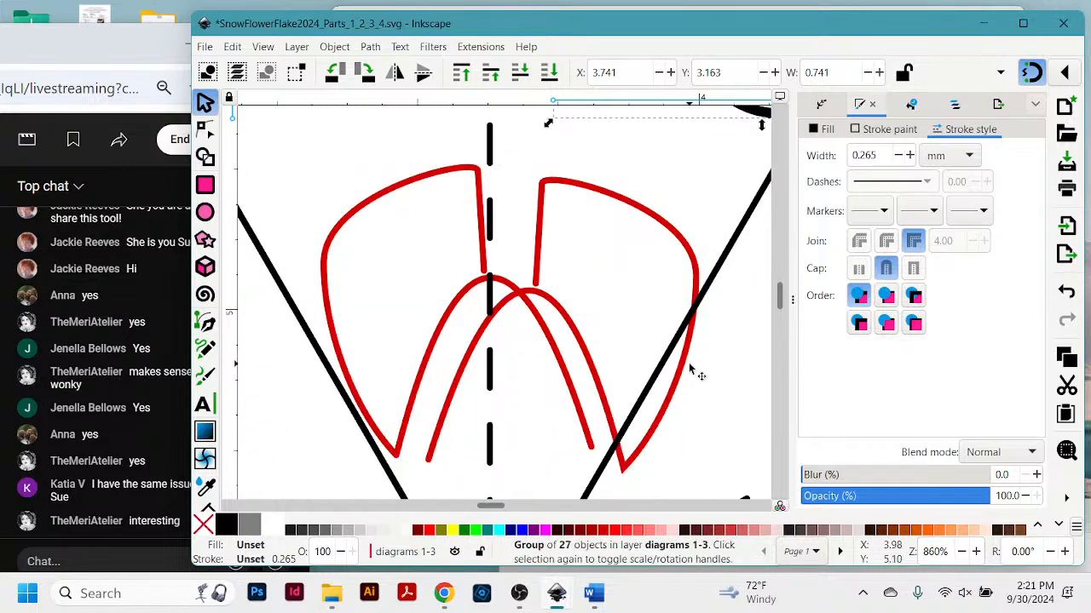
{"action": "left_click_drag", "start_coordinate": [687, 380], "coordinate": [703, 342]}
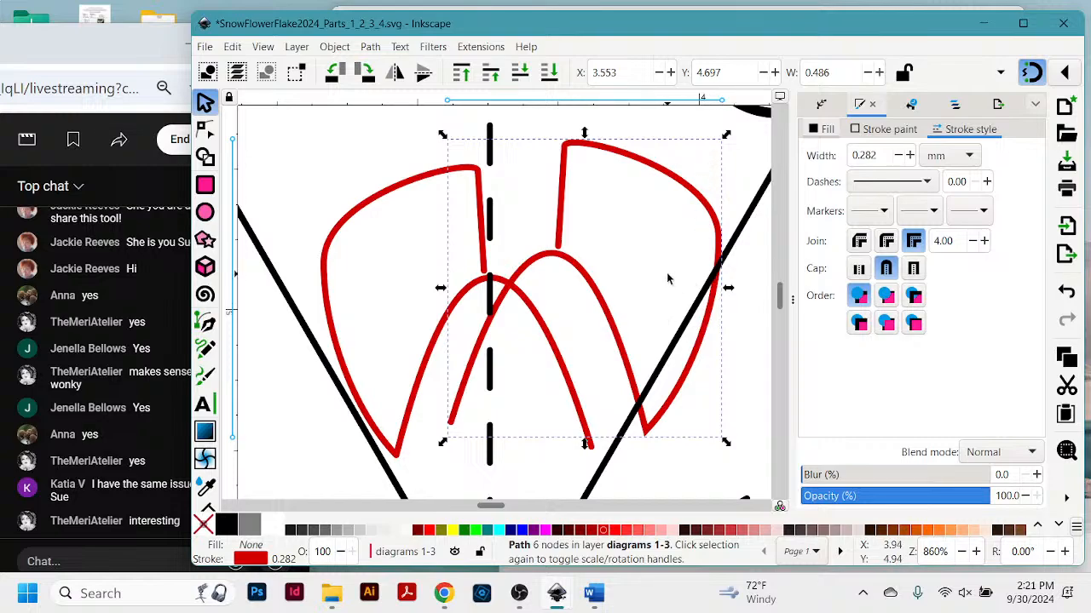
Arrange the livestream chat window and the drawing window side by side so both are readable.
{"action": "left_click_drag", "start_coordinate": [744, 30], "coordinate": [825, 77]}
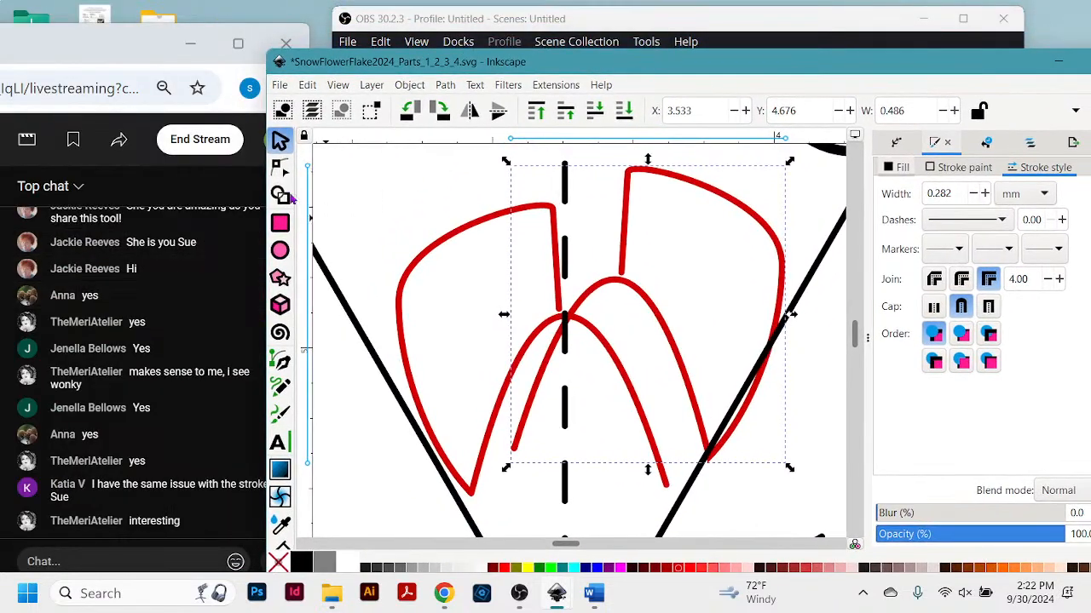
{"action": "left_click_drag", "start_coordinate": [129, 44], "coordinate": [157, 32]}
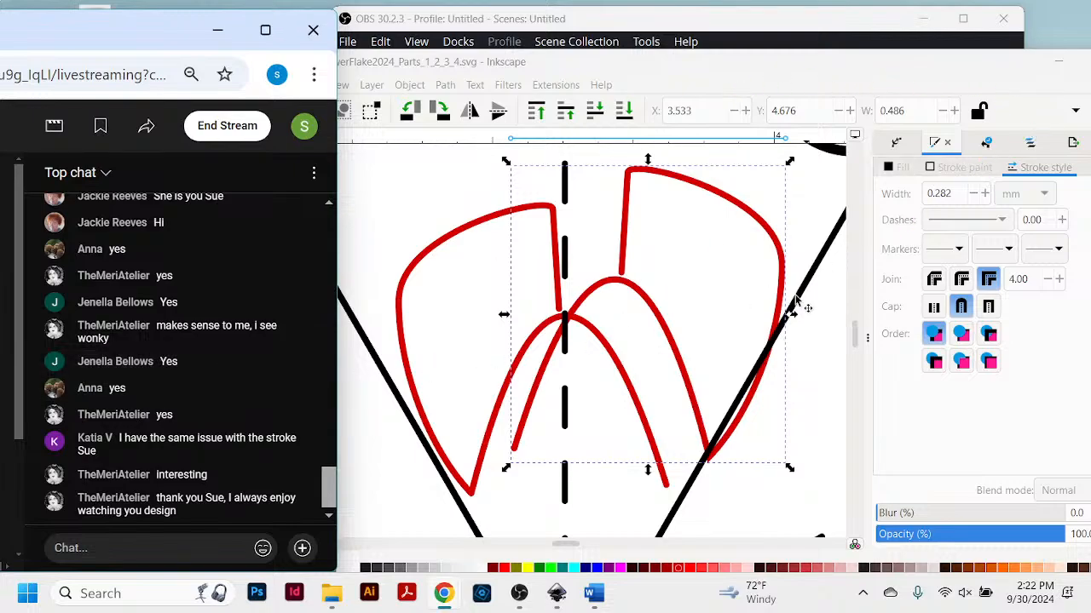
{"action": "left_click_drag", "start_coordinate": [607, 72], "coordinate": [645, 73]}
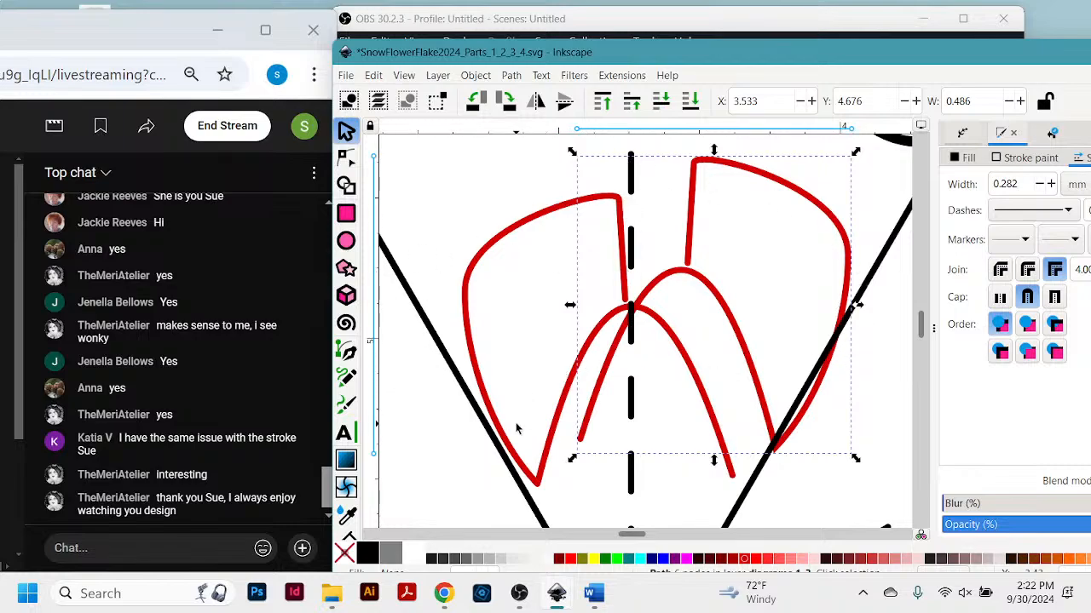
Close the open Word documents Diagram2024ClassEmail_Facebook_ and ClassEmail_2024 (AutoRecovered).
{"action": "mouse_move", "coordinate": [594, 593]}
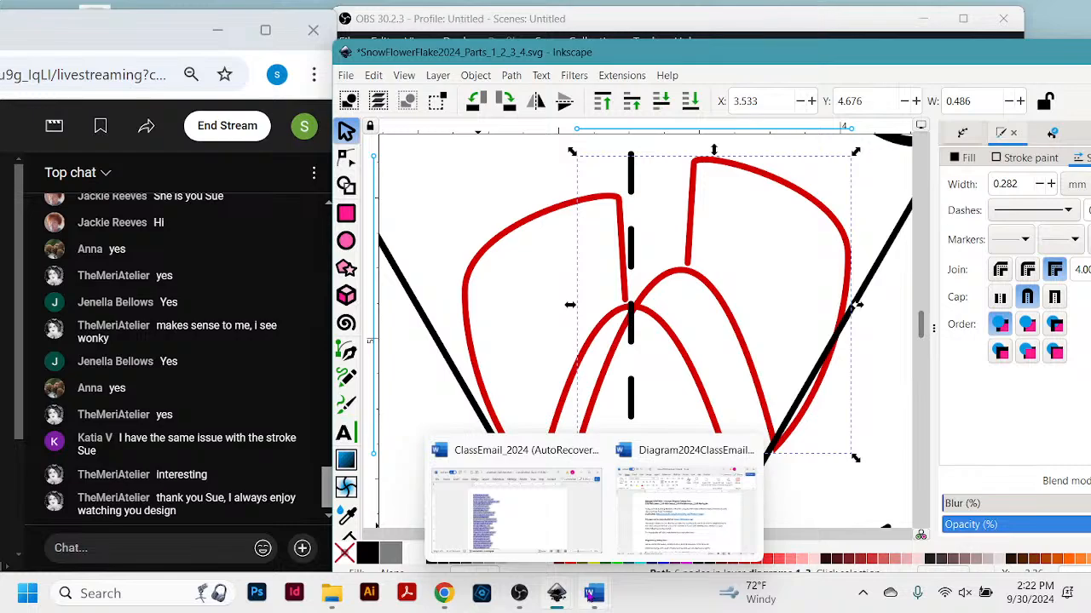
{"action": "mouse_move", "coordinate": [657, 460]}
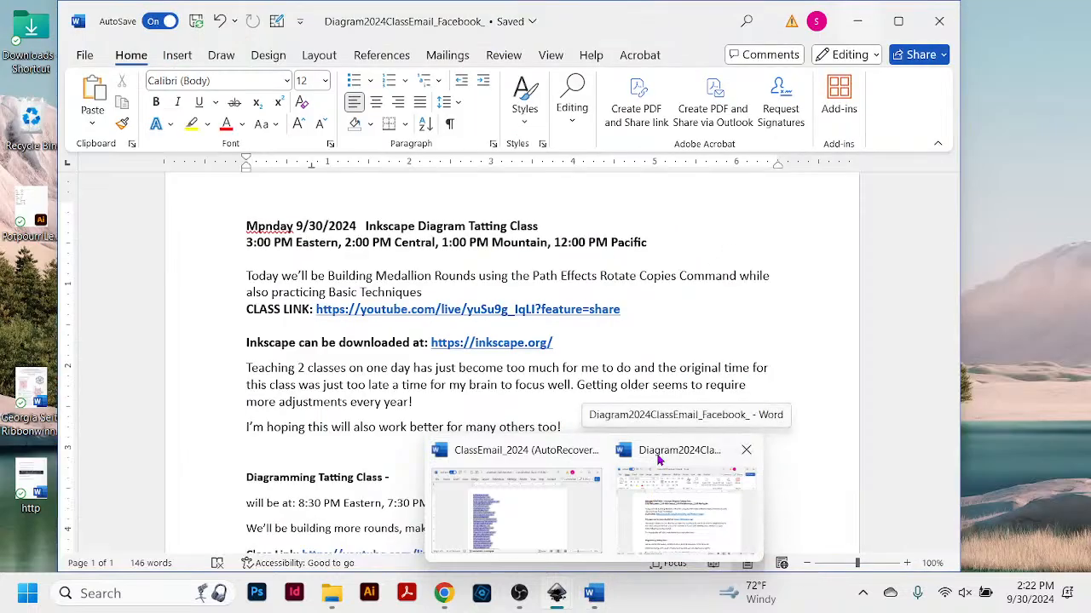
{"action": "left_click", "coordinate": [746, 450]}
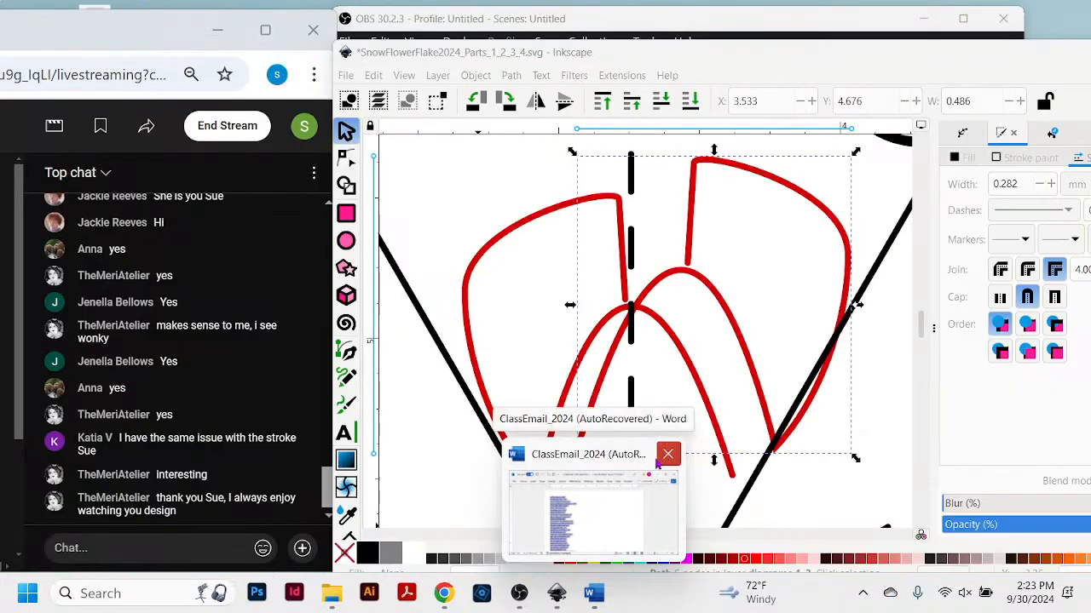
{"action": "left_click", "coordinate": [667, 455]}
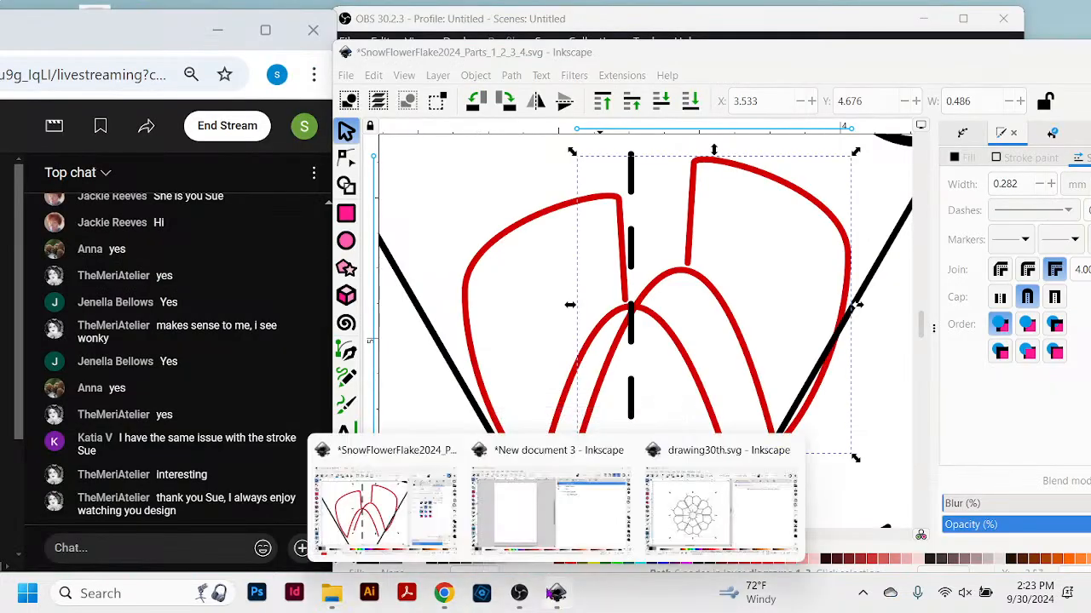
Start Word and try to open the recent document PolarGridPlay, then minimize Word.
{"action": "left_click", "coordinate": [26, 593]}
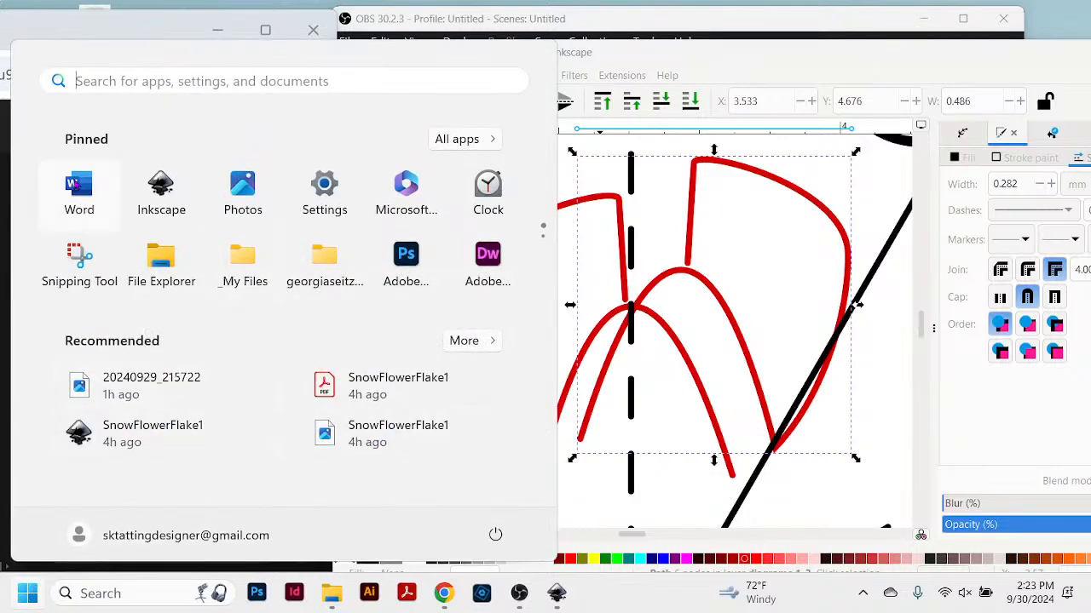
{"action": "left_click", "coordinate": [77, 185]}
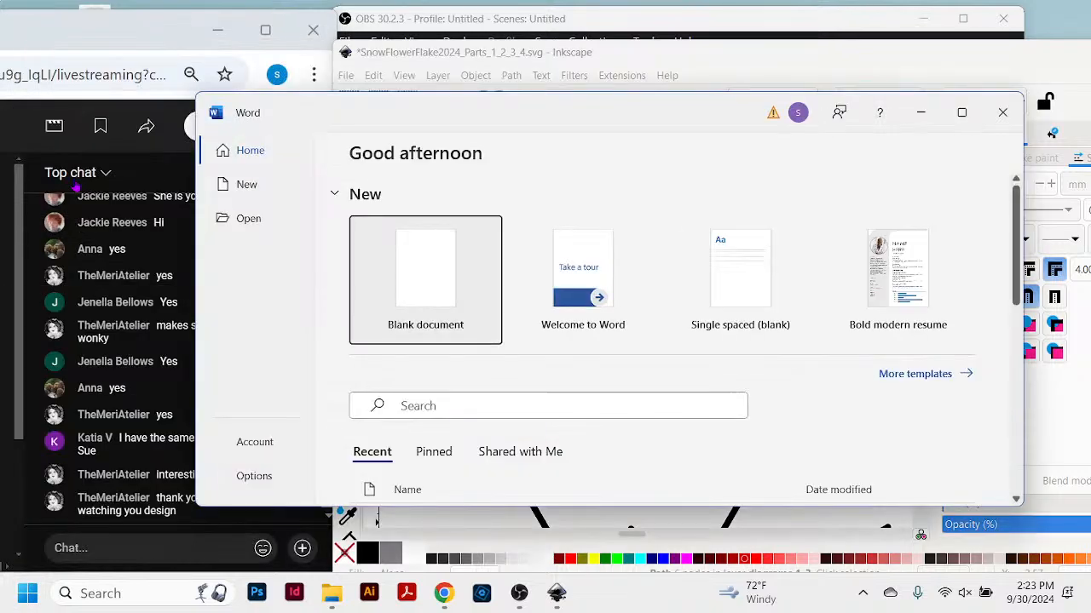
{"action": "scroll", "coordinate": [597, 371], "scroll_direction": "down", "scroll_amount": 3}
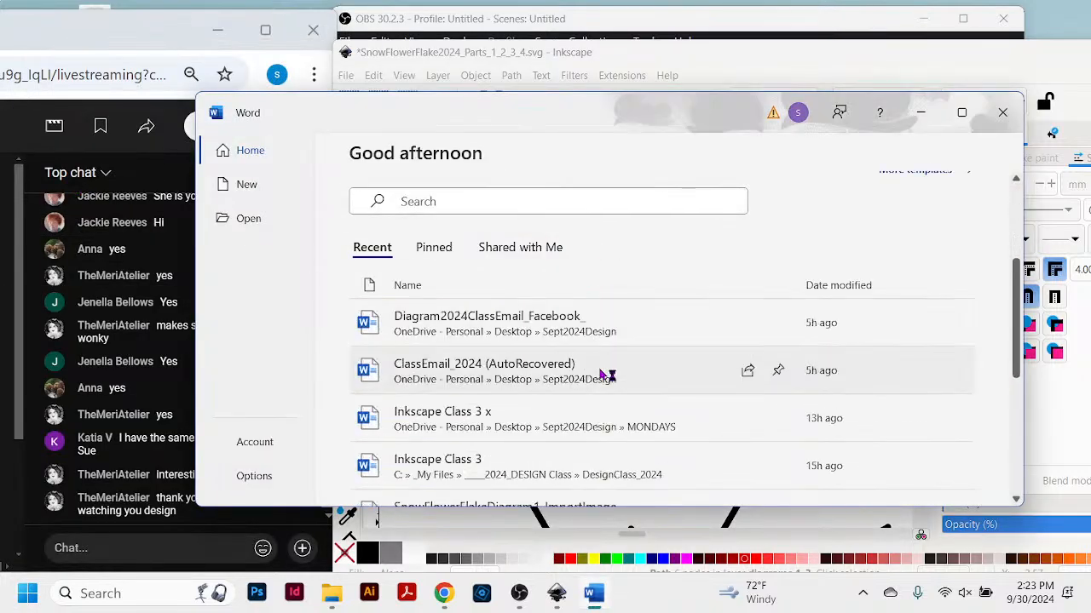
{"action": "scroll", "coordinate": [605, 375], "scroll_direction": "down", "scroll_amount": 2}
{"action": "scroll", "coordinate": [605, 375], "scroll_direction": "down", "scroll_amount": 1}
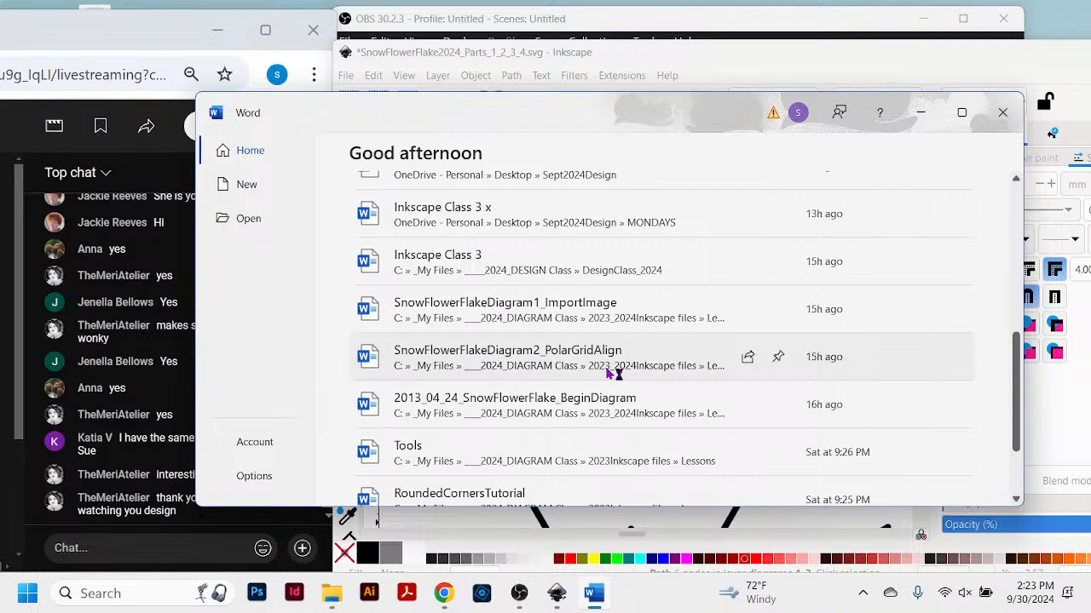
{"action": "scroll", "coordinate": [662, 429], "scroll_direction": "down", "scroll_amount": 2}
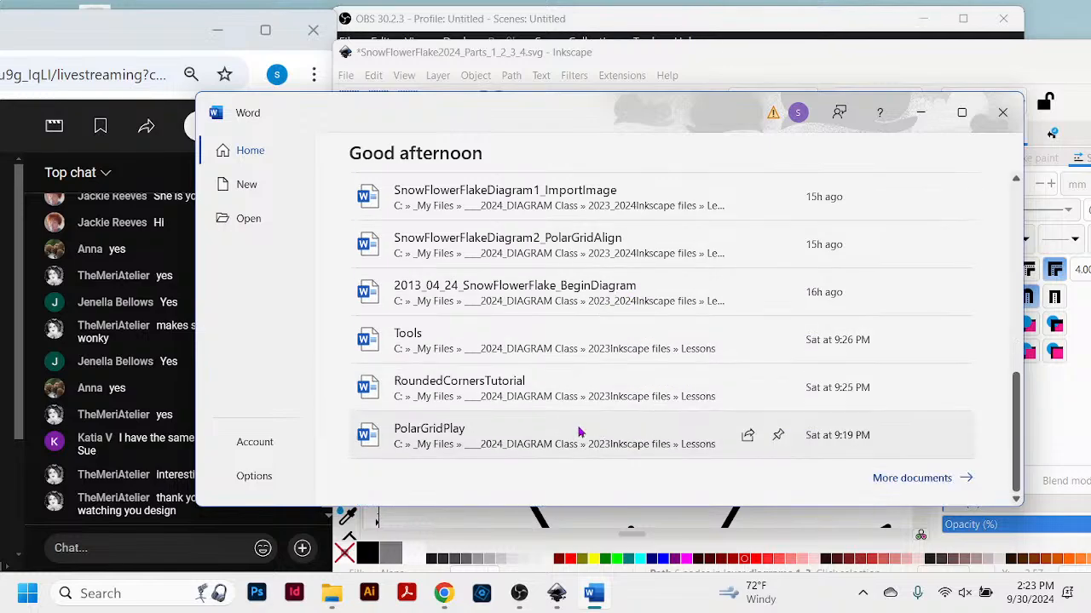
{"action": "left_click", "coordinate": [450, 435]}
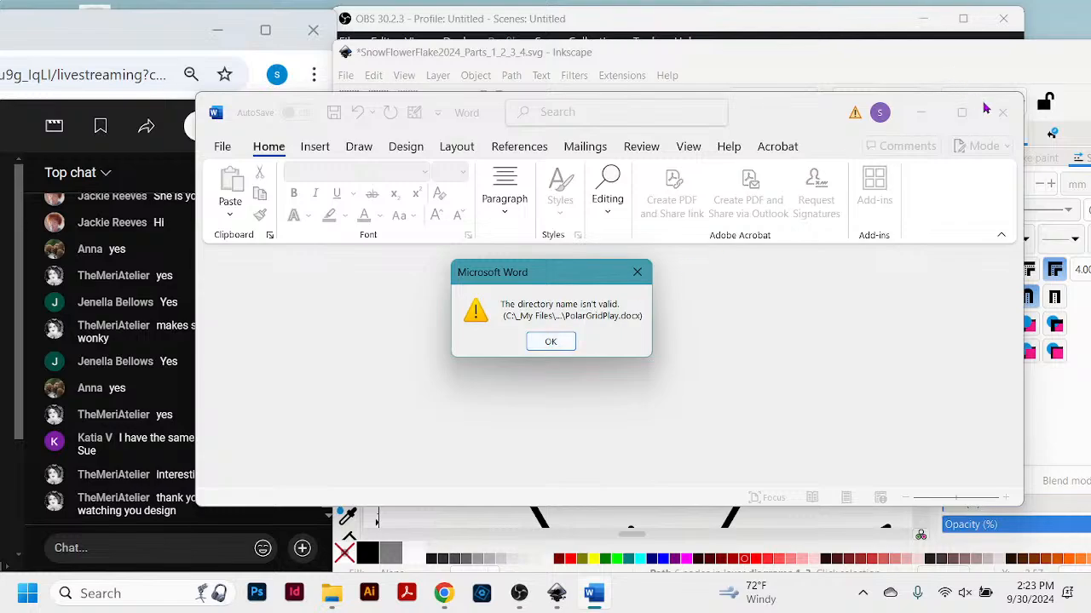
{"action": "left_click", "coordinate": [639, 273]}
{"action": "left_click", "coordinate": [920, 111]}
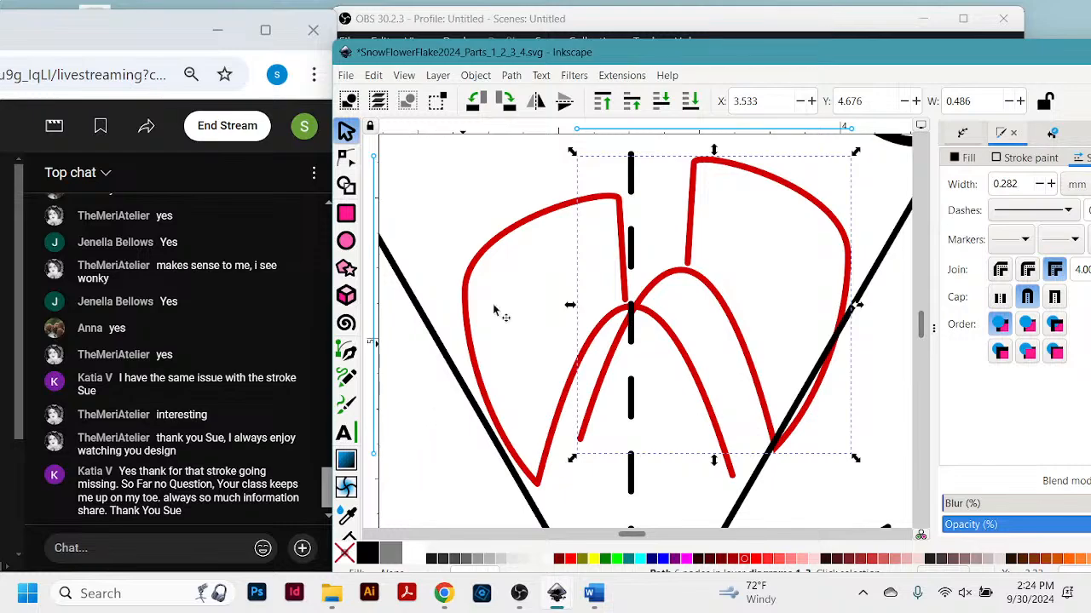
Move the drawing window aside and switch the OBS stream to the webcam view.
{"action": "left_click_drag", "start_coordinate": [629, 54], "coordinate": [879, 381]}
{"action": "left_click", "coordinate": [352, 299]}
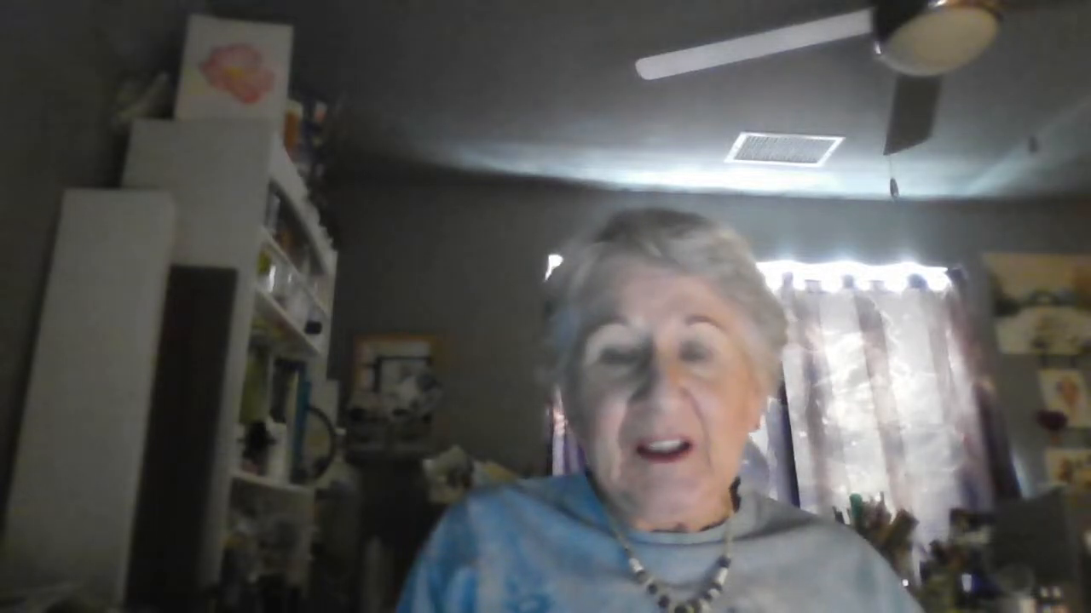